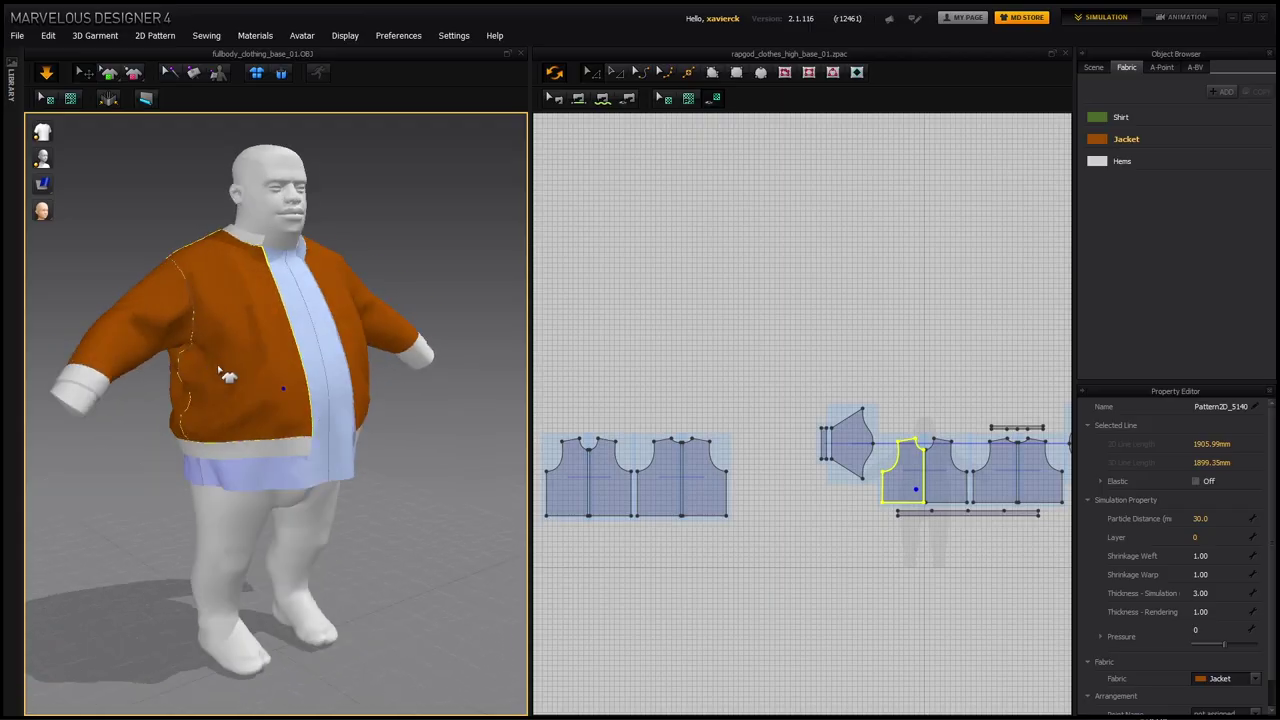
# Orbit the avatar in the orange jacket around to a three-quarter angle.
pyautogui.moveTo(229, 371); pyautogui.dragTo(329, 434, button='right')
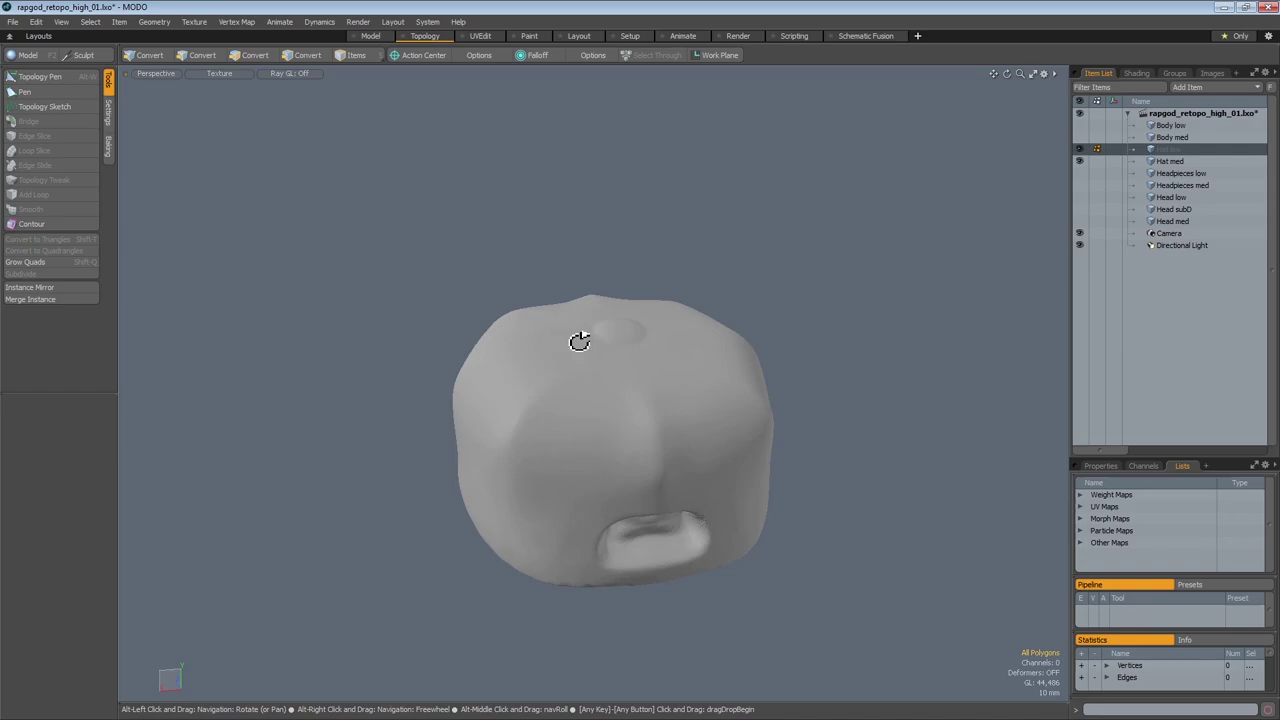
# Orbit the grey retopologised cap mesh in the Topology viewport to a top-down view.
pyautogui.keyDown('alt'); pyautogui.moveTo(580, 337); pyautogui.dragTo(563, 314); pyautogui.keyUp('alt')
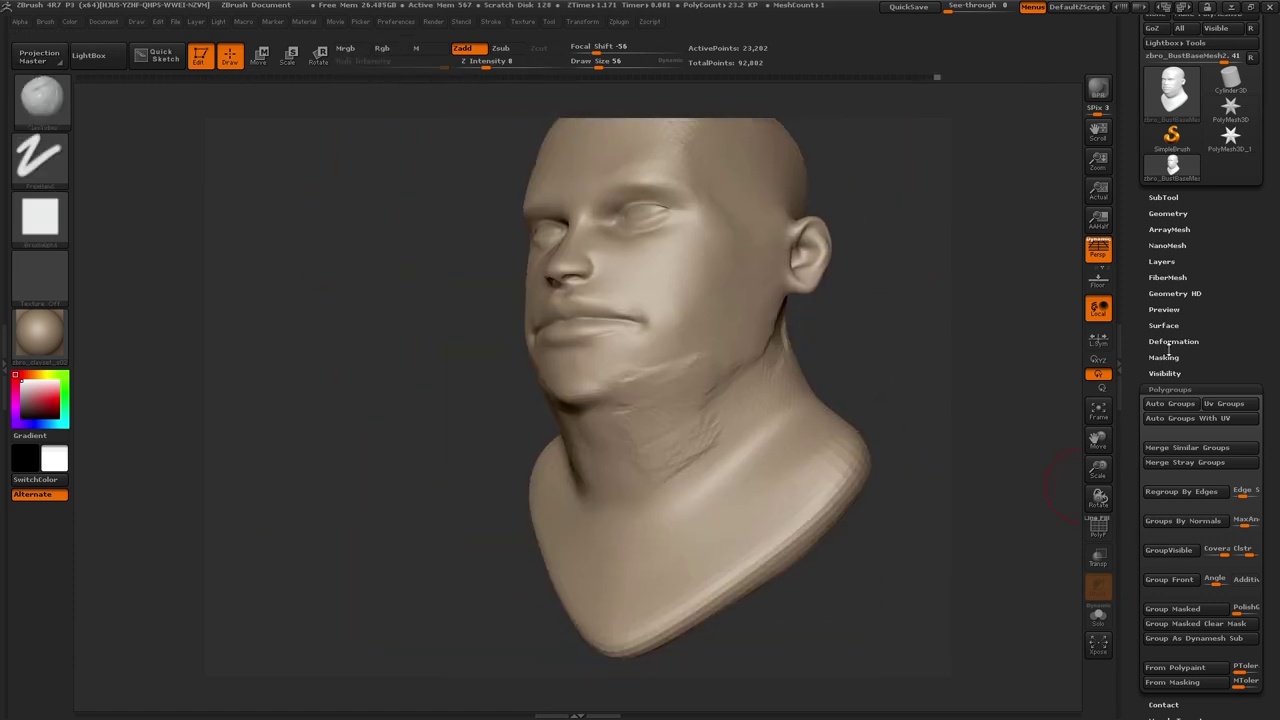
# Expand Geometry and then DynaMesh in the Tool palette for the head sculpt.
pyautogui.click(1168, 213)
pyautogui.click(1164, 419)
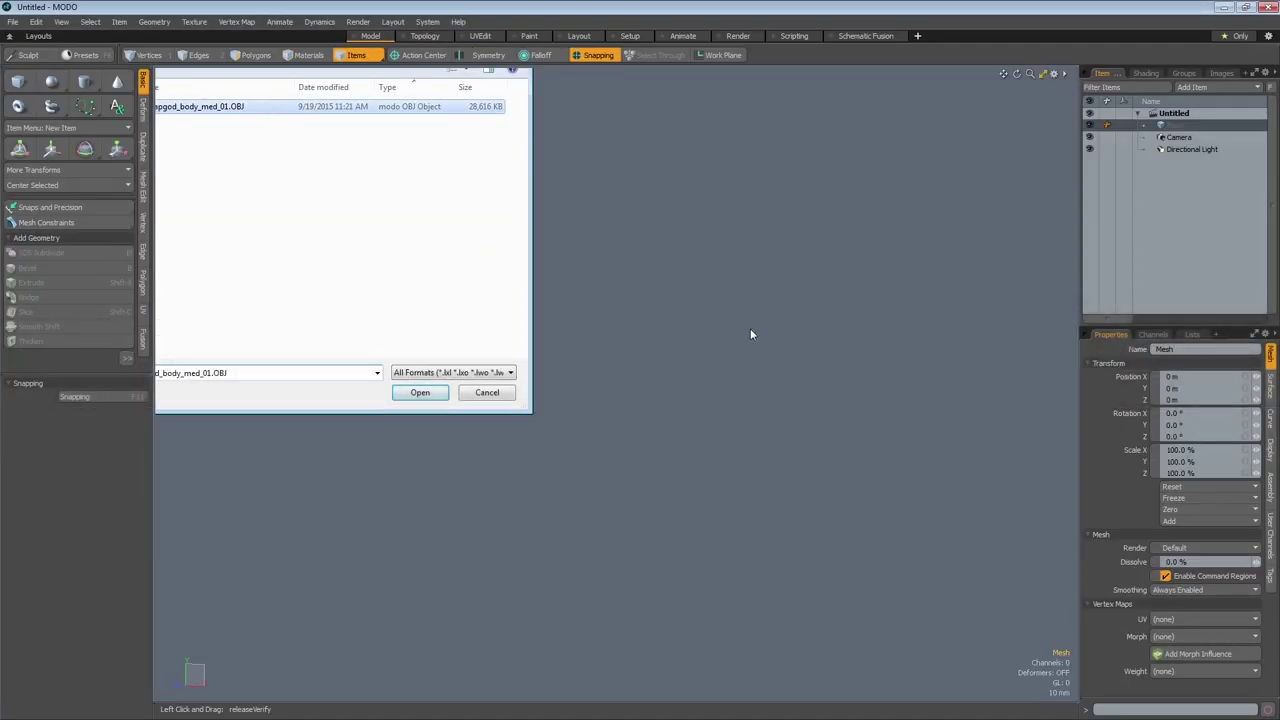
# Open rapgod_body_med_01.OBJ and frame the loaded body in the viewport.
pyautogui.press('Return')
pyautogui.press('Return')
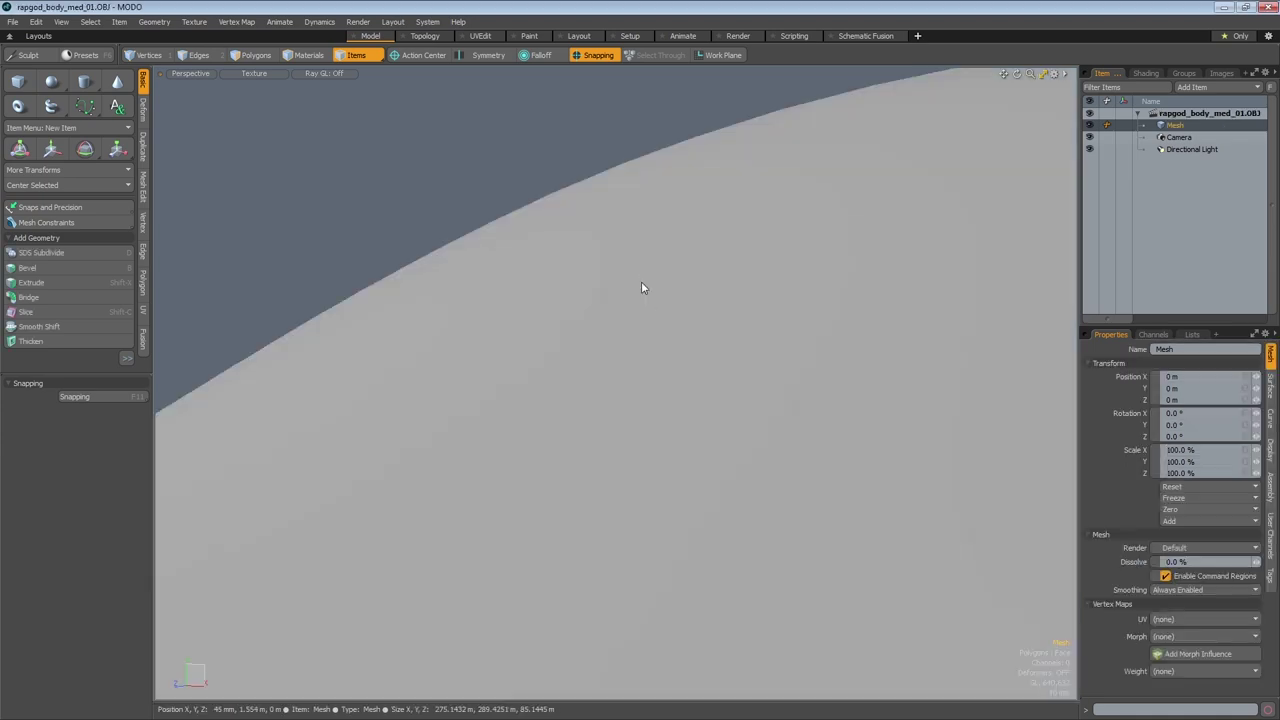
pyautogui.press('a')
pyautogui.keyDown('alt'); pyautogui.moveTo(737, 420); pyautogui.dragTo(660, 410); pyautogui.keyUp('alt')
# Set the Action Center to Origin and start Absolute Scale to resize the body to 1.5 m.
pyautogui.click(415, 55)
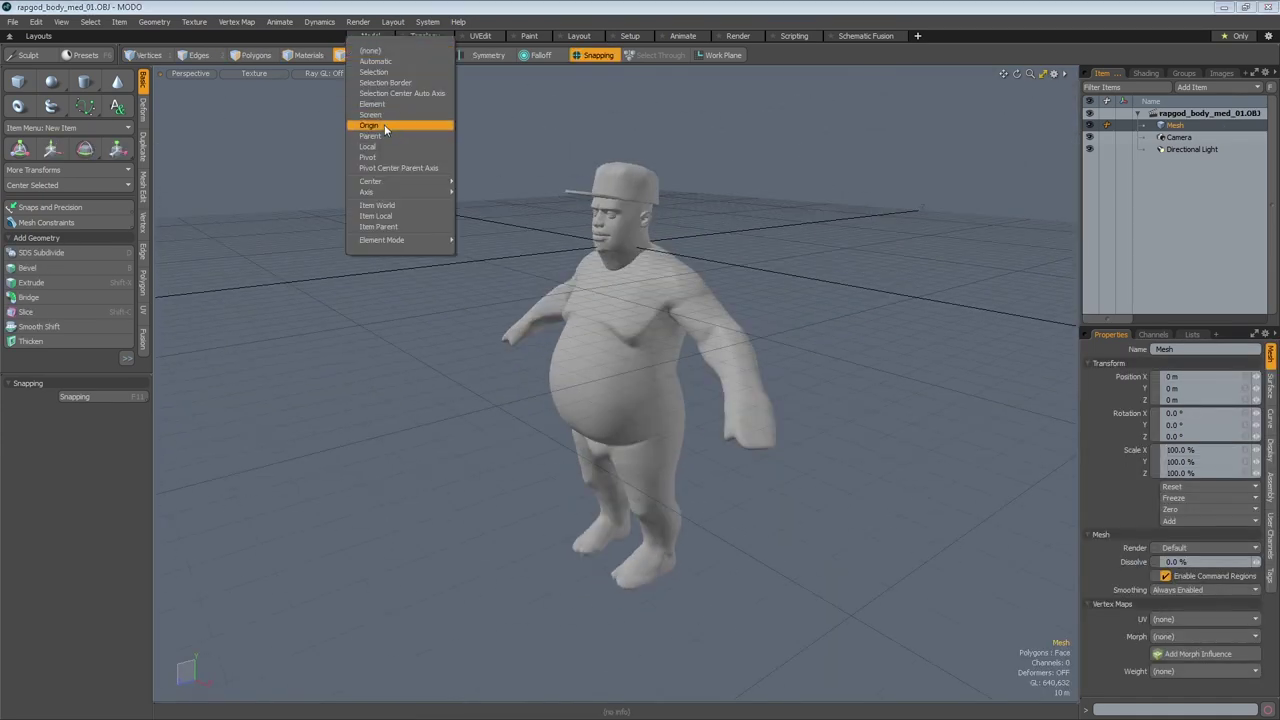
pyautogui.click(384, 124)
pyautogui.press('y')
pyautogui.click(86, 222)
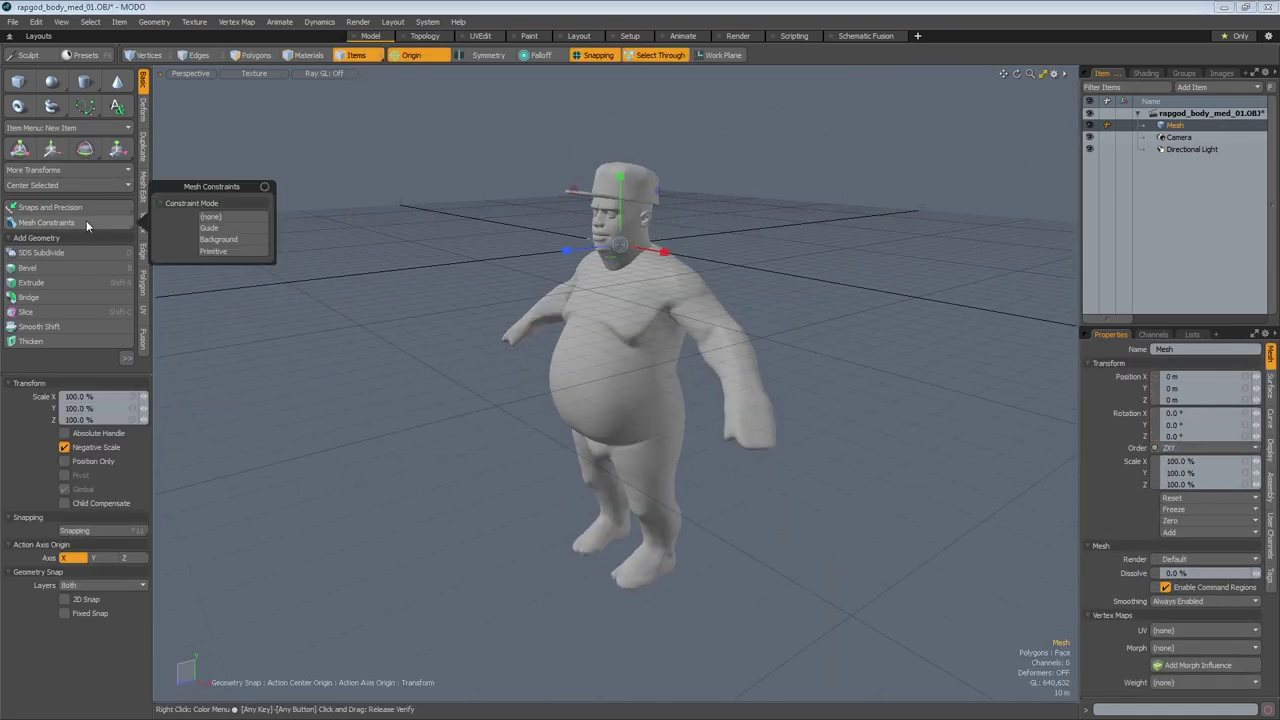
pyautogui.click(70, 169)
pyautogui.click(205, 277)
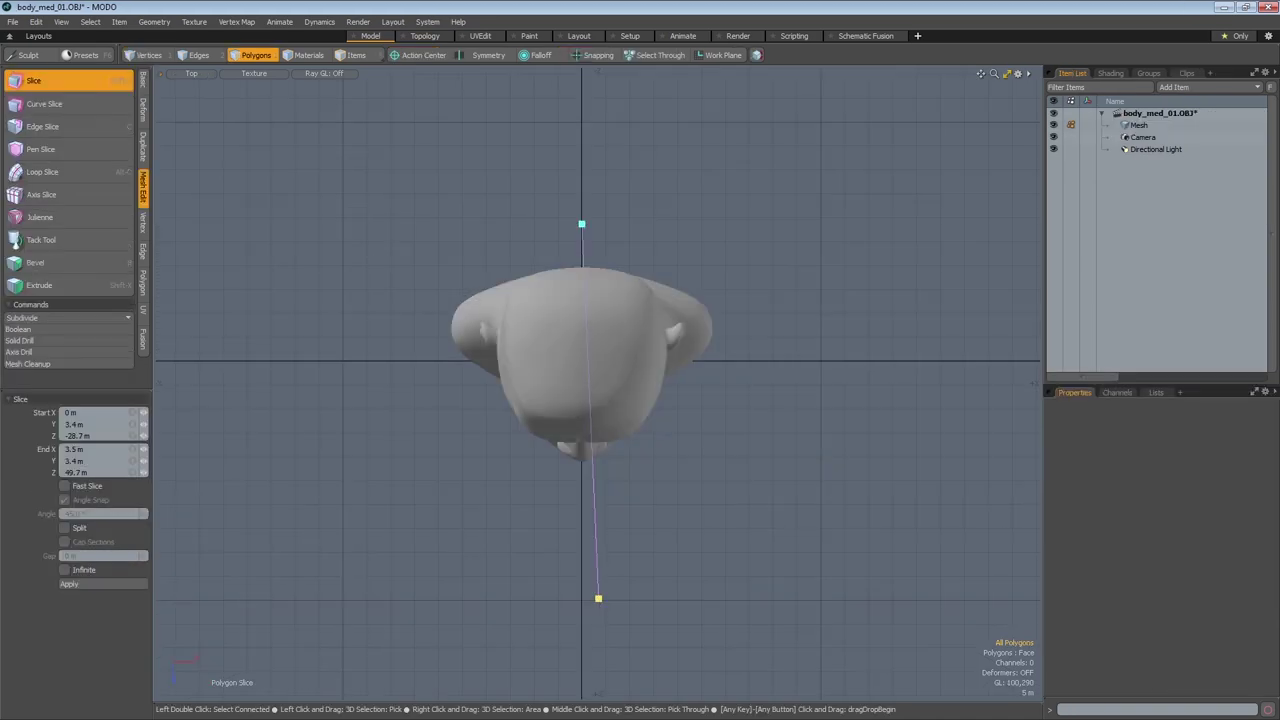
# Select the right half of the head mesh in Top view and delete it.
pyautogui.press('q')
pyautogui.scroll(2, 590, 222)
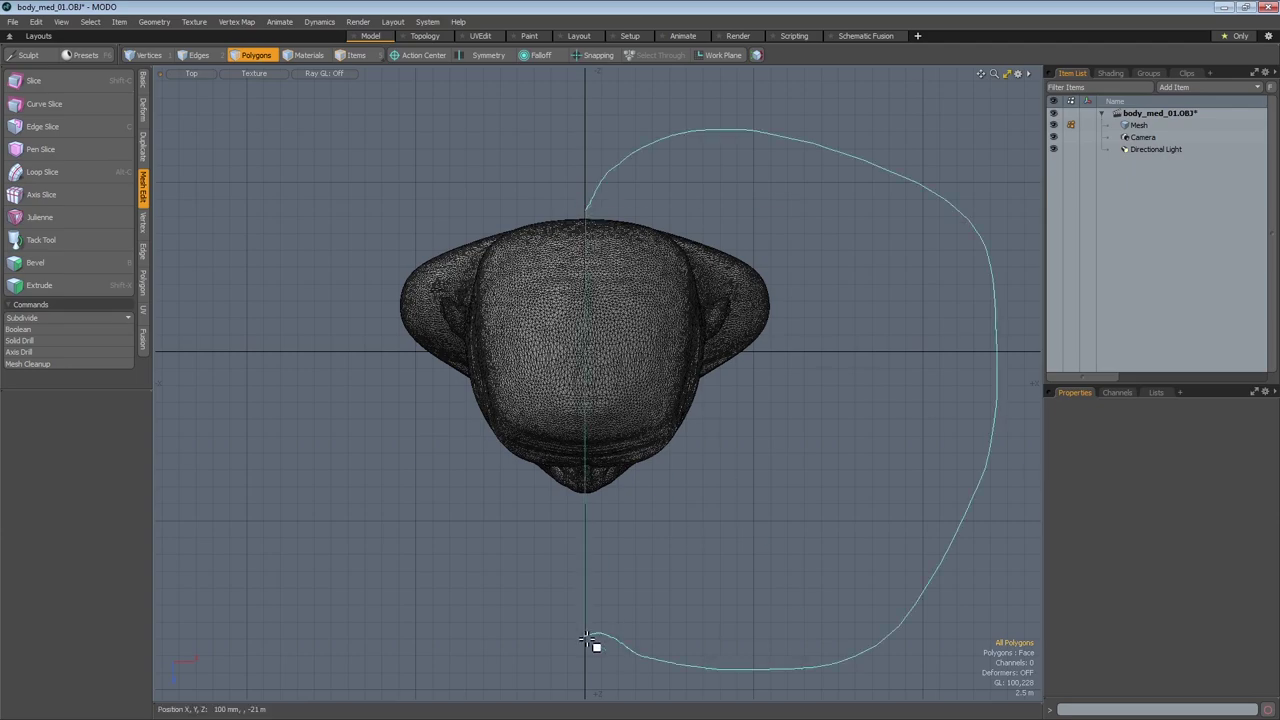
pyautogui.moveTo(590, 642); pyautogui.dragTo(586, 640, button='right')
pyautogui.keyDown('alt'); pyautogui.moveTo(586, 640); pyautogui.dragTo(600, 457); pyautogui.keyUp('alt')
pyautogui.scroll(3, 600, 229)
pyautogui.scroll(-2, 603, 355)
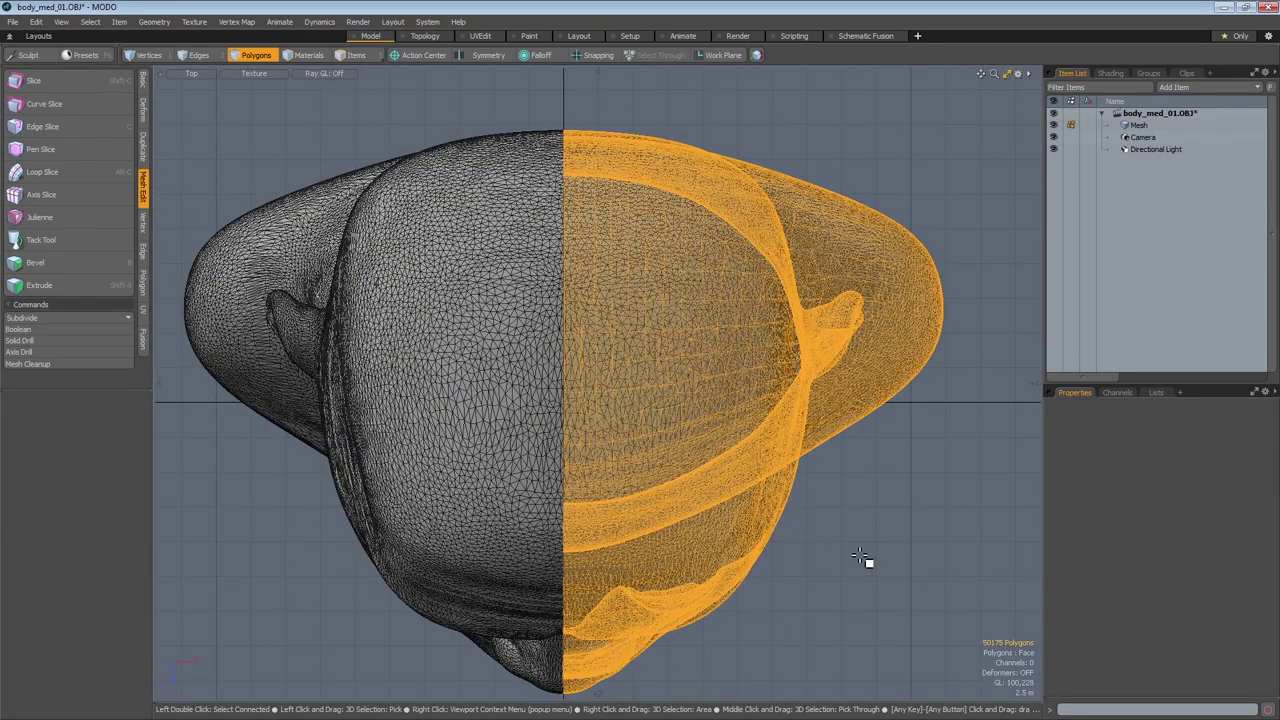
pyautogui.press('Delete')
# Mirror the remaining left half across X to rebuild a symmetrical head.
pyautogui.keyDown('alt'); pyautogui.moveTo(866, 560); pyautogui.dragTo(731, 511); pyautogui.keyUp('alt')
pyautogui.scroll(5, 594, 302)
pyautogui.press('2')
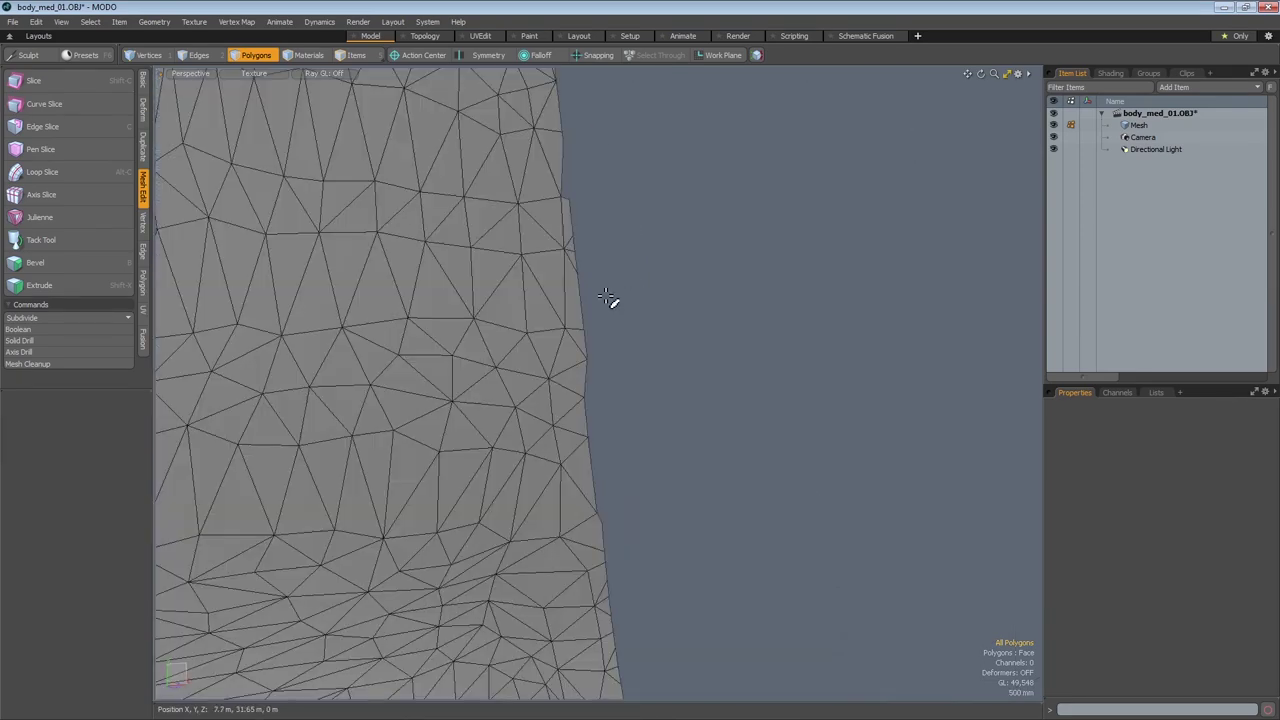
pyautogui.scroll(-5, 595, 302)
pyautogui.press('y')
pyautogui.press('space')
pyautogui.keyDown('alt'); pyautogui.moveTo(777, 360); pyautogui.dragTo(750, 559); pyautogui.keyUp('alt')
pyautogui.hotkey('shift', 'v')
pyautogui.scroll(5, 674, 306)
pyautogui.scroll(-5, 566, 409)
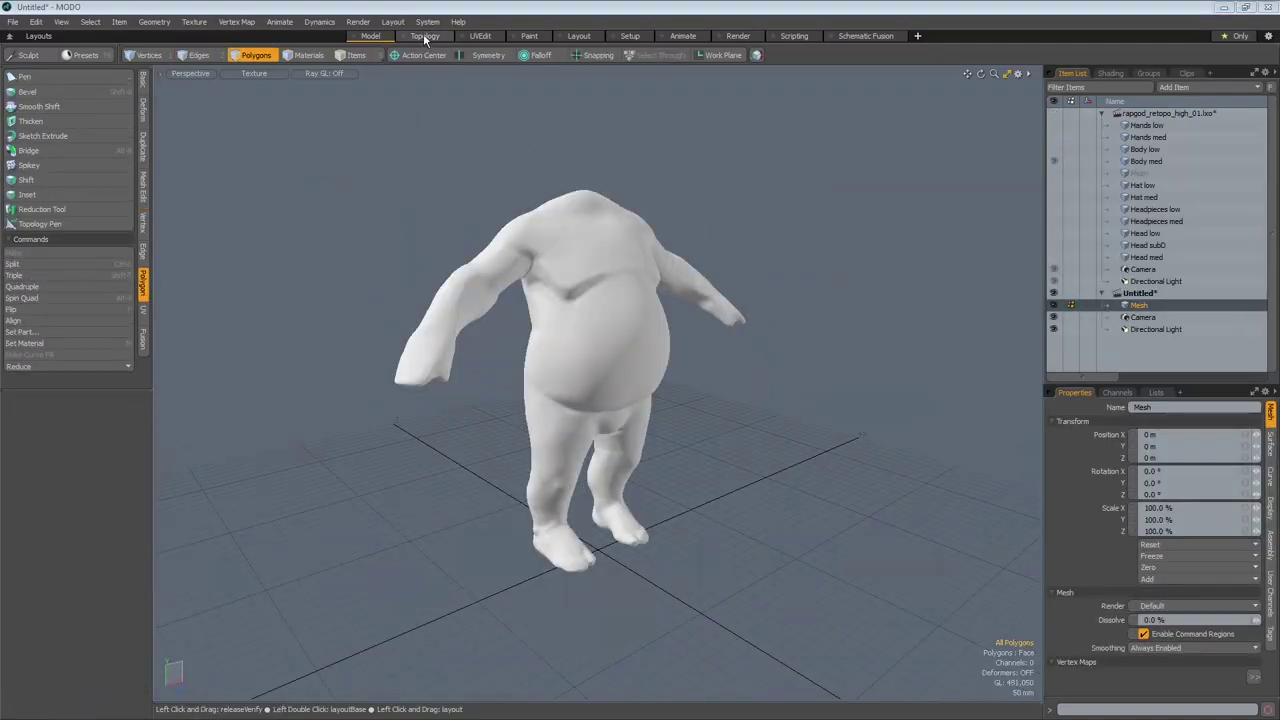
# In the Topology workspace, add an empty mesh and draw a quad on the chest with Pen.
pyautogui.click(425, 36)
pyautogui.scroll(-3, 695, 525)
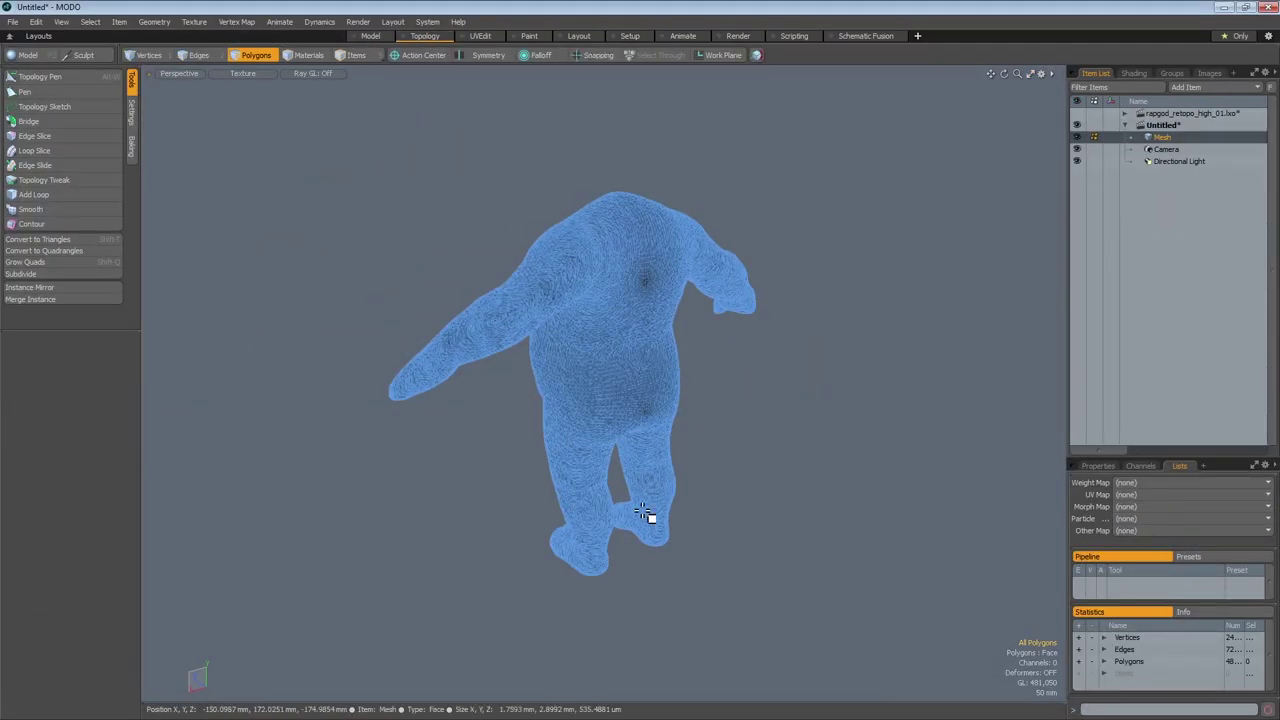
pyautogui.press('n')
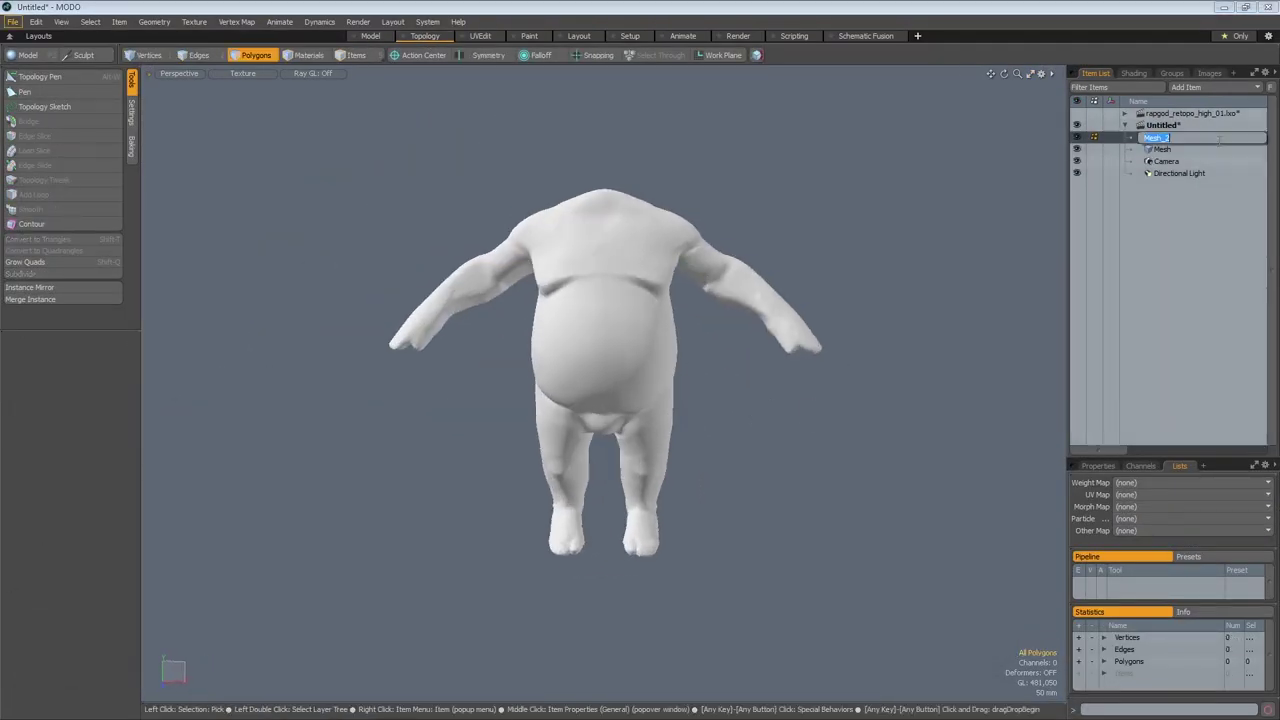
pyautogui.click(25, 92)
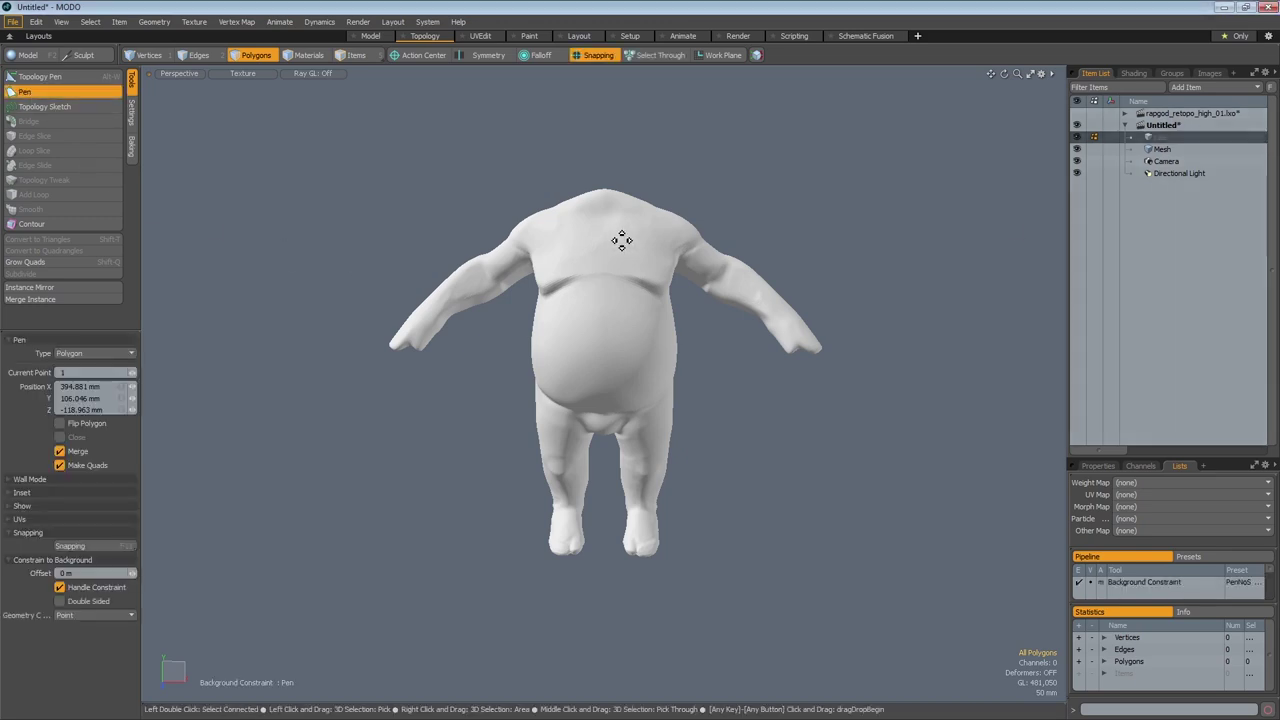
pyautogui.scroll(3, 614, 233)
pyautogui.click(766, 357)
pyautogui.keyDown('alt'); pyautogui.moveTo(766, 357); pyautogui.dragTo(740, 278); pyautogui.keyUp('alt')
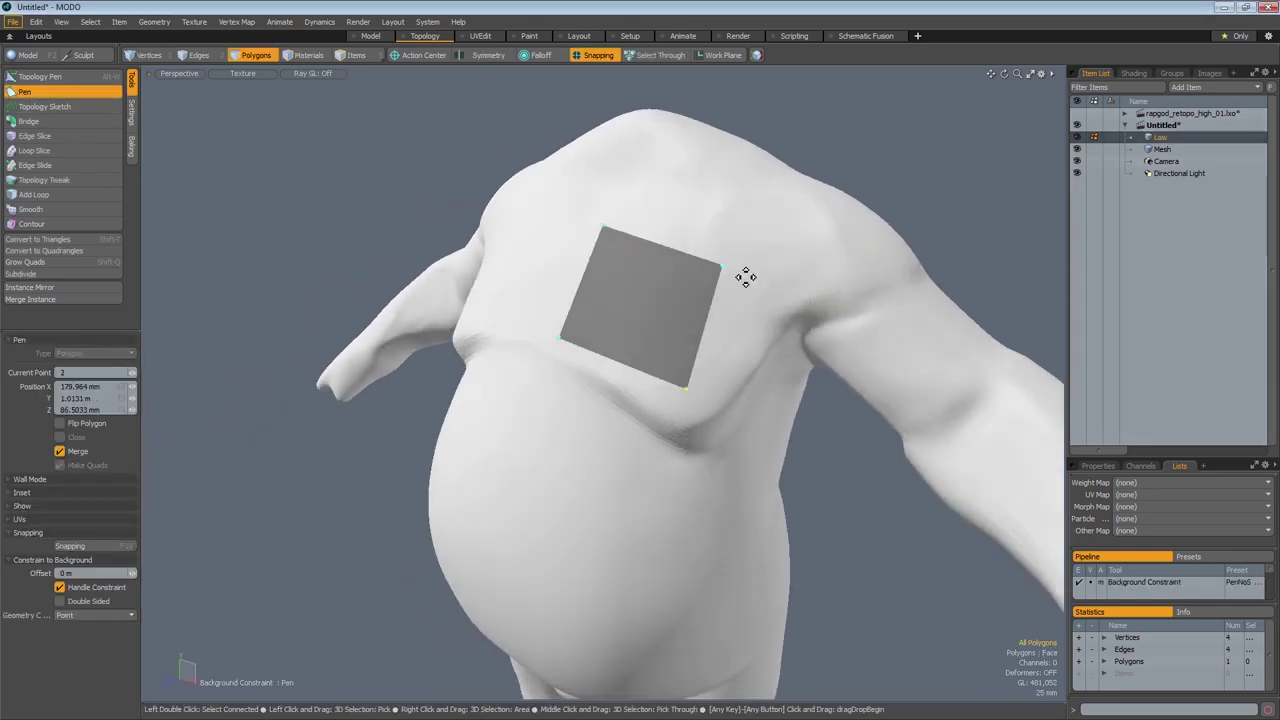
pyautogui.press('space')
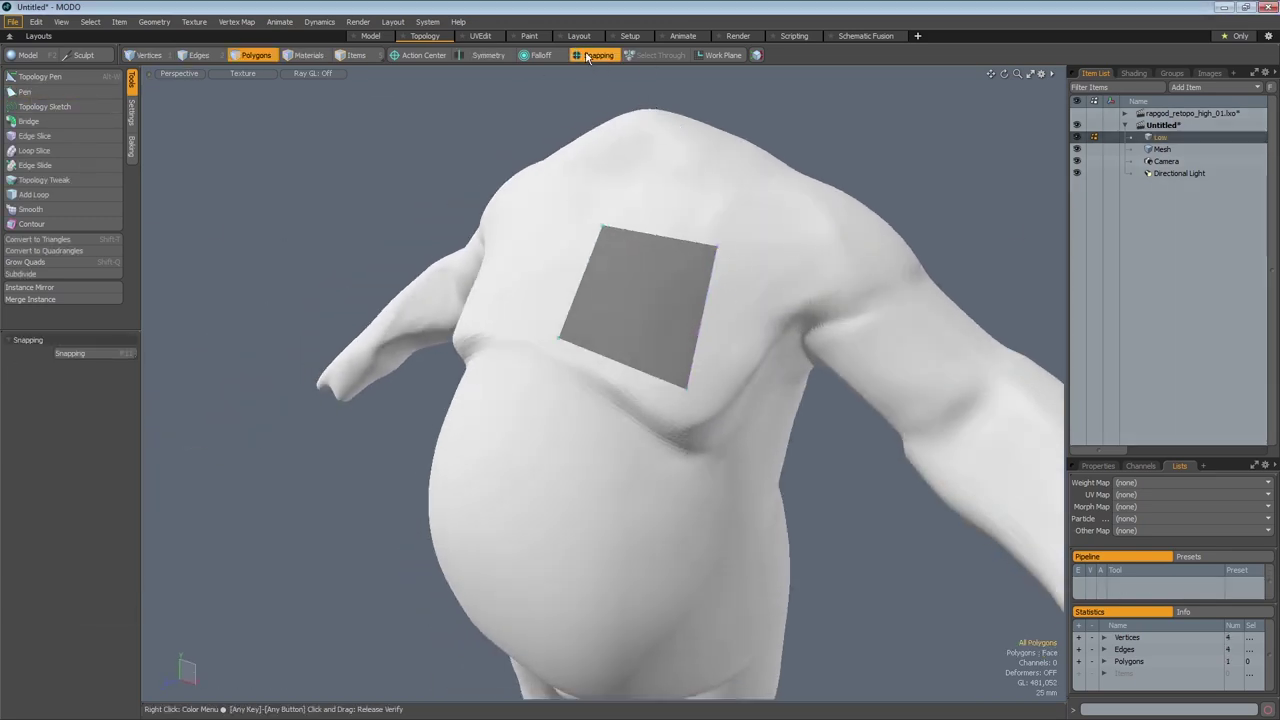
# With snapping off, extend the patch using Topology Pen, adding quads toward the hip.
pyautogui.hotkey('alt', 't')
pyautogui.click(598, 55)
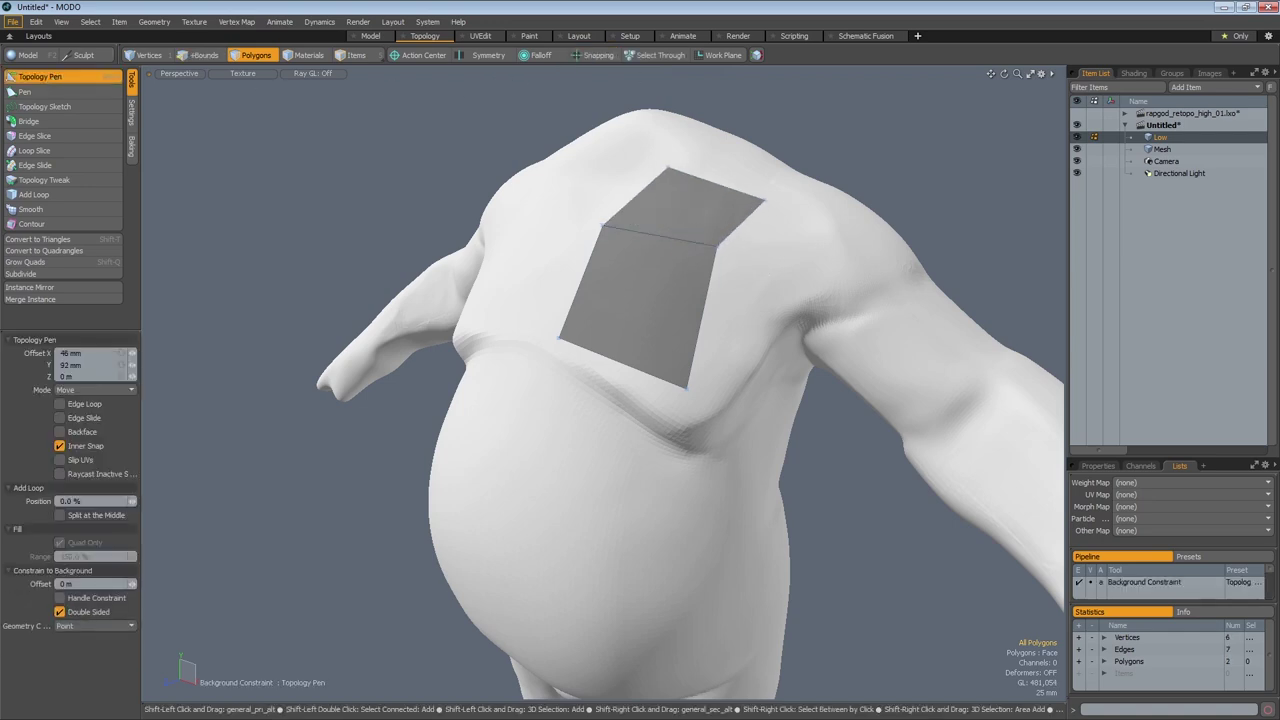
pyautogui.keyDown('alt'); pyautogui.moveTo(748, 231); pyautogui.dragTo(595, 378); pyautogui.keyUp('alt')
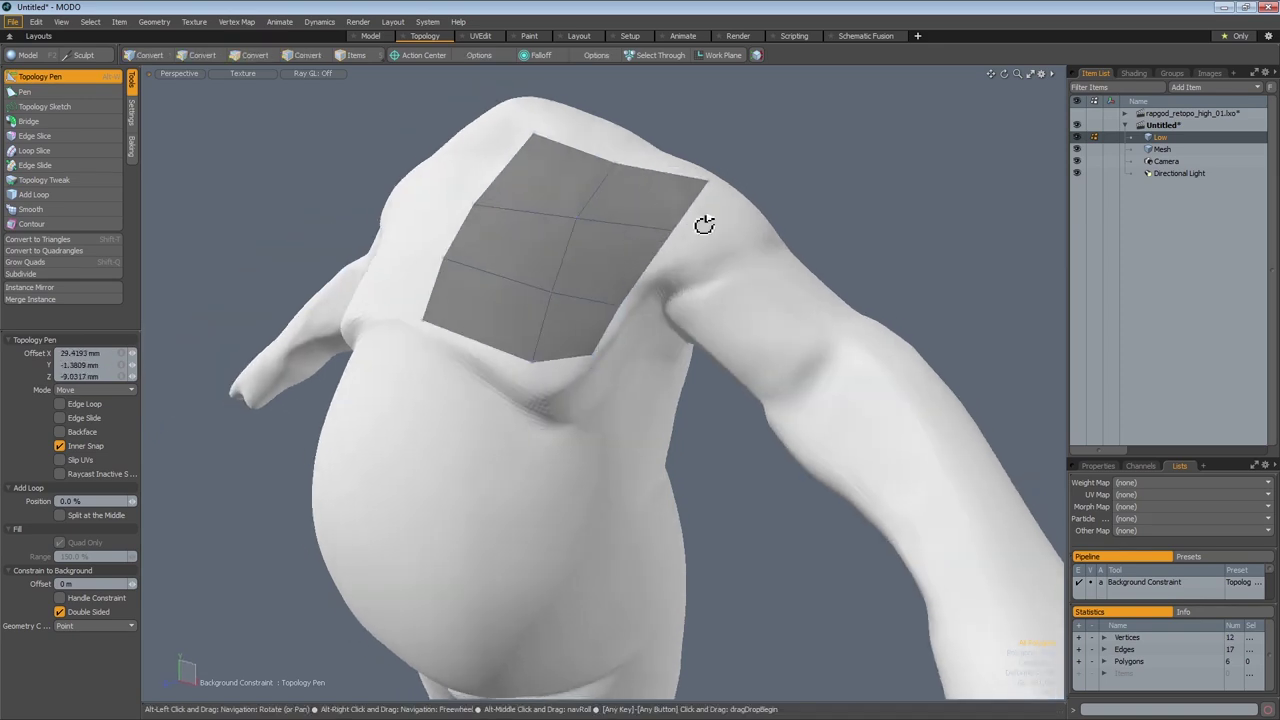
pyautogui.moveTo(714, 209)
pyautogui.keyDown('alt'); pyautogui.mouseDown()
pyautogui.moveTo(629, 272)
pyautogui.moveTo(700, 230)
pyautogui.mouseUp(); pyautogui.keyUp('alt')
pyautogui.keyDown('alt'); pyautogui.moveTo(700, 230); pyautogui.dragTo(683, 421); pyautogui.keyUp('alt')
pyautogui.moveTo(619, 310)
pyautogui.keyDown('alt'); pyautogui.mouseDown()
pyautogui.moveTo(766, 443)
pyautogui.moveTo(771, 331)
pyautogui.moveTo(640, 300)
pyautogui.mouseUp(); pyautogui.keyUp('alt')
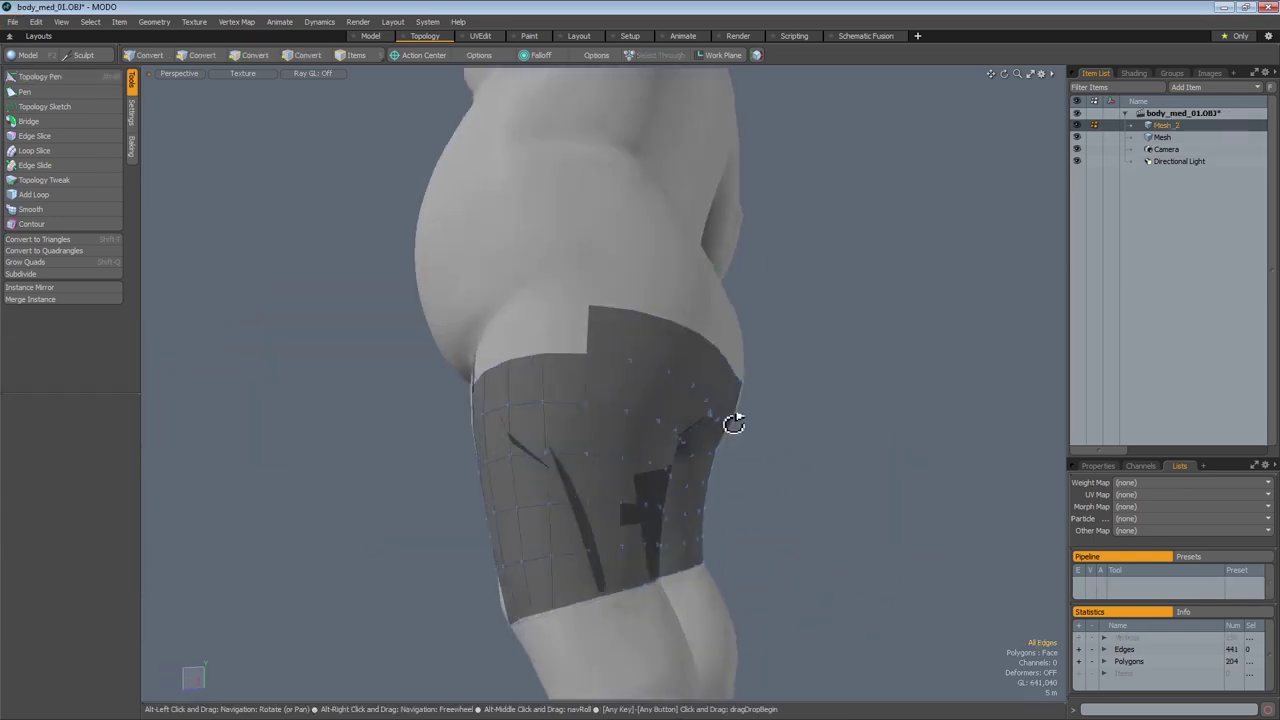
pyautogui.keyDown('alt'); pyautogui.moveTo(737, 423); pyautogui.dragTo(689, 344); pyautogui.keyUp('alt')
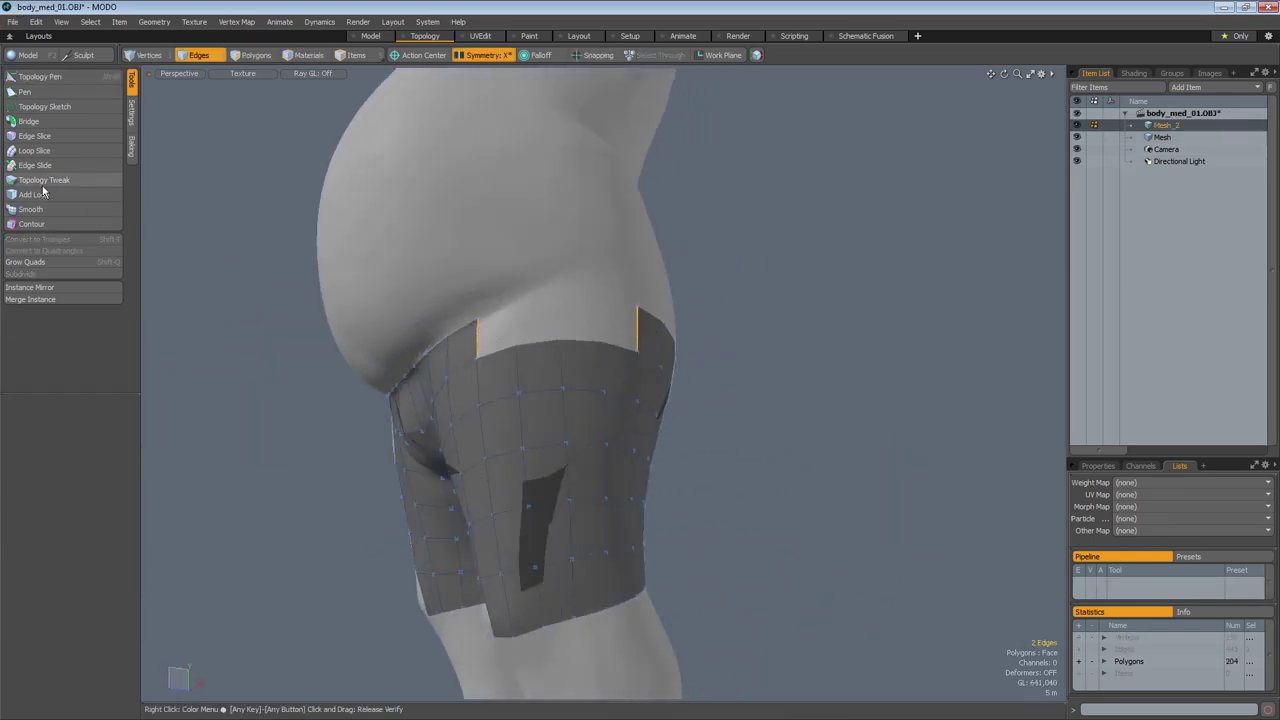
# Bridge the two selected border edges to fill the gap in the hip patch.
pyautogui.click(28, 121)
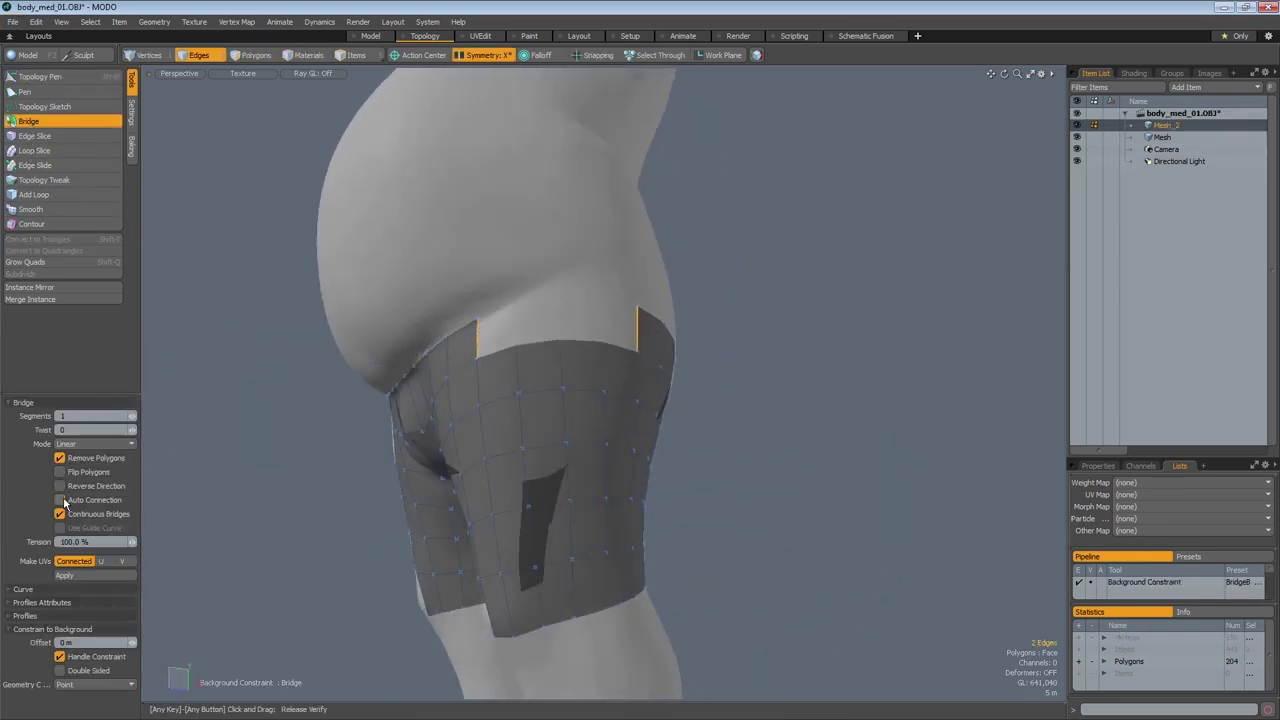
pyautogui.click(518, 367)
pyautogui.keyDown('alt'); pyautogui.moveTo(549, 366); pyautogui.dragTo(574, 378); pyautogui.keyUp('alt')
# Delete a hip-patch polygon and bridge across the resulting hole to refill it.
pyautogui.press('3')
pyautogui.click(607, 370)
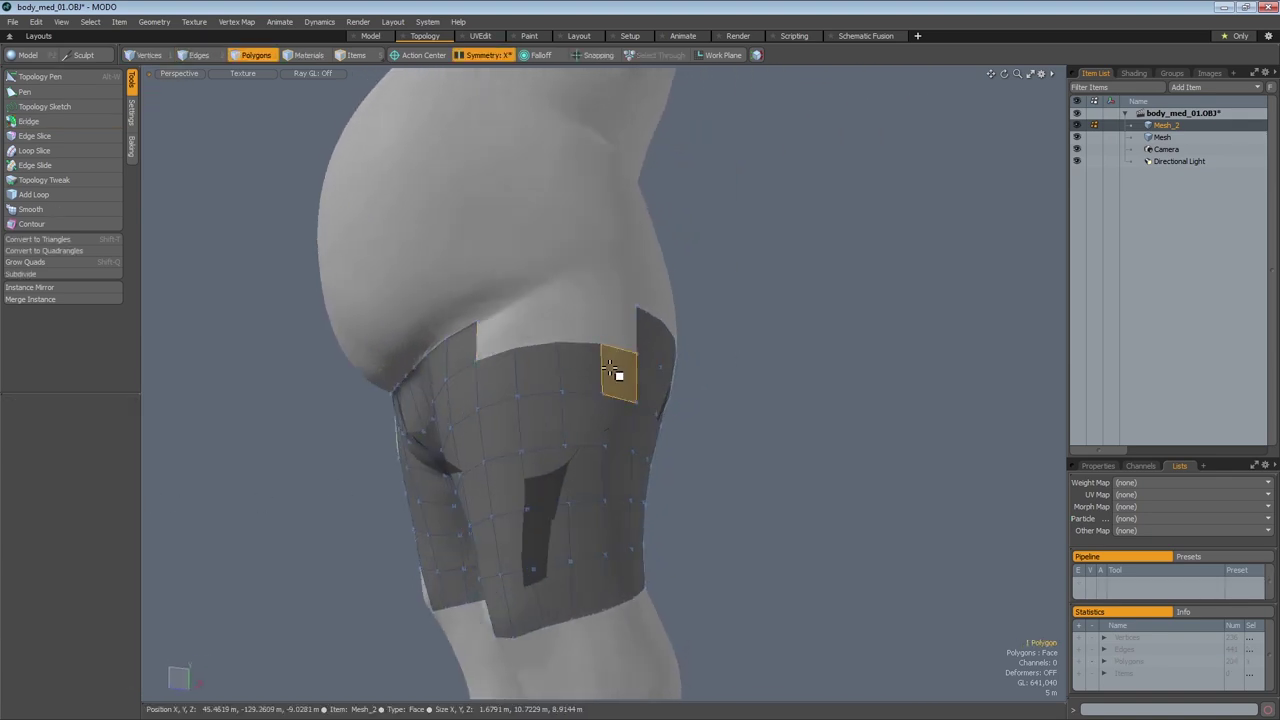
pyautogui.press('Delete')
pyautogui.press('1')
pyautogui.keyDown('alt'); pyautogui.moveTo(621, 408); pyautogui.dragTo(502, 372); pyautogui.keyUp('alt')
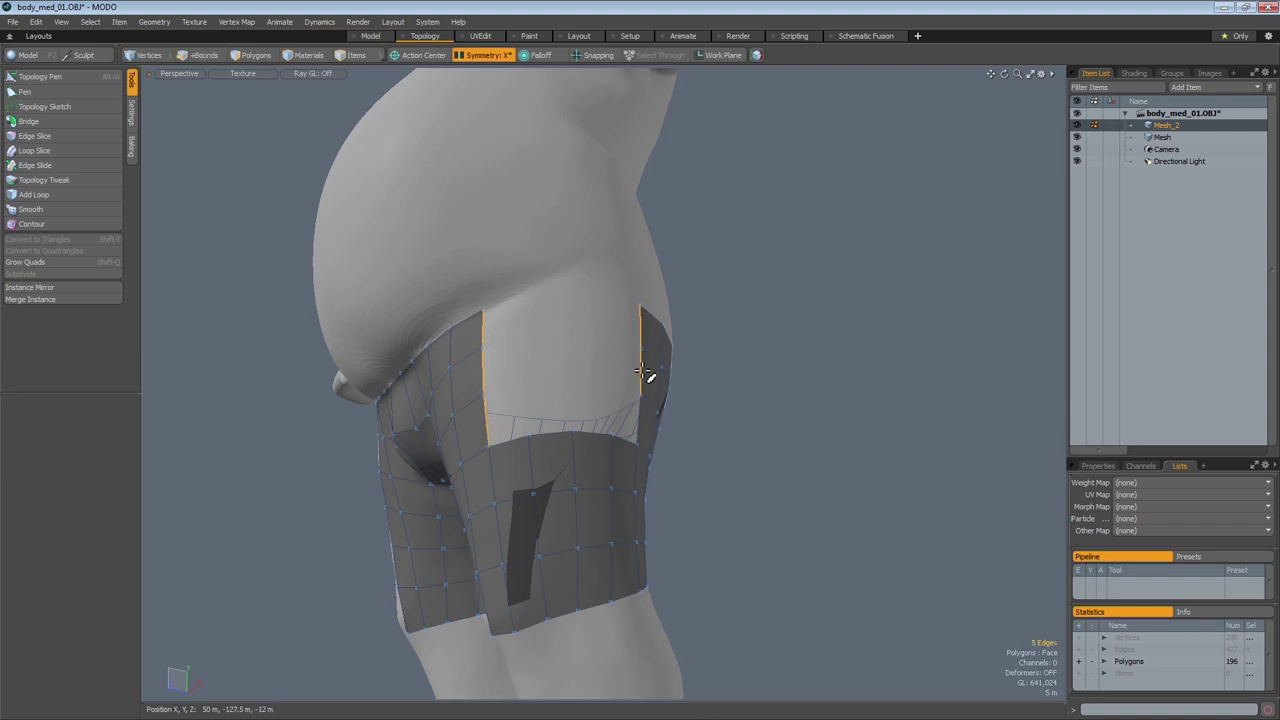
pyautogui.click(30, 121)
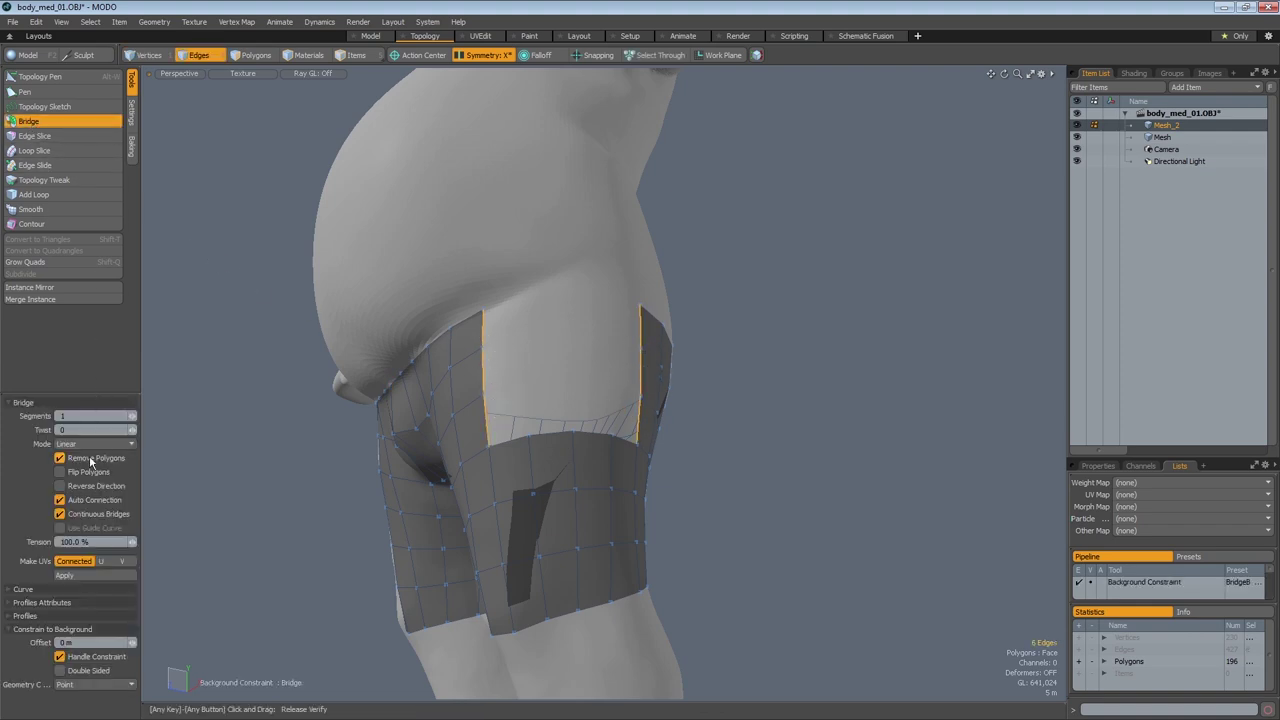
pyautogui.click(540, 395)
pyautogui.keyDown('alt'); pyautogui.moveTo(620, 414); pyautogui.dragTo(599, 457); pyautogui.keyUp('alt')
pyautogui.press('3')
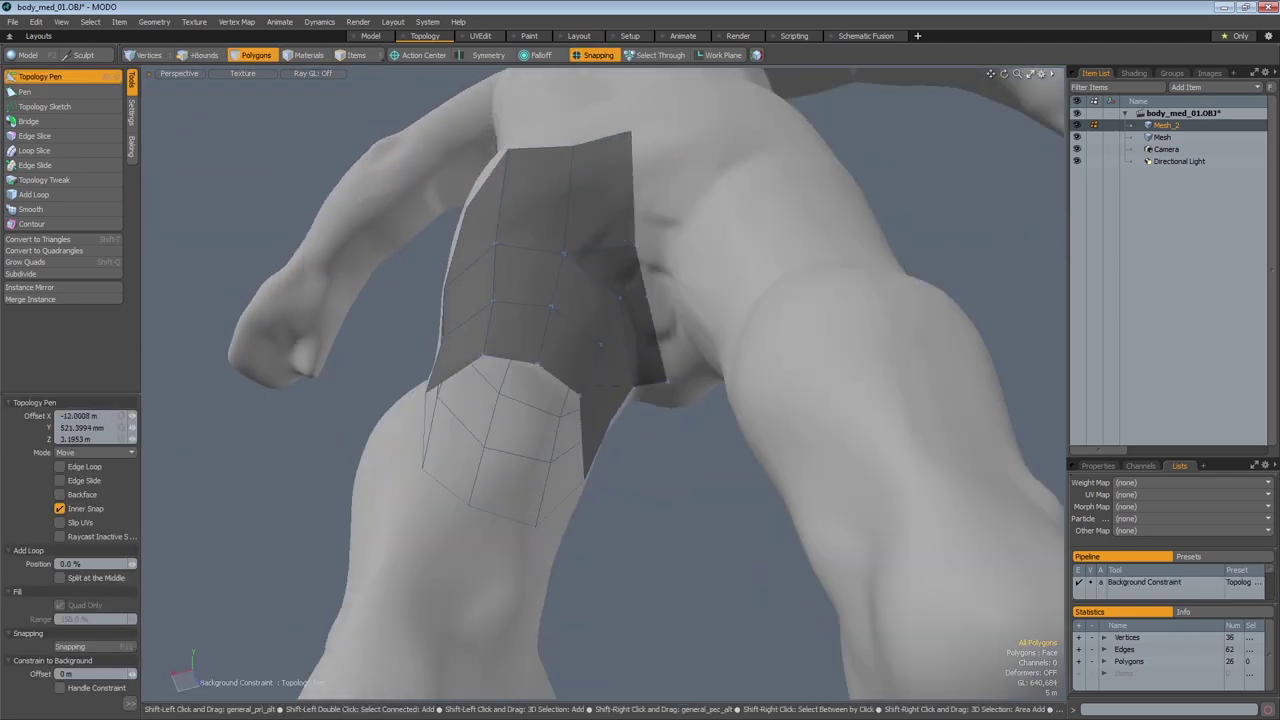
# Mirror the crotch patch to the other side of the body.
pyautogui.keyDown('alt'); pyautogui.moveTo(640, 360); pyautogui.dragTo(902, 514); pyautogui.keyUp('alt')
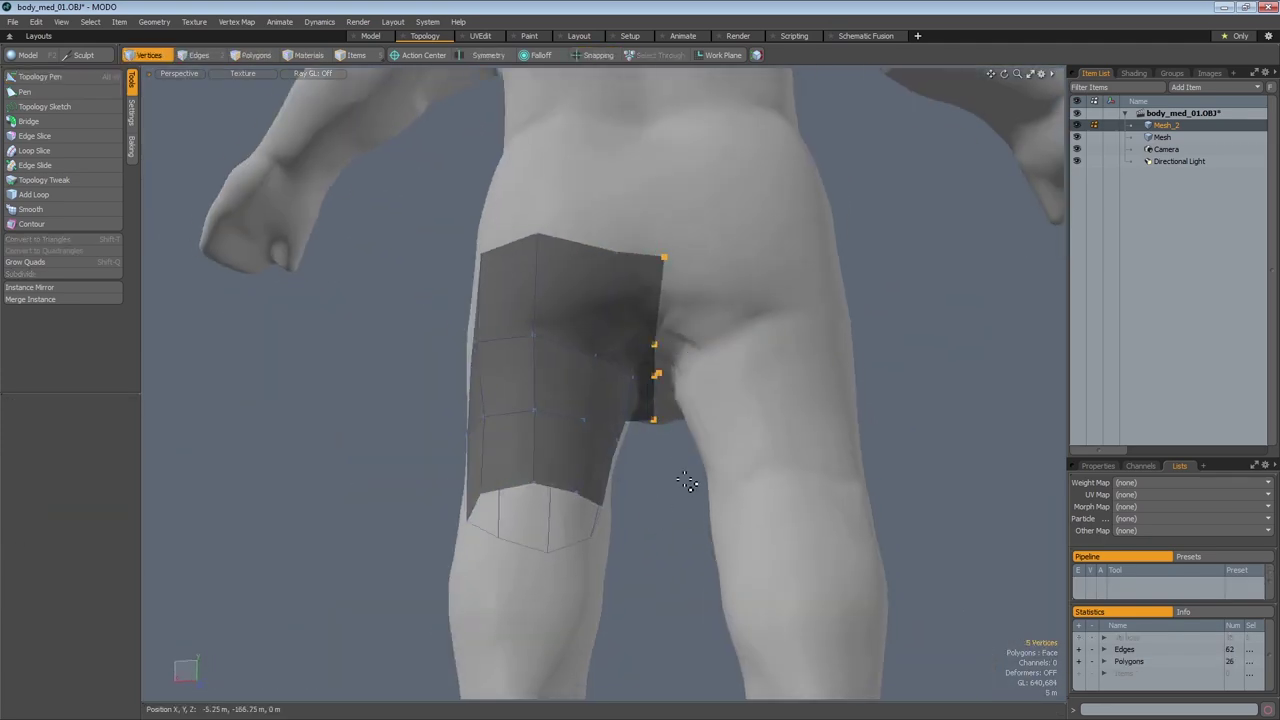
pyautogui.rightClick(709, 331)
pyautogui.click(754, 331)
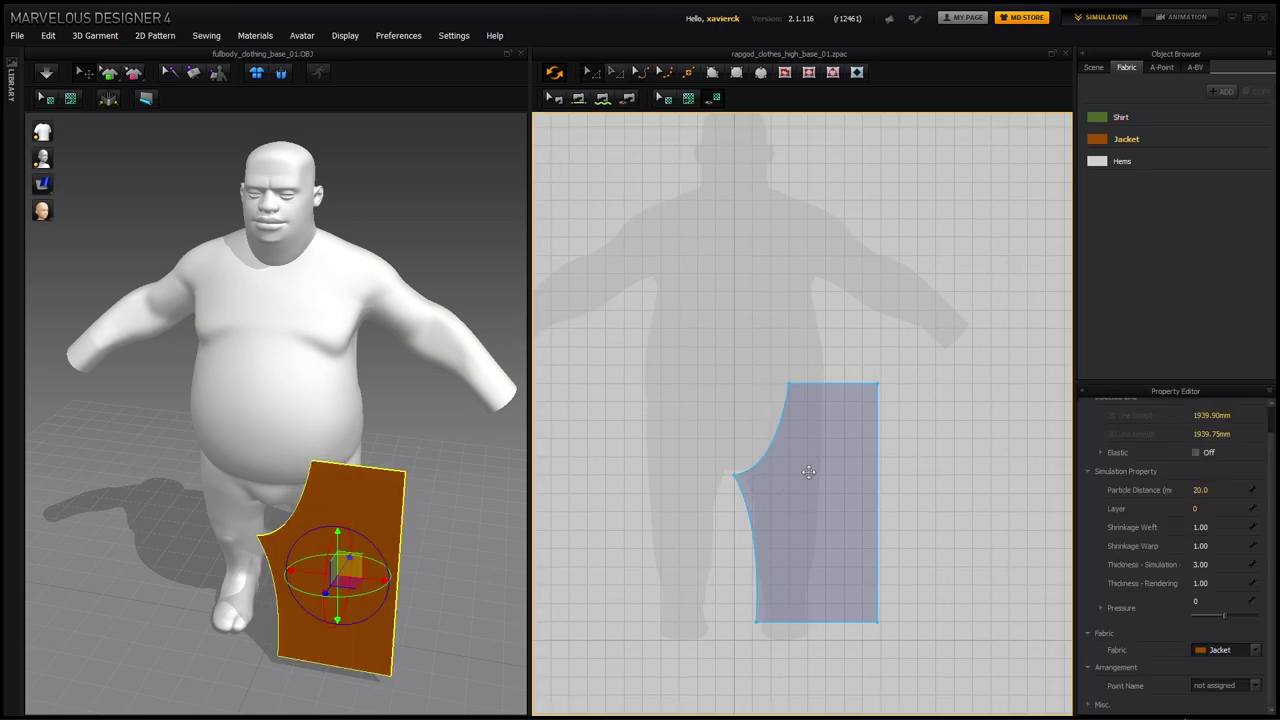
# Symmetric Paste the trouser panel and place the mirrored copy beside the original.
pyautogui.rightClick(808, 472)
pyautogui.click(844, 350)
pyautogui.click(729, 451)
pyautogui.scroll(-3, 878, 442)
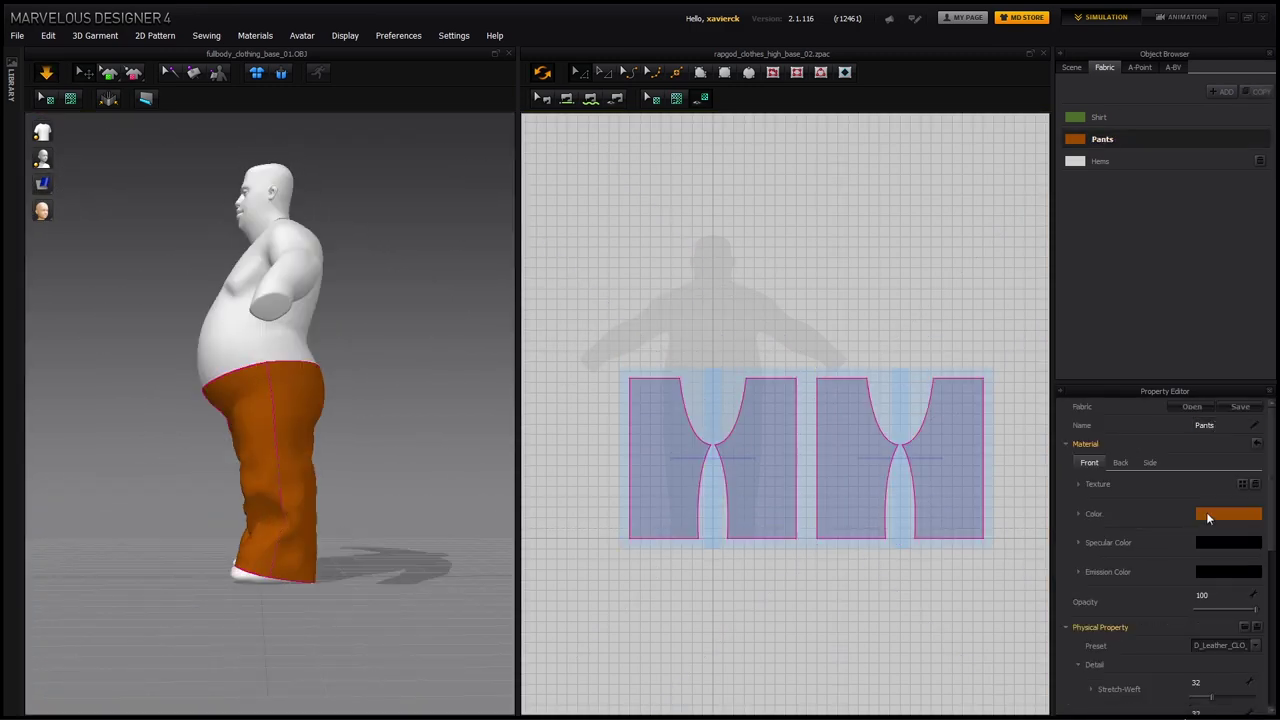
# Set the Pants fabric colour to blue and check the pants on the avatar.
pyautogui.click(1208, 517)
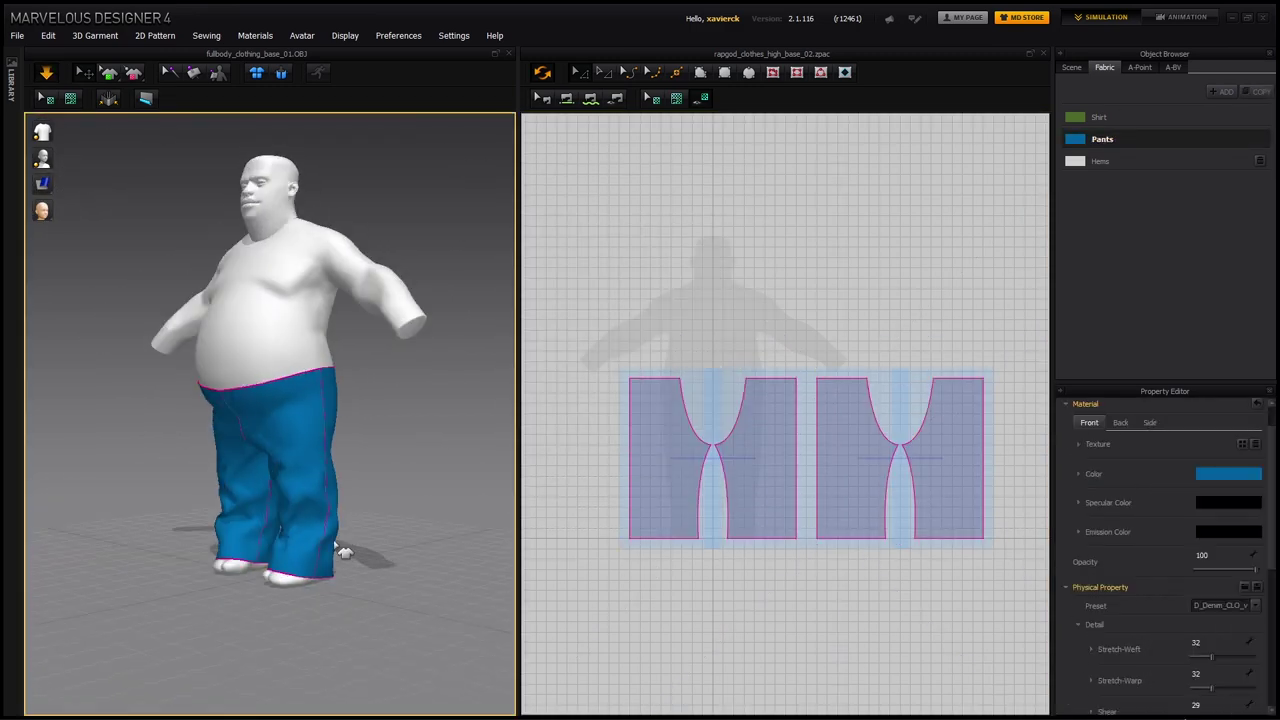
pyautogui.click(789, 514)
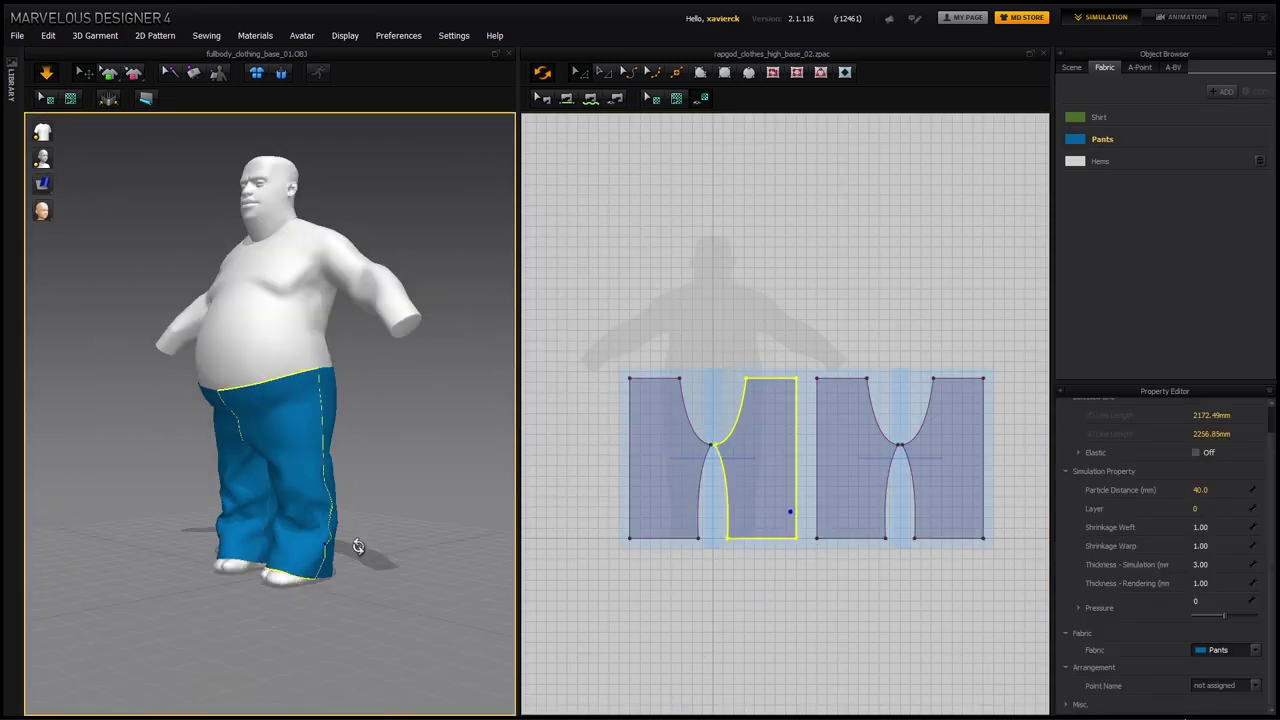
pyautogui.click(895, 405)
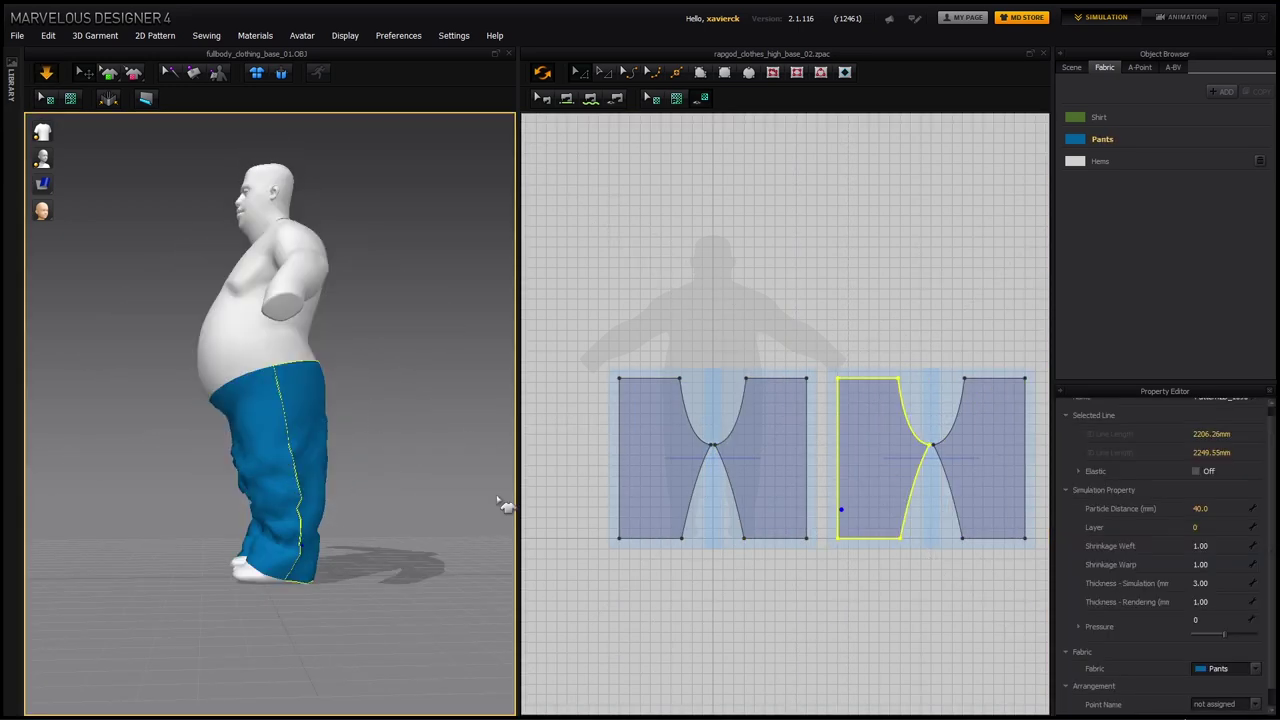
pyautogui.moveTo(505, 505); pyautogui.dragTo(1040, 437, button='right')
# Apply Symmetric Merge on the jacket's centre back seam to join both halves into one panel.
pyautogui.click(931, 447)
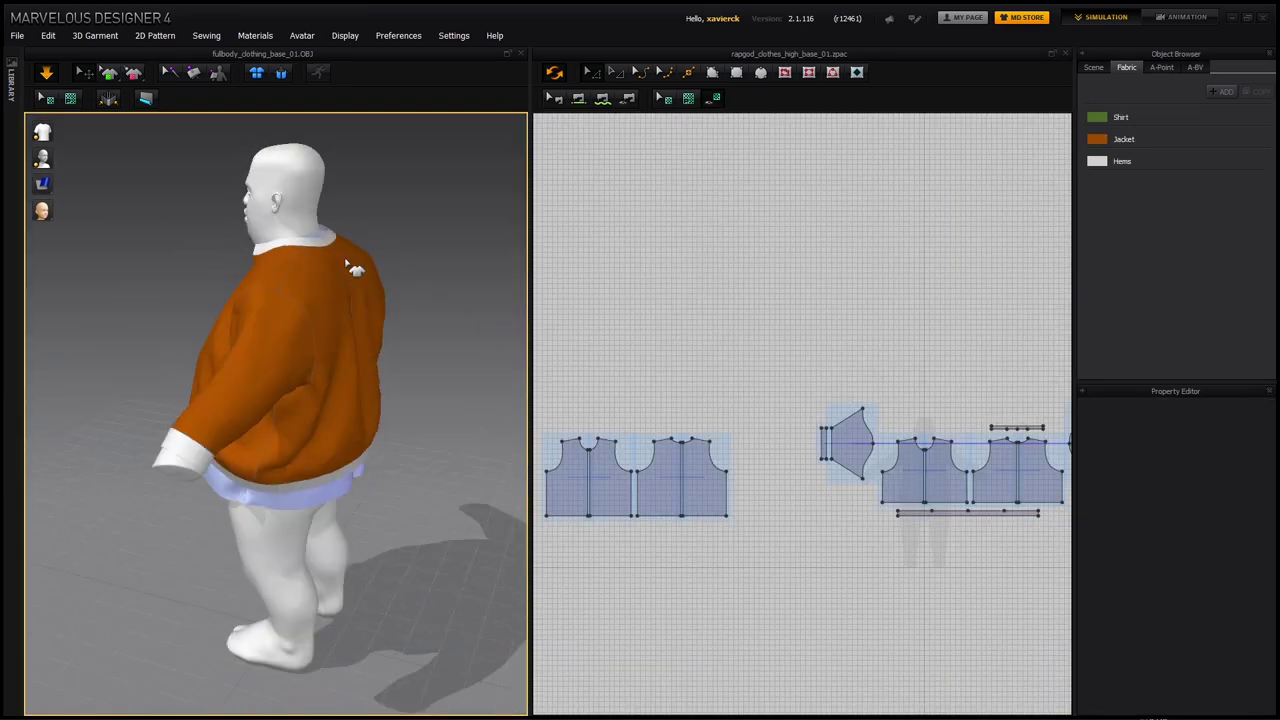
pyautogui.moveTo(345, 440); pyautogui.dragTo(441, 455)
pyautogui.moveTo(441, 455); pyautogui.dragTo(160, 429, button='right')
pyautogui.click(357, 394)
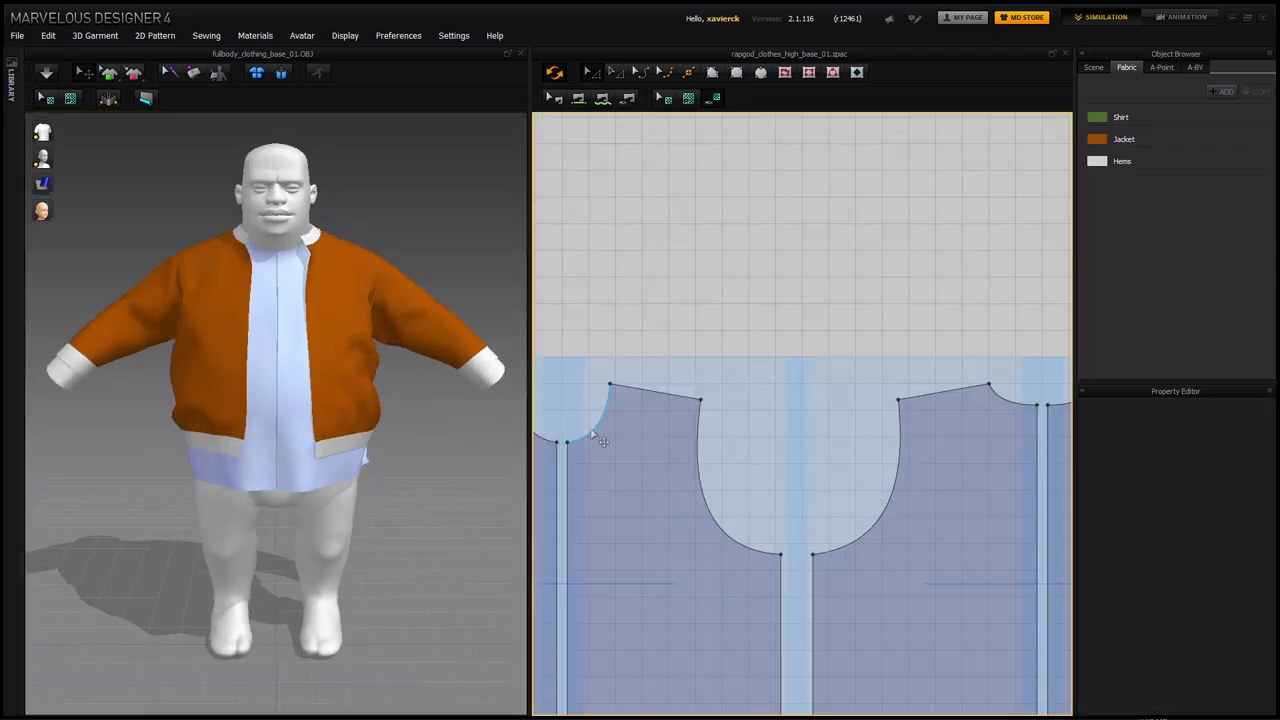
pyautogui.click(762, 366)
pyautogui.scroll(-3, 762, 366)
pyautogui.rightClick(762, 366)
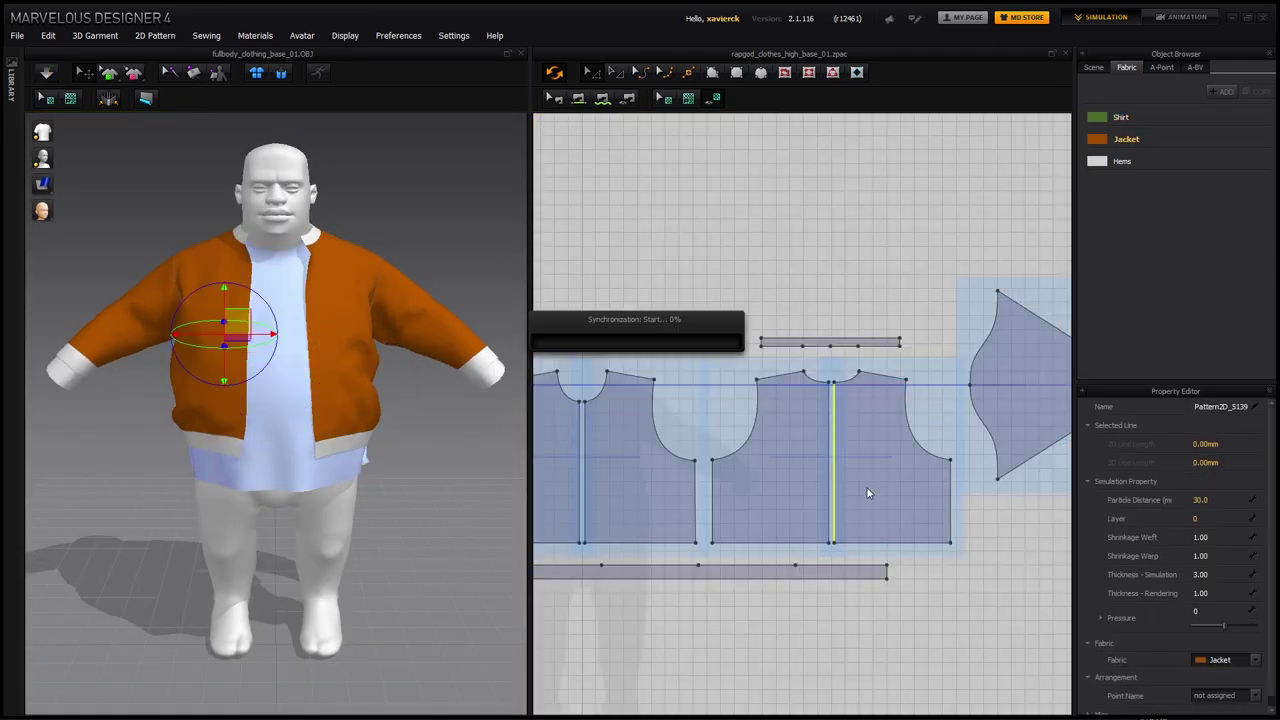
pyautogui.moveTo(300, 380); pyautogui.dragTo(423, 449, button='right')
pyautogui.click(200, 377)
# Insert a new subtool below Extract6 and import pants_high_base_01.obj into it.
pyautogui.hotkey('ctrl', 'a')
pyautogui.scroll(-3, 1029, 514)
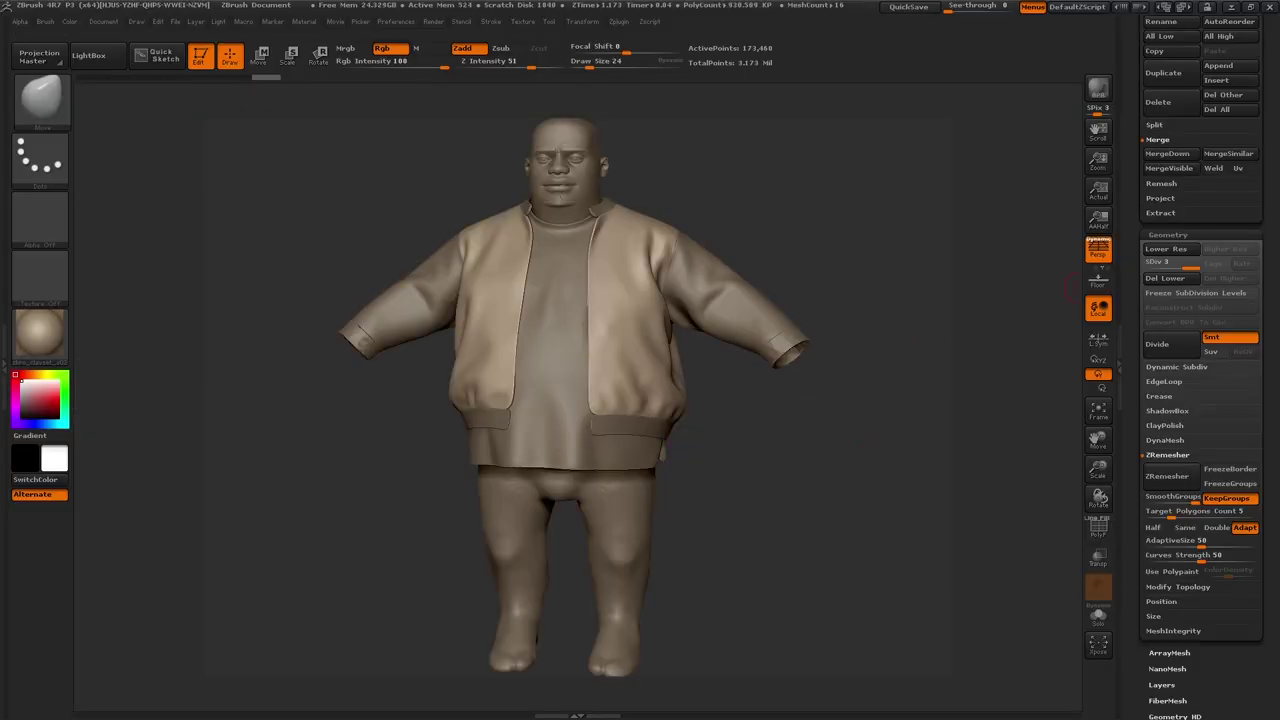
pyautogui.scroll(10, 1260, 402)
pyautogui.click(1165, 522)
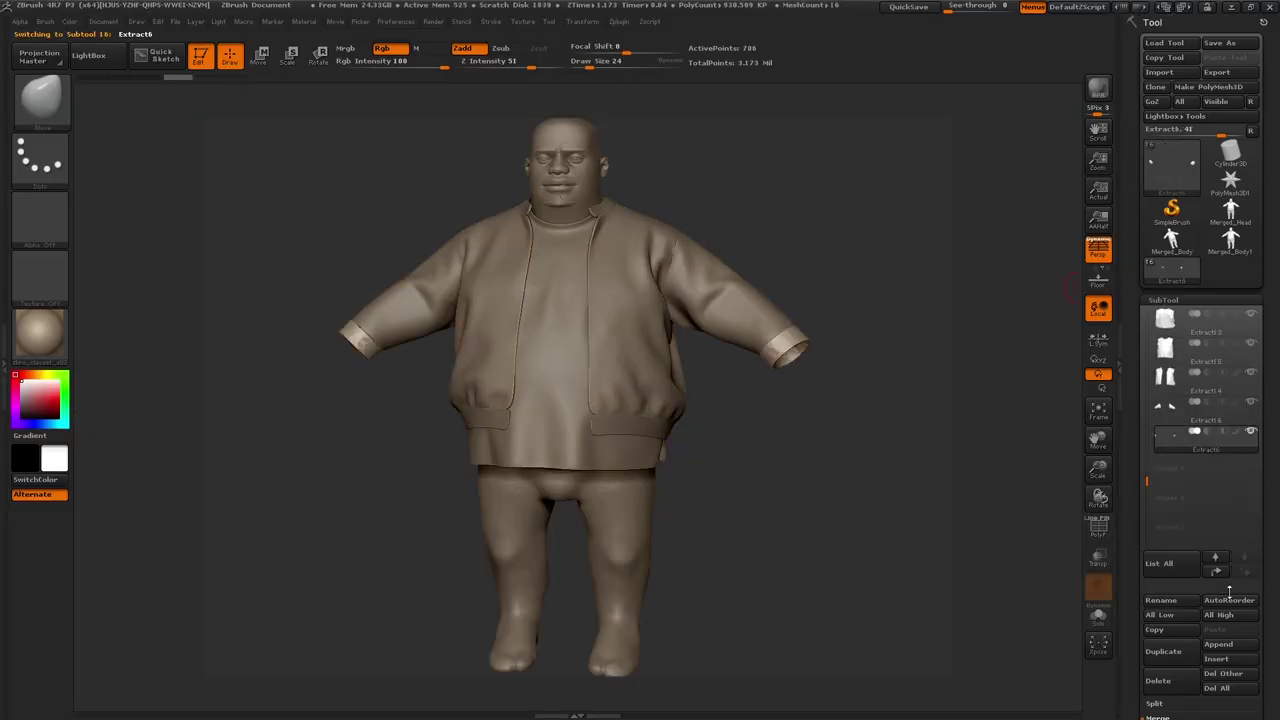
pyautogui.click(1216, 660)
pyautogui.click(864, 436)
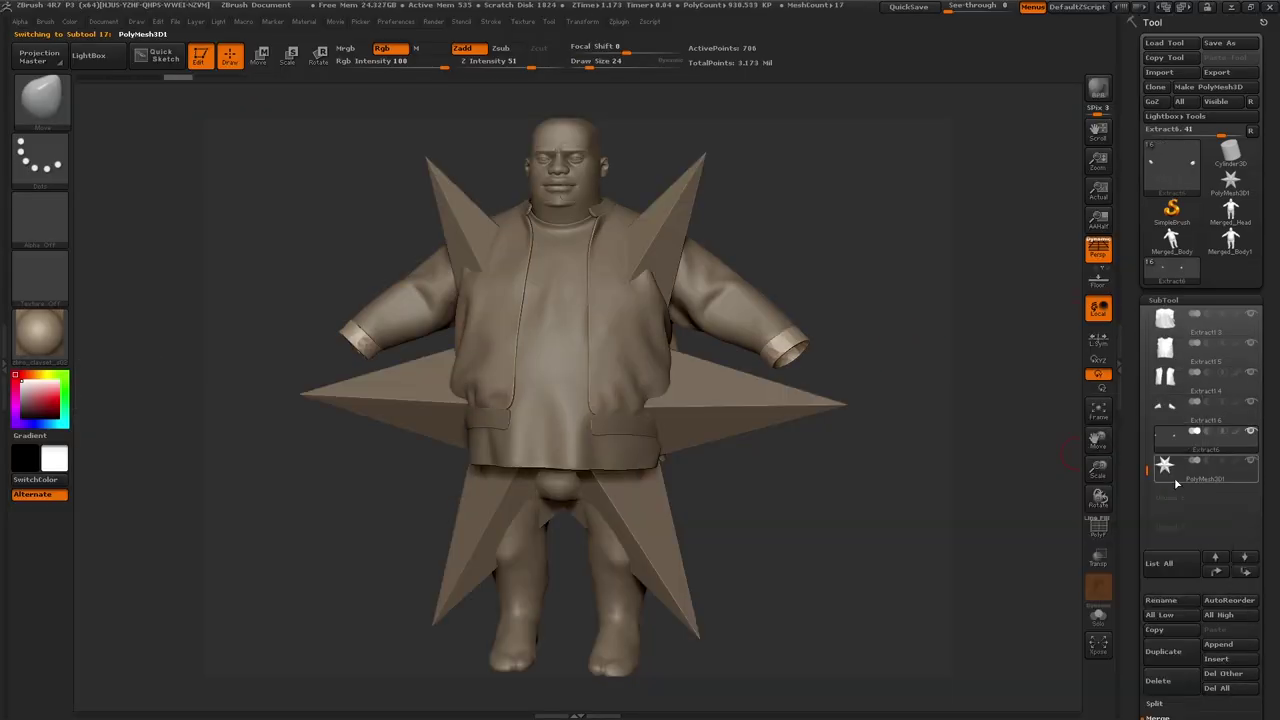
pyautogui.click(1160, 72)
pyautogui.doubleClick(200, 134)
# Inspect the imported pants from behind and the side, toggling polygroup colours on and off.
pyautogui.moveTo(749, 558); pyautogui.dragTo(851, 529)
pyautogui.hotkey('shift', 'f')
pyautogui.moveTo(1140, 330); pyautogui.dragTo(1141, 430)
pyautogui.moveTo(849, 452); pyautogui.dragTo(774, 474)
pyautogui.hotkey('shift', 'f')
pyautogui.moveTo(1141, 300); pyautogui.dragTo(1141, 560)
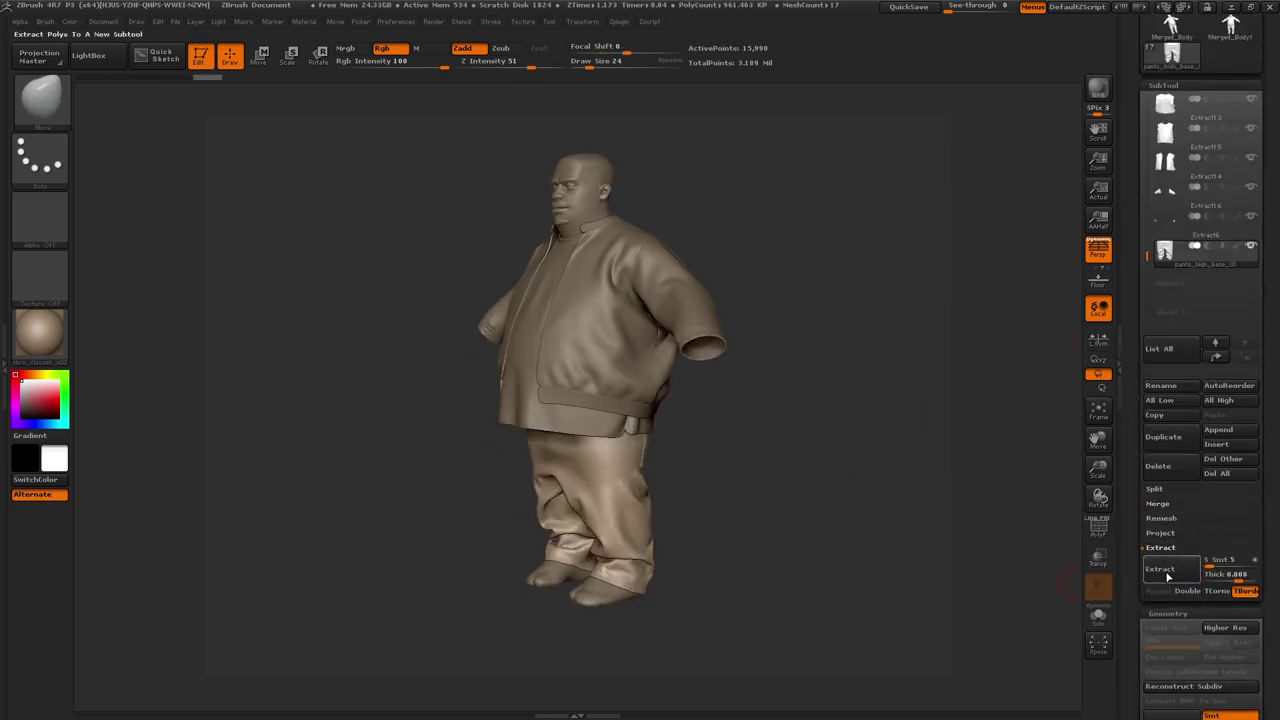
pyautogui.moveTo(960, 585)
pyautogui.mouseDown()
pyautogui.moveTo(780, 580)
pyautogui.moveTo(723, 446)
pyautogui.moveTo(762, 545)
pyautogui.moveTo(791, 383)
pyautogui.mouseUp()
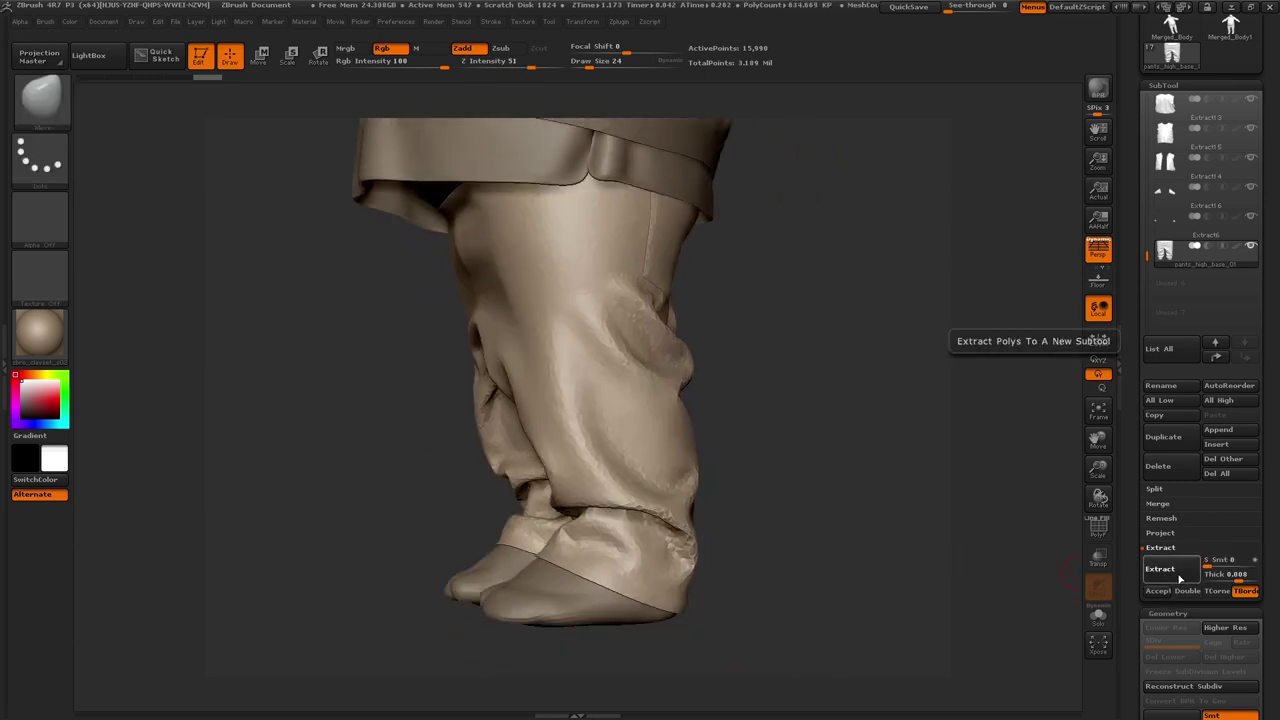
pyautogui.keyDown('alt'); pyautogui.moveTo(1120, 578); pyautogui.dragTo(1072, 522); pyautogui.keyUp('alt')
# Split the pants subtool into 8 separate subtools with Split To Parts.
pyautogui.click(1155, 489)
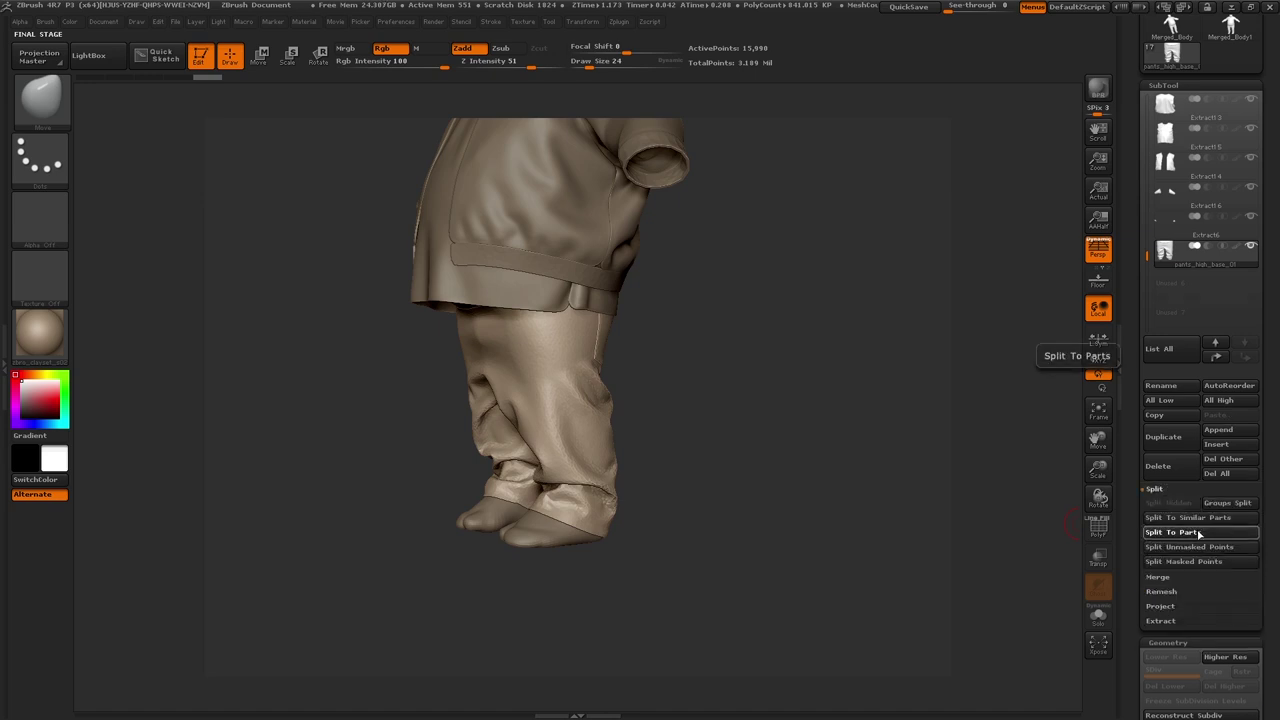
pyautogui.click(1199, 533)
pyautogui.click(1030, 552)
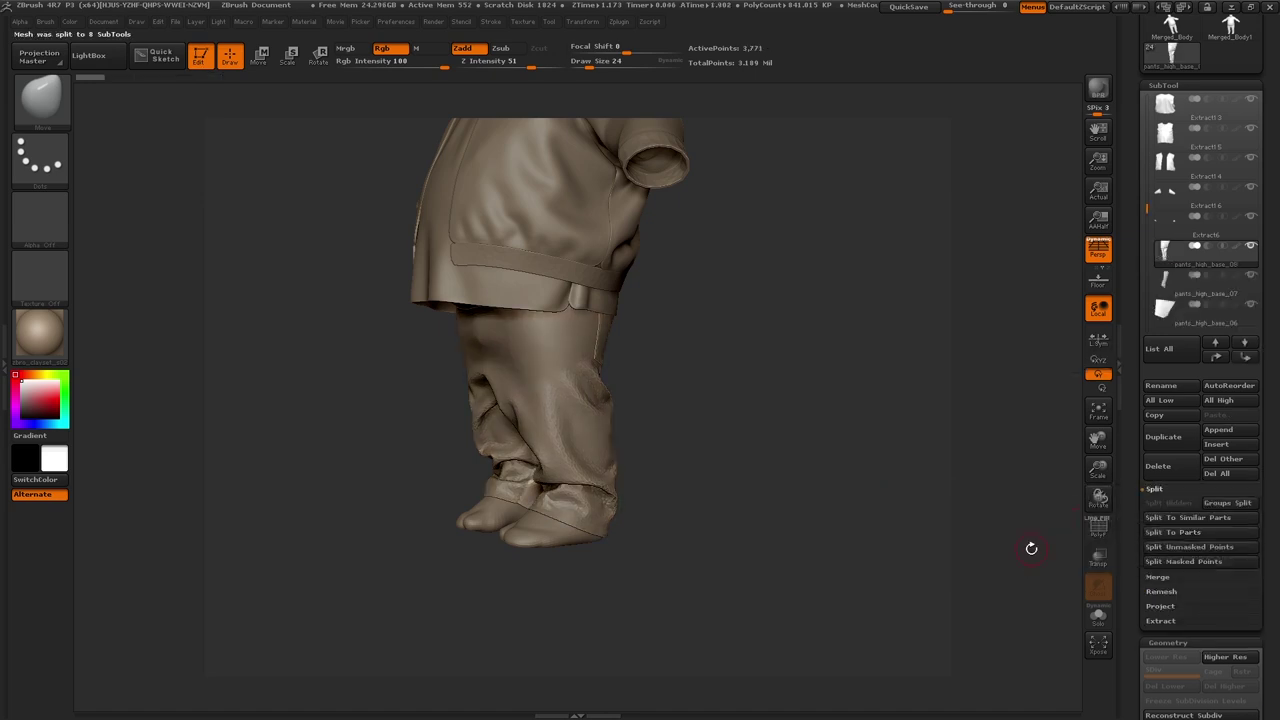
pyautogui.click(1163, 620)
pyautogui.click(1172, 302)
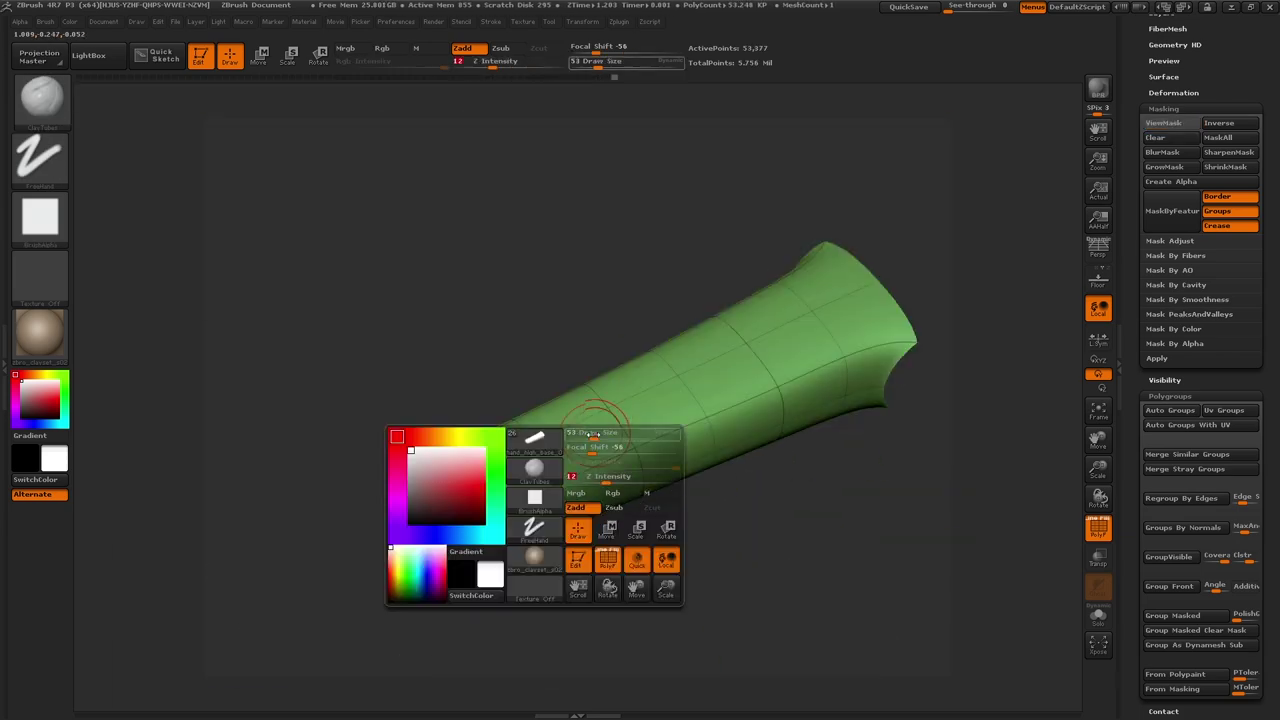
# Orbit the sculpted finger to inspect its knuckle creases and fingernail from several sides.
pyautogui.moveTo(596, 432); pyautogui.dragTo(584, 433)
pyautogui.moveTo(200, 300)
pyautogui.mouseDown()
pyautogui.moveTo(260, 250)
pyautogui.moveTo(380, 220)
pyautogui.mouseUp()
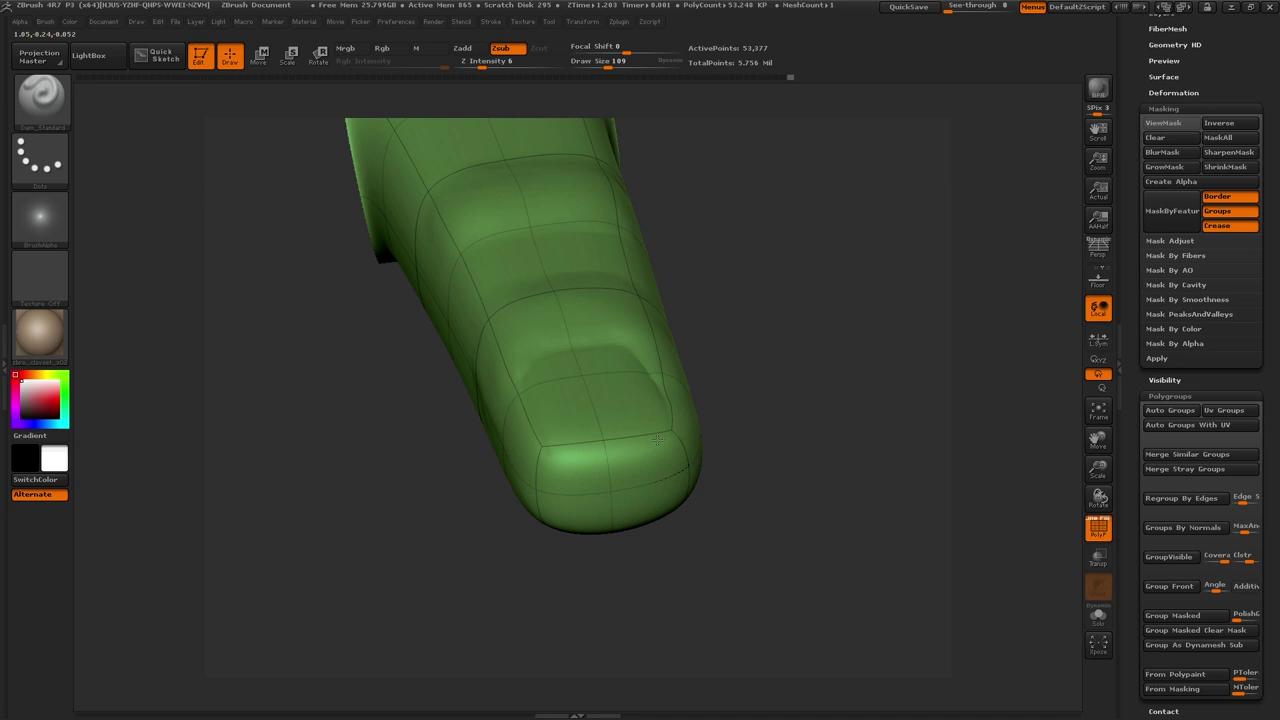
pyautogui.moveTo(800, 450)
pyautogui.mouseDown()
pyautogui.moveTo(855, 494)
pyautogui.moveTo(396, 98)
pyautogui.moveTo(523, 509)
pyautogui.moveTo(634, 409)
pyautogui.moveTo(830, 449)
pyautogui.mouseUp()
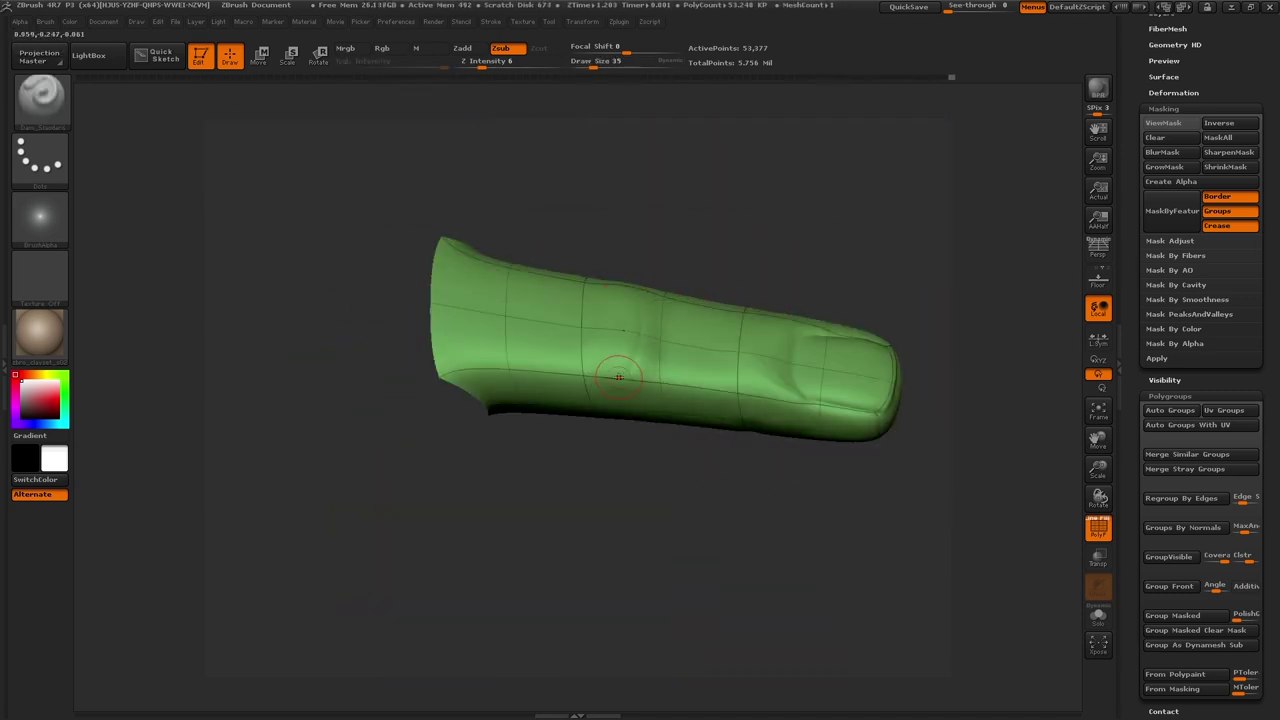
pyautogui.moveTo(609, 443); pyautogui.dragTo(772, 385)
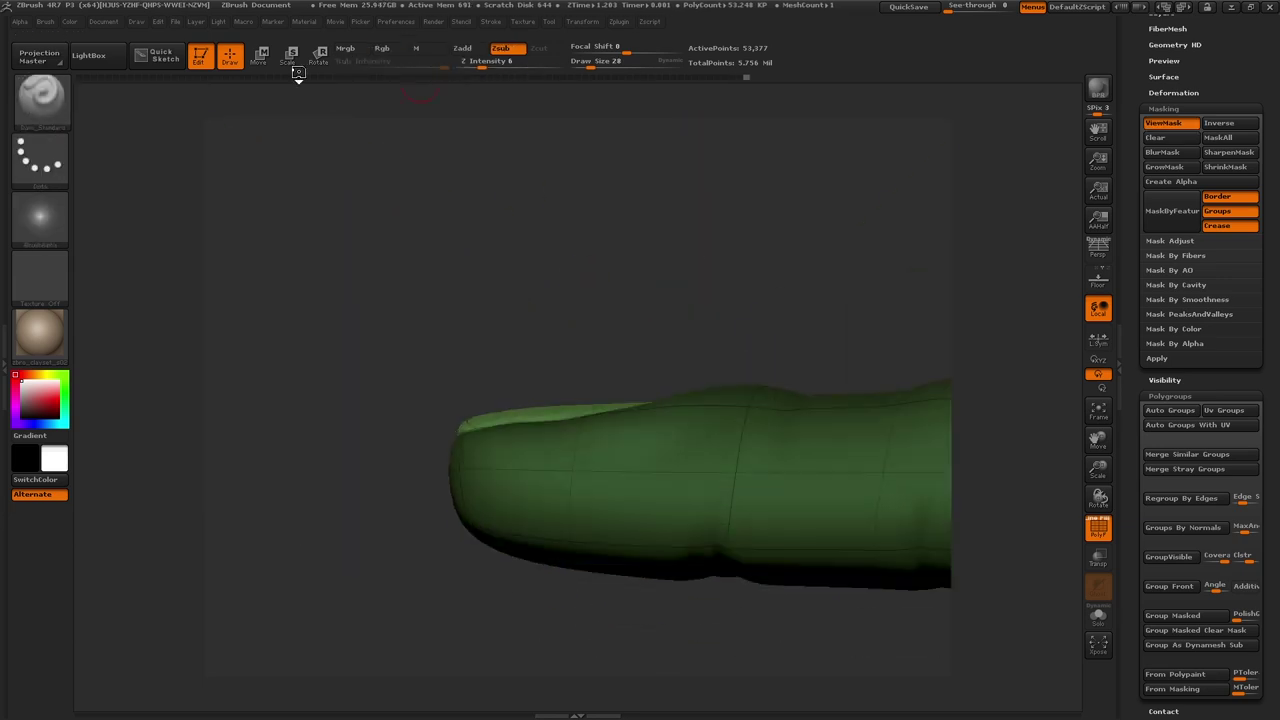
pyautogui.moveTo(340, 180)
pyautogui.mouseDown()
pyautogui.moveTo(491, 397)
pyautogui.moveTo(631, 323)
pyautogui.mouseUp()
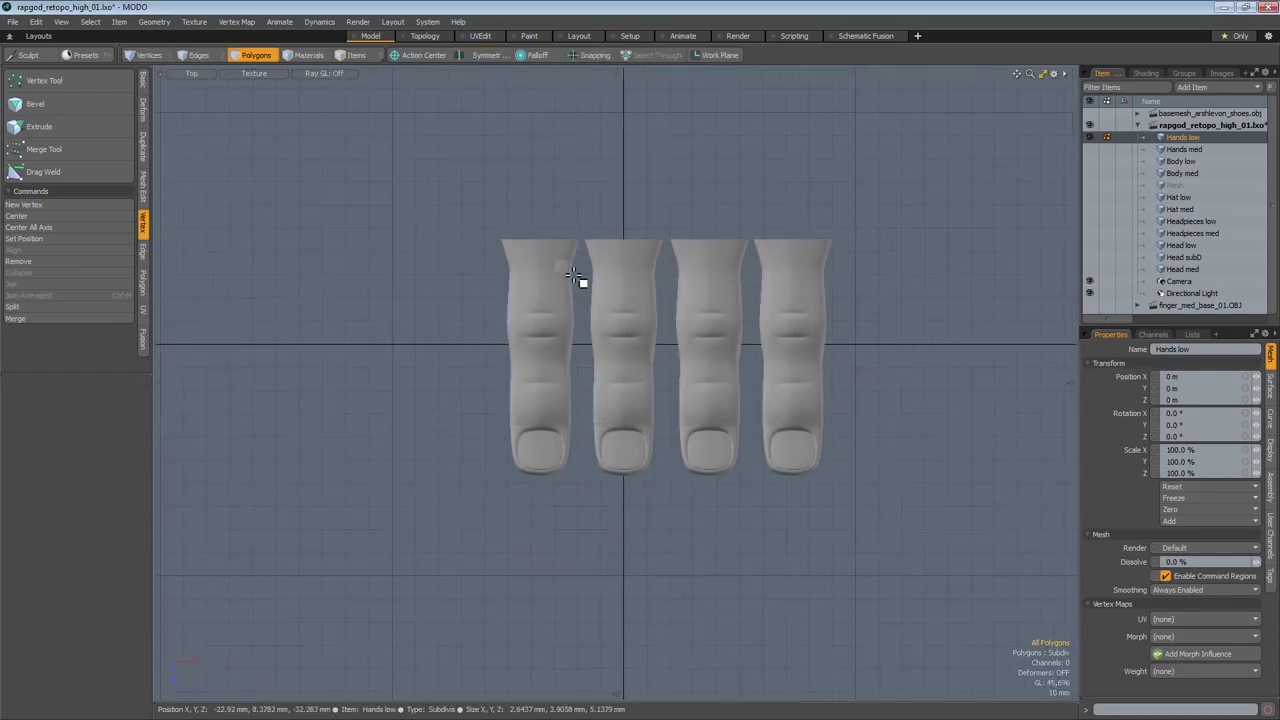
# Scale the selected finger meshes and orbit in close on the finger joins.
pyautogui.press('r')
pyautogui.scroll(2, 611, 247)
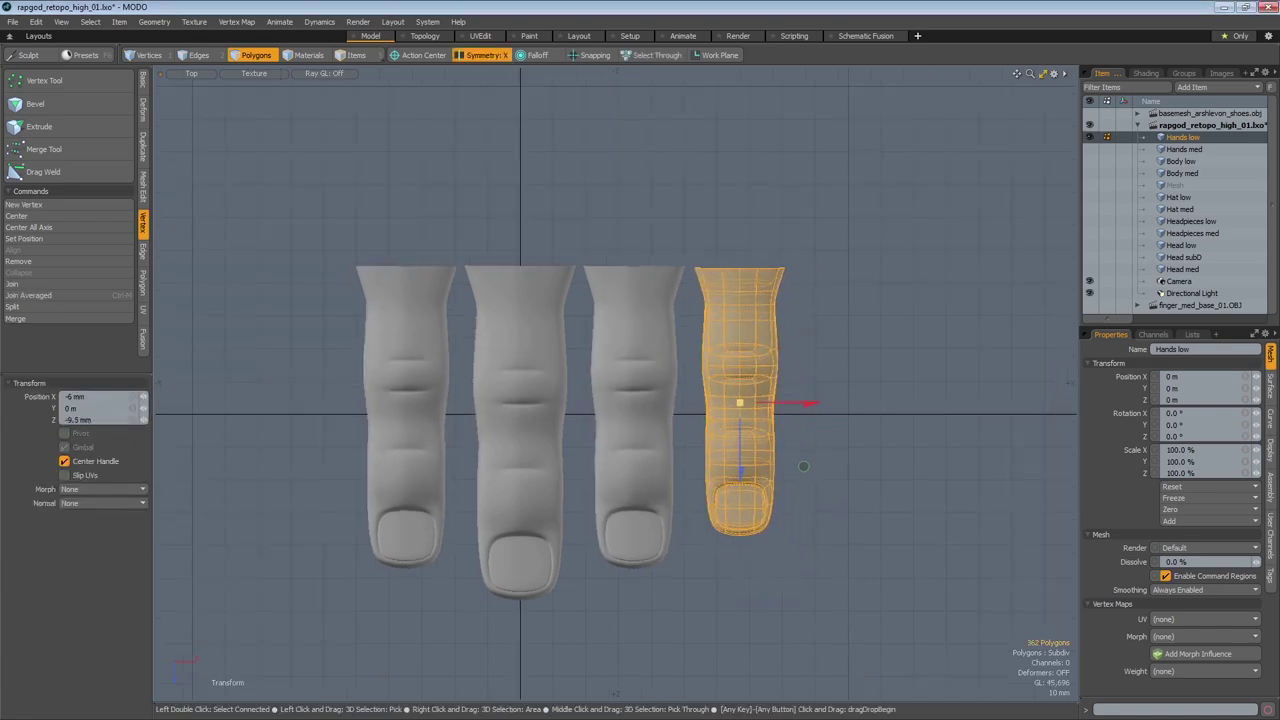
pyautogui.keyDown('alt'); pyautogui.moveTo(758, 434); pyautogui.dragTo(774, 287); pyautogui.keyUp('alt')
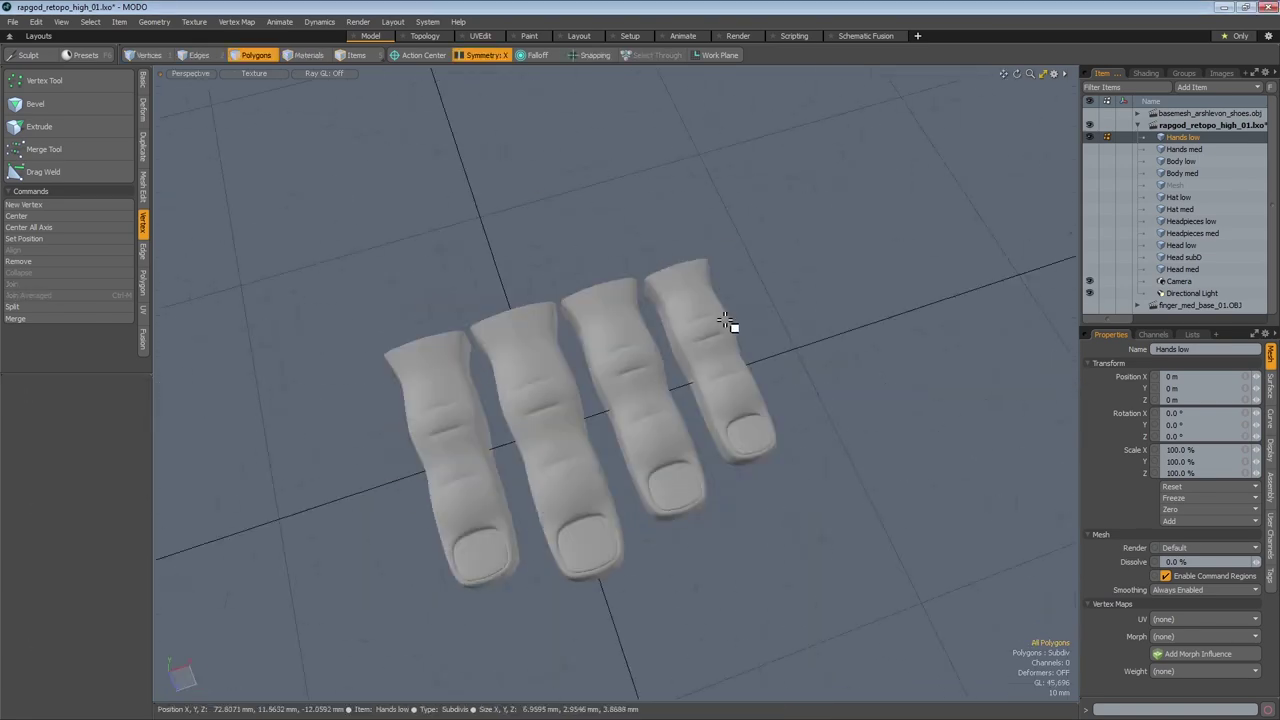
pyautogui.keyDown('alt'); pyautogui.moveTo(734, 329); pyautogui.dragTo(643, 401); pyautogui.keyUp('alt')
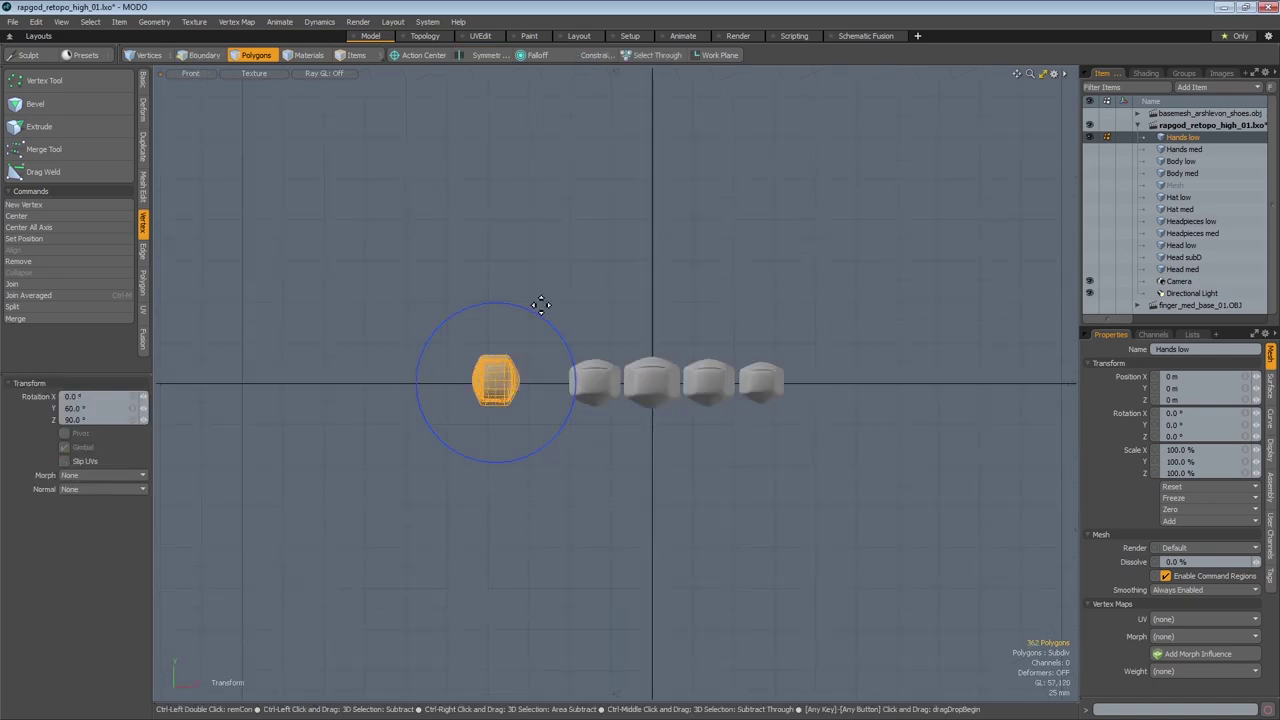
pyautogui.keyDown('alt'); pyautogui.moveTo(537, 309); pyautogui.dragTo(689, 309); pyautogui.keyUp('alt')
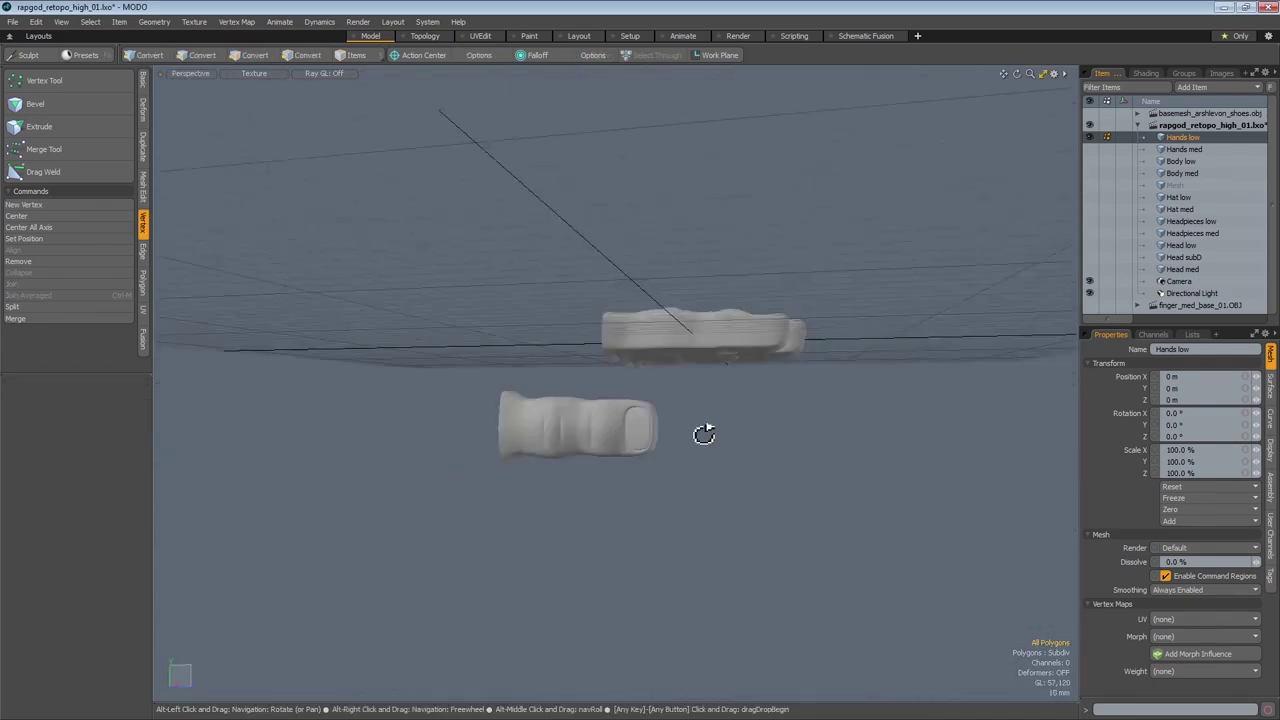
pyautogui.keyDown('alt'); pyautogui.moveTo(700, 434); pyautogui.dragTo(775, 318); pyautogui.keyUp('alt')
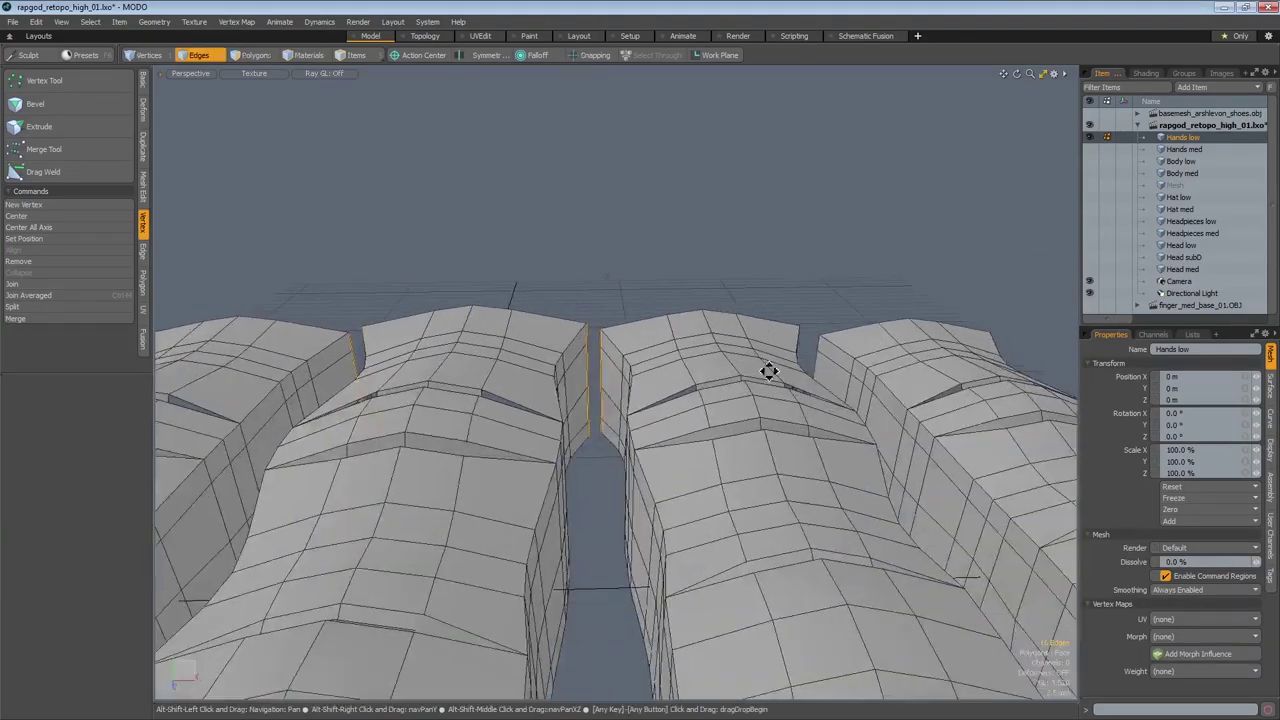
# Bridge the open edge loop at the finger base to the hand and inspect the joined hand.
pyautogui.moveTo(420, 330); pyautogui.dragTo(478, 518, button='right')
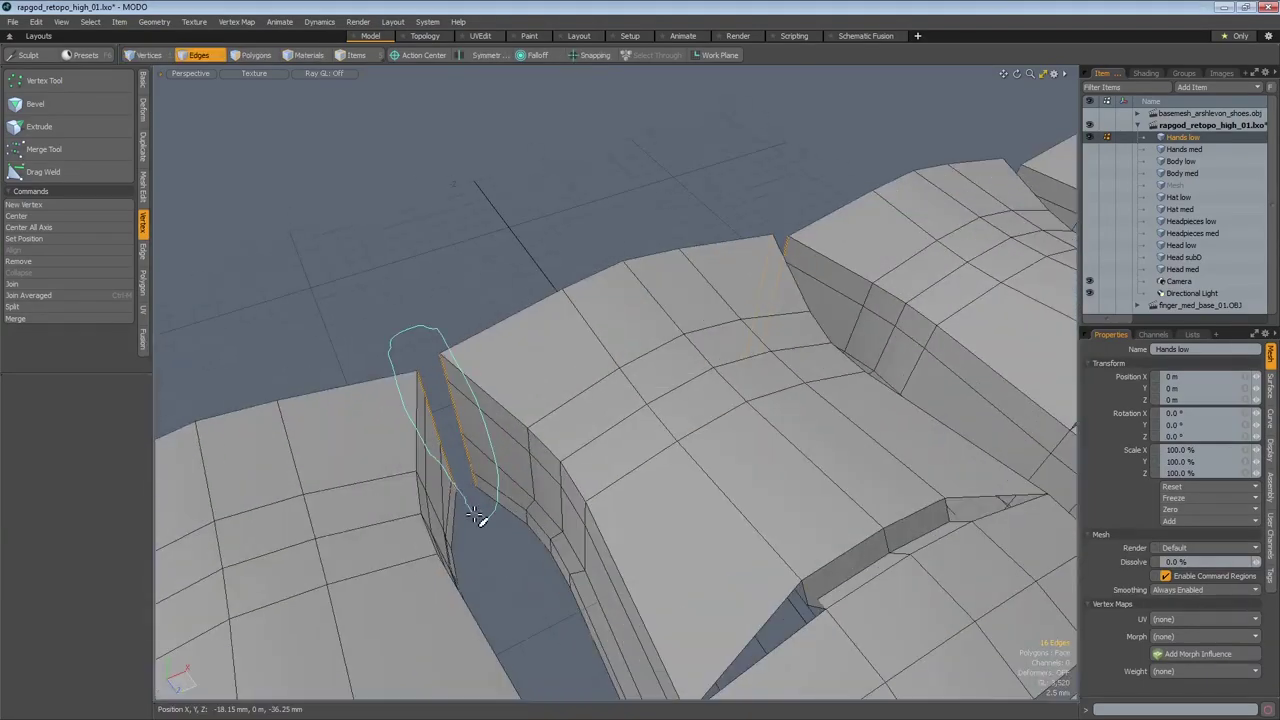
pyautogui.click(47, 153)
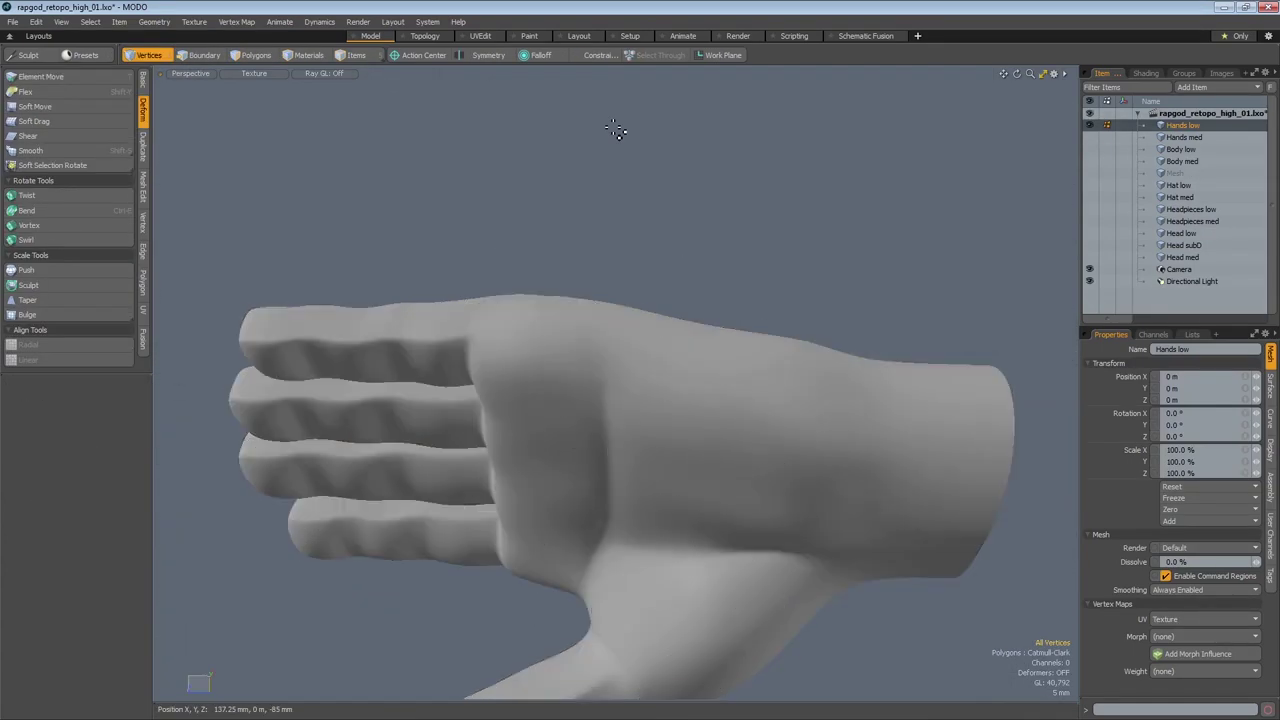
pyautogui.keyDown('alt'); pyautogui.moveTo(614, 129); pyautogui.dragTo(831, 377); pyautogui.keyUp('alt')
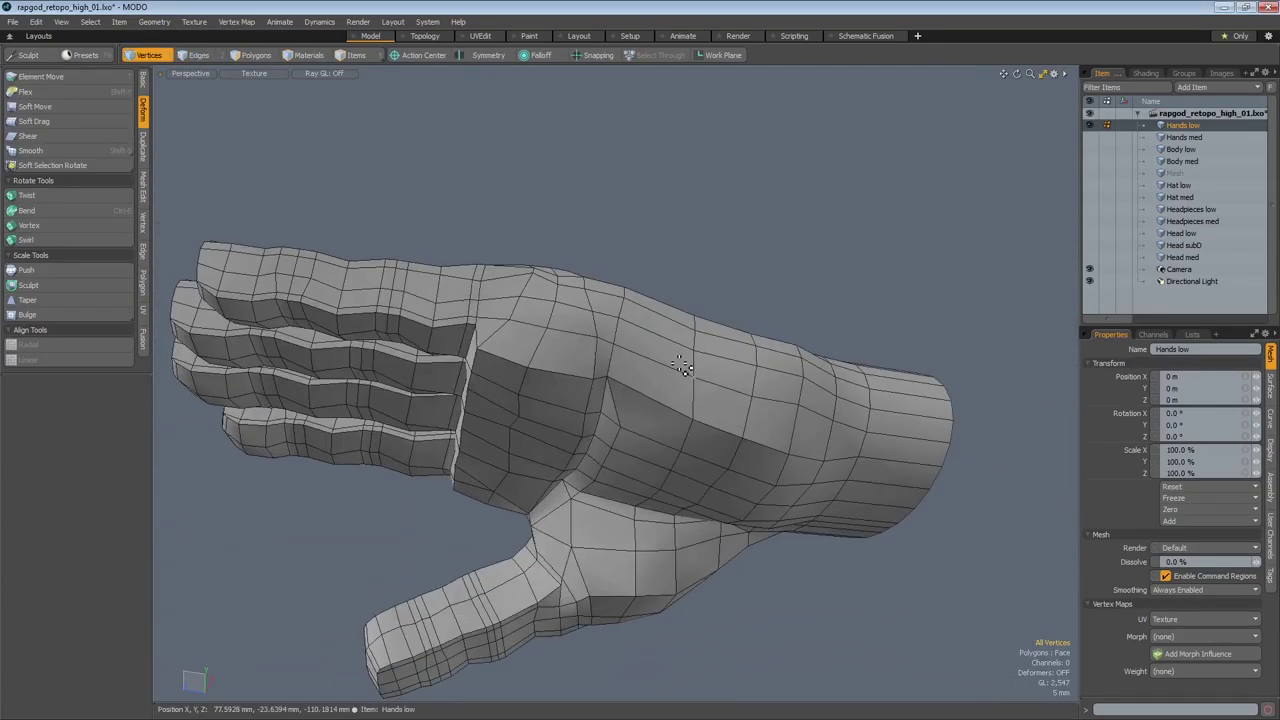
pyautogui.keyDown('alt'); pyautogui.moveTo(560, 252); pyautogui.dragTo(921, 497); pyautogui.keyUp('alt')
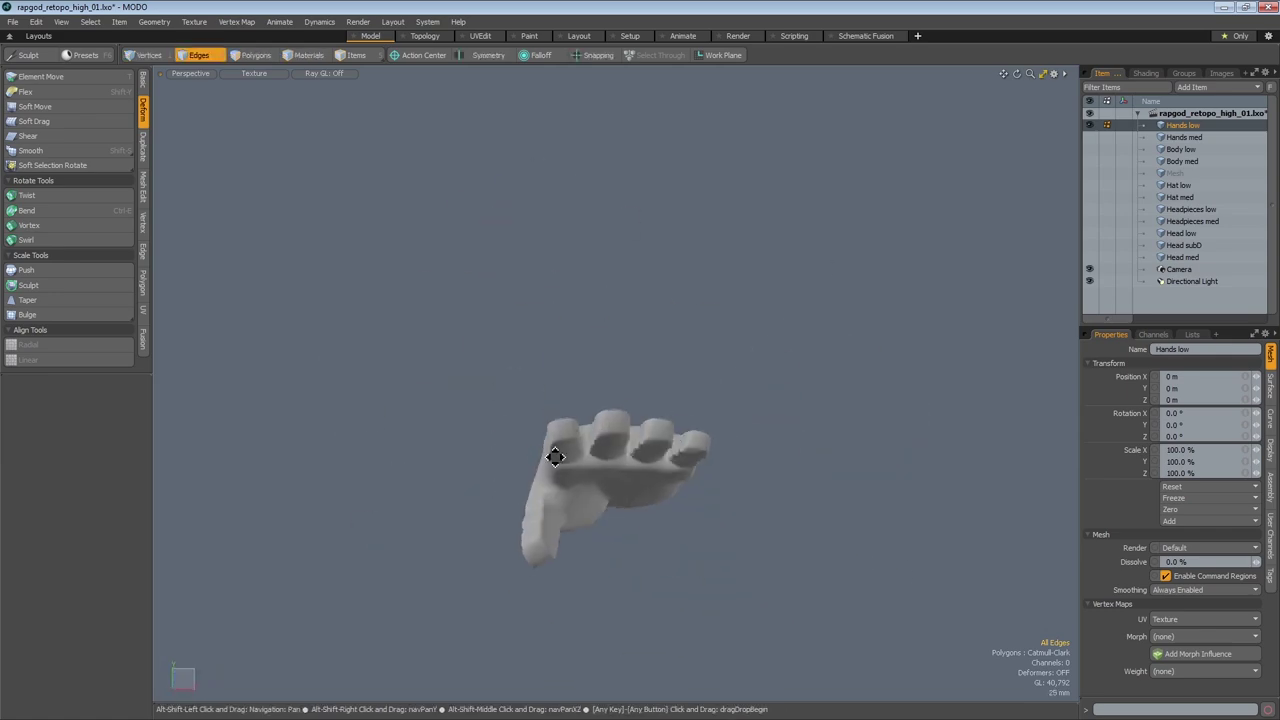
pyautogui.keyDown('alt'); pyautogui.moveTo(555, 457); pyautogui.dragTo(466, 443); pyautogui.keyUp('alt')
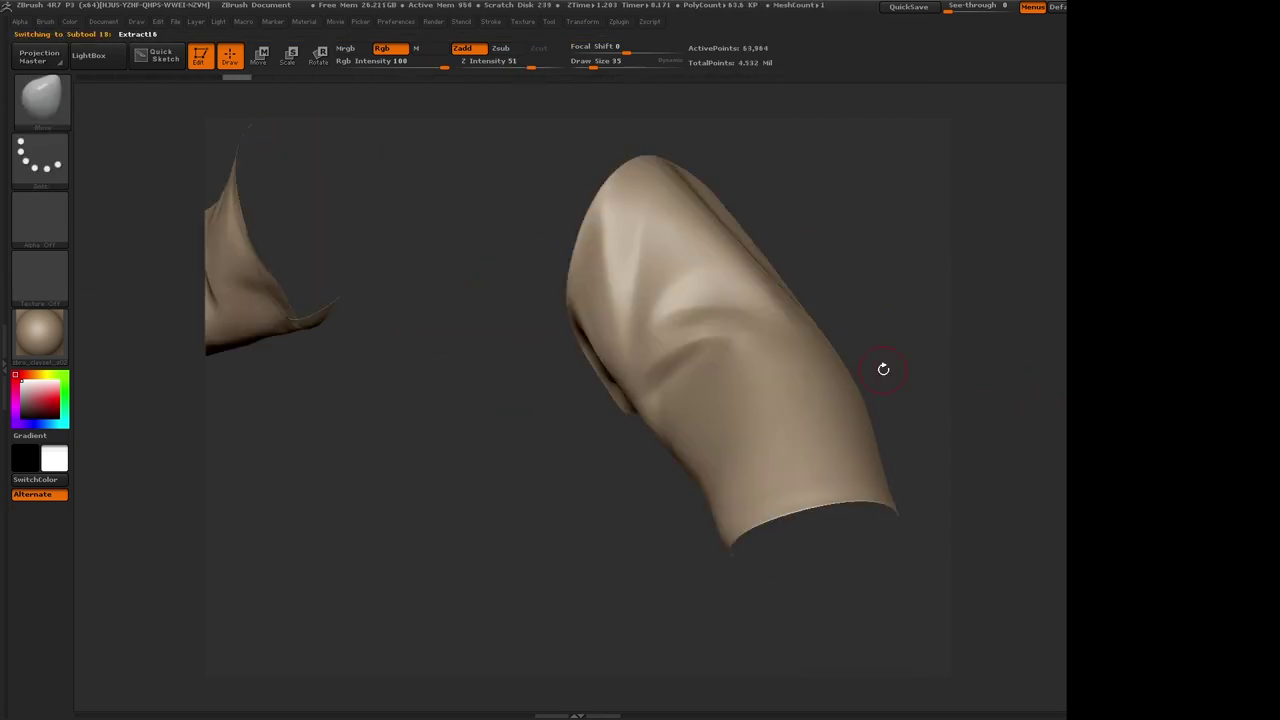
# Orbit the view around the extracted sleeve meshes.
pyautogui.moveTo(883, 366); pyautogui.dragTo(970, 516)
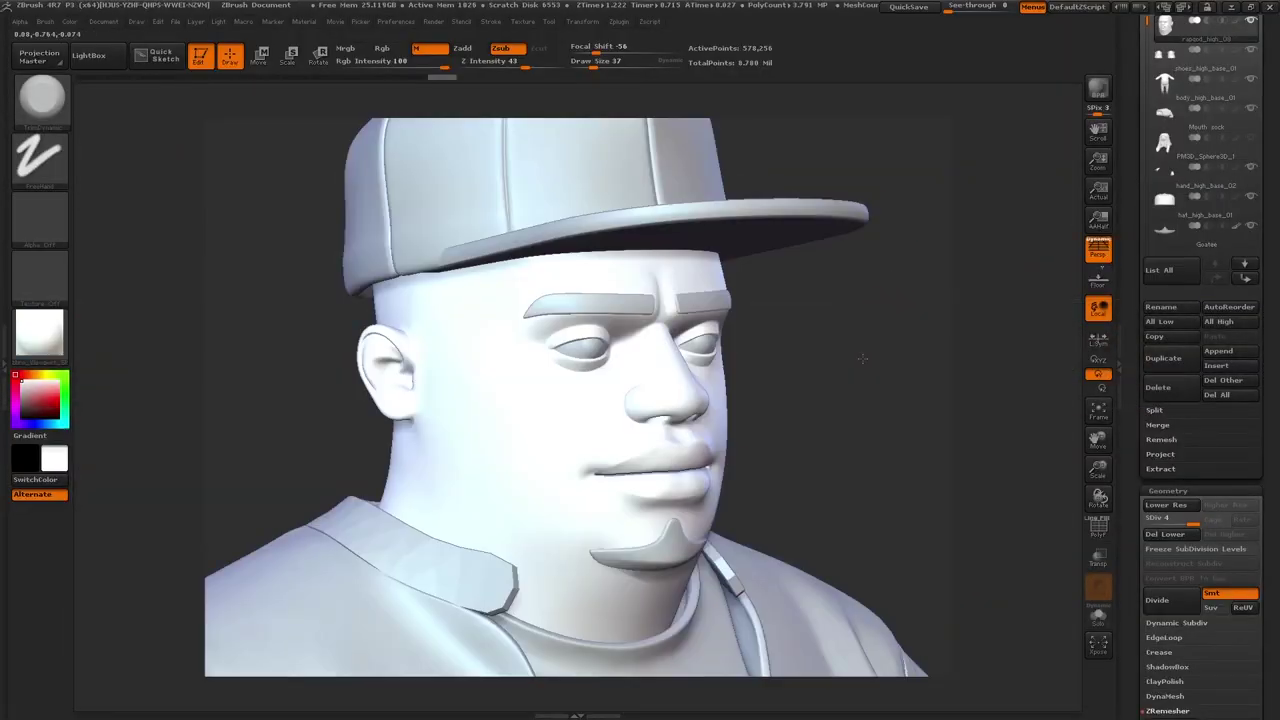
# Change the head's display material, enable Rgb colour painting and frame the head.
pyautogui.click(78, 346)
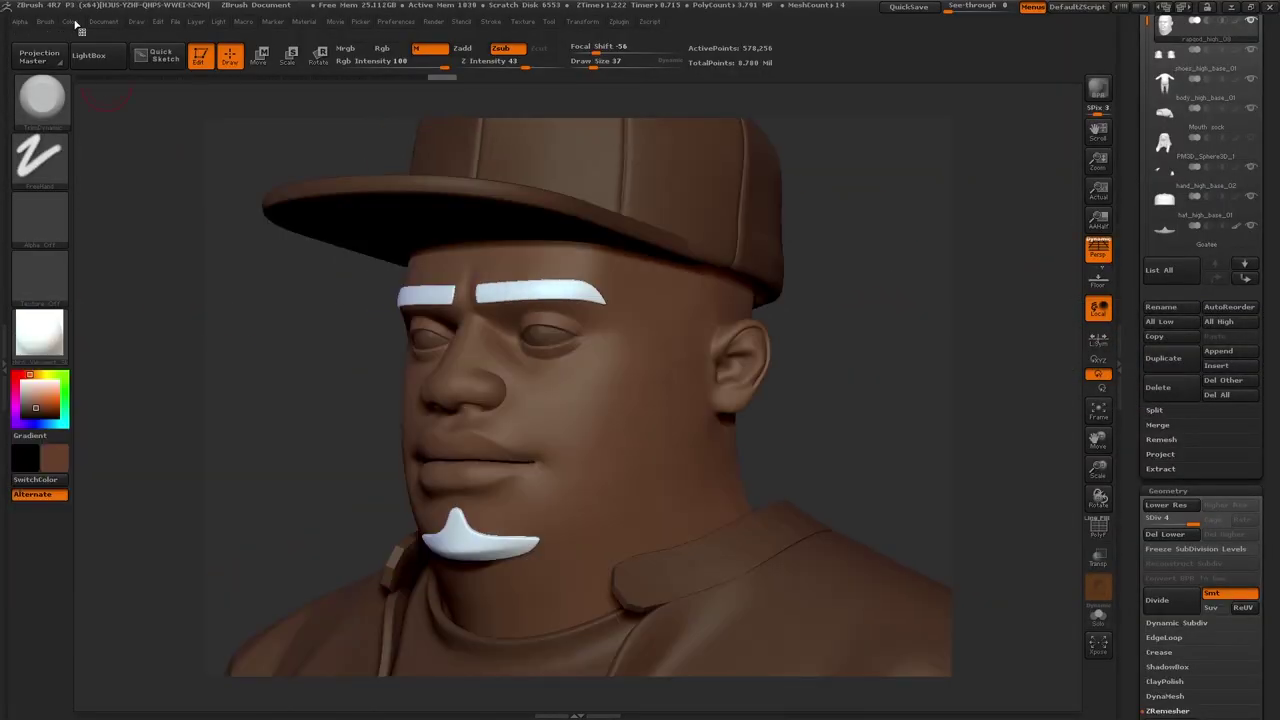
pyautogui.click(72, 21)
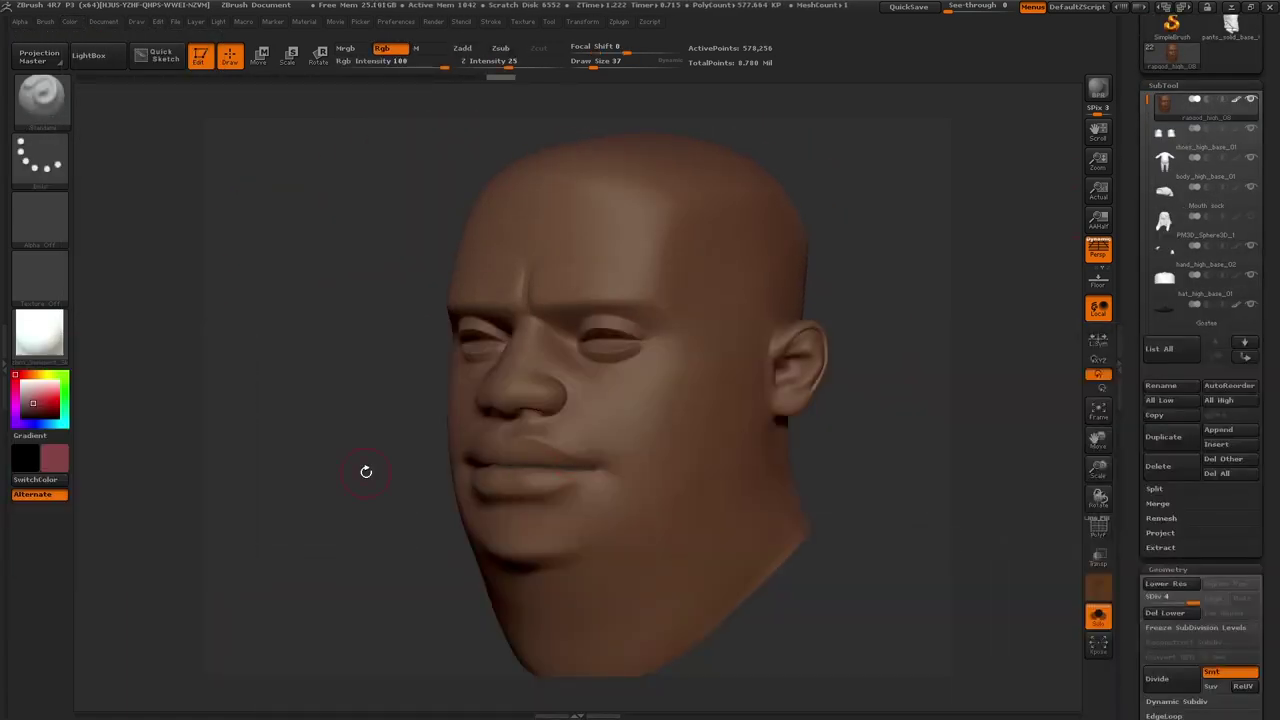
pyautogui.moveTo(330, 470); pyautogui.dragTo(377, 469)
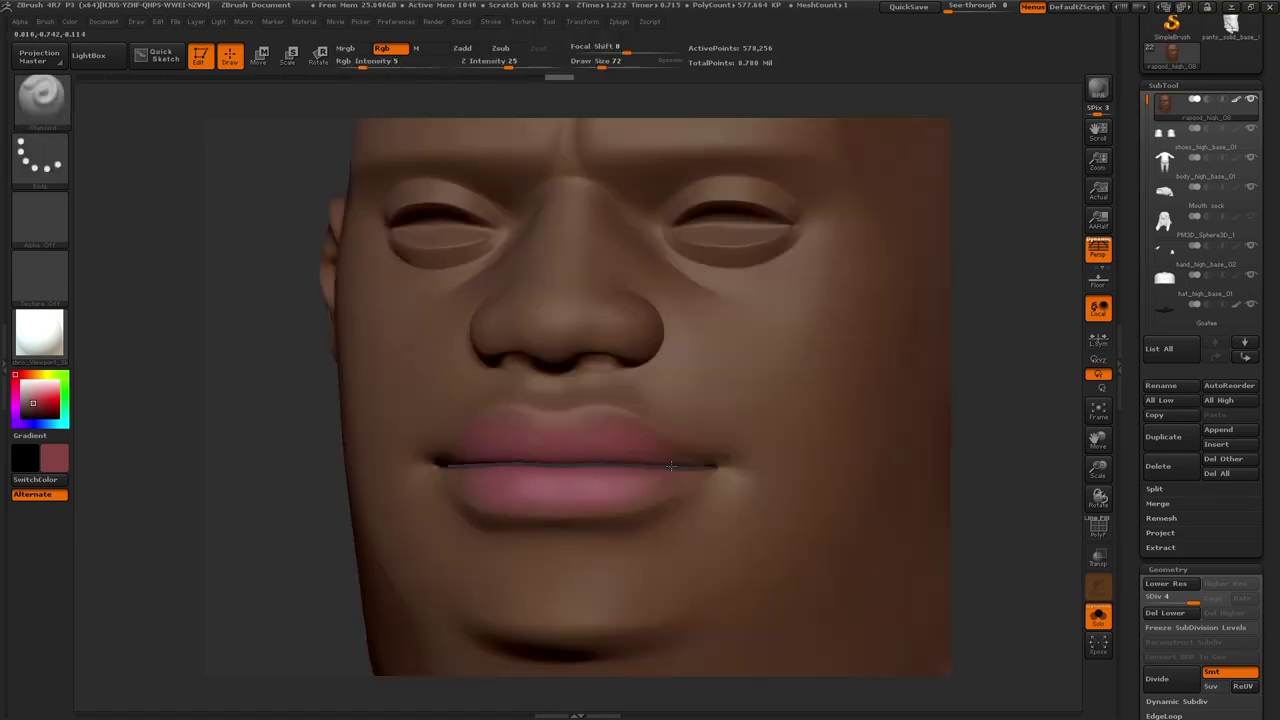
pyautogui.press('f')
pyautogui.moveTo(1000, 320); pyautogui.dragTo(940, 277)
pyautogui.moveTo(371, 471); pyautogui.dragTo(300, 470)
# Polypaint reddish cheeks in dark red and a blue stubble shadow along the jaw.
pyautogui.click(126, 483)
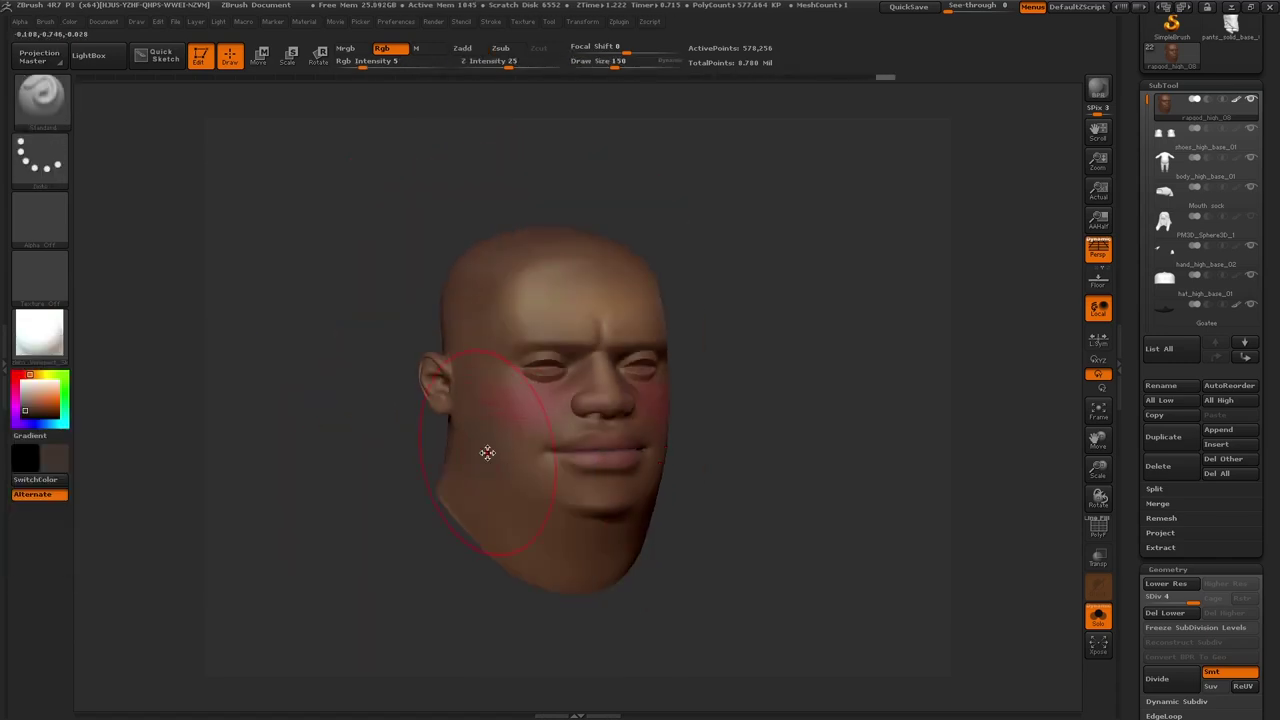
pyautogui.press('space')
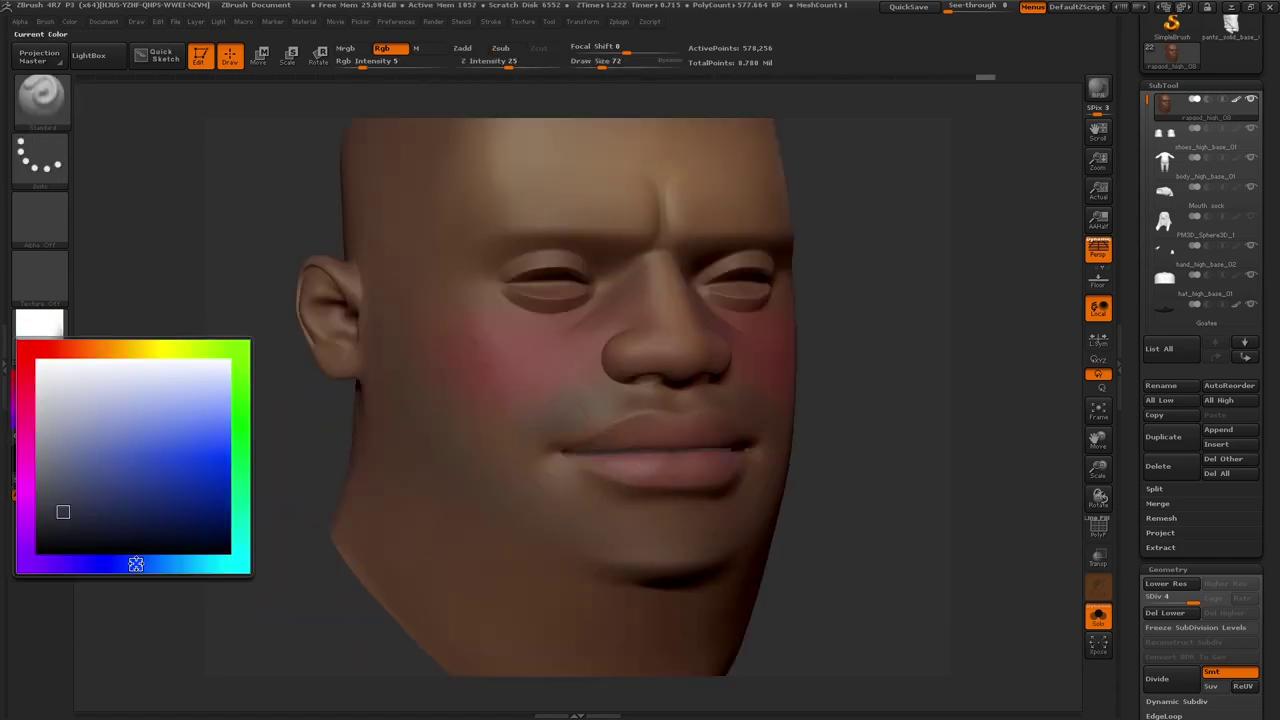
pyautogui.click(135, 564)
pyautogui.moveTo(900, 400); pyautogui.dragTo(485, 524)
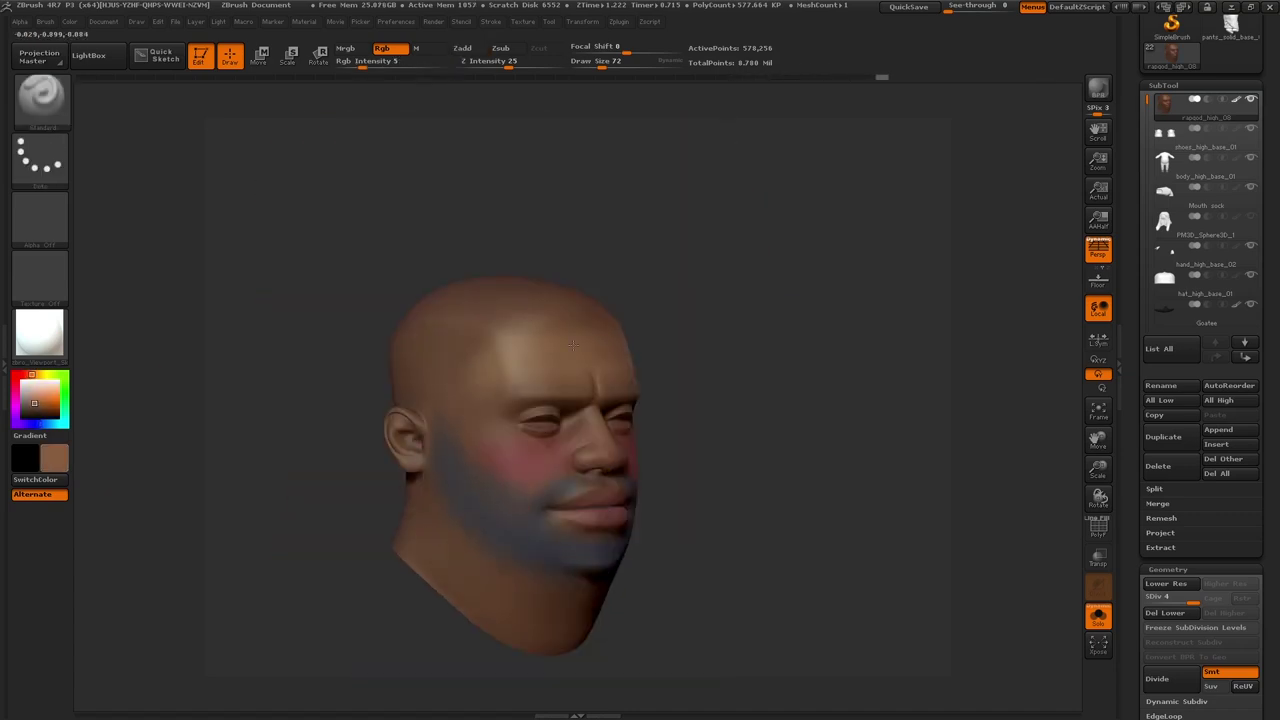
pyautogui.moveTo(622, 338)
pyautogui.mouseDown()
pyautogui.moveTo(700, 330)
pyautogui.moveTo(621, 342)
pyautogui.mouseUp()
pyautogui.press('f')
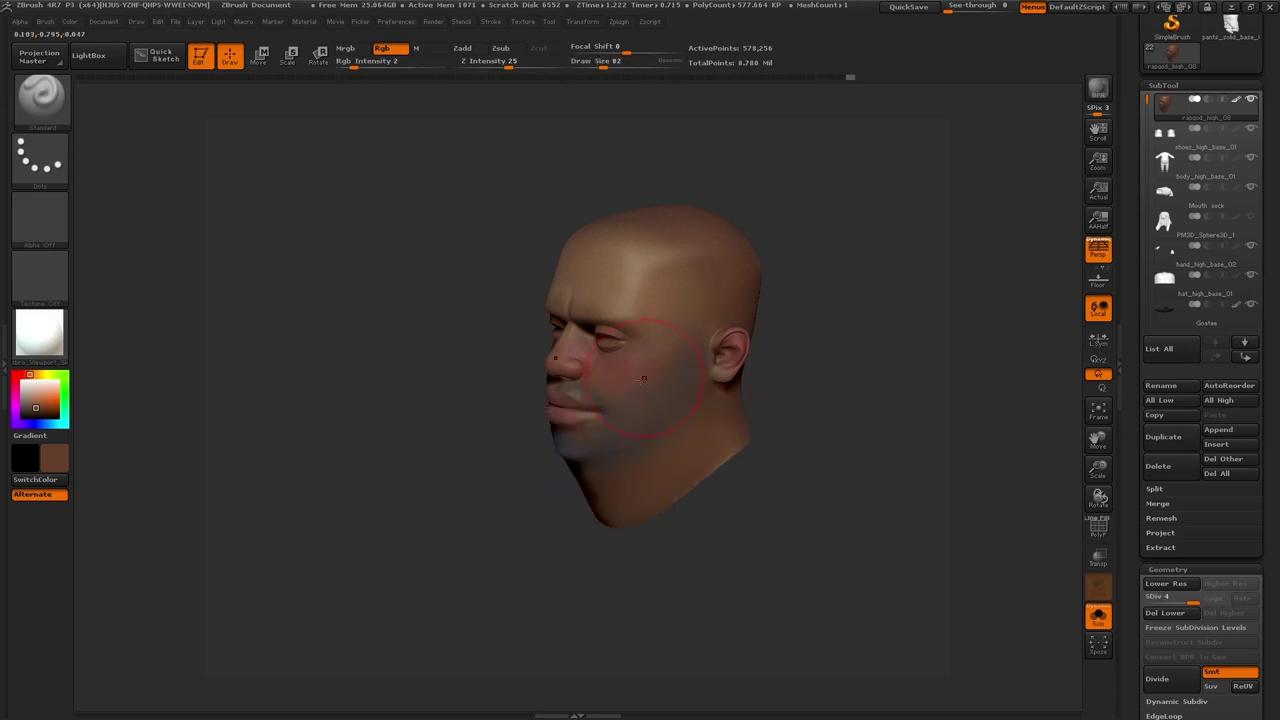
pyautogui.keyDown('shift'); pyautogui.moveTo(643, 378); pyautogui.dragTo(558, 463); pyautogui.keyUp('shift')
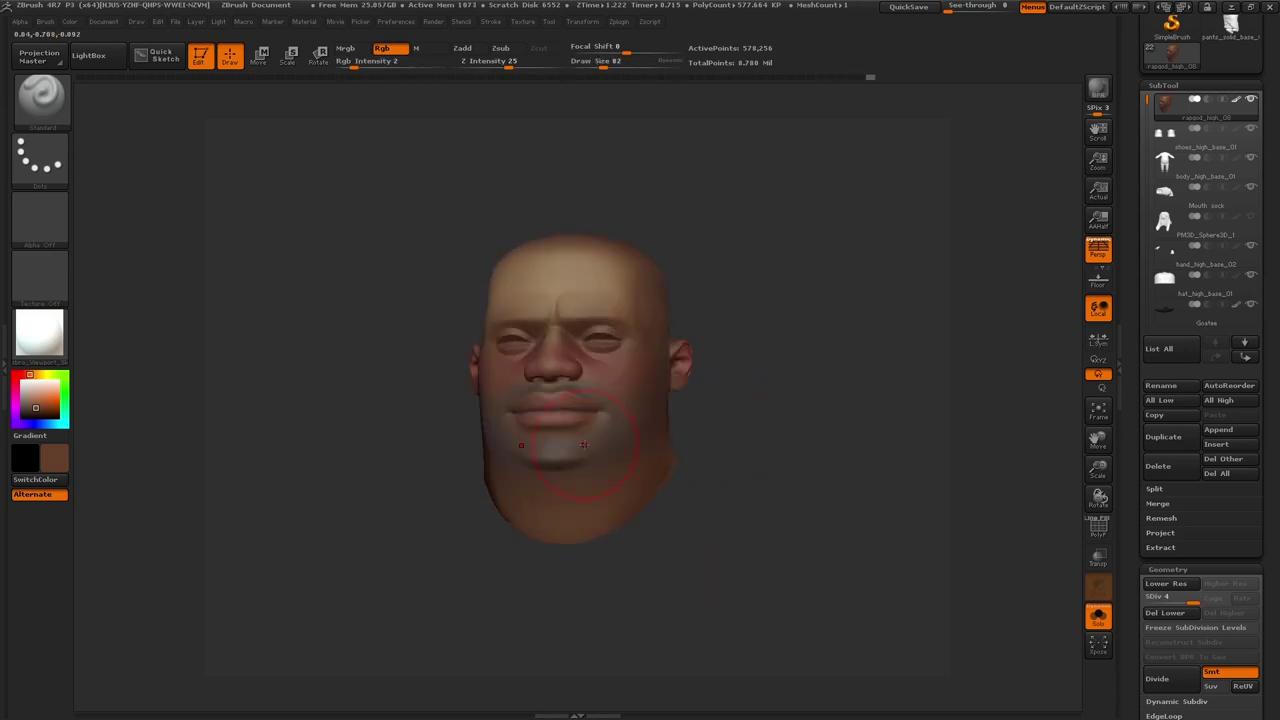
pyautogui.moveTo(581, 295)
pyautogui.mouseDown()
pyautogui.moveTo(820, 380)
pyautogui.moveTo(660, 385)
pyautogui.mouseUp()
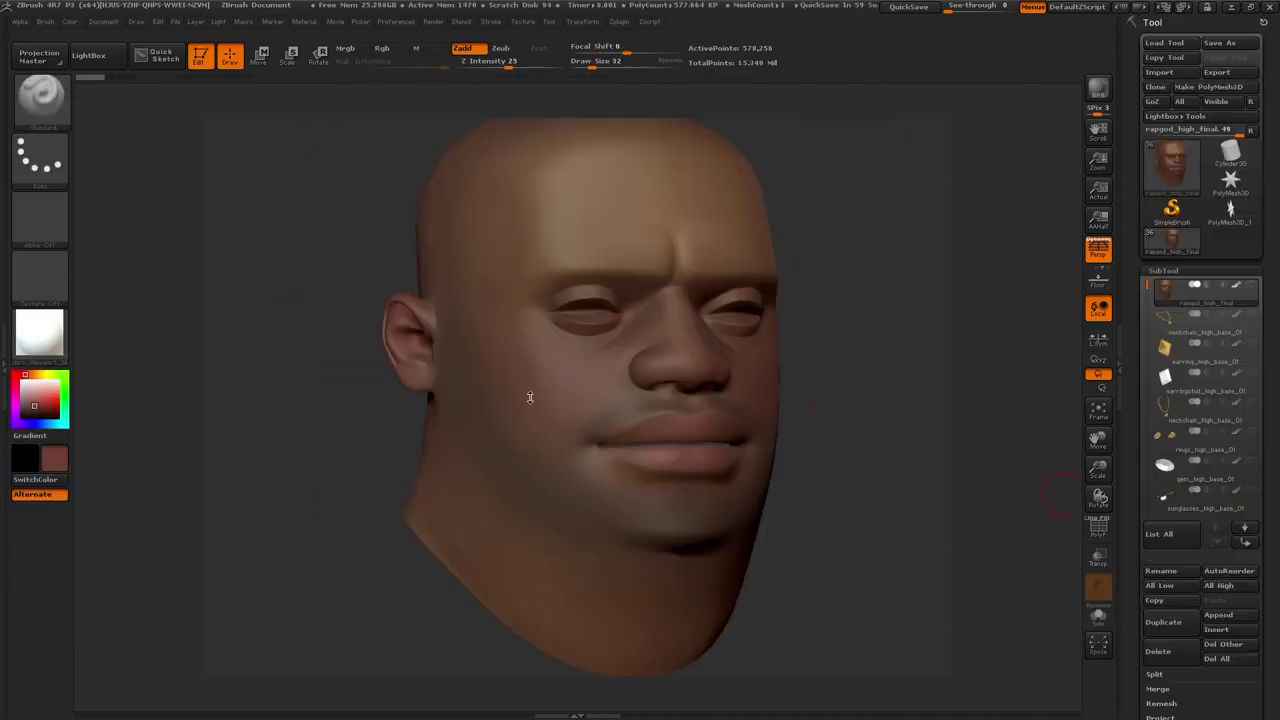
# Switch to the TrimDynamic brush and pick a dark red paint colour.
pyautogui.click(58, 112)
pyautogui.click(529, 115)
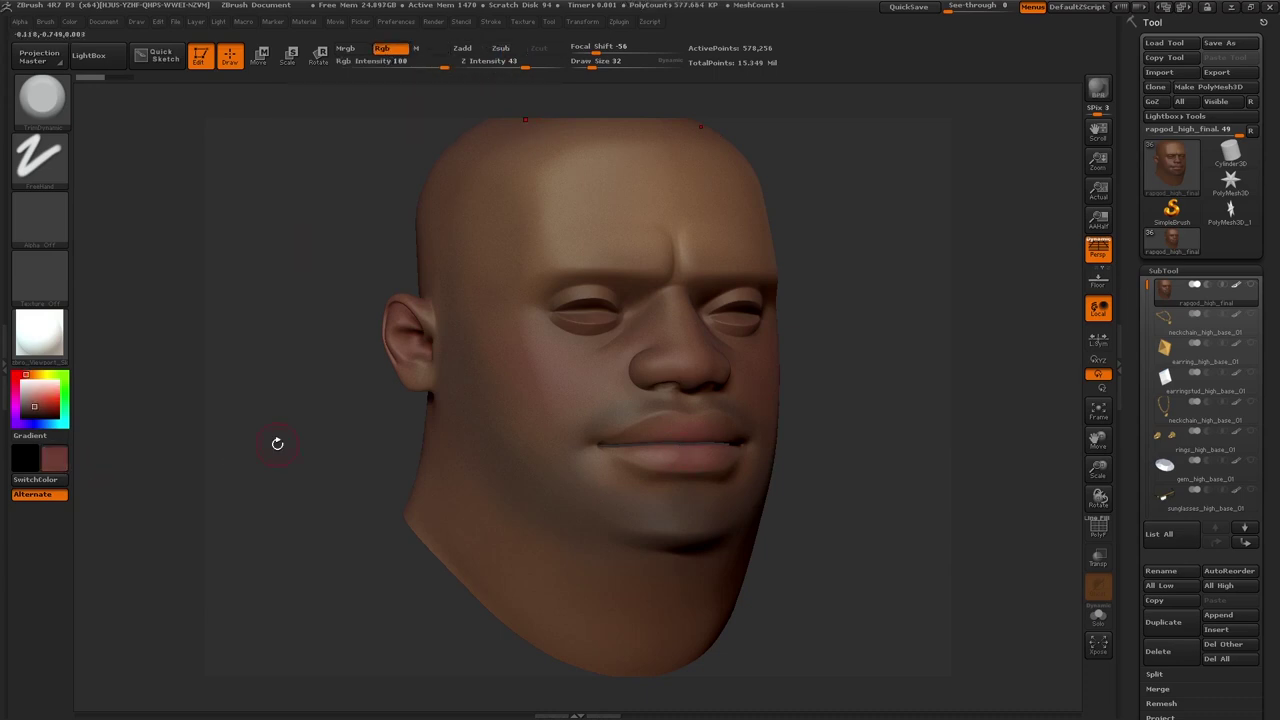
pyautogui.click(65, 463)
pyautogui.click(108, 480)
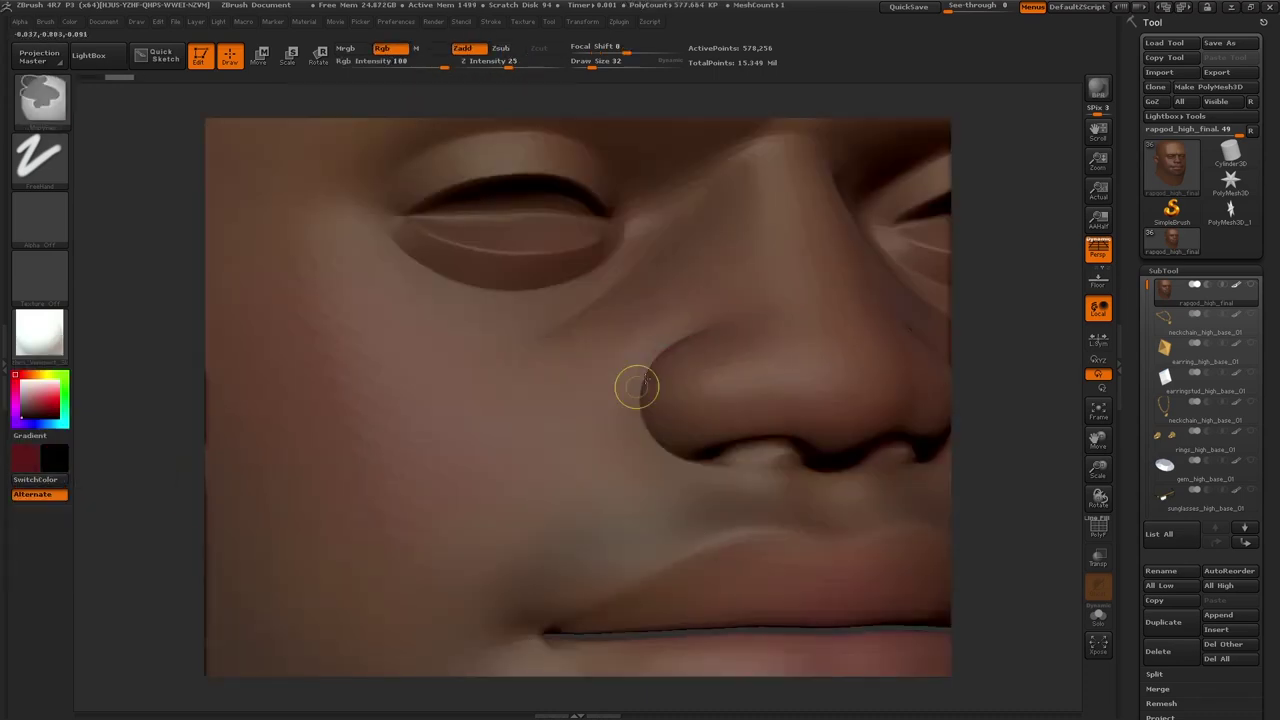
pyautogui.moveTo(670, 345); pyautogui.dragTo(807, 256, button='right')
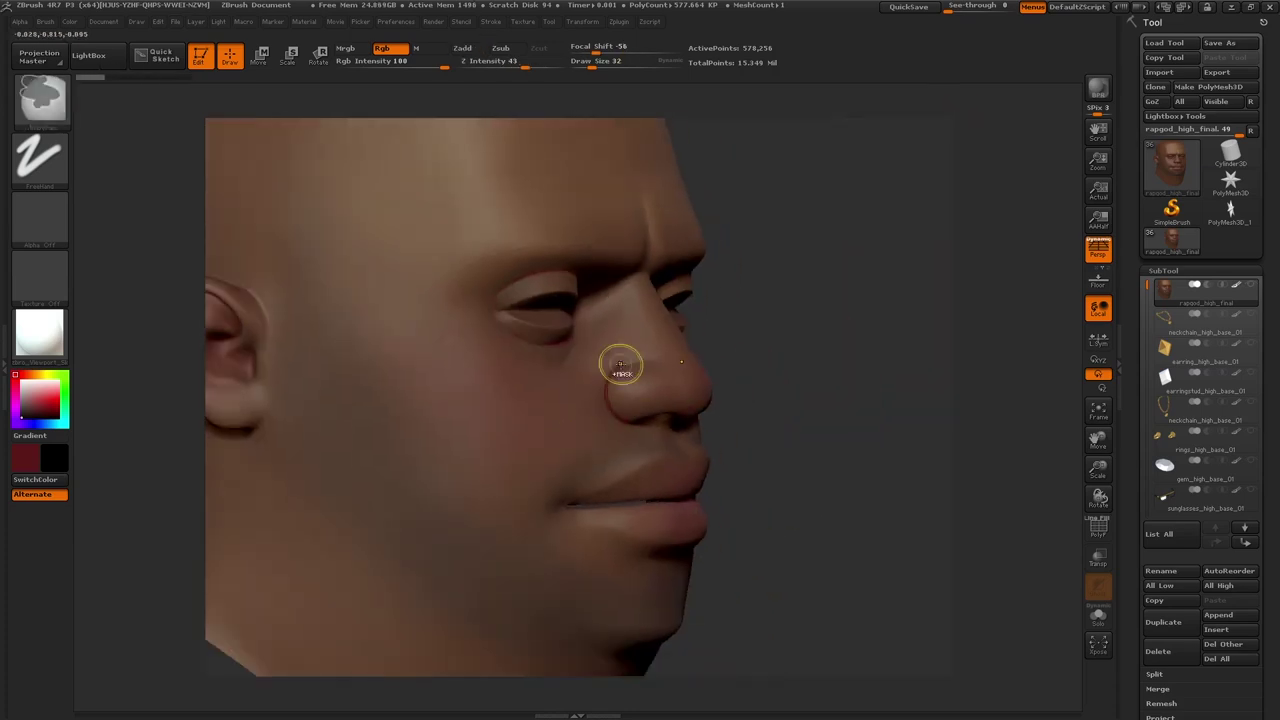
# Enlarge the brush Draw Size to 30, then 42, for painting the ear.
pyautogui.press('space')
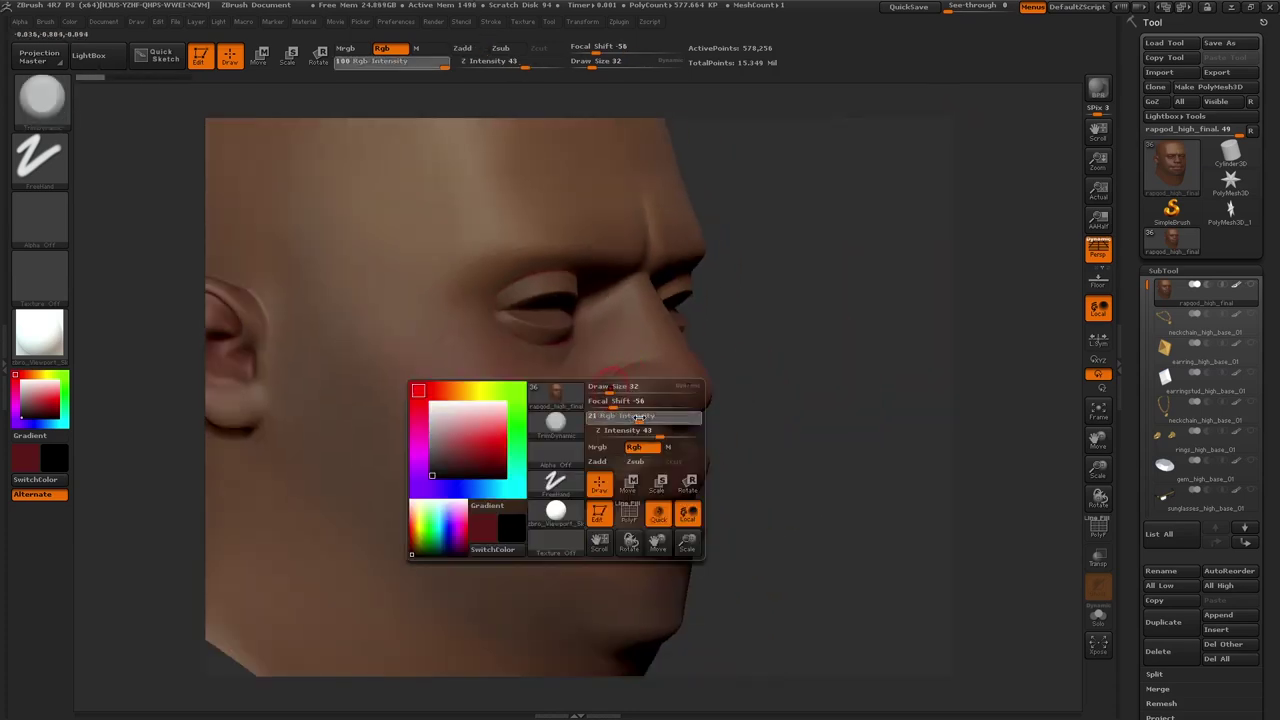
pyautogui.moveTo(606, 395); pyautogui.dragTo(632, 426)
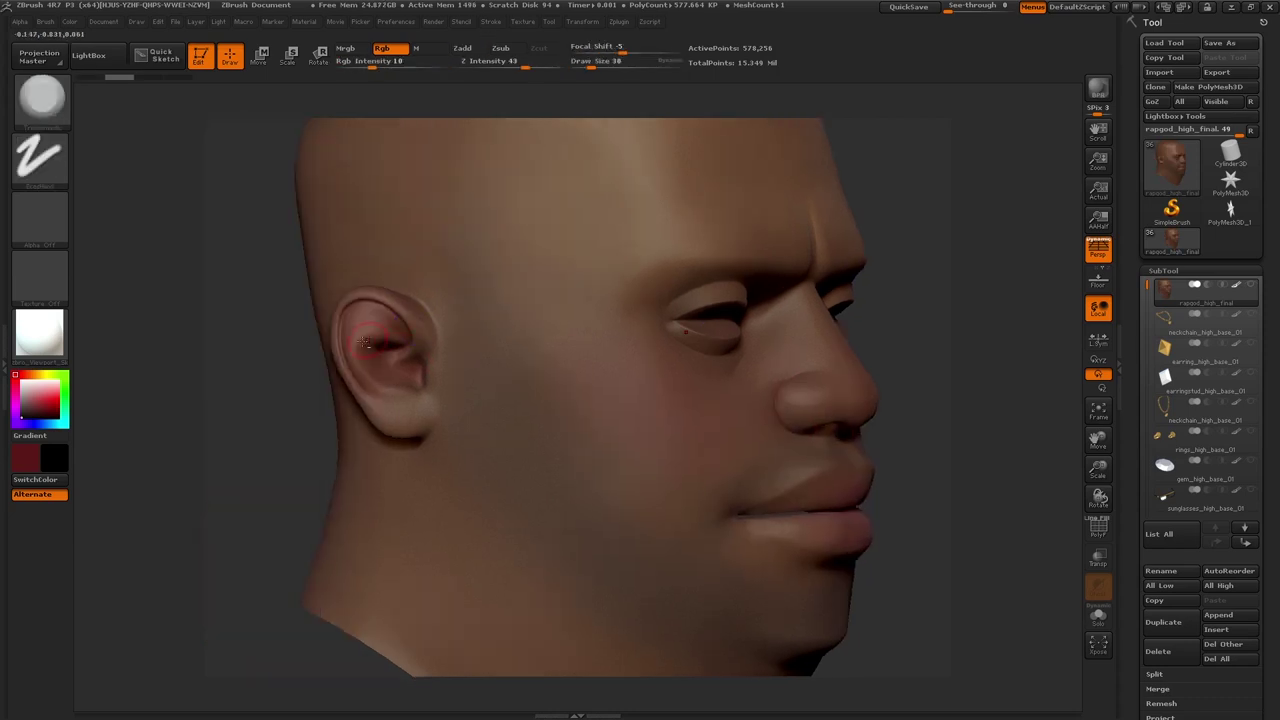
pyautogui.press('space')
pyautogui.moveTo(378, 344); pyautogui.dragTo(391, 347)
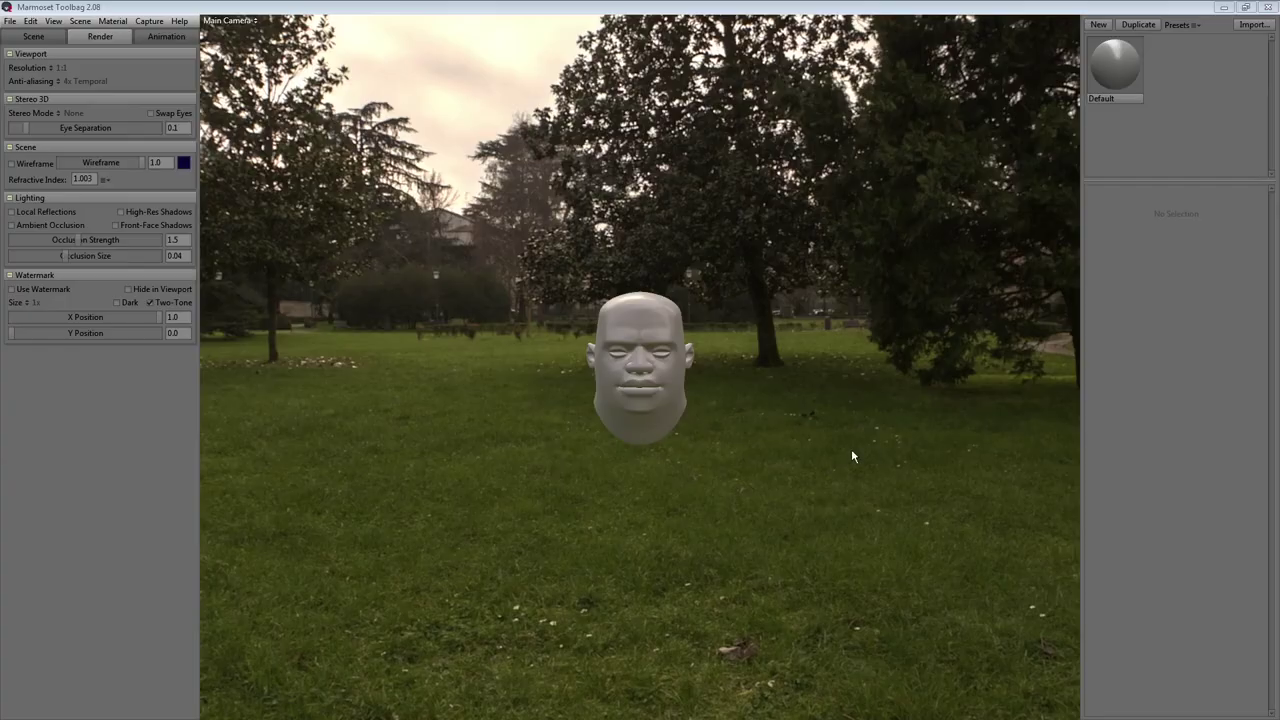
pyautogui.moveTo(851, 449); pyautogui.dragTo(743, 484)
pyautogui.scroll(5, 893, 455)
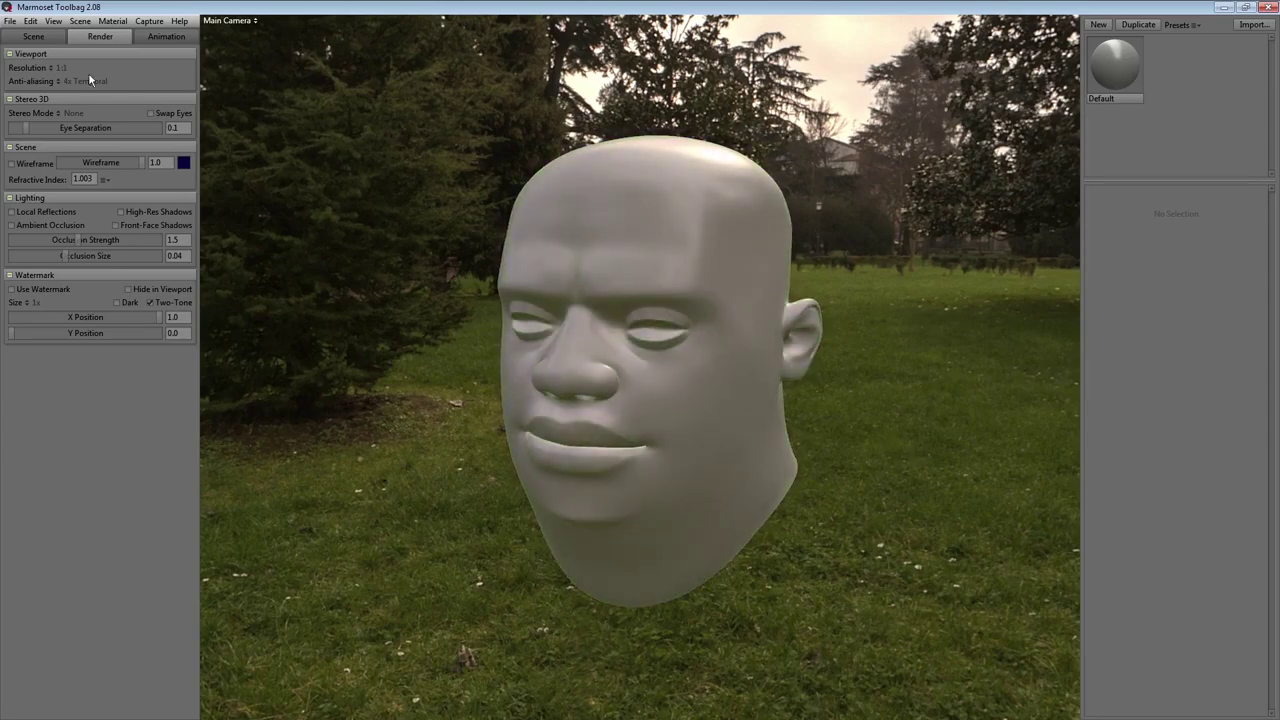
pyautogui.click(12, 163)
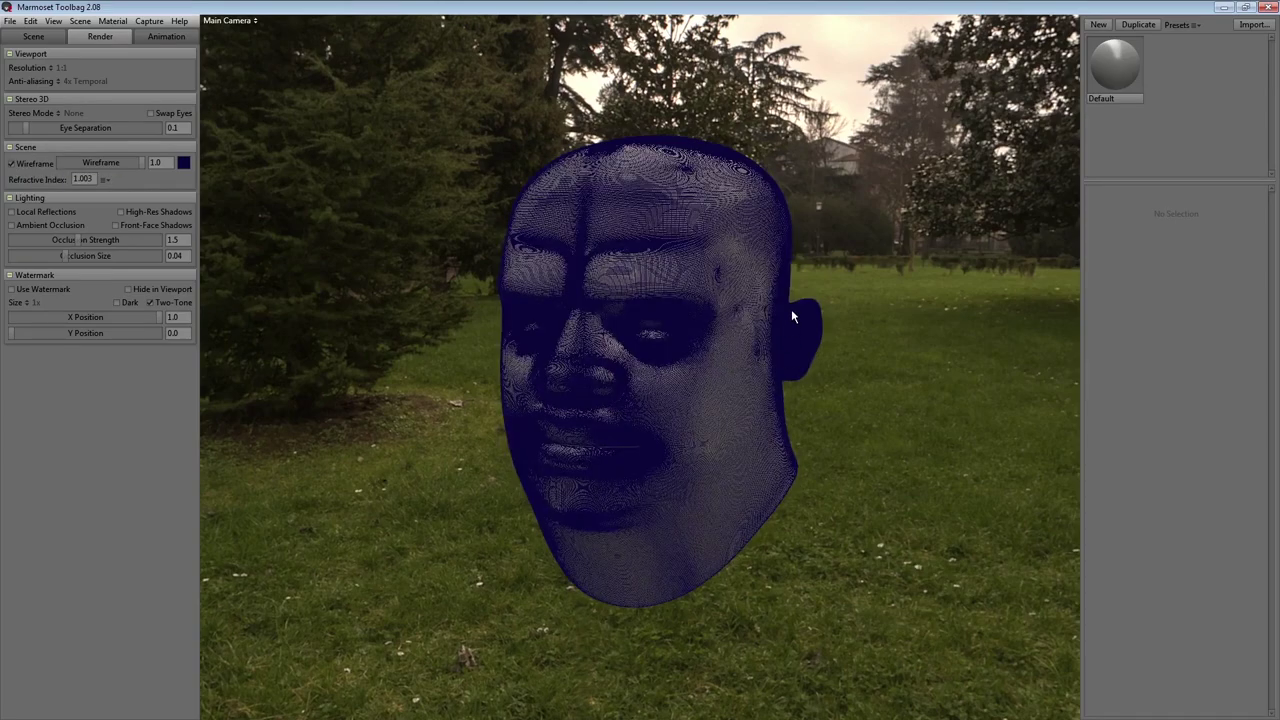
pyautogui.scroll(10, 791, 317)
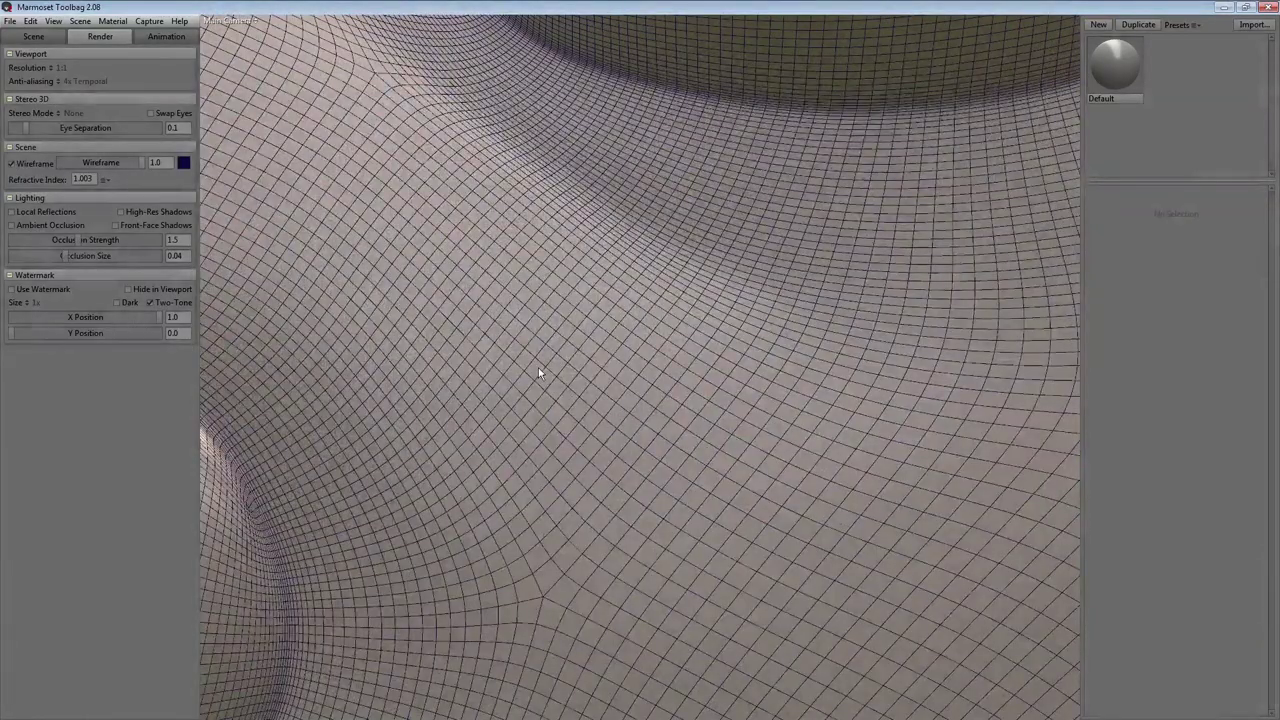
pyautogui.moveTo(538, 372); pyautogui.dragTo(743, 424)
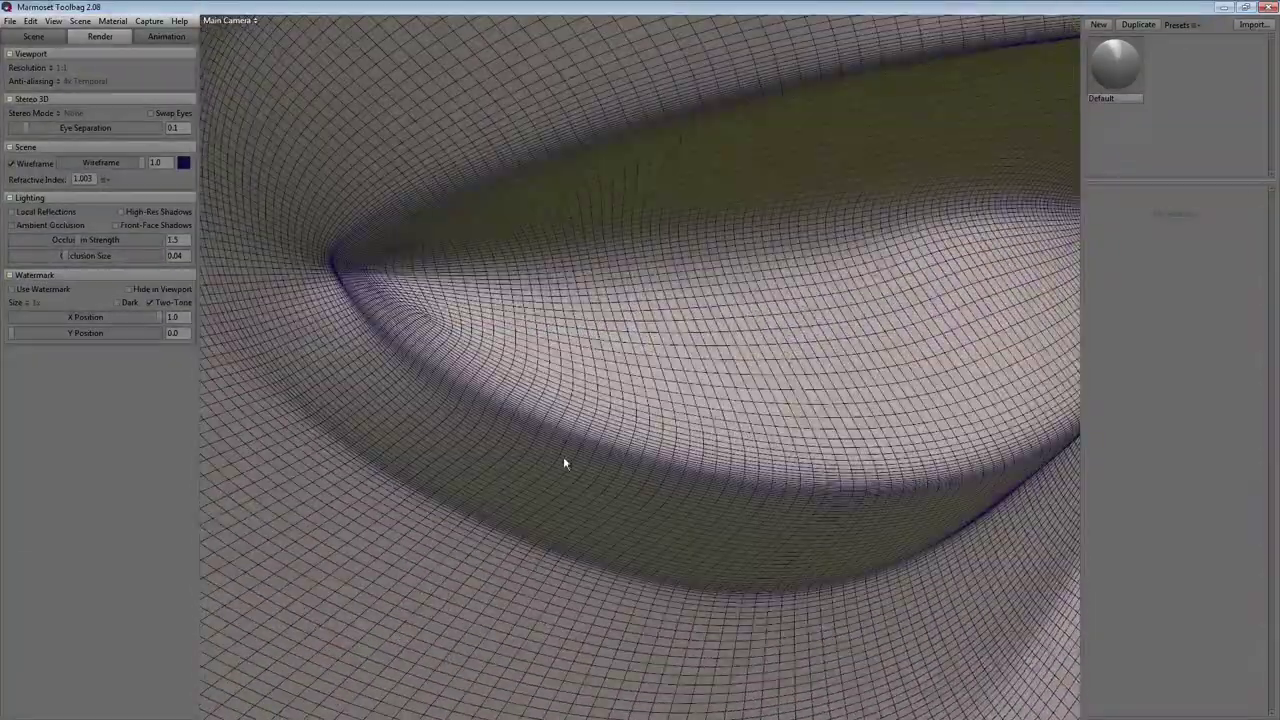
pyautogui.scroll(-10, 766, 537)
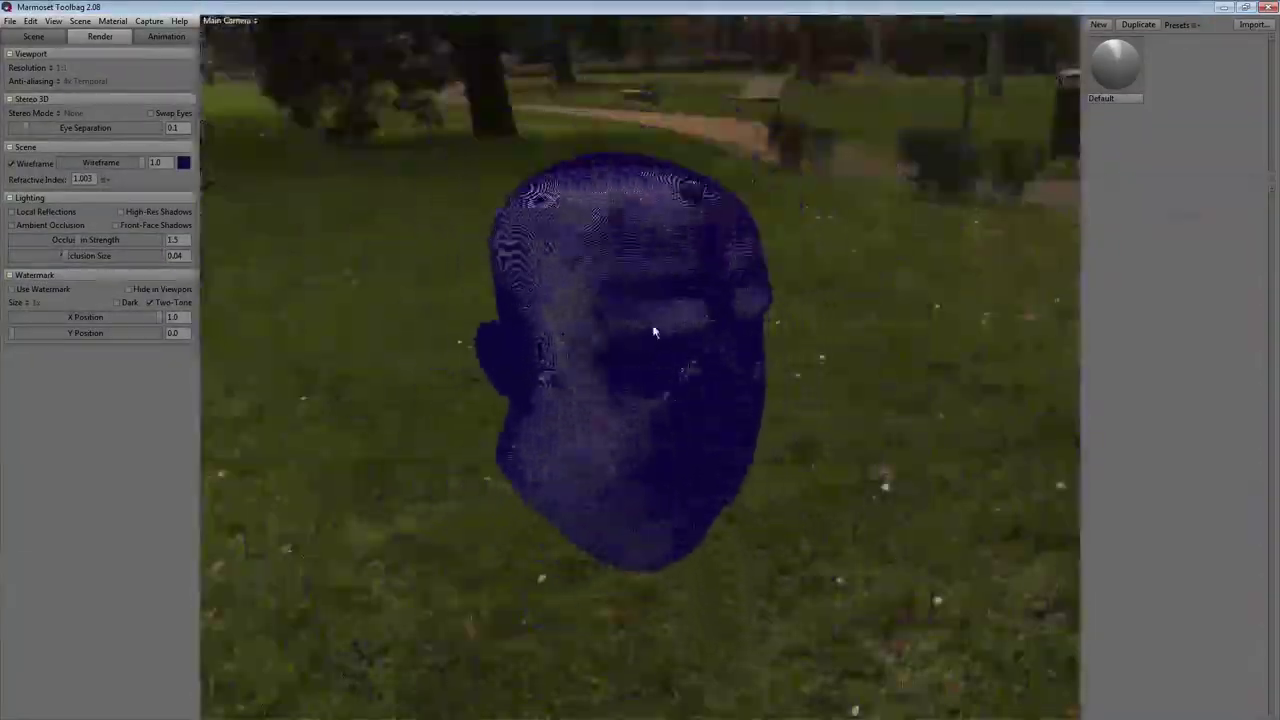
pyautogui.moveTo(875, 463); pyautogui.dragTo(636, 350)
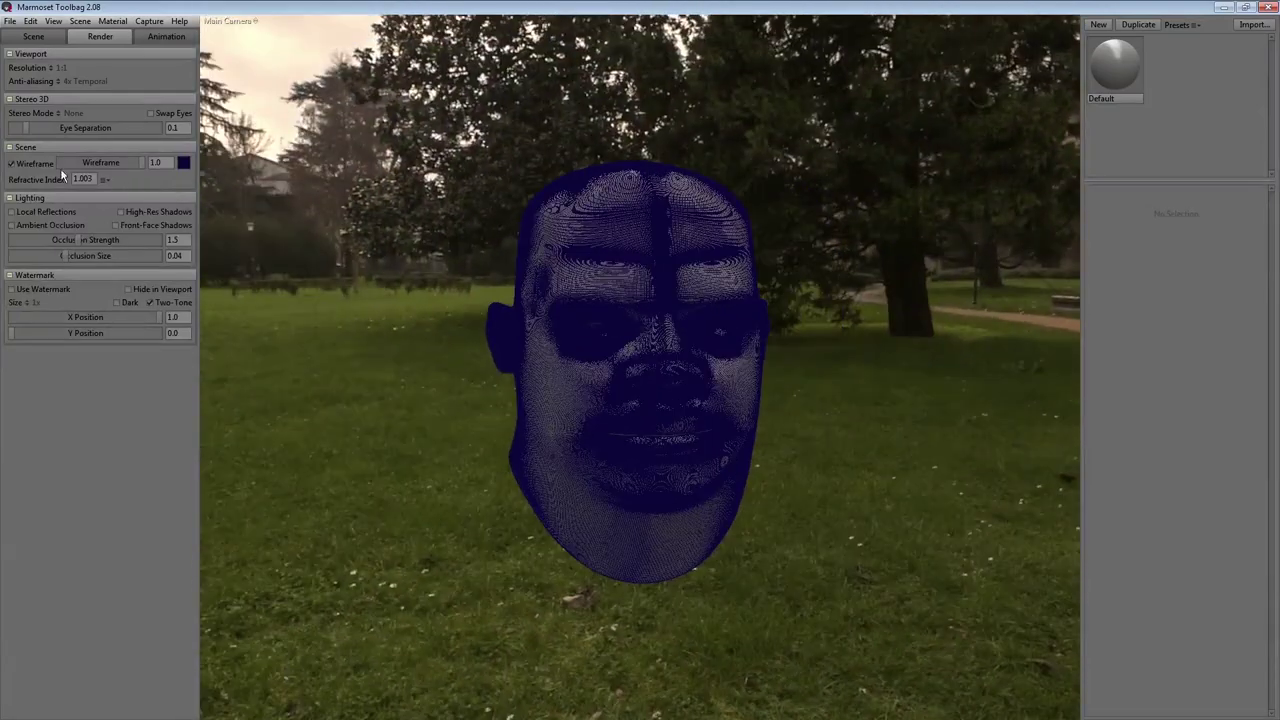
pyautogui.click(11, 164)
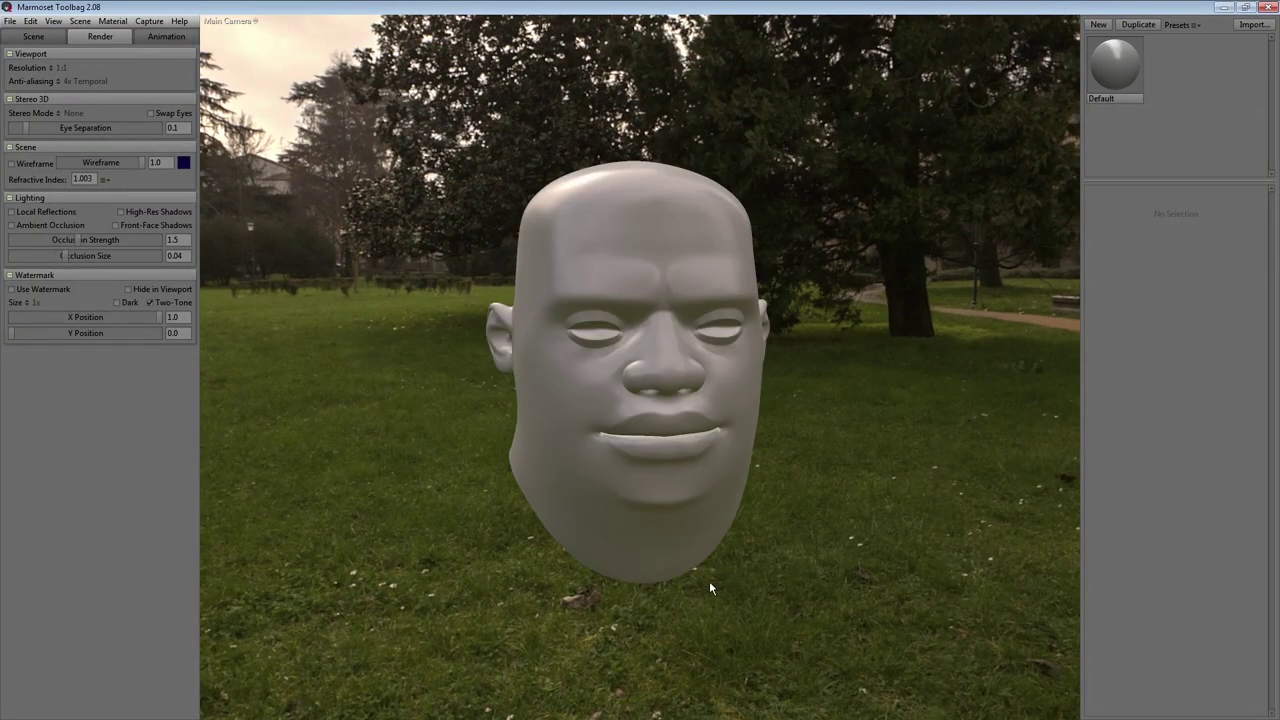
# Set the Default material's albedo to sRGB vertex colour with specular intensity 0.
pyautogui.click(1108, 92)
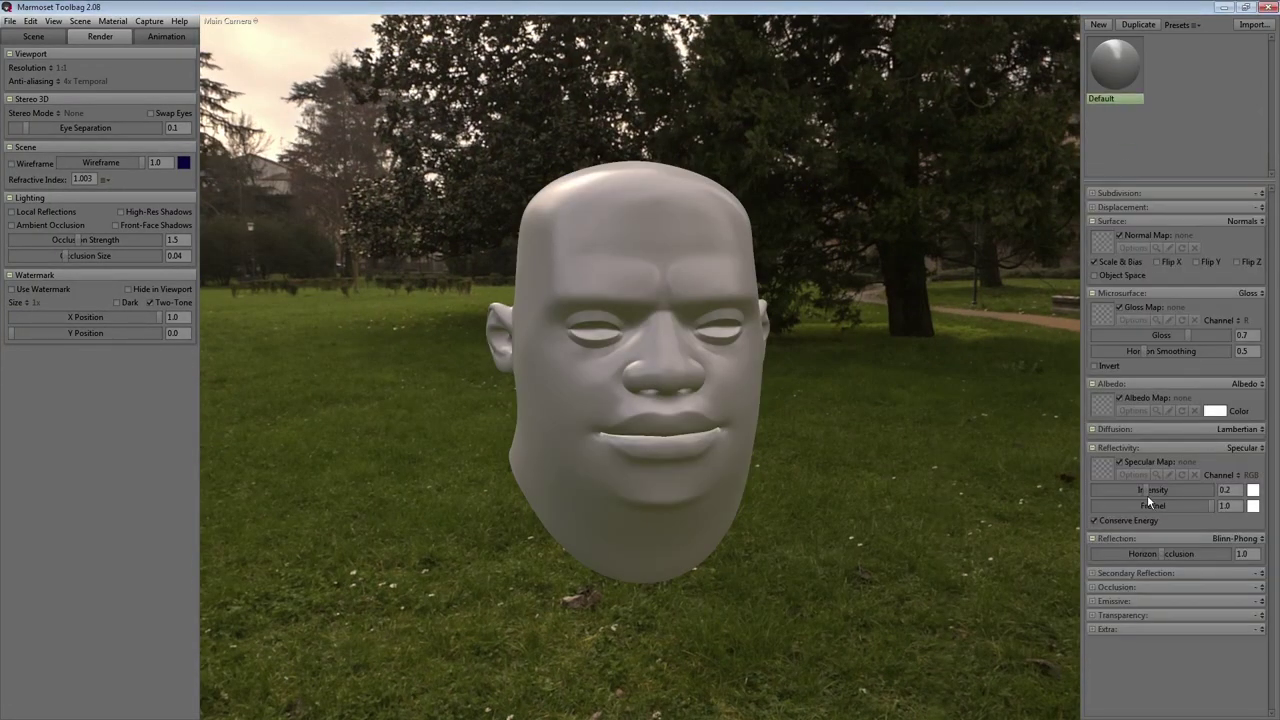
pyautogui.moveTo(1147, 492); pyautogui.dragTo(1095, 492)
pyautogui.click(1212, 425)
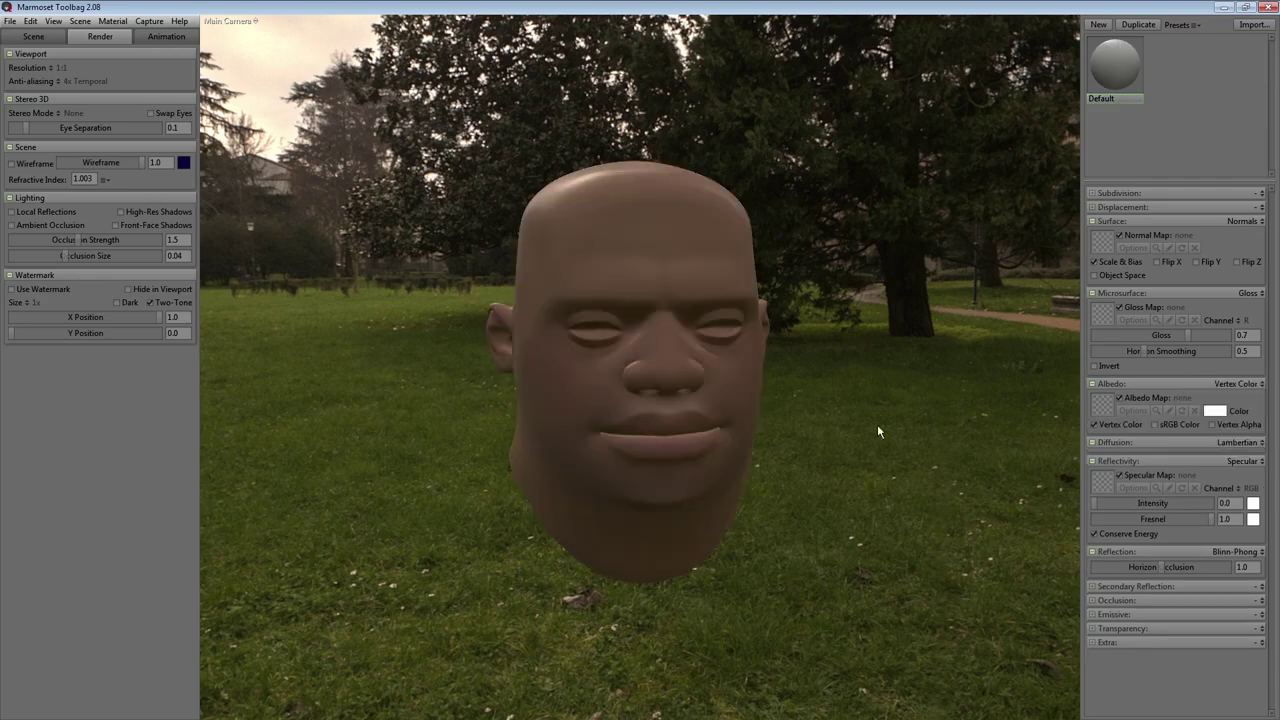
pyautogui.moveTo(877, 424); pyautogui.dragTo(1020, 470)
pyautogui.click(1154, 424)
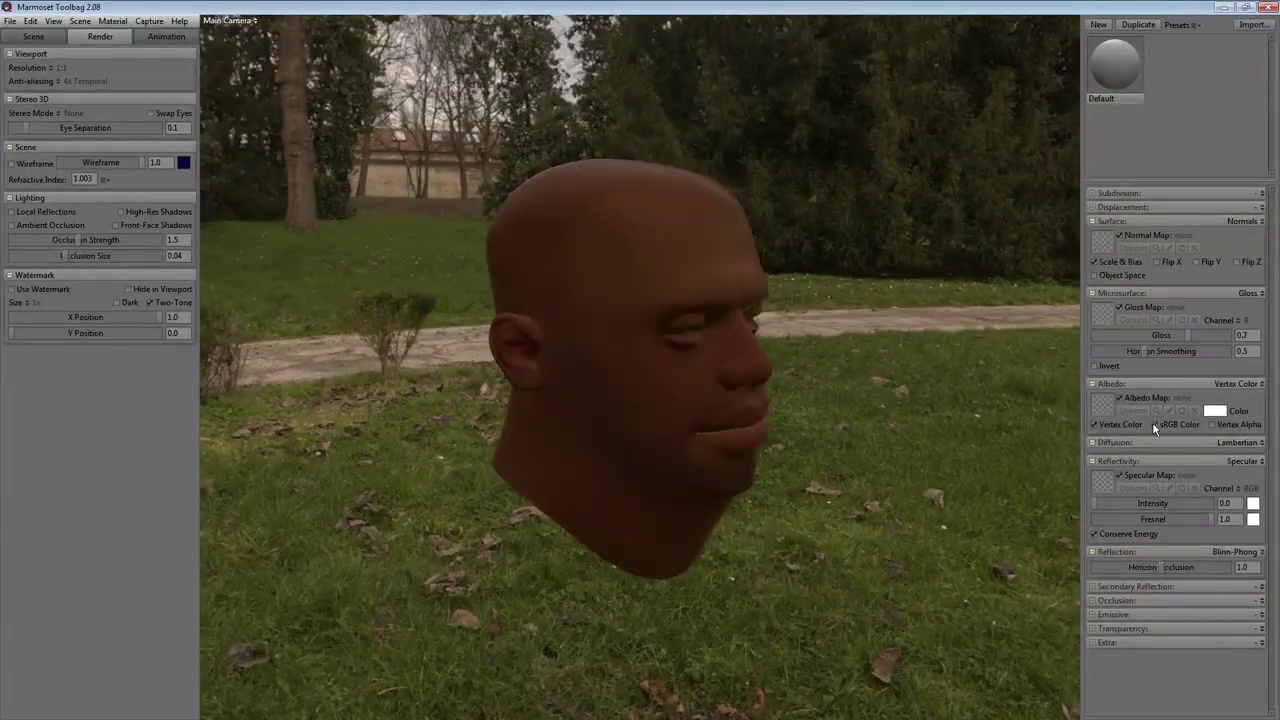
# Add Sky Light 1 from the panorama with brightness 5.562 and confirm its colour.
pyautogui.click(33, 36)
pyautogui.click(37, 63)
pyautogui.click(47, 353)
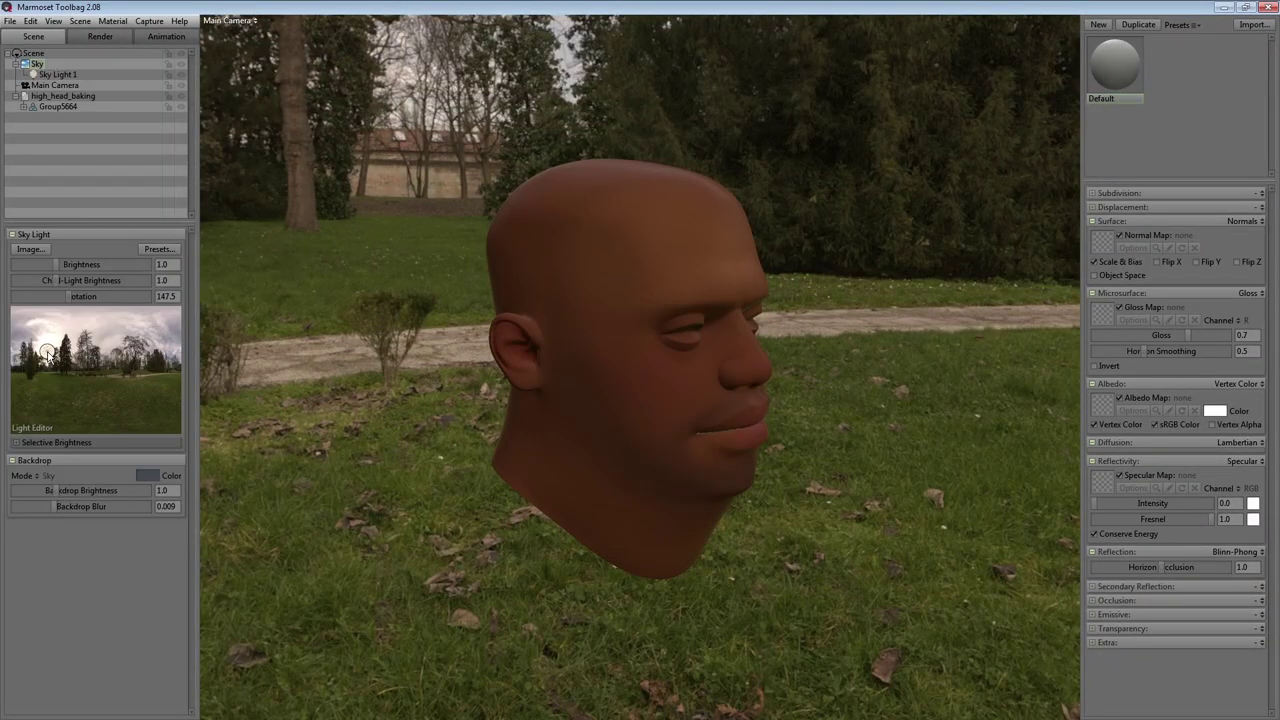
pyautogui.click(52, 76)
pyautogui.moveTo(60, 292); pyautogui.dragTo(76, 290)
pyautogui.click(173, 290)
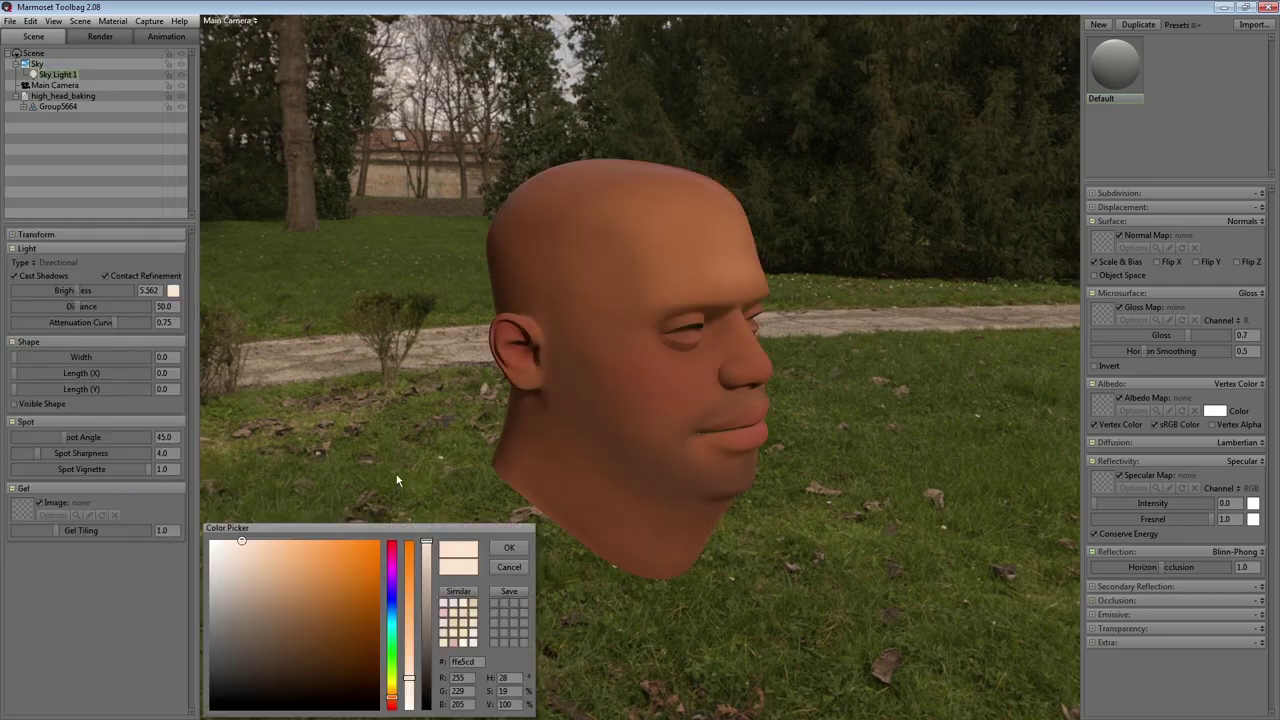
pyautogui.click(505, 549)
pyautogui.moveTo(540, 520); pyautogui.dragTo(663, 487)
# Set specular intensity to 0.028 and gloss to 0.45, keeping vertex colours as sRGB.
pyautogui.click(1154, 425)
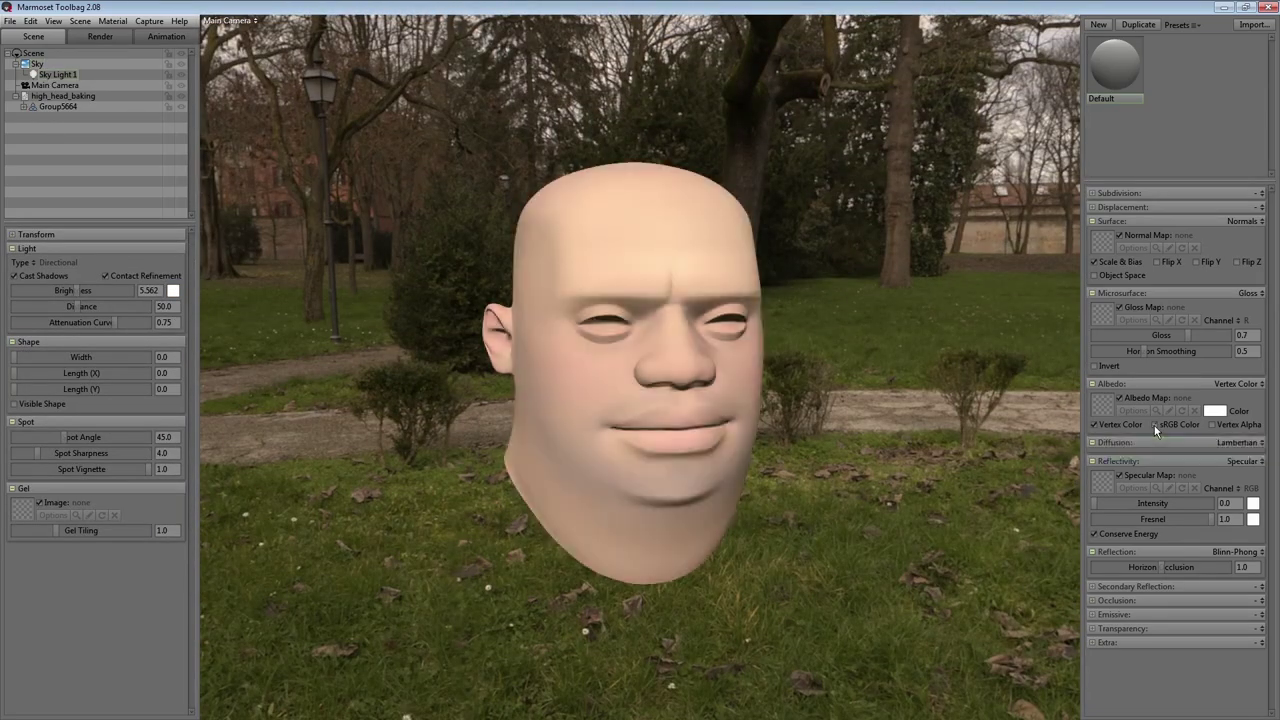
pyautogui.click(1155, 425)
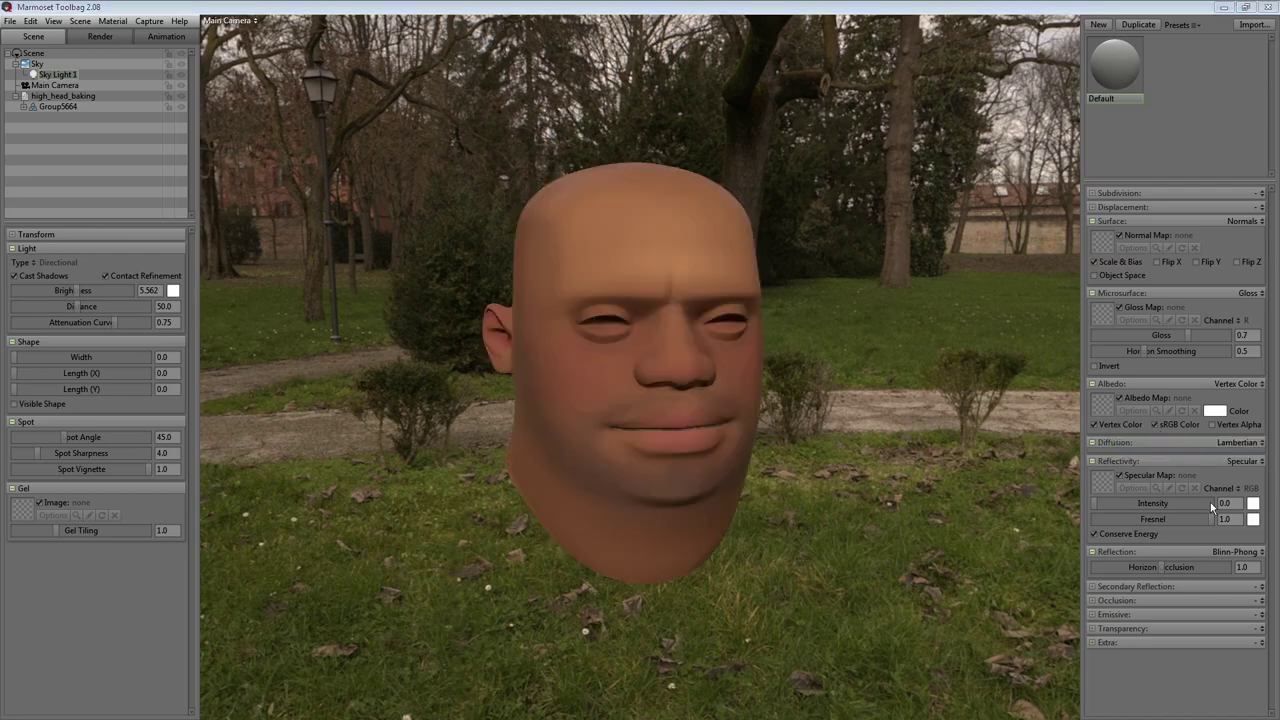
pyautogui.write('0.028')
pyautogui.press('Return')
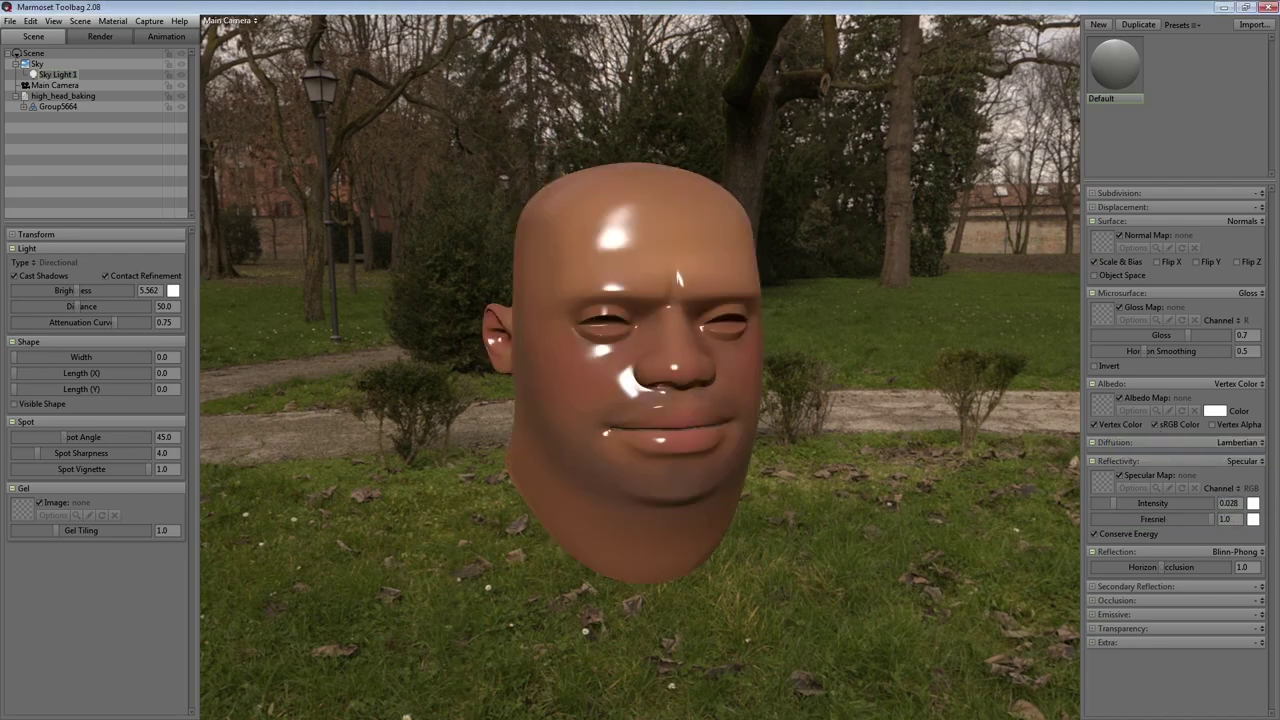
pyautogui.doubleClick(1240, 335)
pyautogui.write('0.45')
pyautogui.press('Return')
pyautogui.moveTo(1001, 332); pyautogui.dragTo(1041, 358)
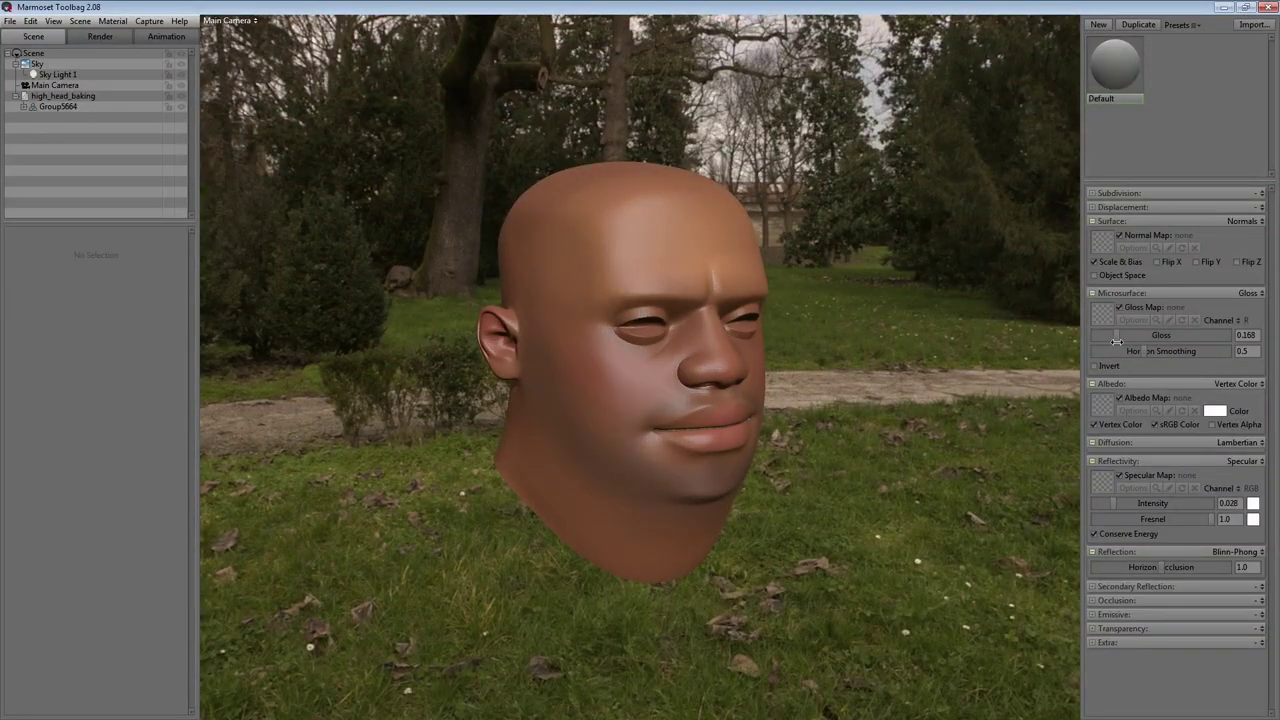
pyautogui.moveTo(1116, 342); pyautogui.dragTo(1204, 422)
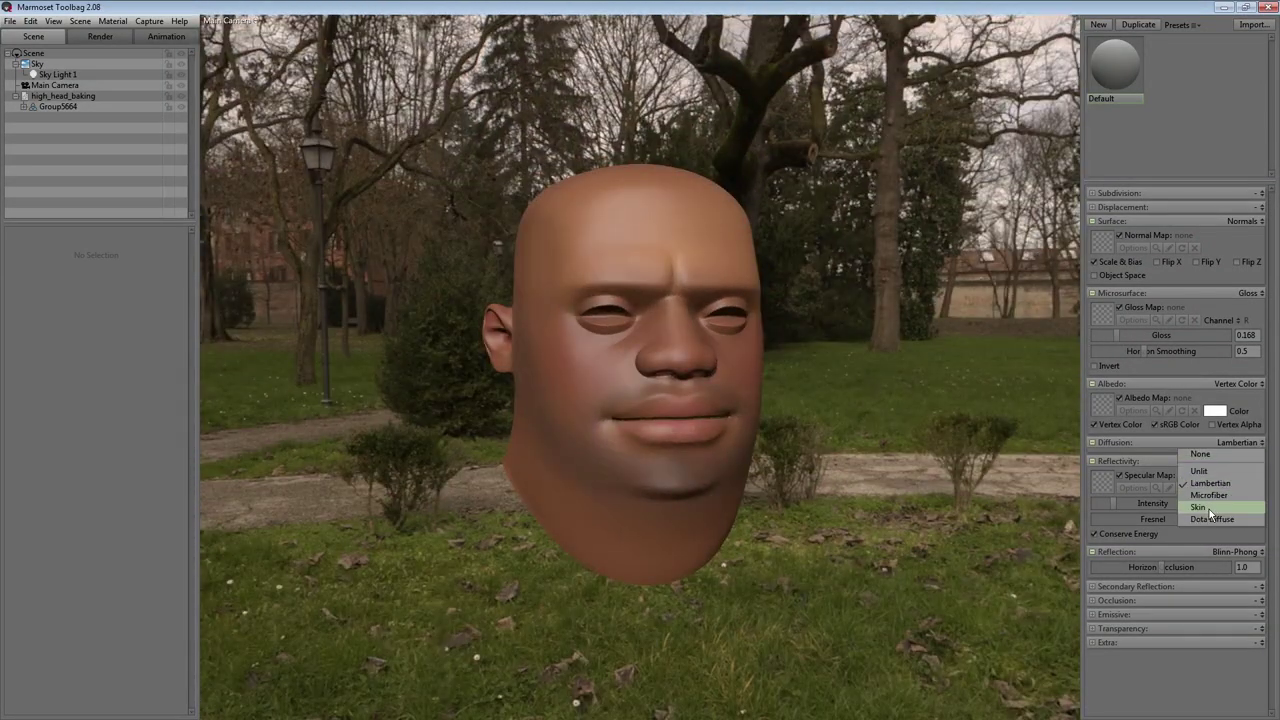
# Switch the diffusion model to Skin and reduce the shadow blur.
pyautogui.click(1209, 508)
pyautogui.moveTo(1044, 498); pyautogui.dragTo(1075, 484)
pyautogui.moveTo(1155, 516)
pyautogui.mouseDown()
pyautogui.moveTo(677, 464)
pyautogui.moveTo(1093, 578)
pyautogui.mouseUp()
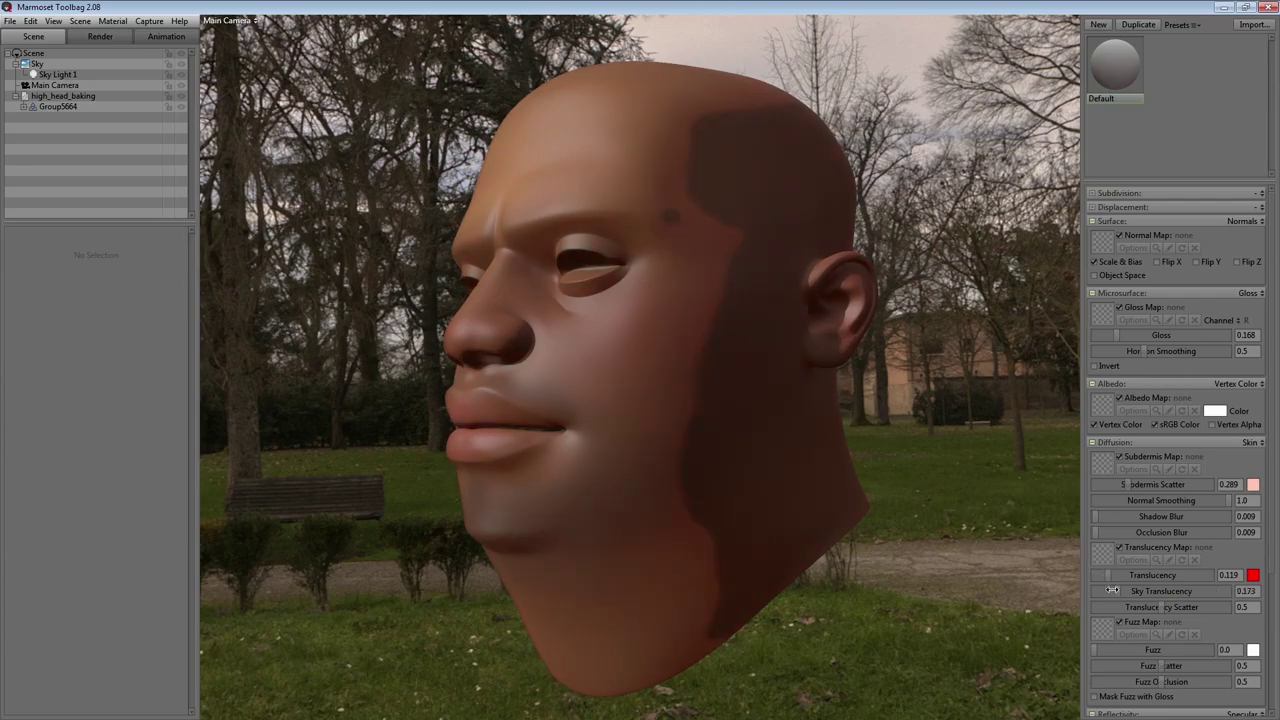
pyautogui.moveTo(869, 510); pyautogui.dragTo(1000, 494)
# Tune subdermis scatter to about 0.1 and raise shadow blur to 0.084.
pyautogui.click(1154, 486)
pyautogui.moveTo(921, 493); pyautogui.dragTo(738, 483)
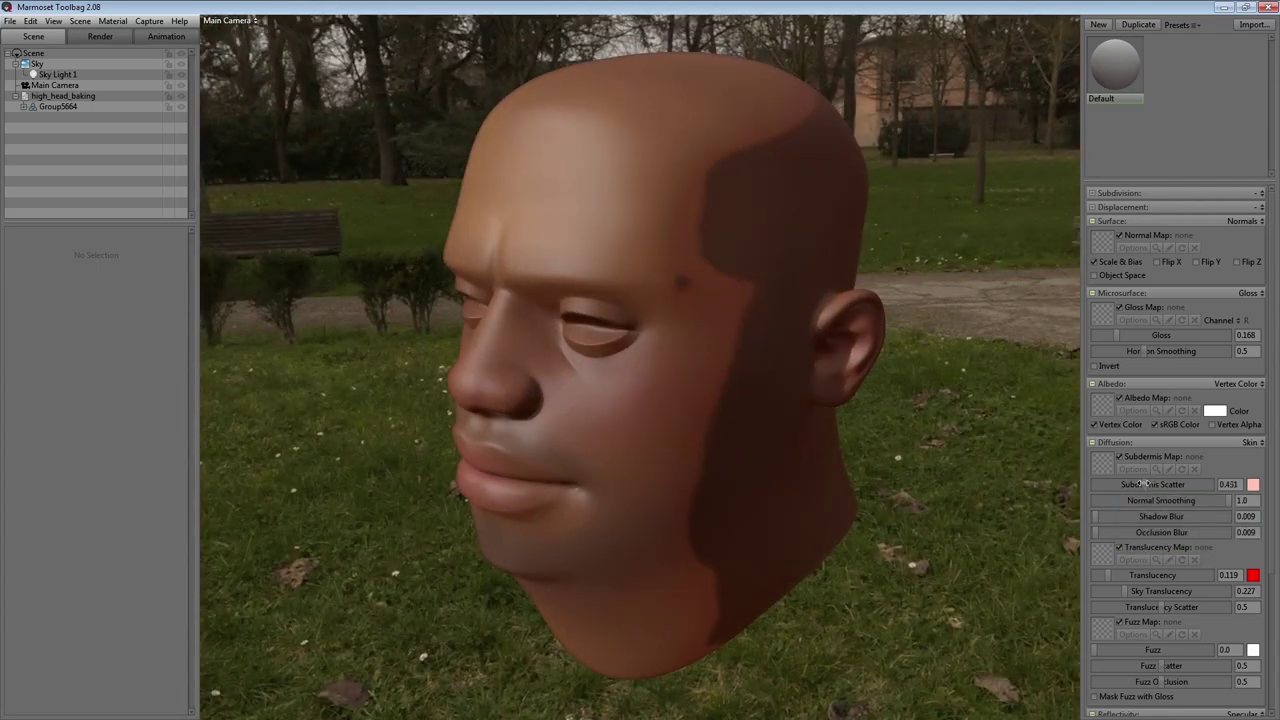
pyautogui.moveTo(1121, 484); pyautogui.dragTo(1104, 486)
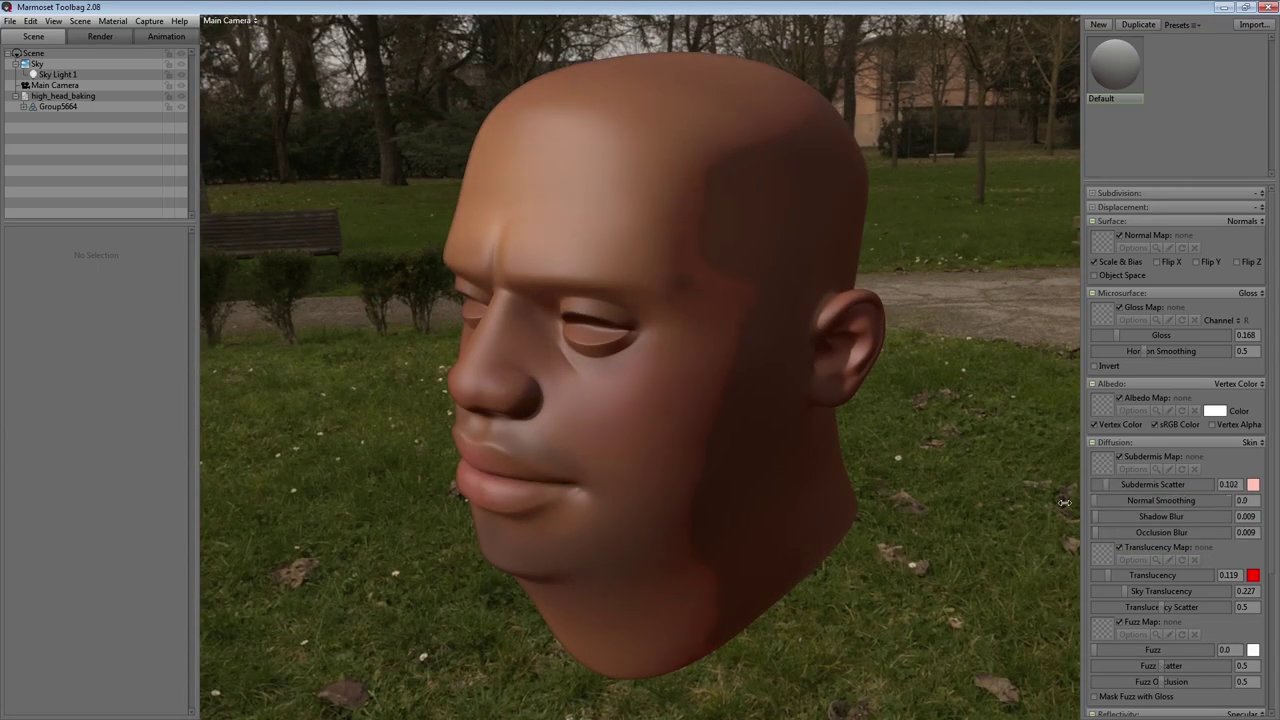
pyautogui.moveTo(1096, 516)
pyautogui.mouseDown()
pyautogui.moveTo(1108, 516)
pyautogui.moveTo(1110, 485)
pyautogui.mouseUp()
pyautogui.moveTo(1212, 484); pyautogui.dragTo(1094, 487)
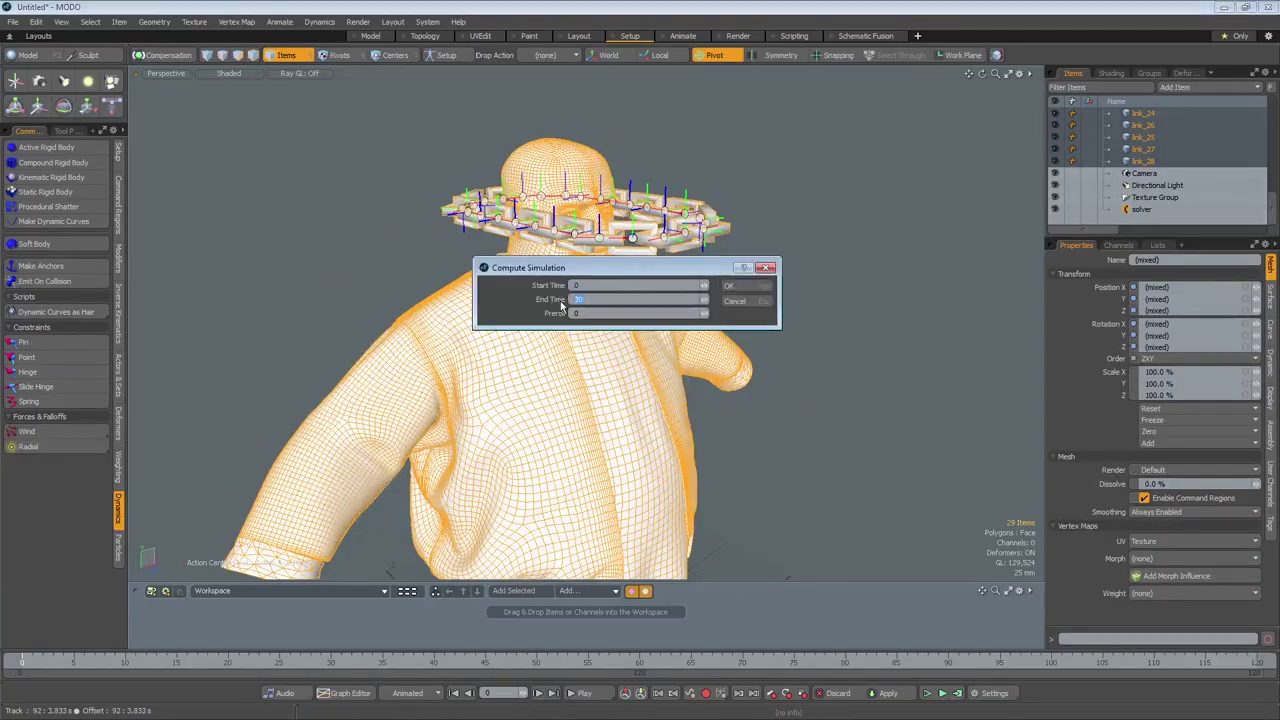
# Compute the chain simulation and scrub the timeline to watch it drop onto the neck.
pyautogui.press('Return')
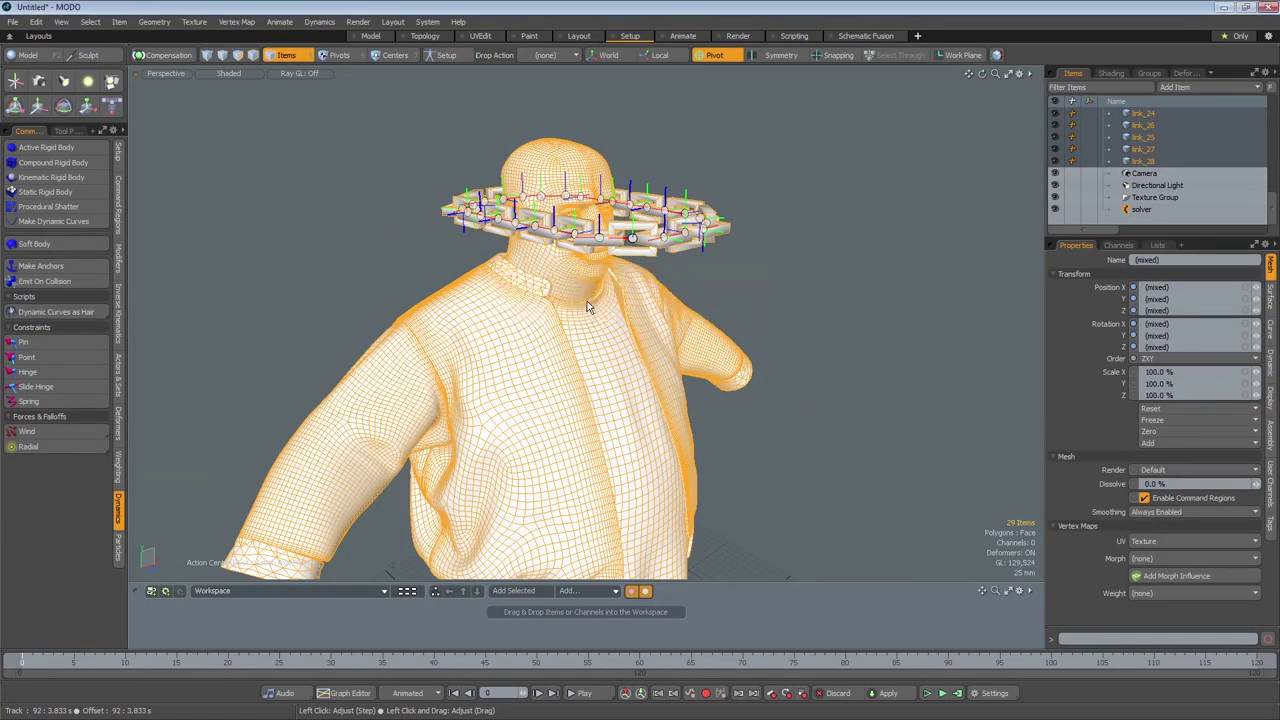
pyautogui.moveTo(30, 661); pyautogui.dragTo(197, 661)
pyautogui.keyDown('alt'); pyautogui.moveTo(640, 330); pyautogui.dragTo(640, 300); pyautogui.keyUp('alt')
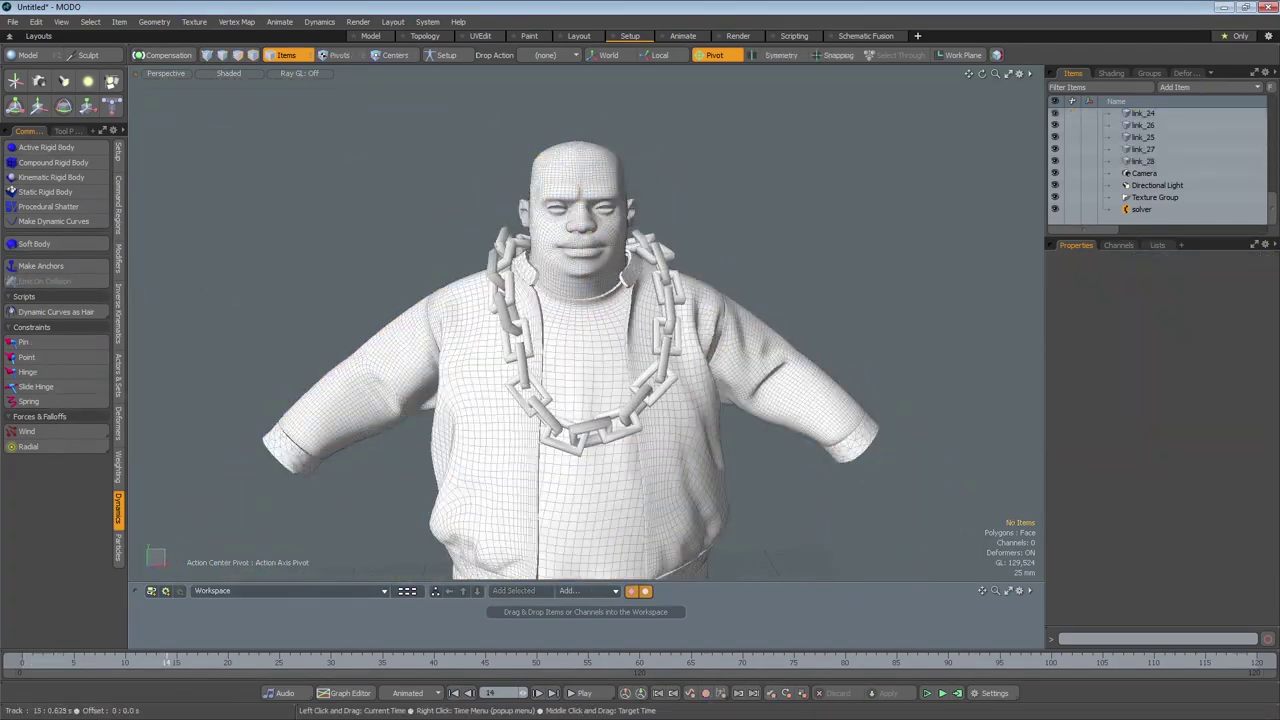
pyautogui.moveTo(228, 661); pyautogui.dragTo(155, 661)
pyautogui.keyDown('alt'); pyautogui.moveTo(409, 586); pyautogui.dragTo(800, 450); pyautogui.keyUp('alt')
# Select all chain links, link through link_28, in the Item List.
pyautogui.click(1142, 161)
pyautogui.scroll(10, 1147, 141)
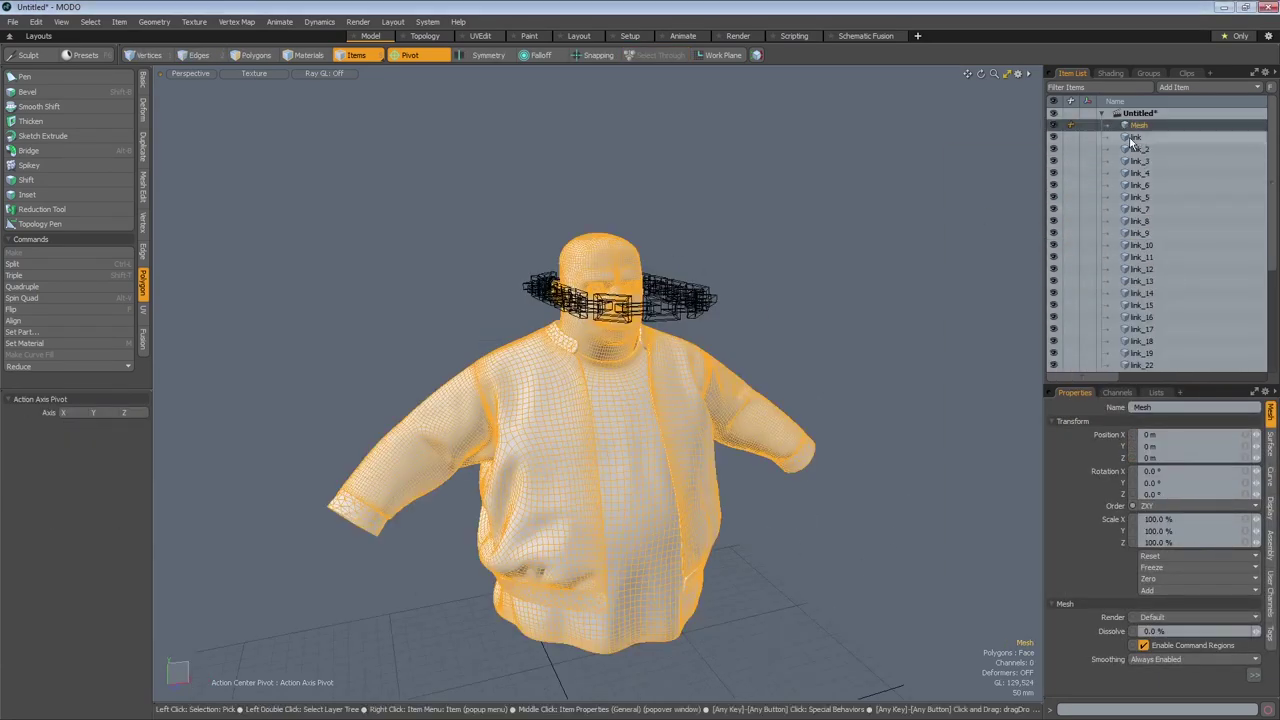
pyautogui.click(1133, 141)
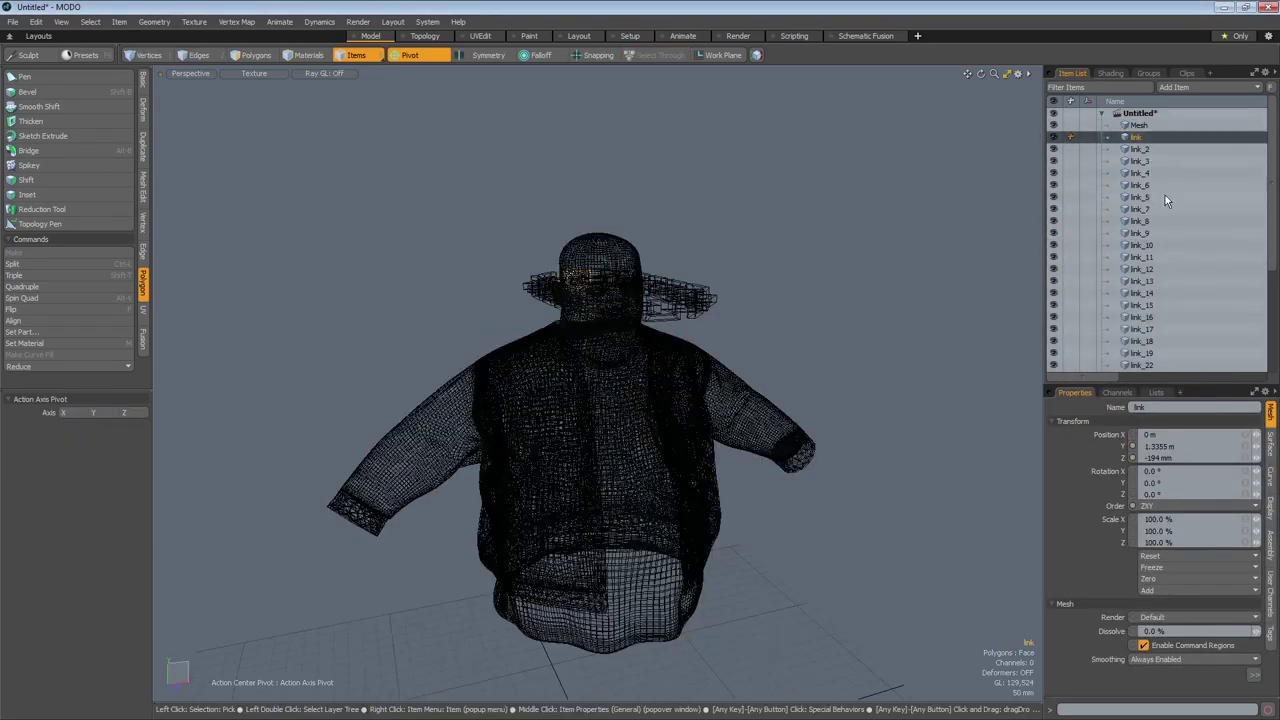
pyautogui.scroll(-5, 1170, 261)
pyautogui.keyDown('shift'); pyautogui.click(1146, 331); pyautogui.keyUp('shift')
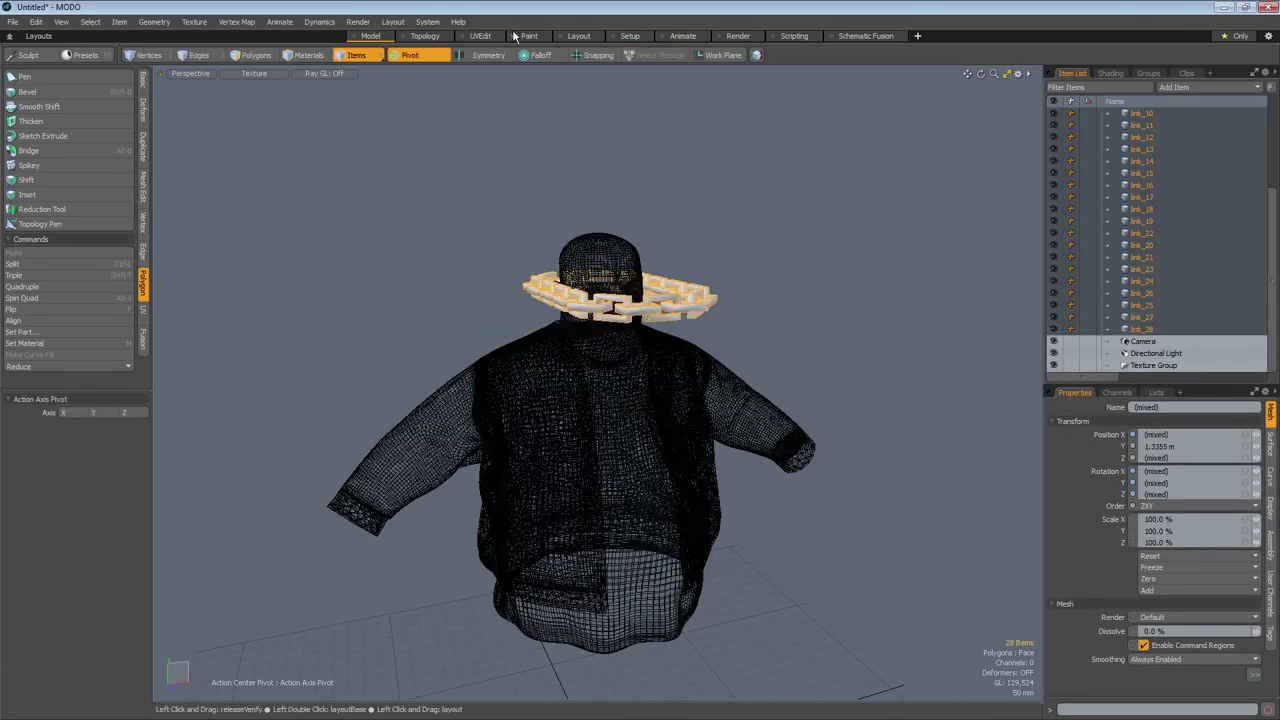
# Make the character's body mesh a static rigid body in the dynamics workspace.
pyautogui.click(630, 36)
pyautogui.hotkey('shift', 'a')
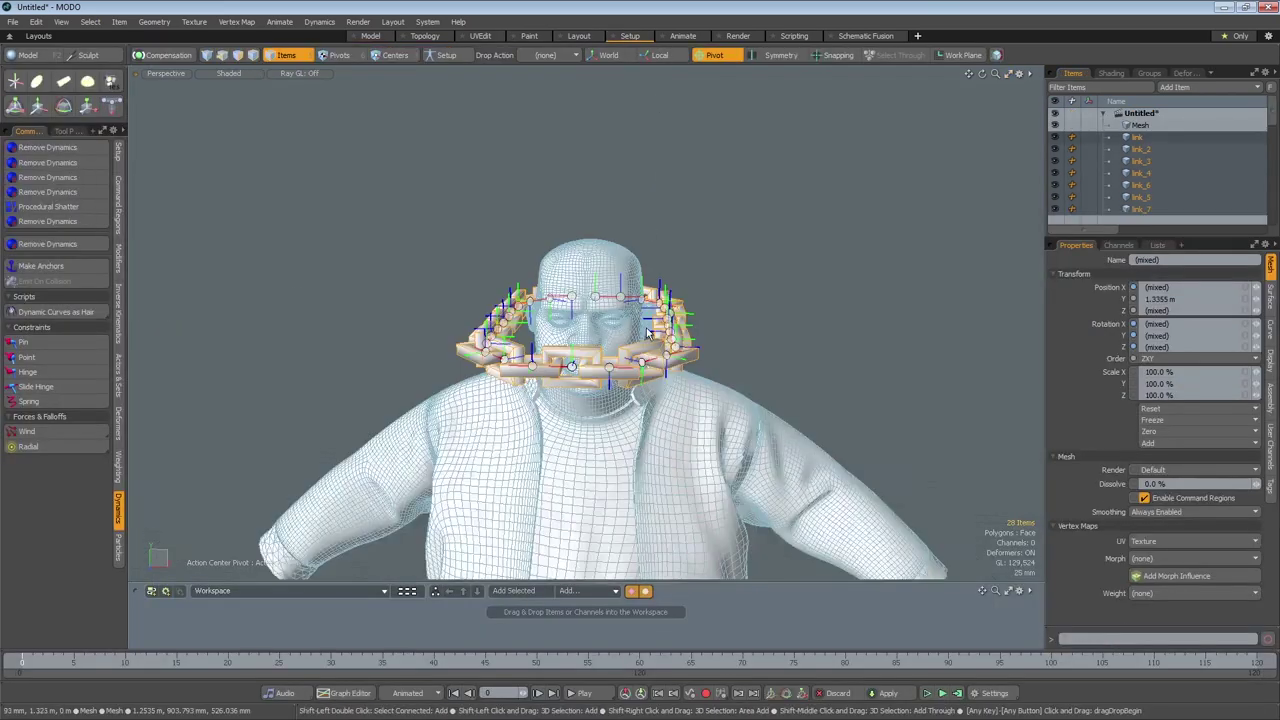
pyautogui.keyDown('alt'); pyautogui.moveTo(489, 346); pyautogui.dragTo(284, 190); pyautogui.keyUp('alt')
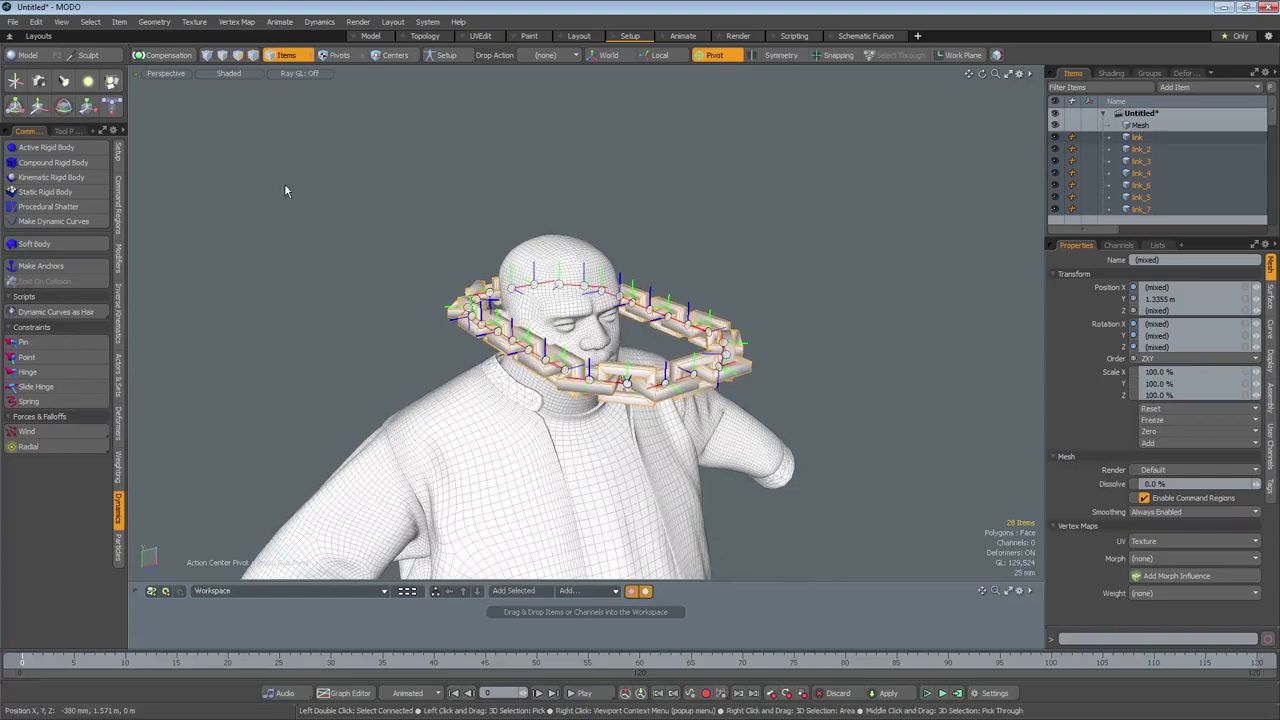
pyautogui.click(544, 258)
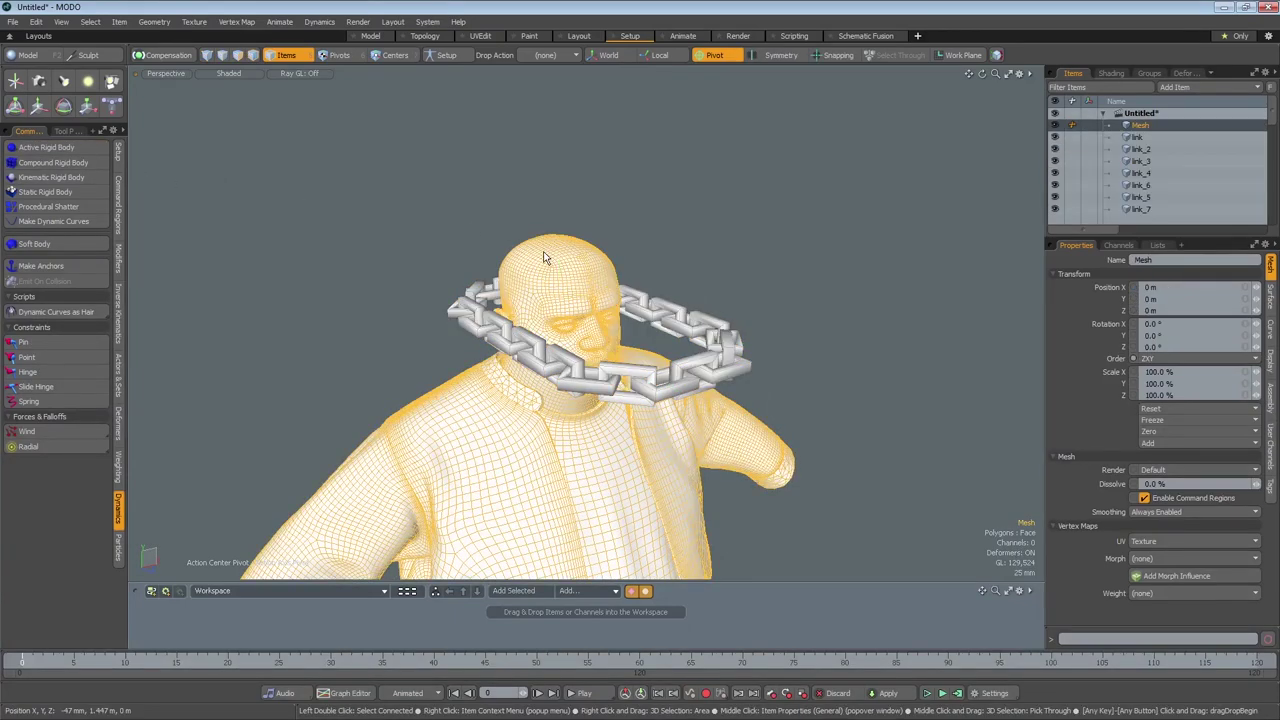
pyautogui.click(90, 195)
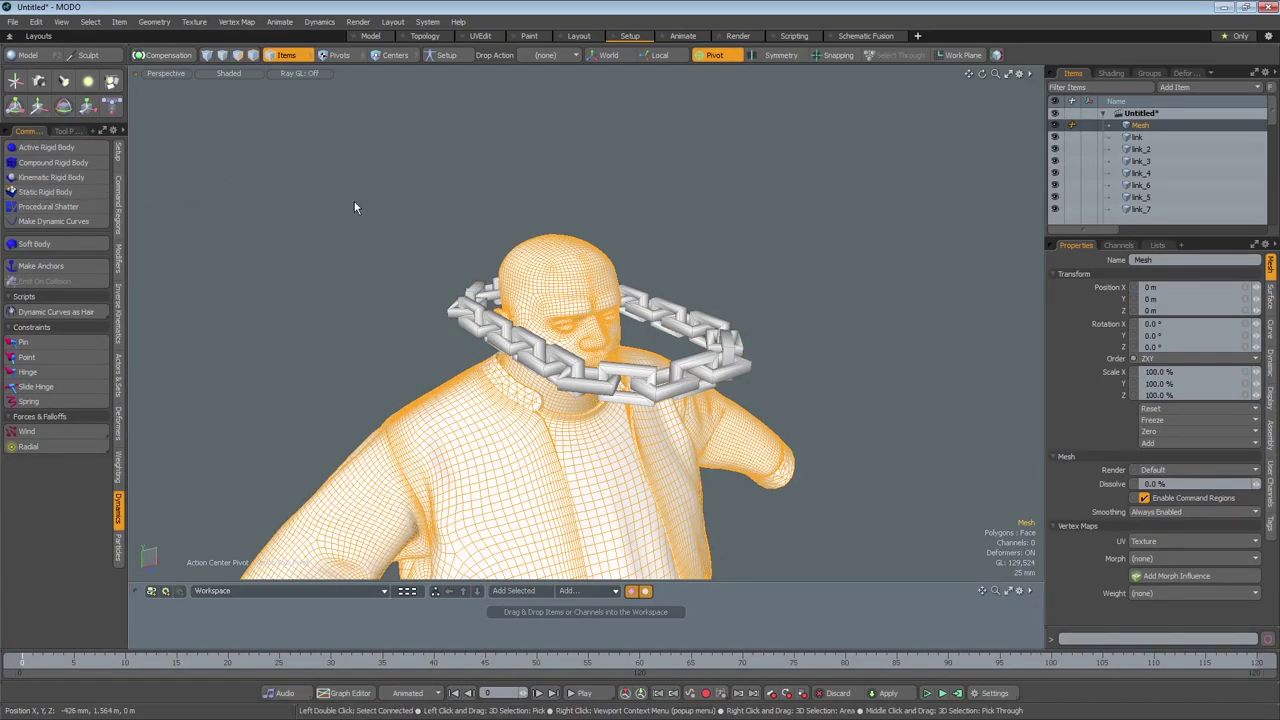
pyautogui.keyDown('alt'); pyautogui.moveTo(814, 342); pyautogui.dragTo(968, 372); pyautogui.keyUp('alt')
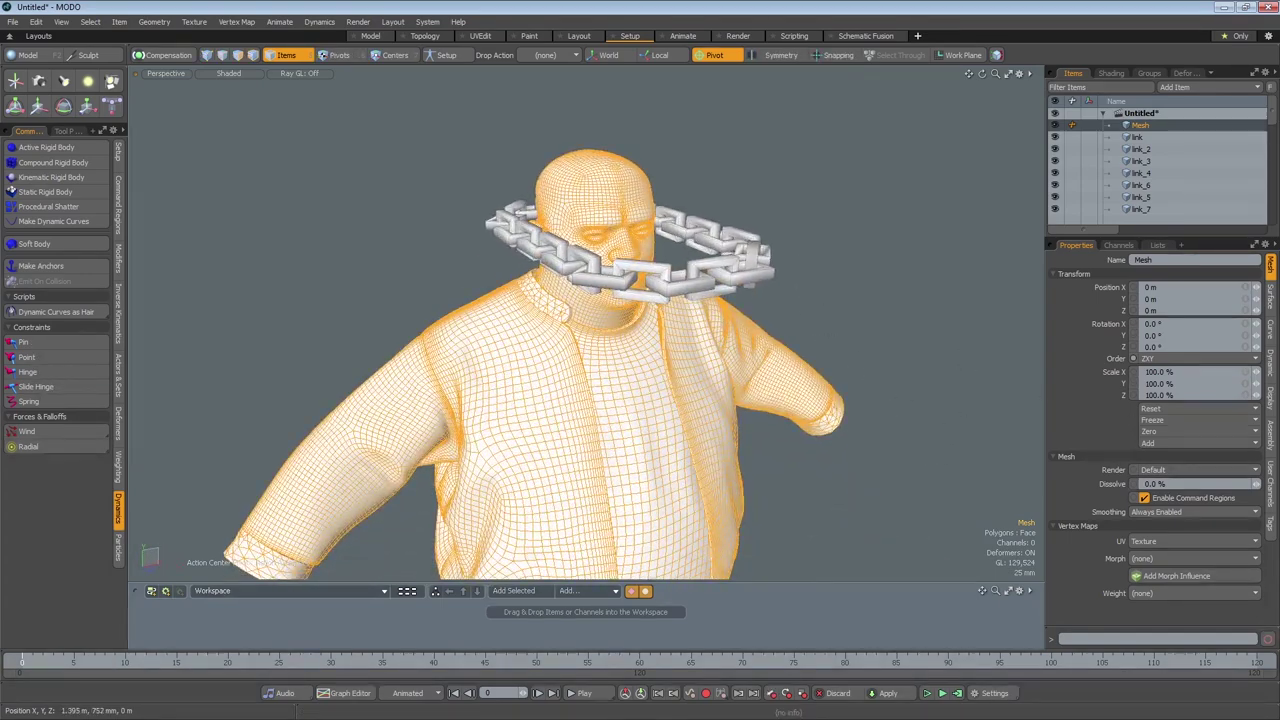
# Select Mesh through link_28 and show their Dynamic properties.
pyautogui.click(1115, 224)
pyautogui.click(1135, 126)
pyautogui.scroll(-6, 1154, 147)
pyautogui.keyDown('shift'); pyautogui.click(1152, 163); pyautogui.keyUp('shift')
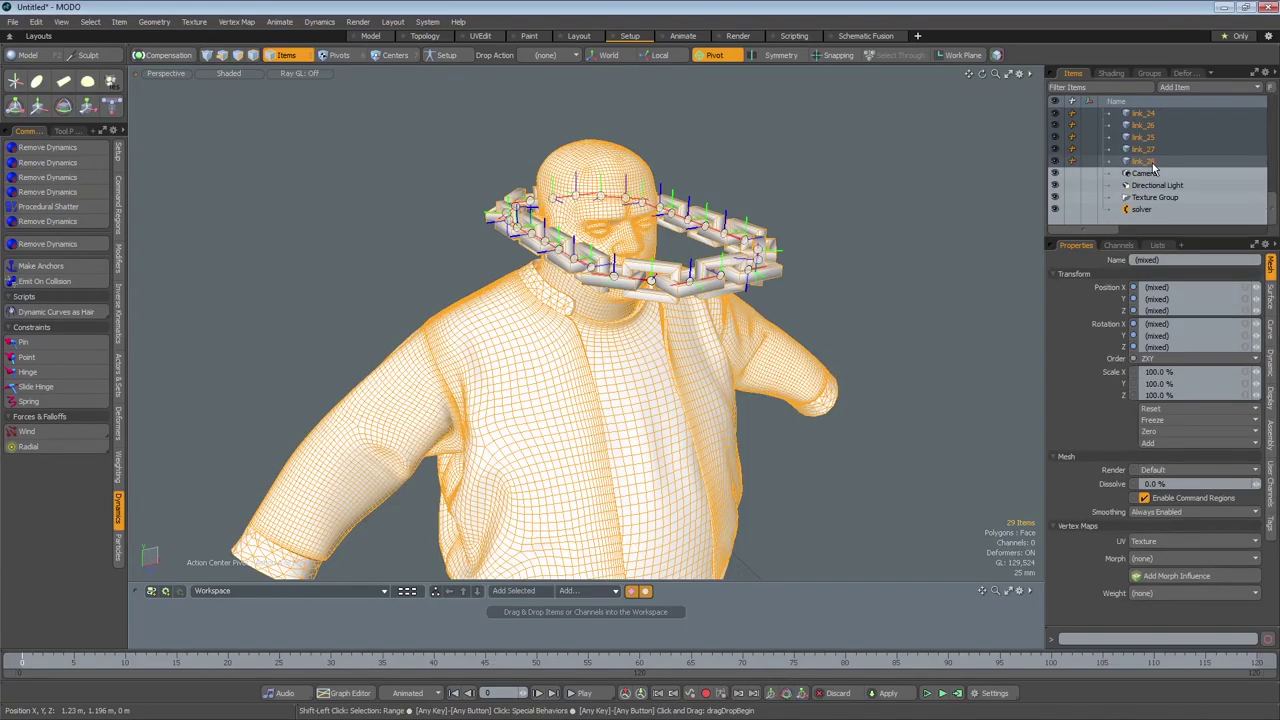
pyautogui.click(1272, 358)
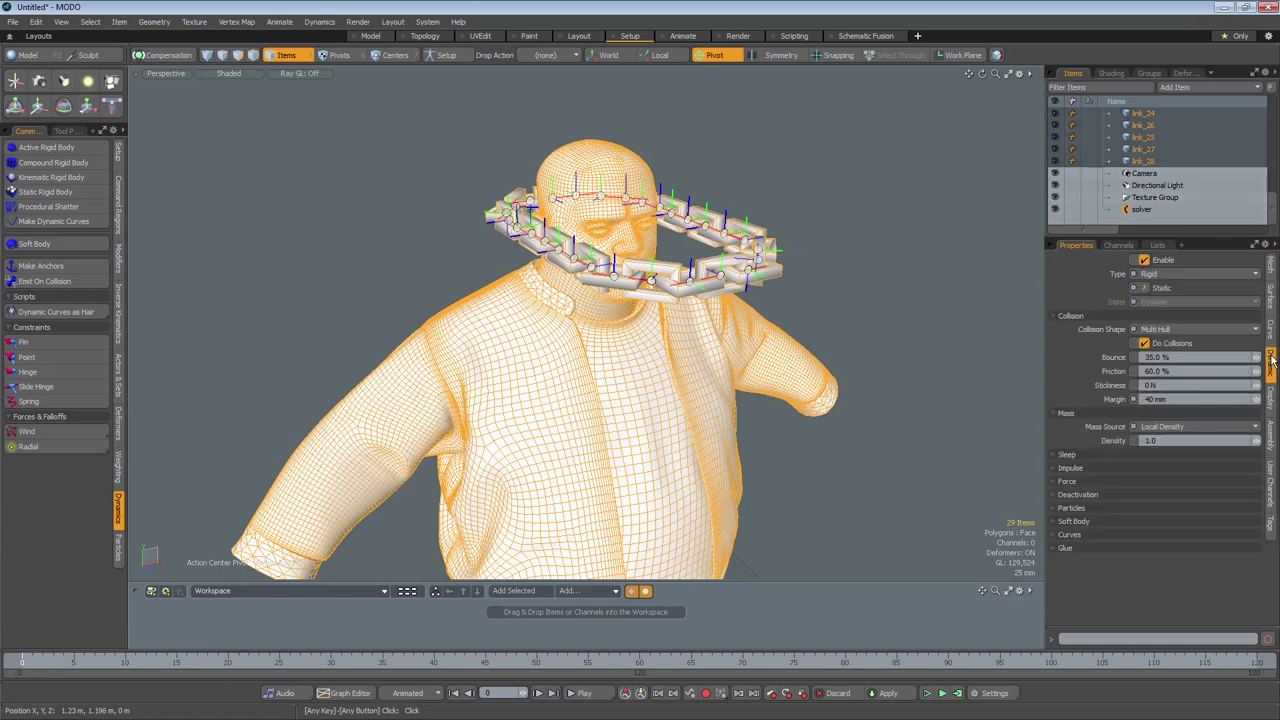
# Set the collision shape to Mesh and select the range of chain links.
pyautogui.click(1181, 327)
pyautogui.click(1175, 336)
pyautogui.click(1141, 163)
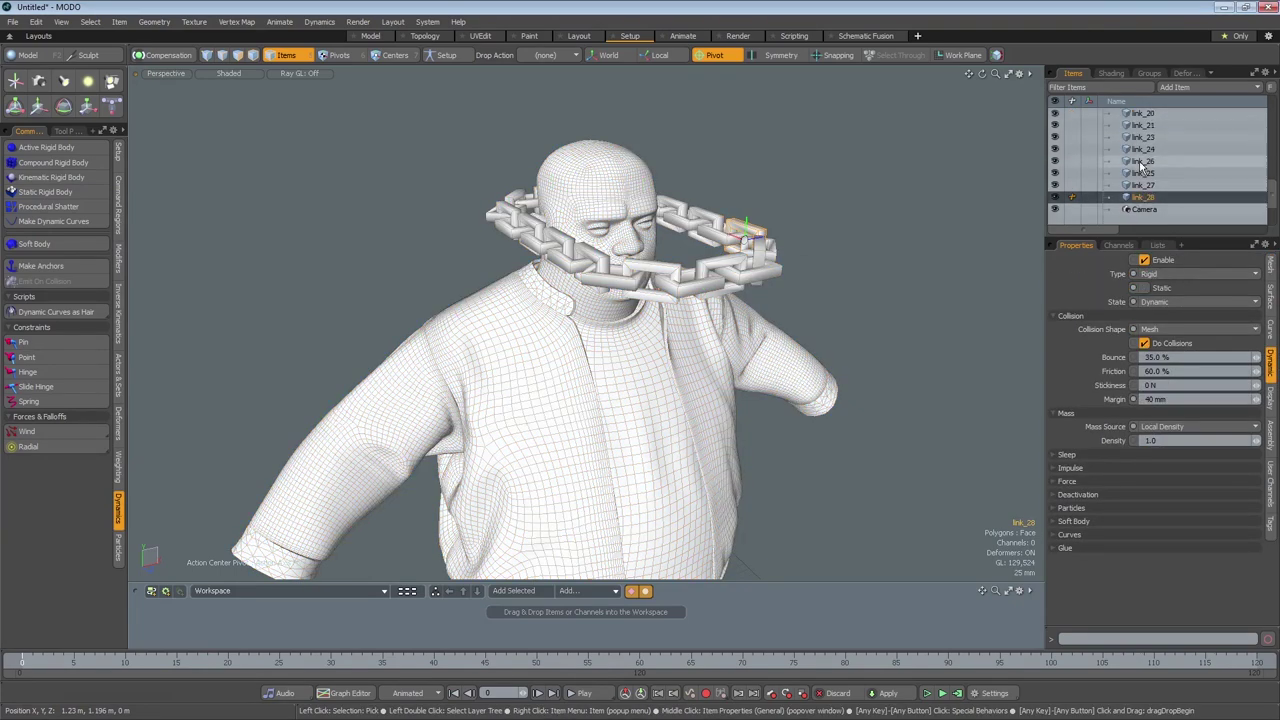
pyautogui.keyDown('shift'); pyautogui.click(1135, 140); pyautogui.keyUp('shift')
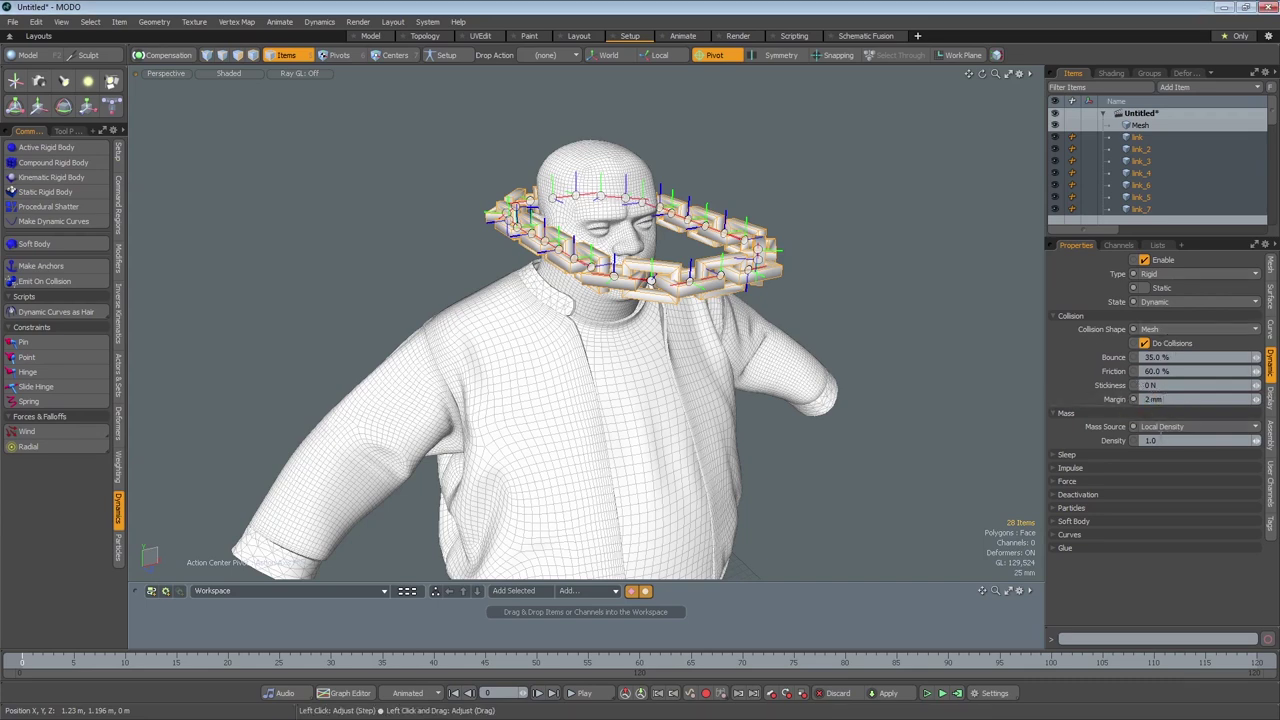
# Set the chain links' mass source to Local Mass.
pyautogui.click(1151, 430)
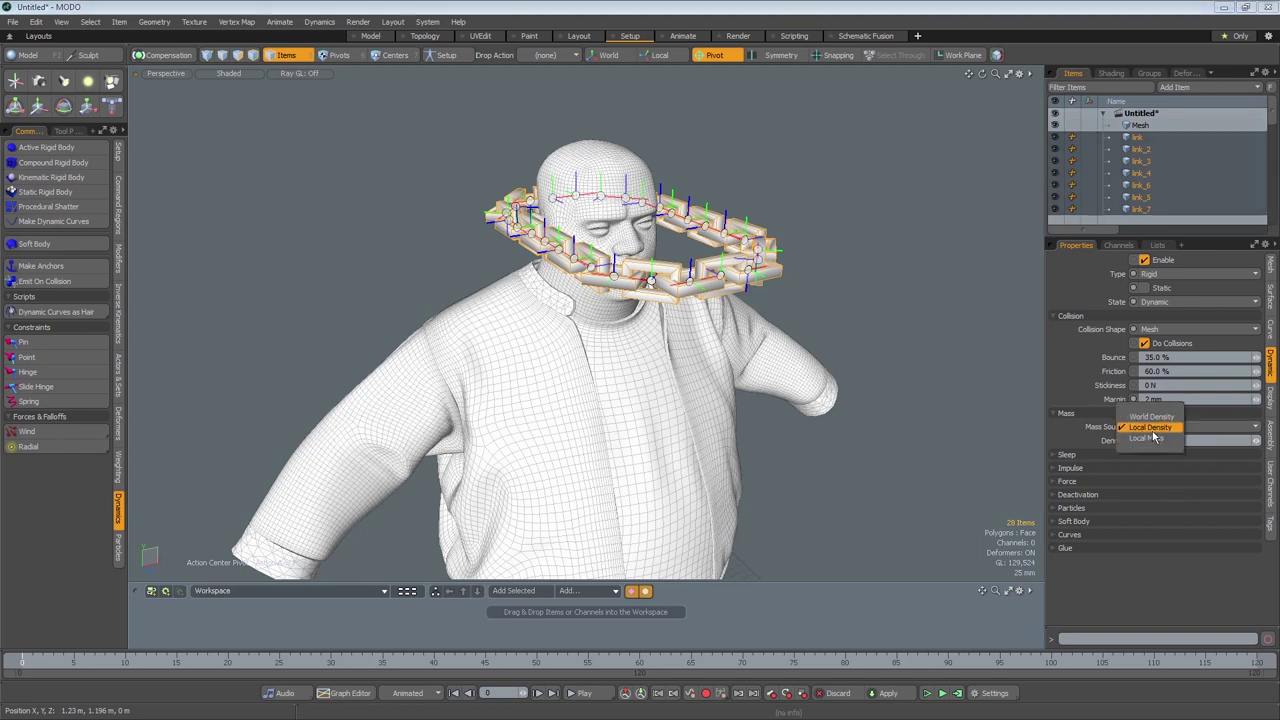
pyautogui.click(1152, 428)
pyautogui.click(1161, 430)
pyautogui.click(1157, 437)
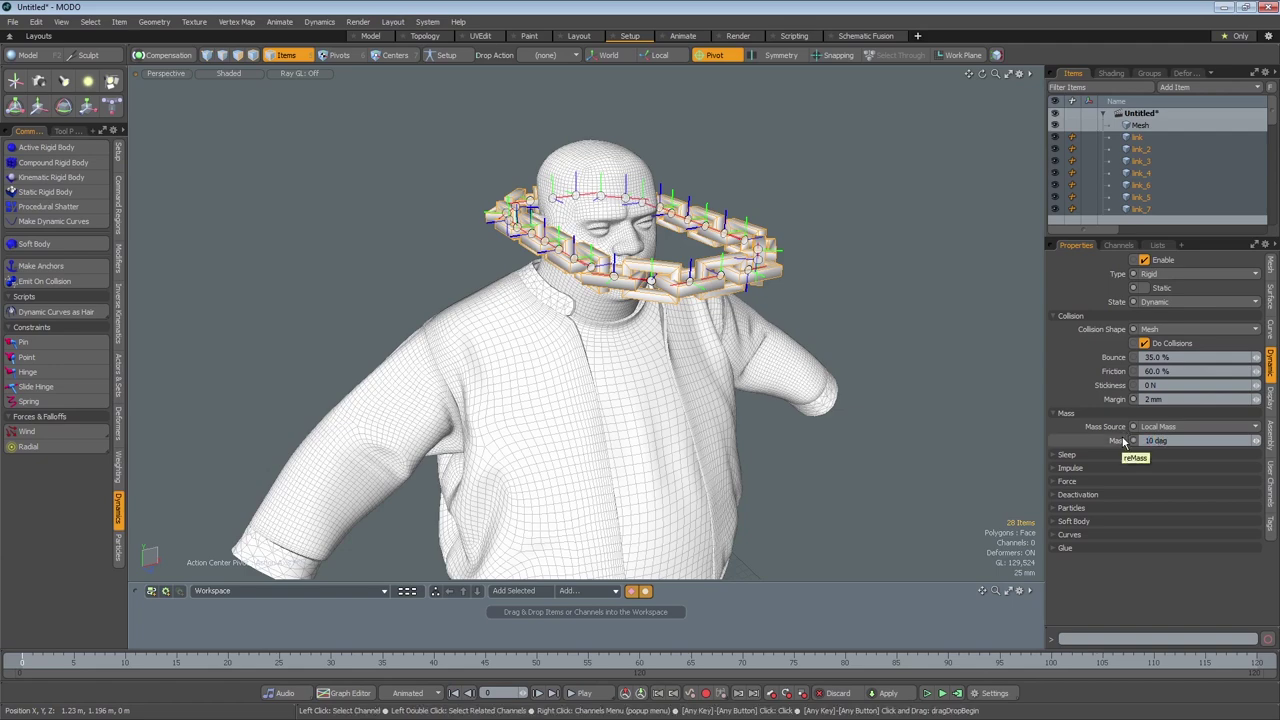
# Select all items and scrub the simulation so the chain drops onto the neck, checking frames 13–15.
pyautogui.hotkey('ctrl', 'a')
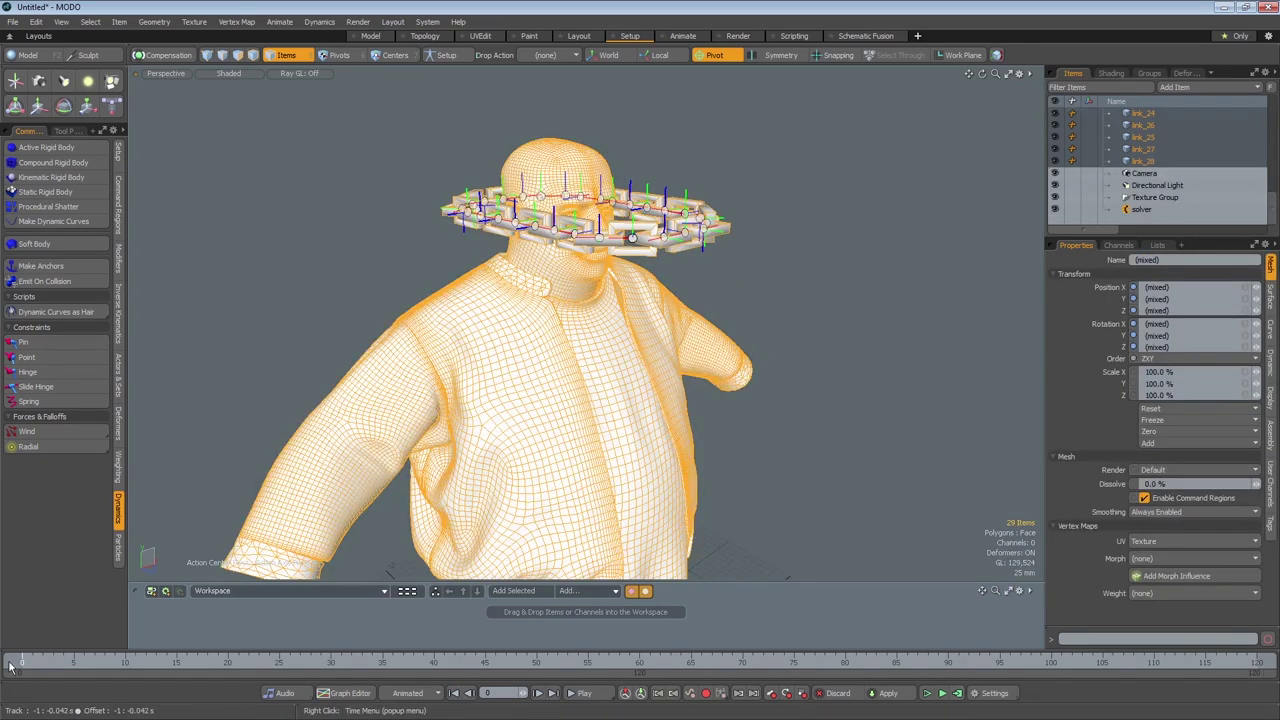
pyautogui.moveTo(25, 672); pyautogui.dragTo(176, 668)
pyautogui.keyDown('alt'); pyautogui.moveTo(700, 372); pyautogui.dragTo(900, 345); pyautogui.keyUp('alt')
pyautogui.click(900, 345)
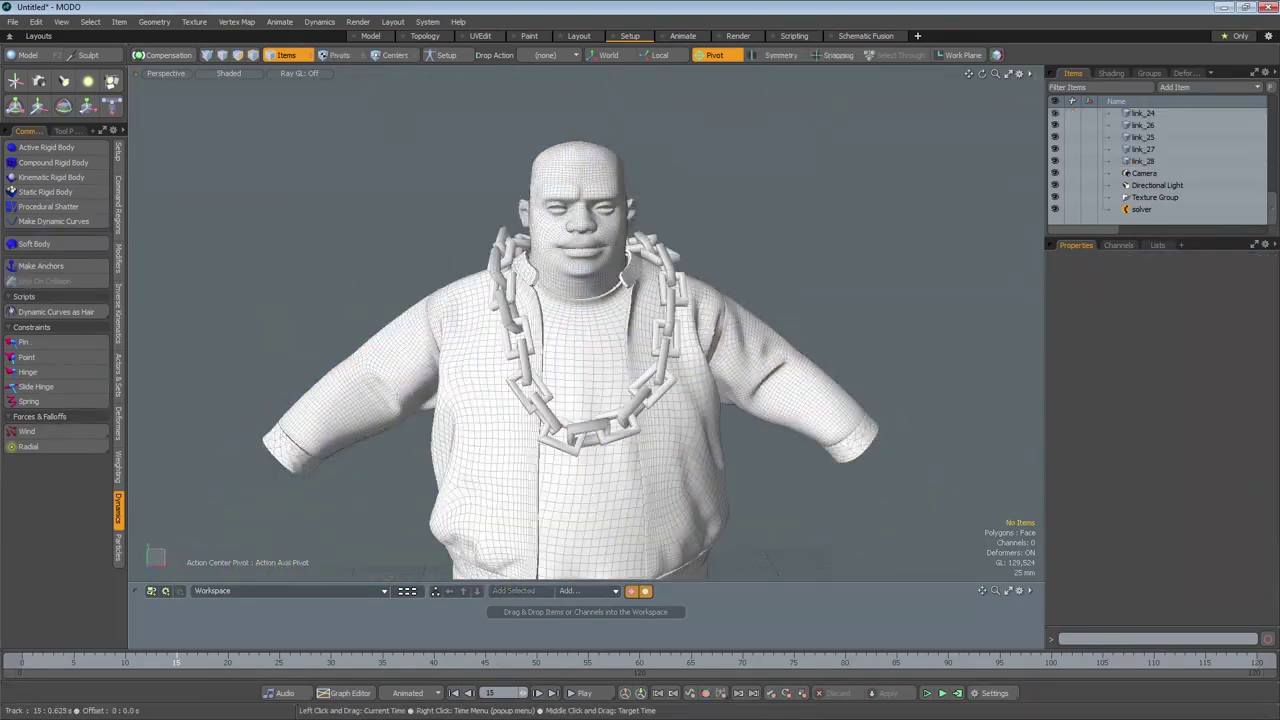
pyautogui.moveTo(166, 664)
pyautogui.mouseDown()
pyautogui.moveTo(128, 664)
pyautogui.moveTo(228, 664)
pyautogui.moveTo(156, 664)
pyautogui.mouseUp()
pyautogui.keyDown('alt'); pyautogui.moveTo(560, 430); pyautogui.dragTo(620, 430); pyautogui.keyUp('alt')
# Select the chain link items, show their position channel, and orbit around the draped chain.
pyautogui.click(1142, 161)
pyautogui.scroll(5, 1160, 160)
pyautogui.keyDown('shift'); pyautogui.click(1137, 137); pyautogui.keyUp('shift')
pyautogui.click(1173, 424)
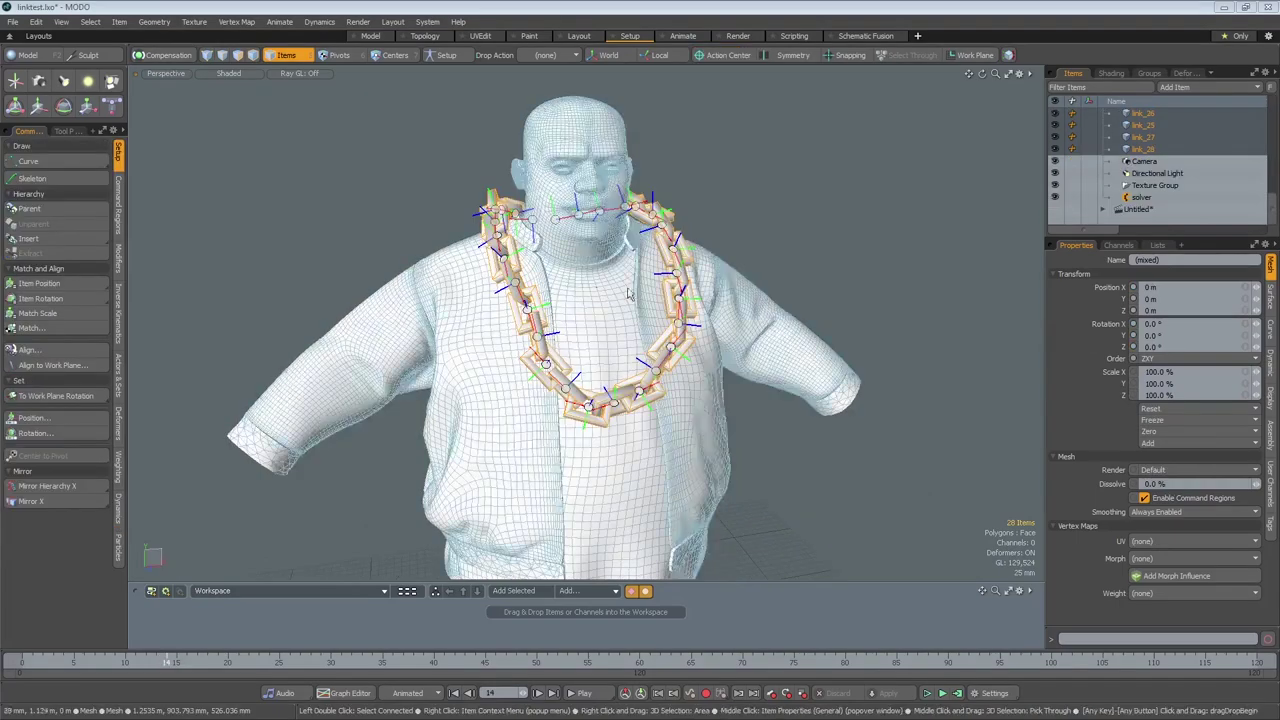
pyautogui.keyDown('alt'); pyautogui.moveTo(600, 320); pyautogui.dragTo(585, 287); pyautogui.keyUp('alt')
# In the Model layout, lasso-select the chain's polygons and paste them into a new empty scene.
pyautogui.click(372, 37)
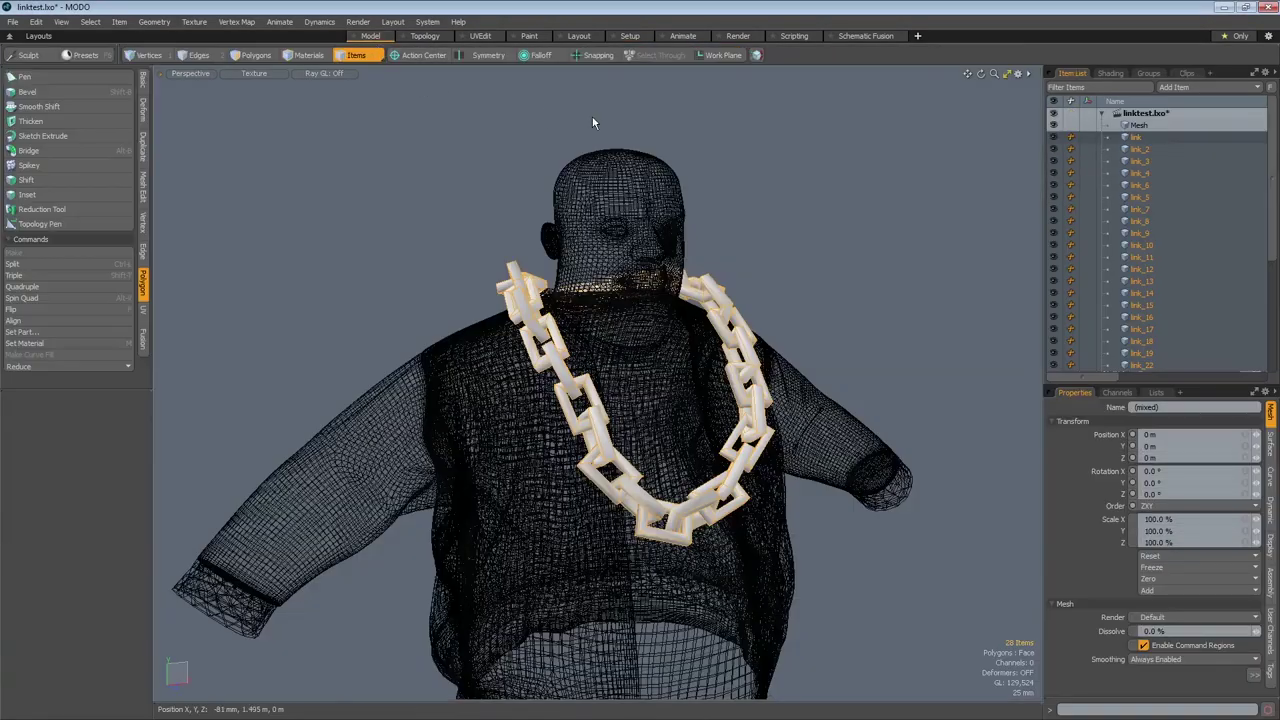
pyautogui.click(243, 56)
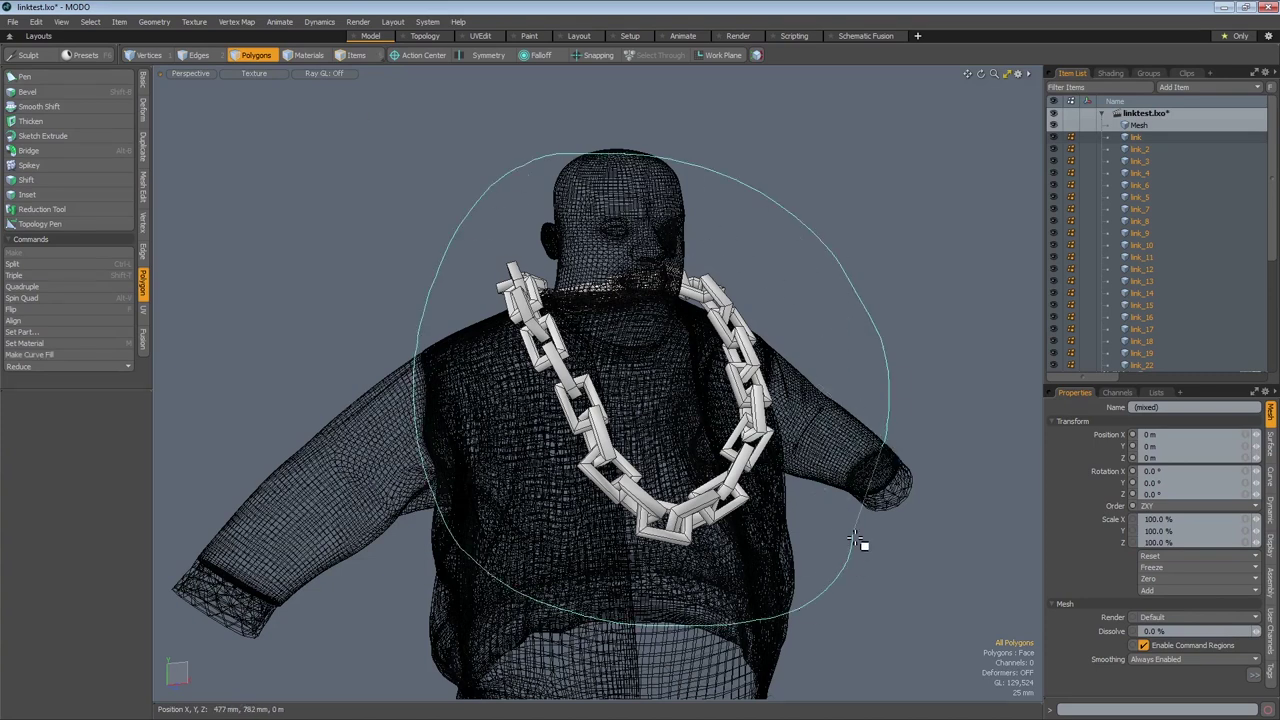
pyautogui.moveTo(551, 612)
pyautogui.mouseDown(button='right')
pyautogui.moveTo(846, 574)
pyautogui.moveTo(857, 540)
pyautogui.mouseUp(button='right')
pyautogui.press('h')
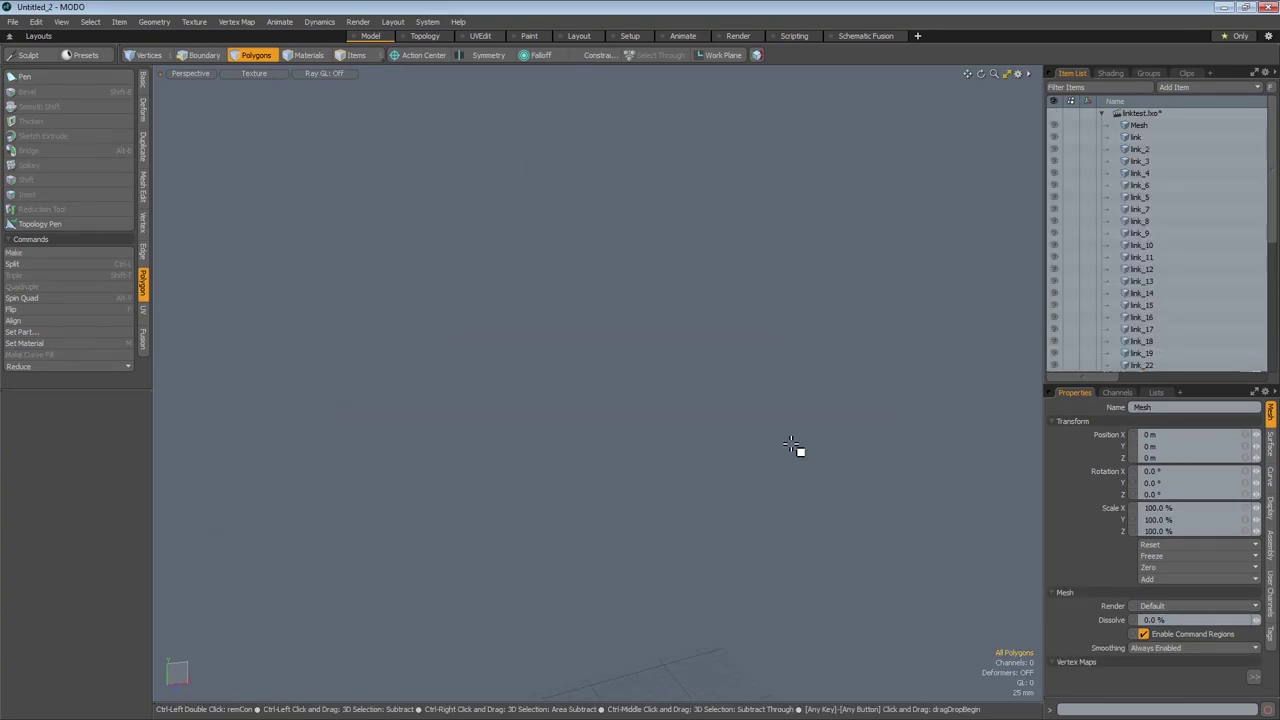
pyautogui.press('u')
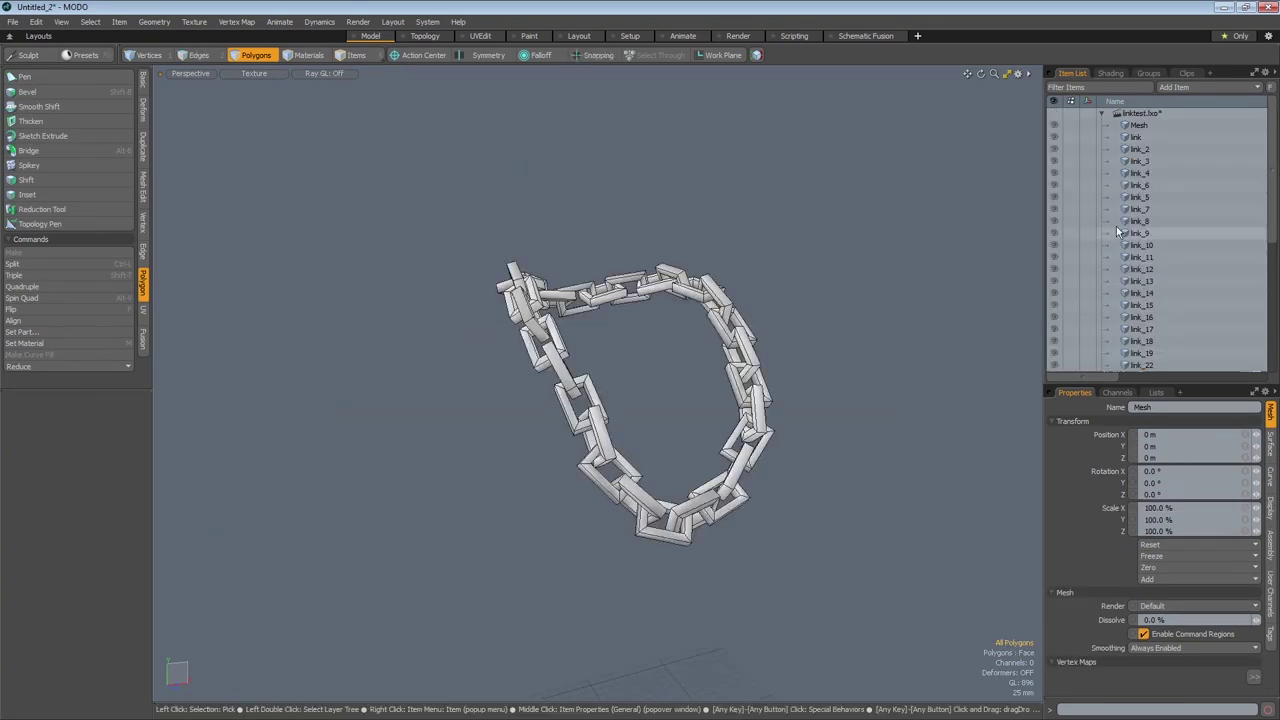
pyautogui.scroll(-6, 1187, 268)
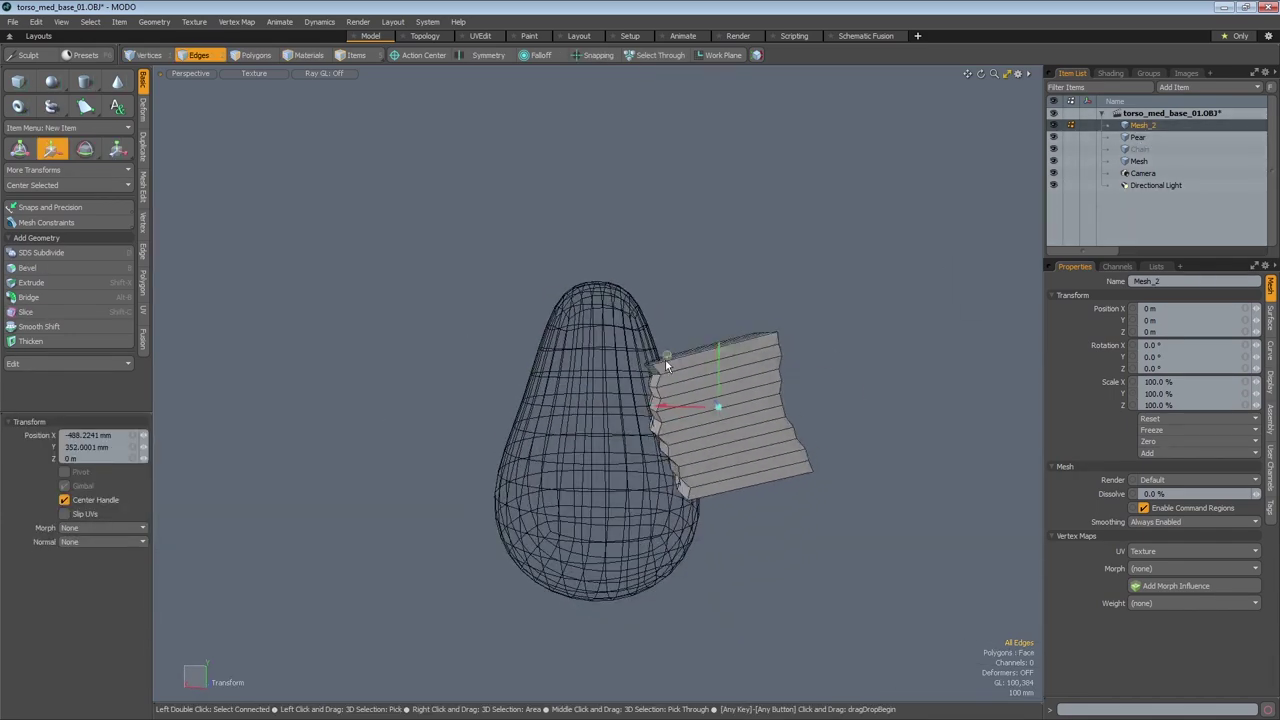
# Select the Pear item, add edges with the Transform tool, and orbit to a side view of the pear.
pyautogui.click(143, 283)
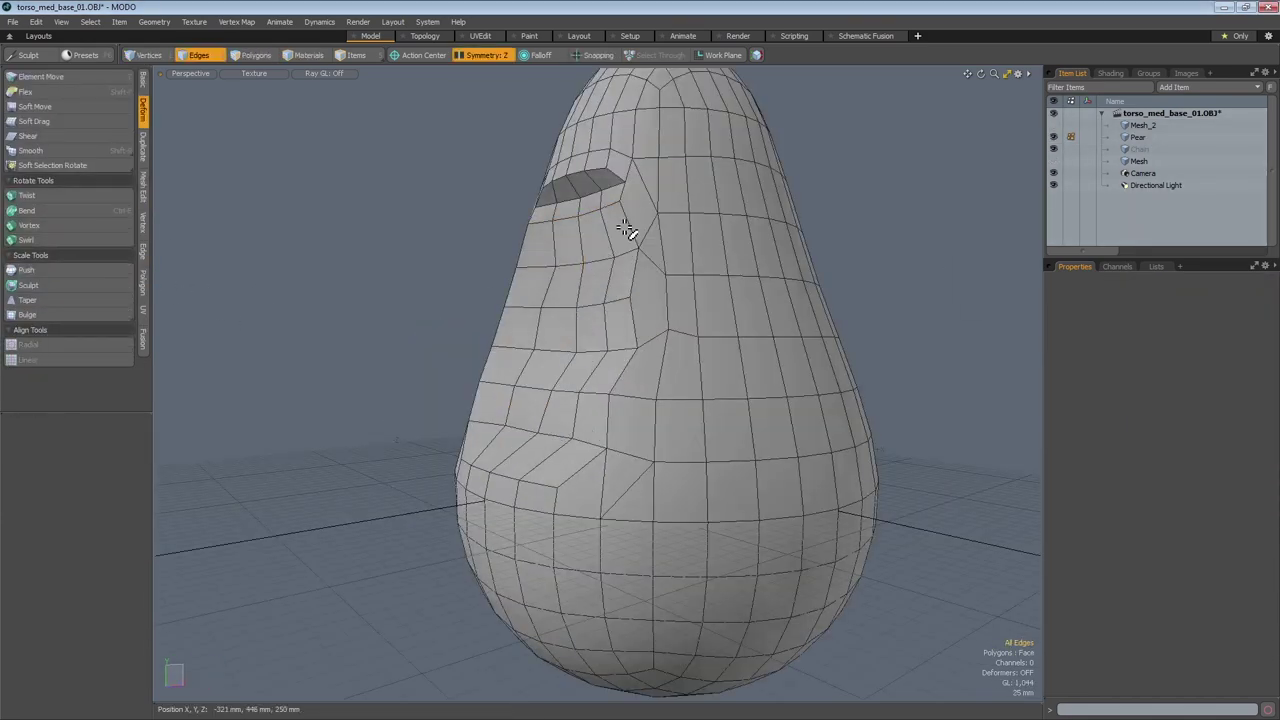
pyautogui.keyDown('shift'); pyautogui.click(643, 251); pyautogui.keyUp('shift')
pyautogui.press('w')
pyautogui.keyDown('alt'); pyautogui.moveTo(643, 251); pyautogui.dragTo(603, 180); pyautogui.keyUp('alt')
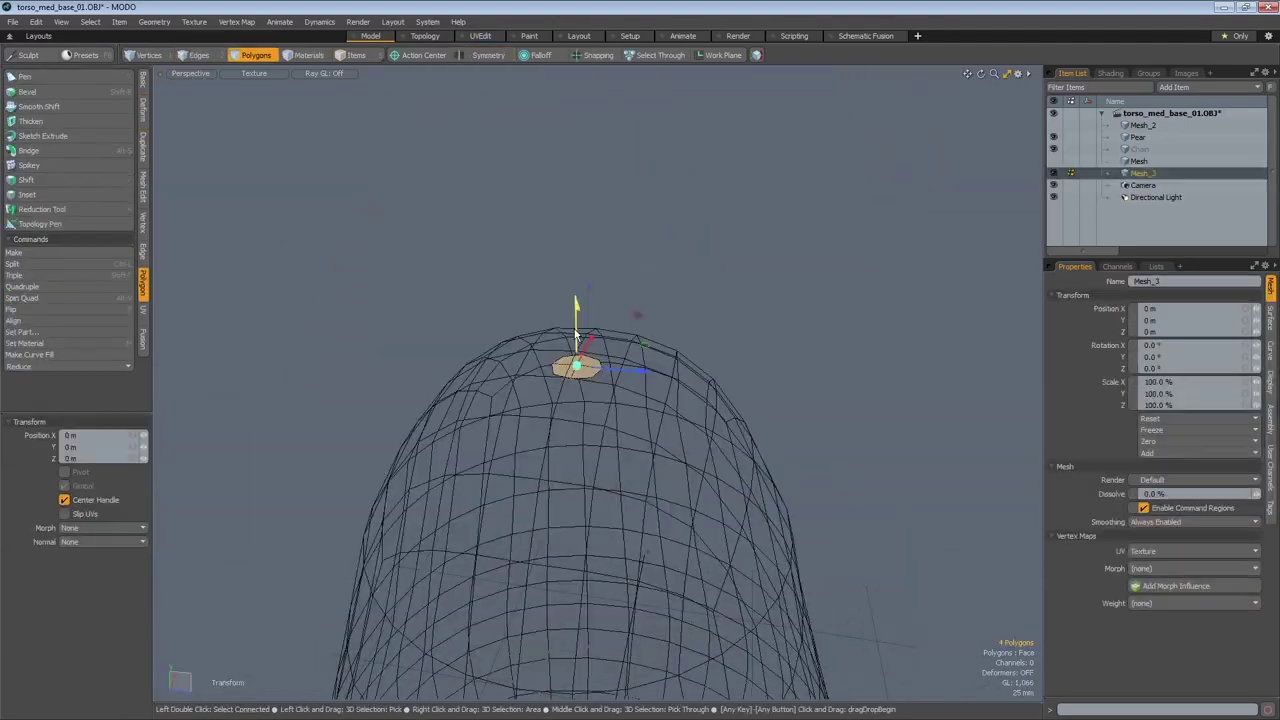
pyautogui.keyDown('alt'); pyautogui.moveTo(580, 310); pyautogui.dragTo(567, 248); pyautogui.keyUp('alt')
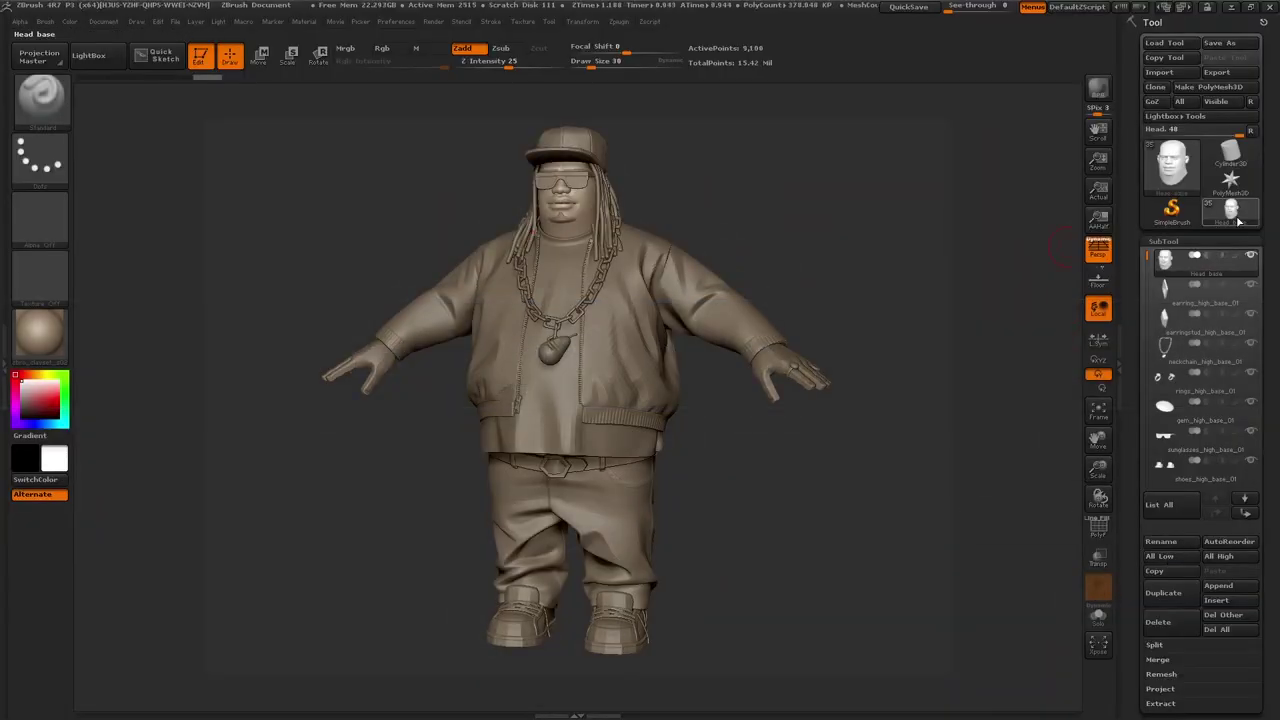
# Rename the next subtools Earring 2, Necklace and Rings.
pyautogui.press('Down')
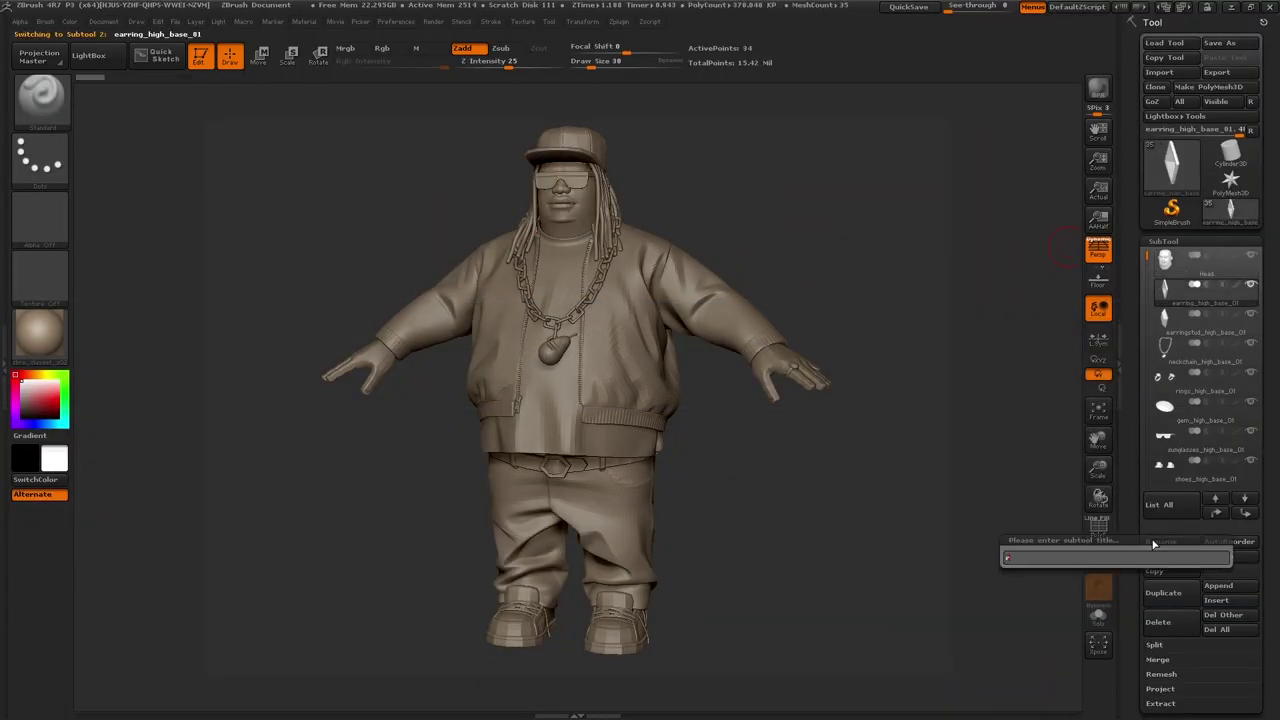
pyautogui.hotkey('ctrl', 'shift', 'r')
pyautogui.write('Earring 2')
pyautogui.press('Return')
pyautogui.press('Down')
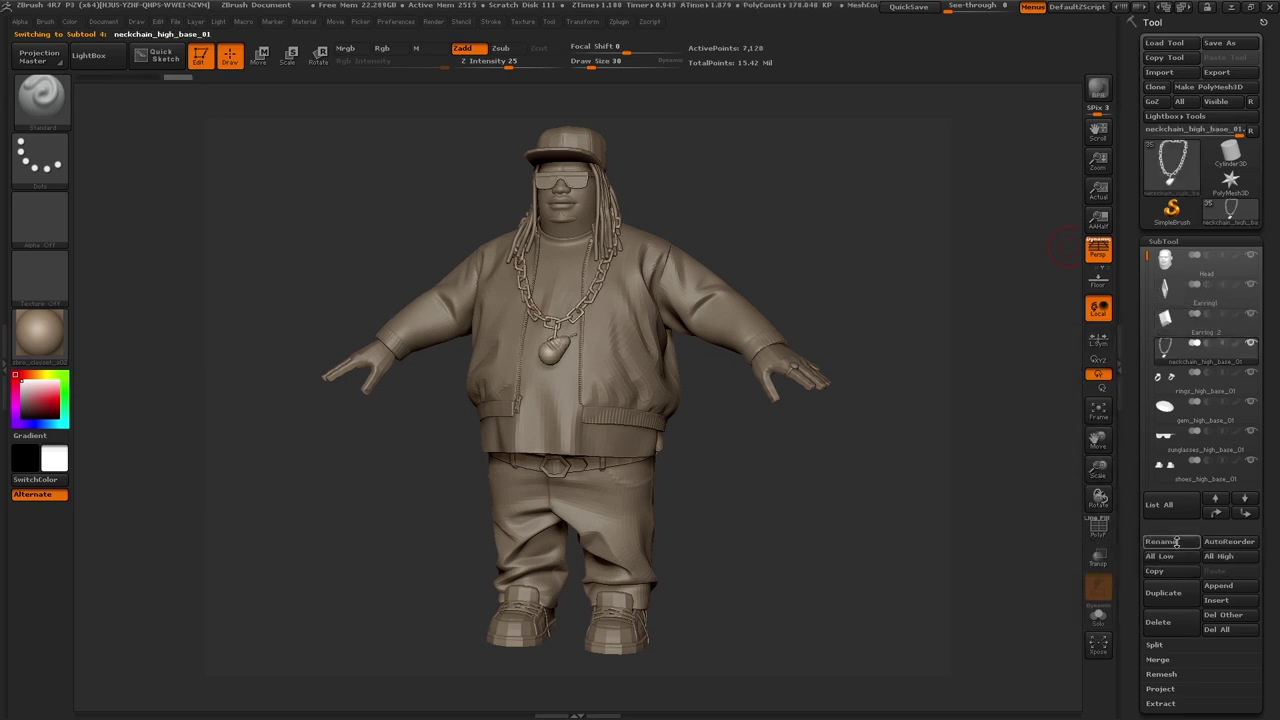
pyautogui.hotkey('ctrl', 'shift', 'r')
pyautogui.write('Necklace')
pyautogui.press('Return')
pyautogui.press('Down')
pyautogui.hotkey('ctrl', 'shift', 'r')
pyautogui.write('Rings')
pyautogui.press('Return')
# Rename the gem subtool Gem and the second shoes subtool Shoes2.
pyautogui.press('Down')
pyautogui.hotkey('ctrl', 'shift', 'r')
pyautogui.write('Gem')
pyautogui.press('Return')
pyautogui.press('Down')
pyautogui.click(1162, 542)
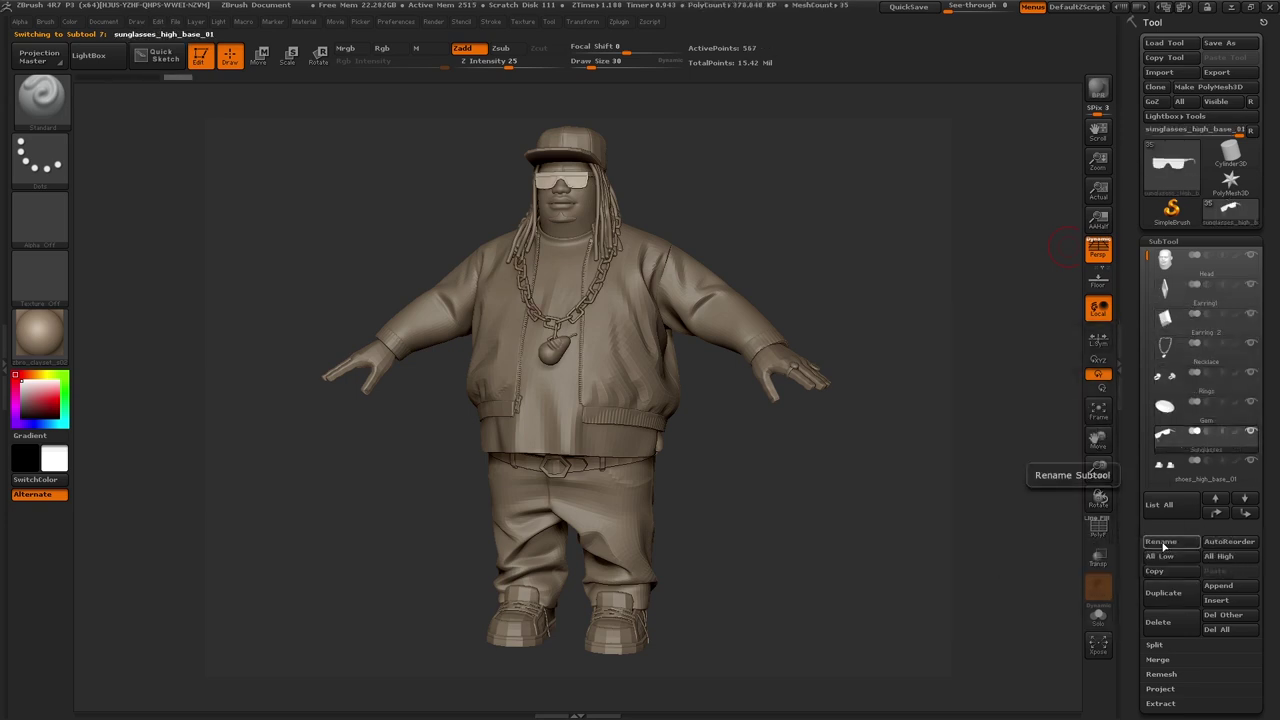
pyautogui.press('Down')
pyautogui.click(1163, 544)
pyautogui.press('Down')
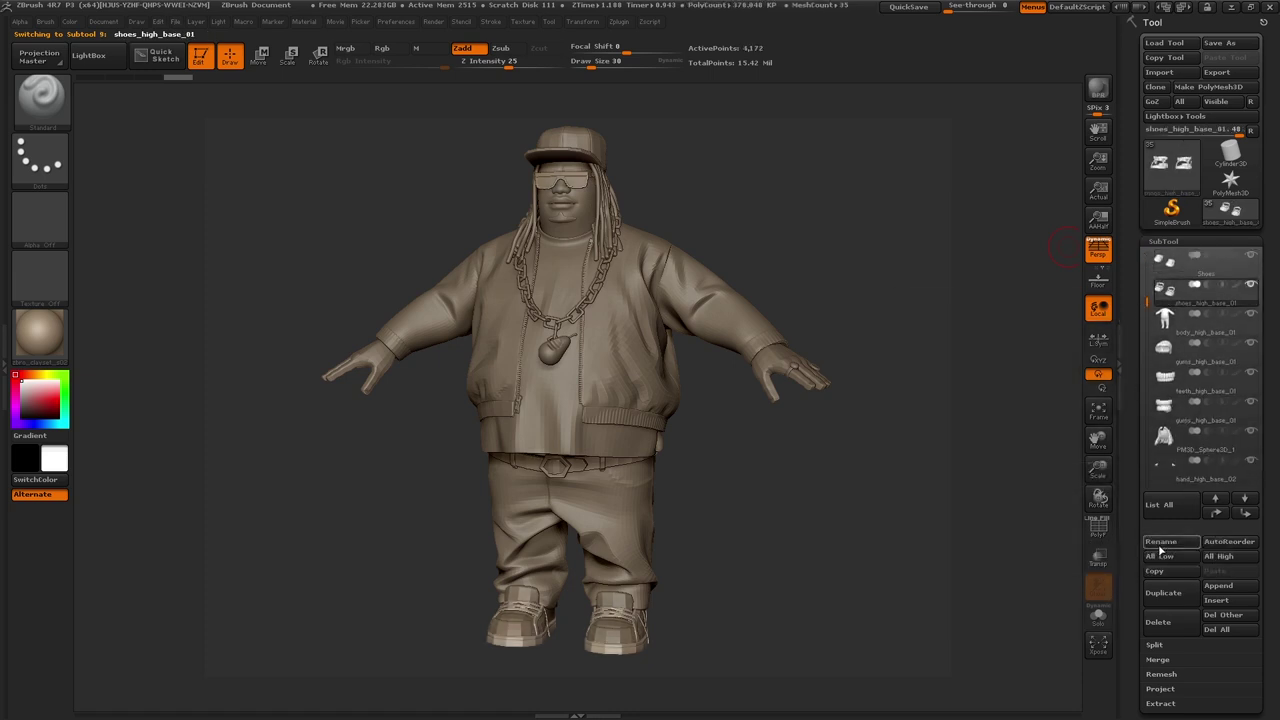
pyautogui.write('2')
pyautogui.press('Return')
pyautogui.press('Down')
pyautogui.click(1162, 543)
# Rename the body and gums-piece subtools Body and Mouthsock.
pyautogui.write('Body')
pyautogui.press('Return')
pyautogui.press('Down')
pyautogui.click(1164, 547)
pyautogui.write('mouthsock')
pyautogui.press('Return')
# Name the teeth and gums subtools Teeth and Gums.
pyautogui.press('Down')
pyautogui.click(1165, 543)
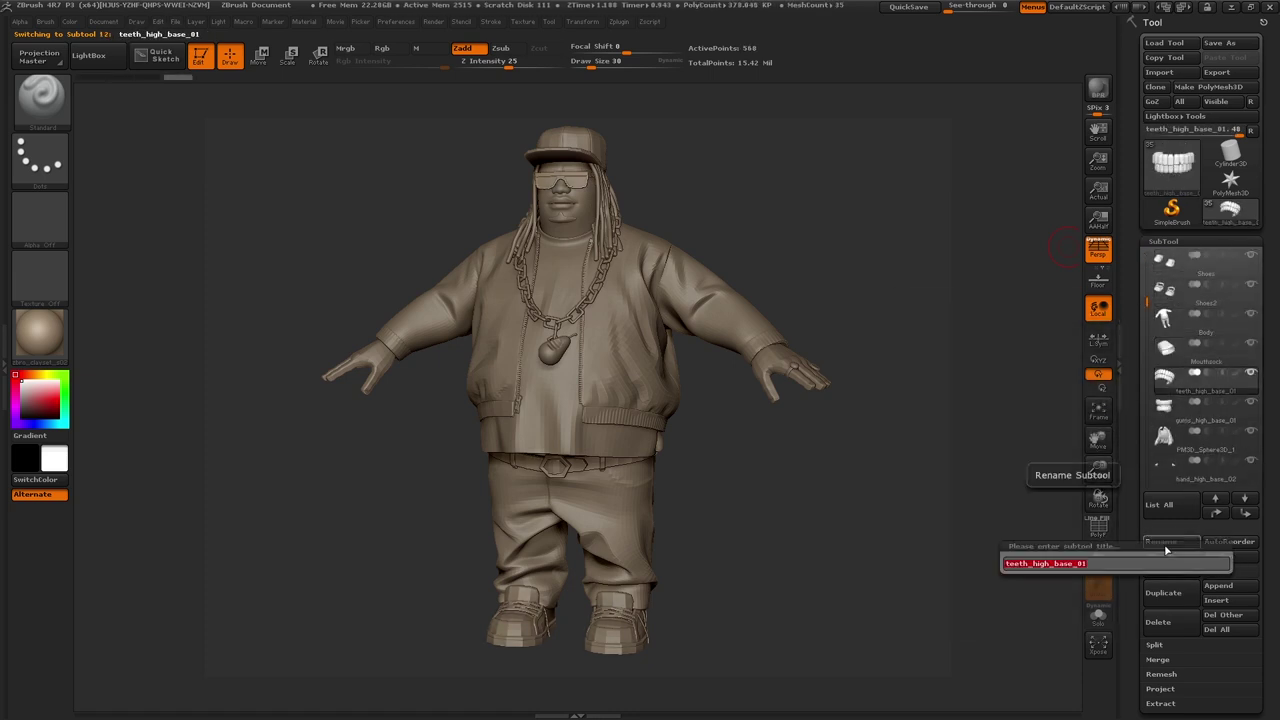
pyautogui.write('Teeth')
pyautogui.press('Return')
pyautogui.press('Down')
pyautogui.click(1172, 543)
pyautogui.write('gums')
pyautogui.press('Return')
# Rename the hat subtool Hat and delete the extra cuffs subtool.
pyautogui.press('Down')
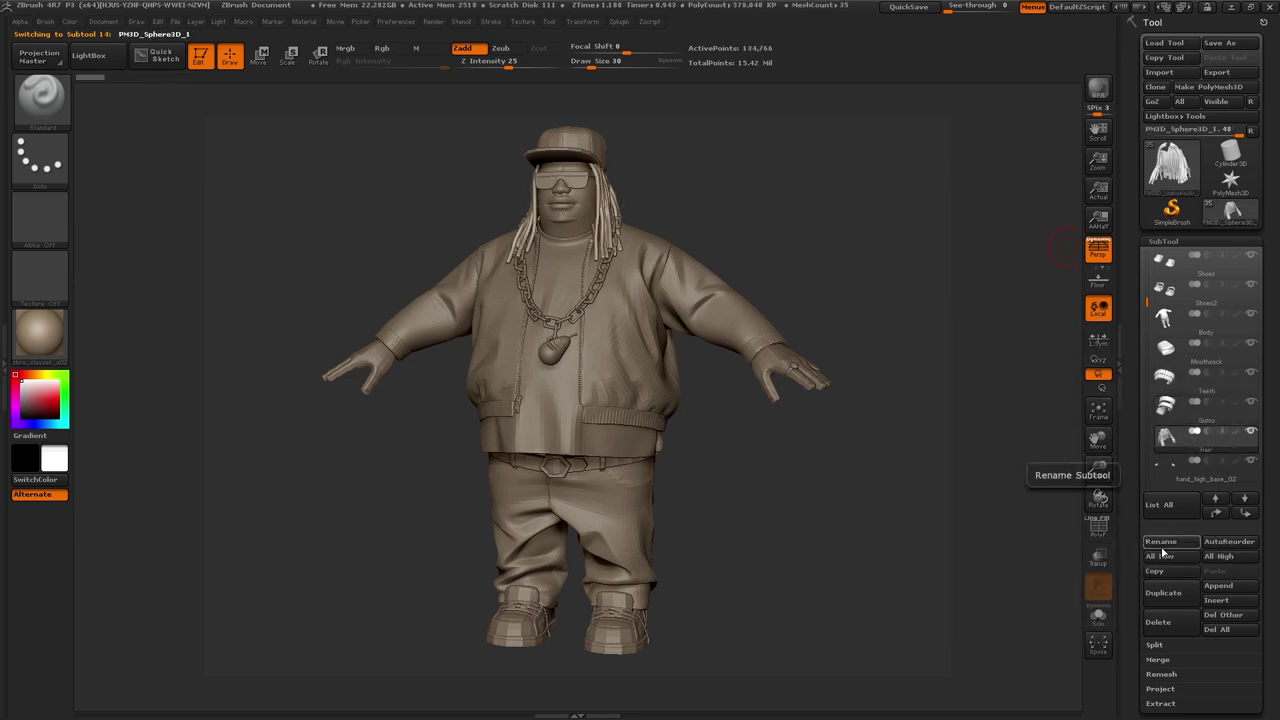
pyautogui.press('Down')
pyautogui.click(1162, 546)
pyautogui.press('Down')
pyautogui.press('Down')
pyautogui.press('Down')
pyautogui.press('Down')
pyautogui.press('Down')
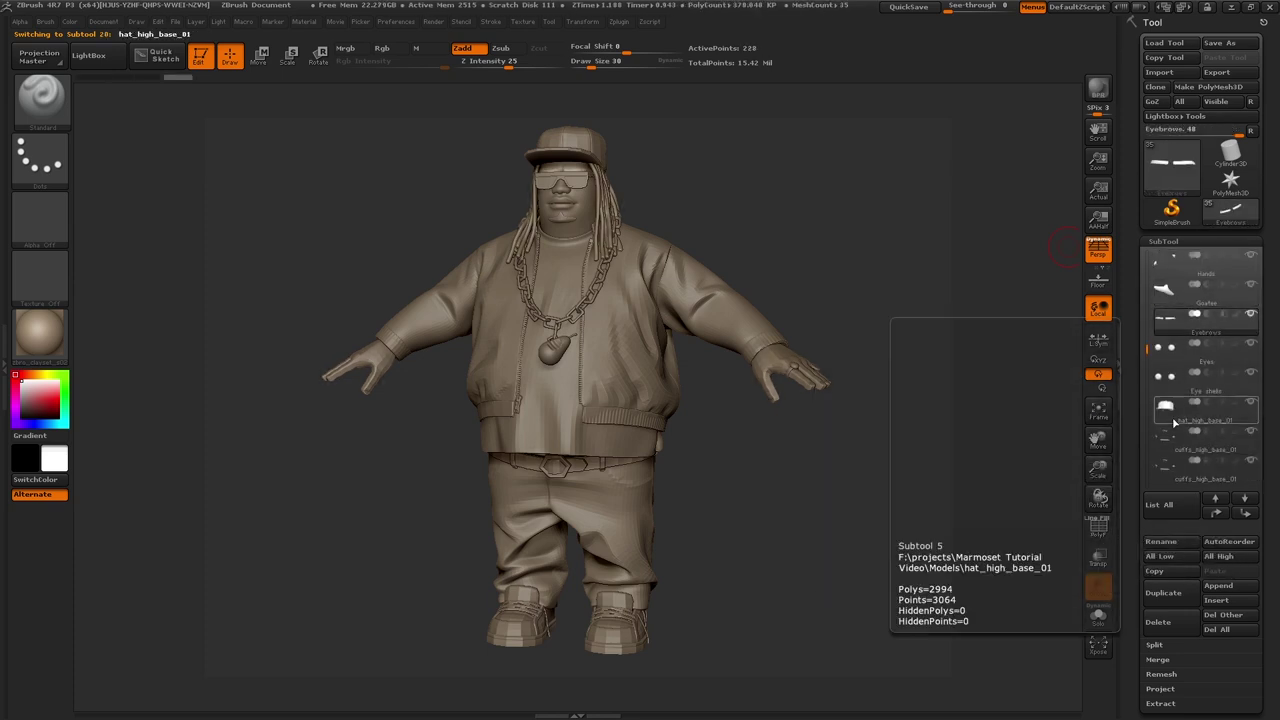
pyautogui.write('Hat')
pyautogui.press('Return')
pyautogui.press('Down')
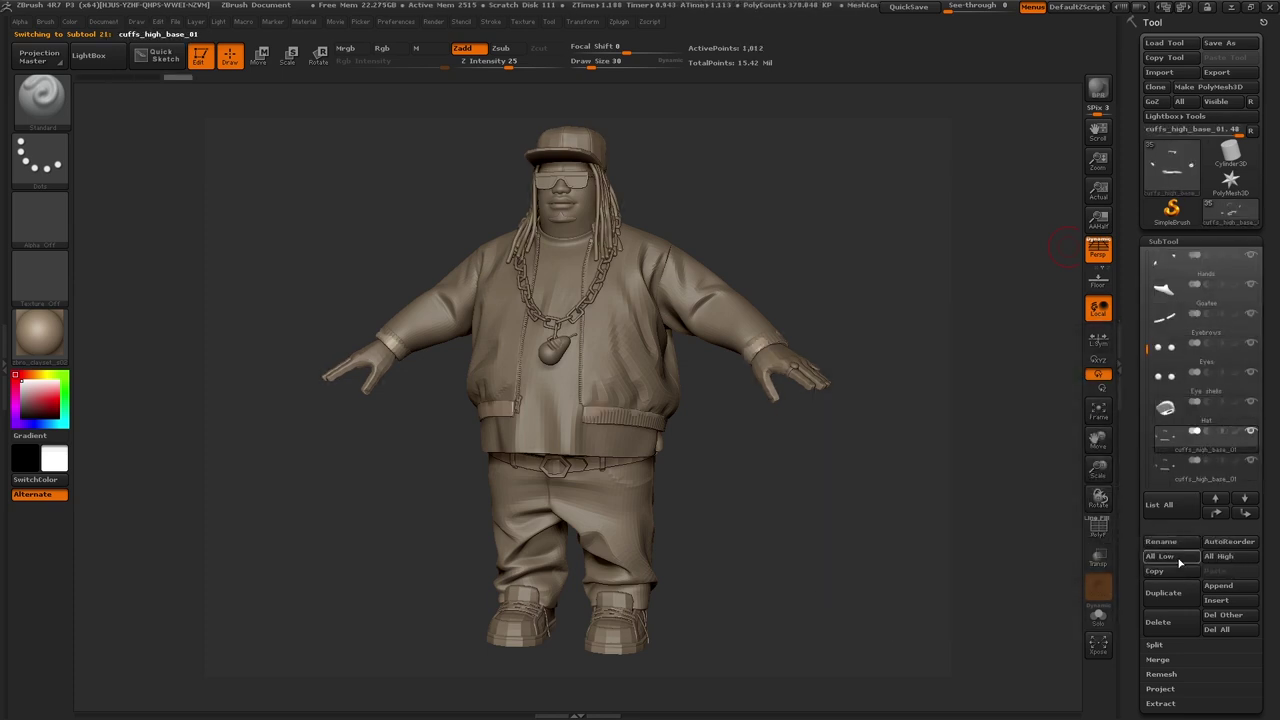
pyautogui.click(1183, 632)
# Rename Extract15 to Zipper, the cuffs subtool to Cuffs, and Extract14 to Jacketbody front.
pyautogui.click(1173, 323)
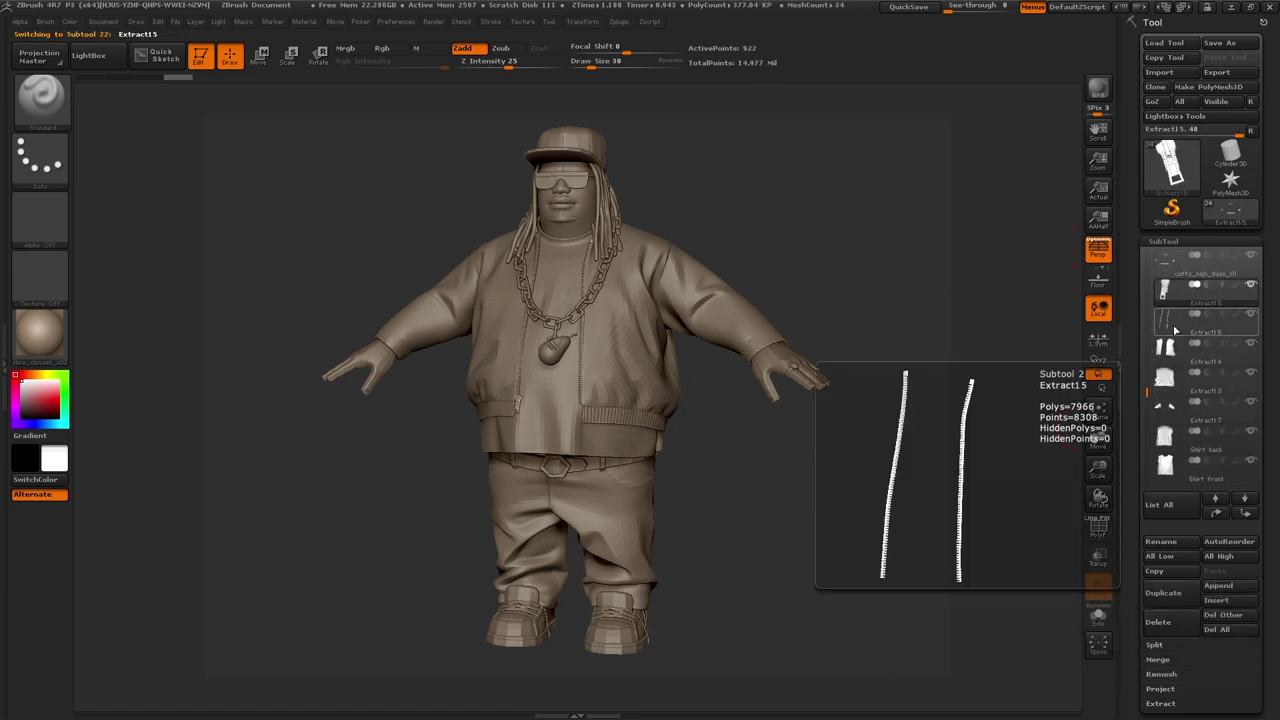
pyautogui.click(1160, 541)
pyautogui.write('Zipper')
pyautogui.press('Return')
pyautogui.press('Up')
pyautogui.press('Up')
pyautogui.click(1160, 541)
pyautogui.write('Cuffs')
pyautogui.press('Return')
pyautogui.press('Down')
pyautogui.press('Down')
pyautogui.press('Down')
pyautogui.click(1160, 541)
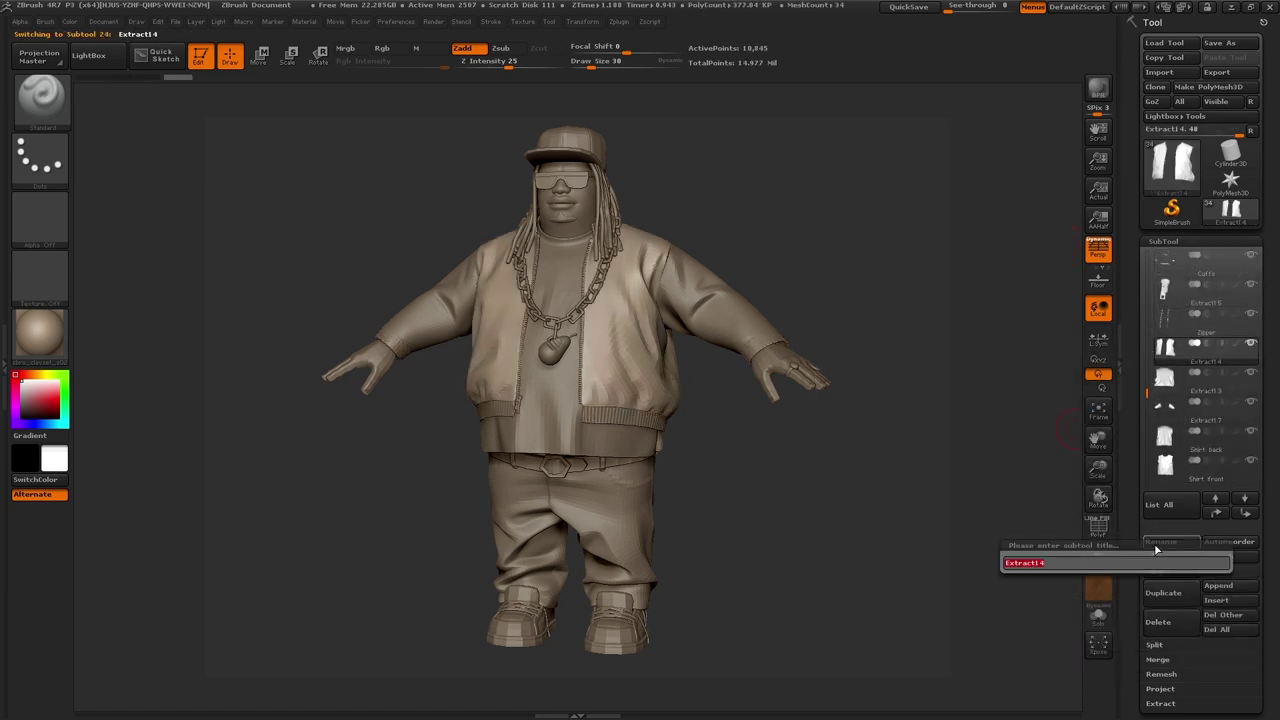
pyautogui.write('front')
pyautogui.press('Return')
# Rename Extract13 to jacketbody back and the left pocket subtool to pocket left.
pyautogui.press('Down')
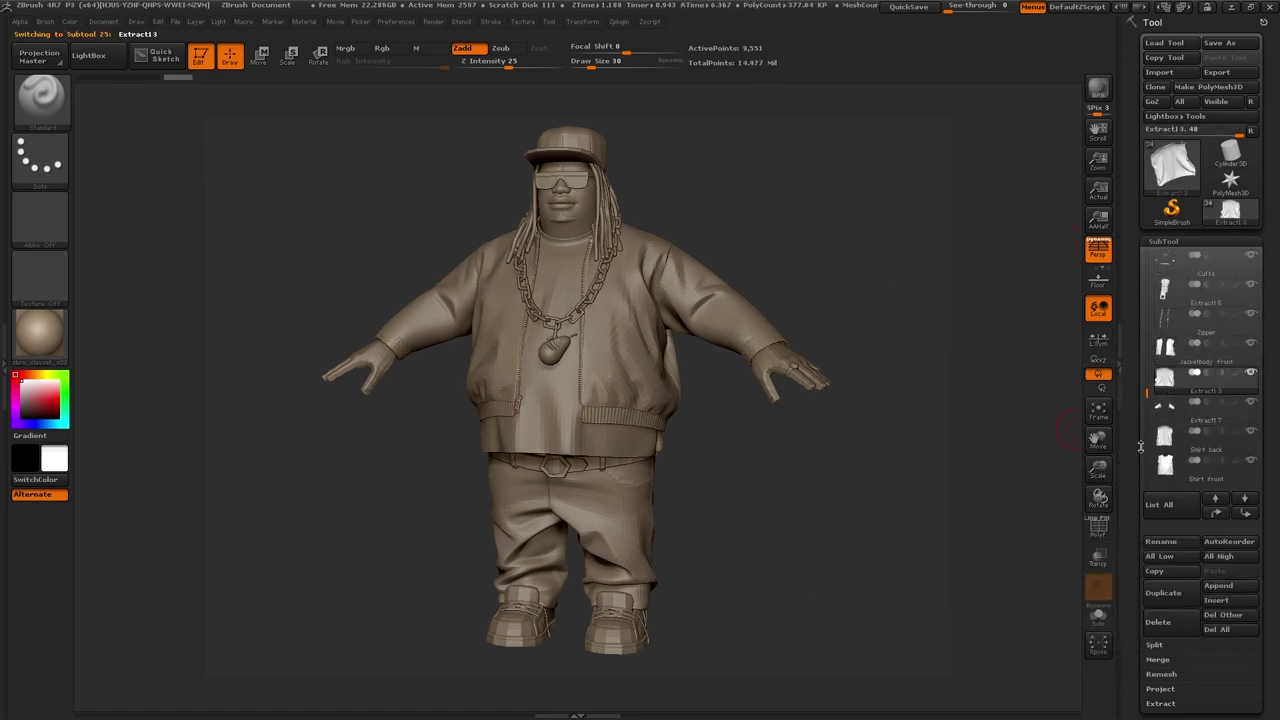
pyautogui.click(1173, 545)
pyautogui.write('jacketbody back')
pyautogui.press('Return')
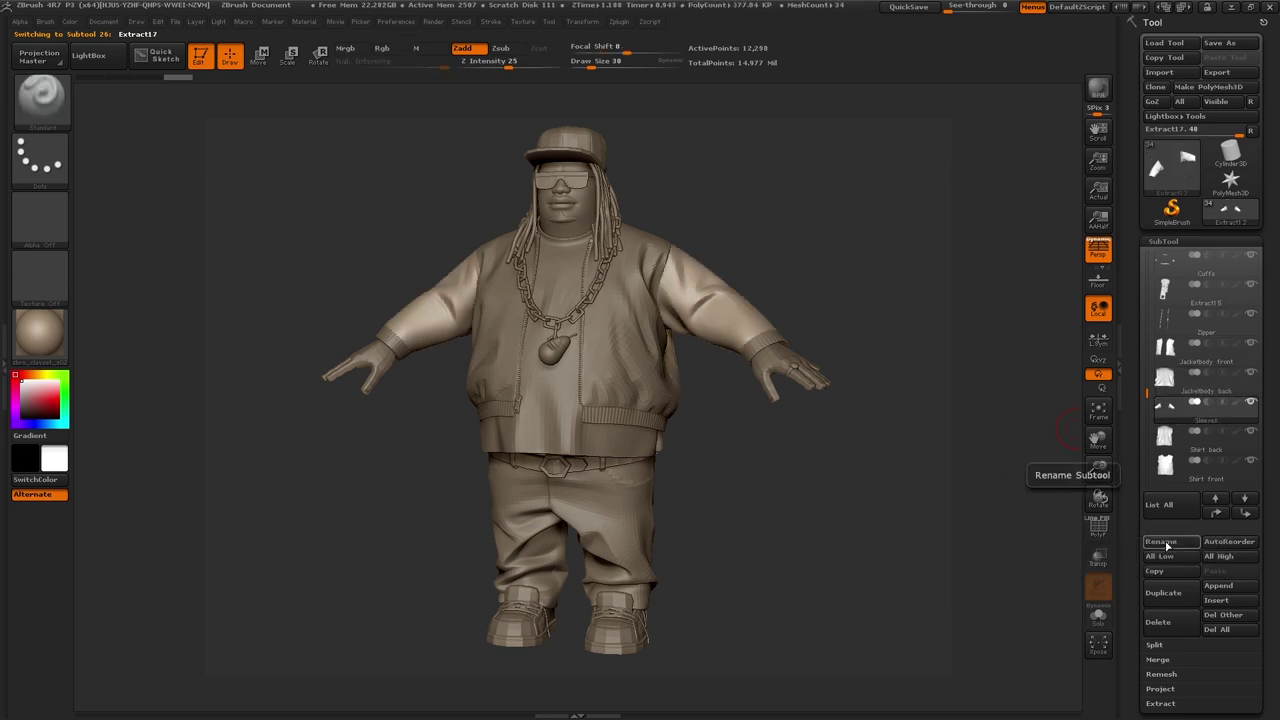
pyautogui.press('Down')
pyautogui.press('Down')
# Name the remaining subtools pocket right, pants and belt.
pyautogui.press('Down')
pyautogui.press('Down')
pyautogui.moveTo(1098, 497); pyautogui.dragTo(1140, 500)
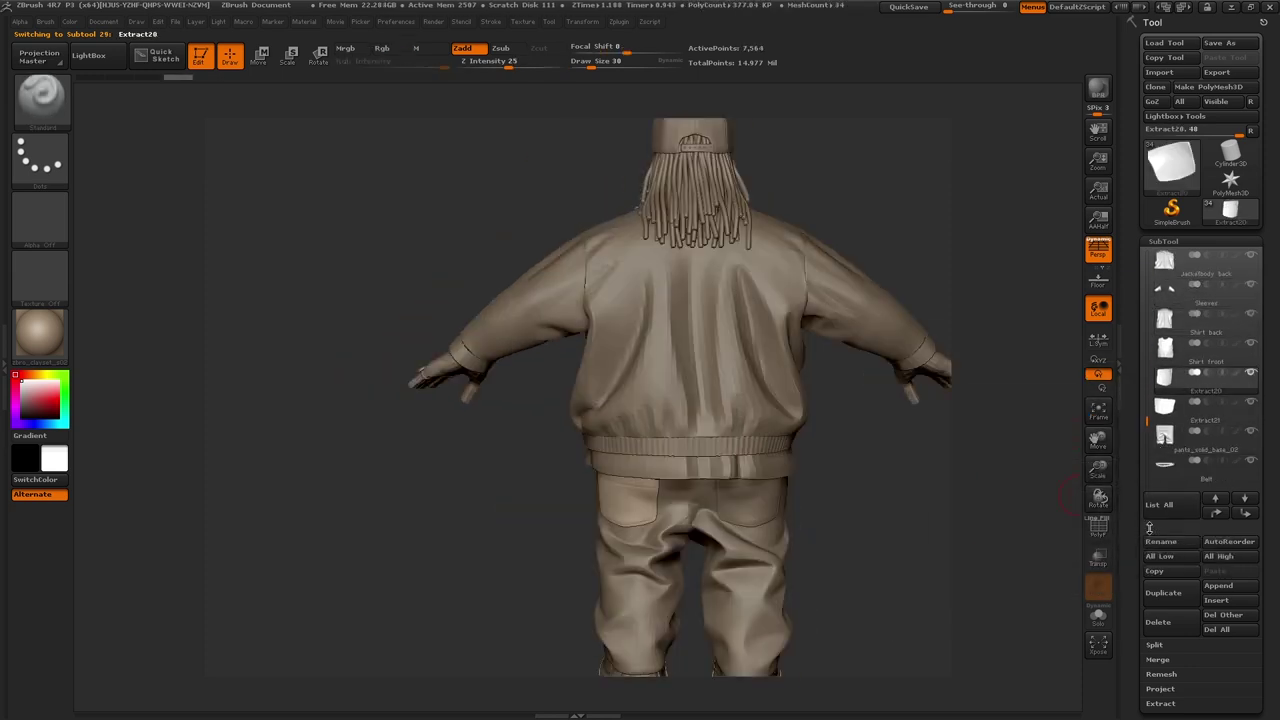
pyautogui.click(1160, 541)
pyautogui.write('pocket left')
pyautogui.press('Return')
pyautogui.press('Down')
pyautogui.click(1160, 541)
pyautogui.write('pocket right')
pyautogui.press('Return')
pyautogui.press('Down')
pyautogui.click(1160, 541)
pyautogui.write('pants')
pyautogui.press('Return')
pyautogui.press('Down')
pyautogui.click(1160, 541)
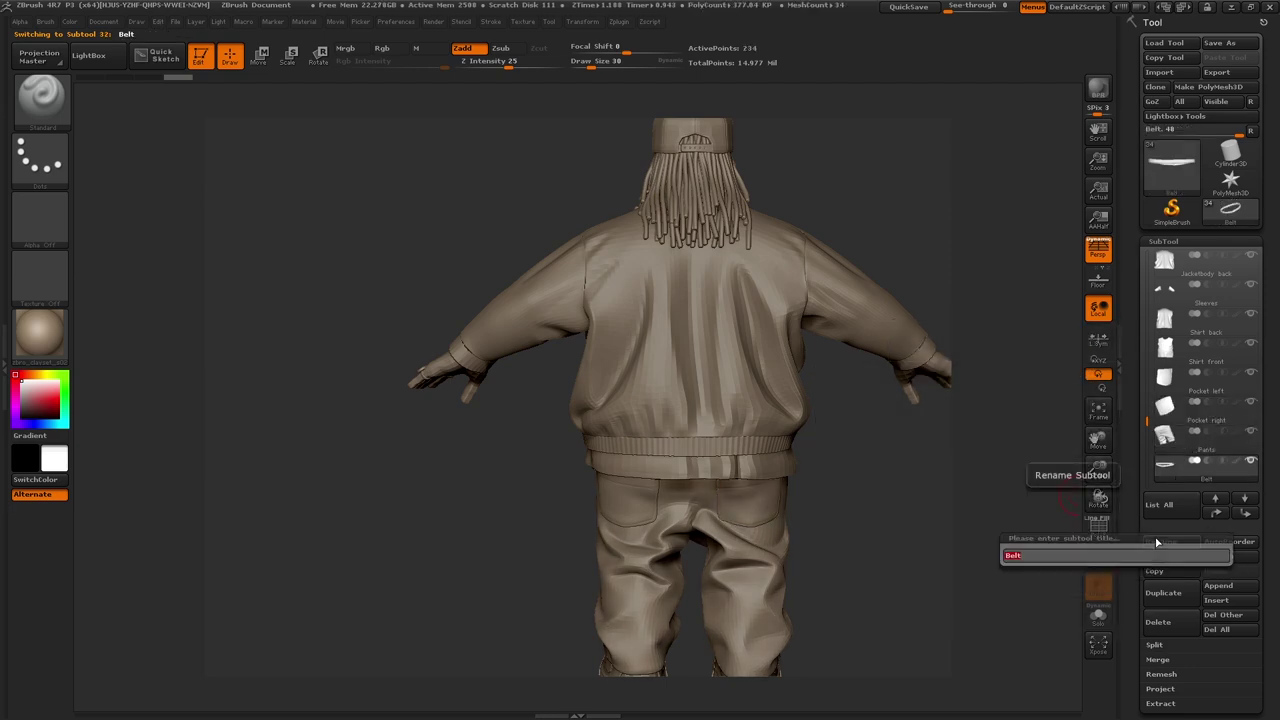
pyautogui.write('belt')
pyautogui.press('Return')
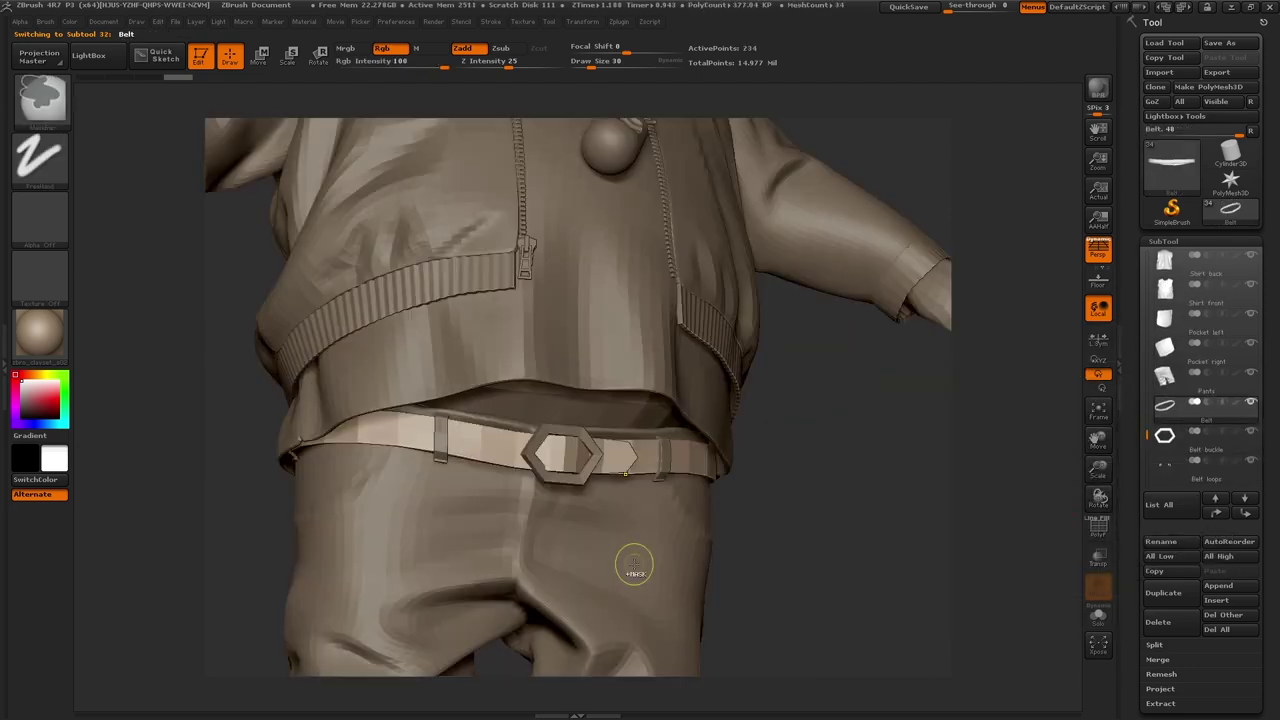
pyautogui.press('Down')
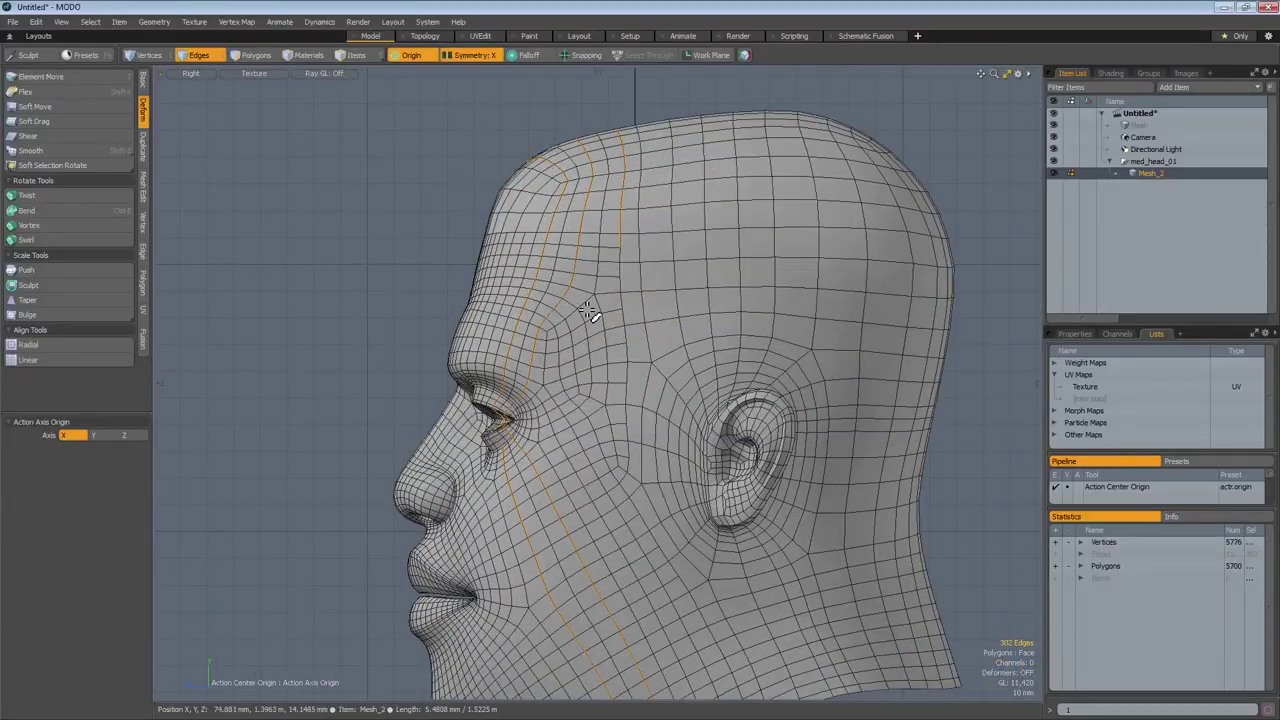
# Pan across the retopologised face and orbit the hand mesh to inspect their topology.
pyautogui.scroll(-3, 620, 390)
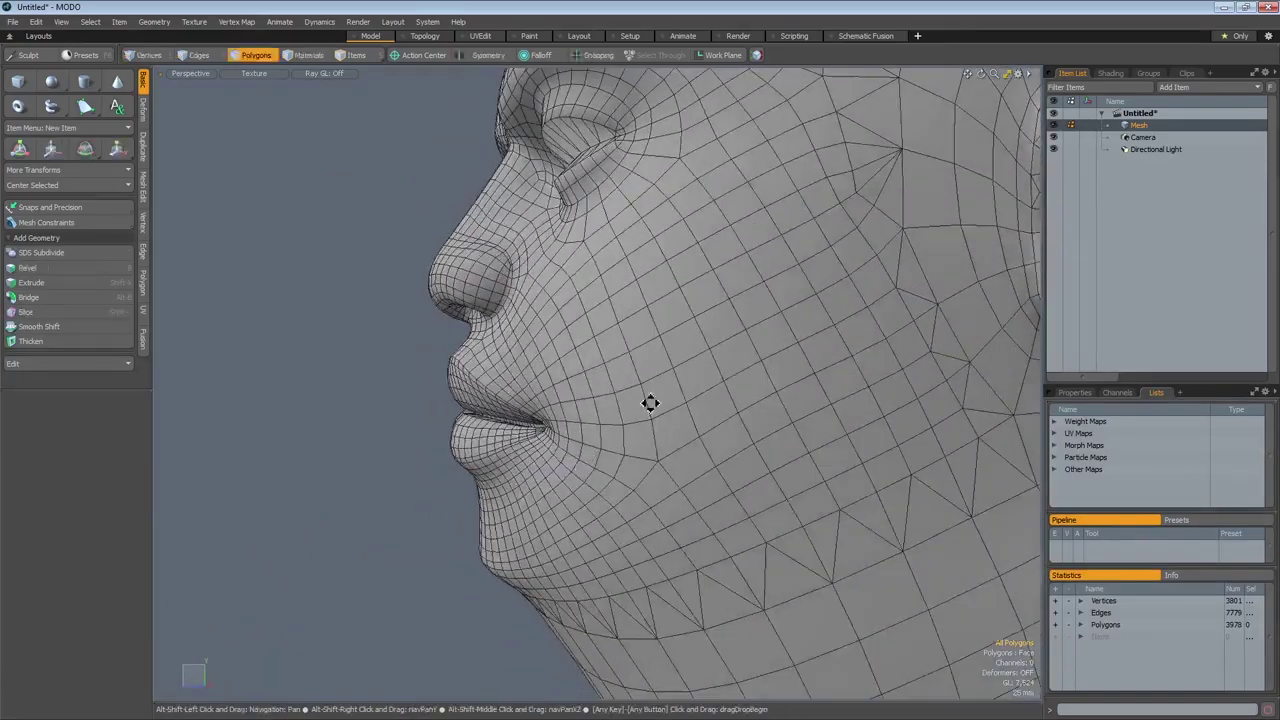
pyautogui.keyDown('alt'); pyautogui.keyDown('shift'); pyautogui.moveTo(723, 277); pyautogui.dragTo(717, 285); pyautogui.keyUp('shift'); pyautogui.keyUp('alt')
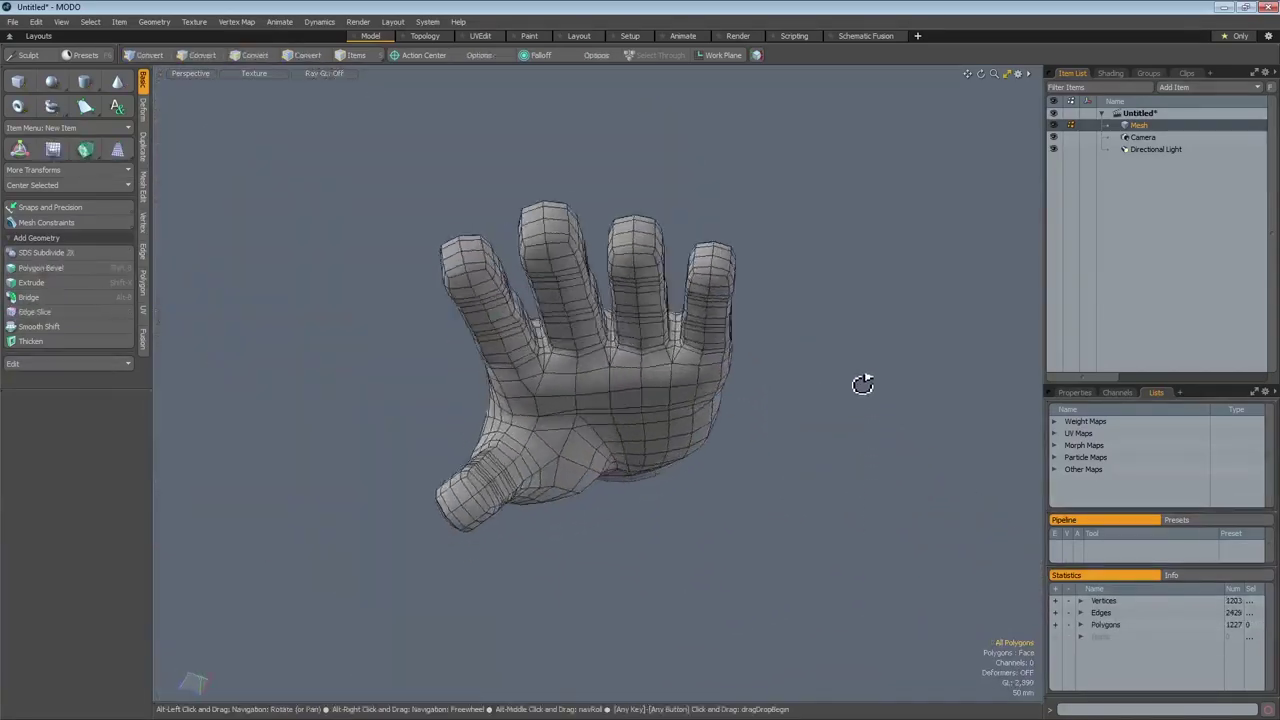
pyautogui.keyDown('alt'); pyautogui.moveTo(862, 384); pyautogui.dragTo(731, 611); pyautogui.keyUp('alt')
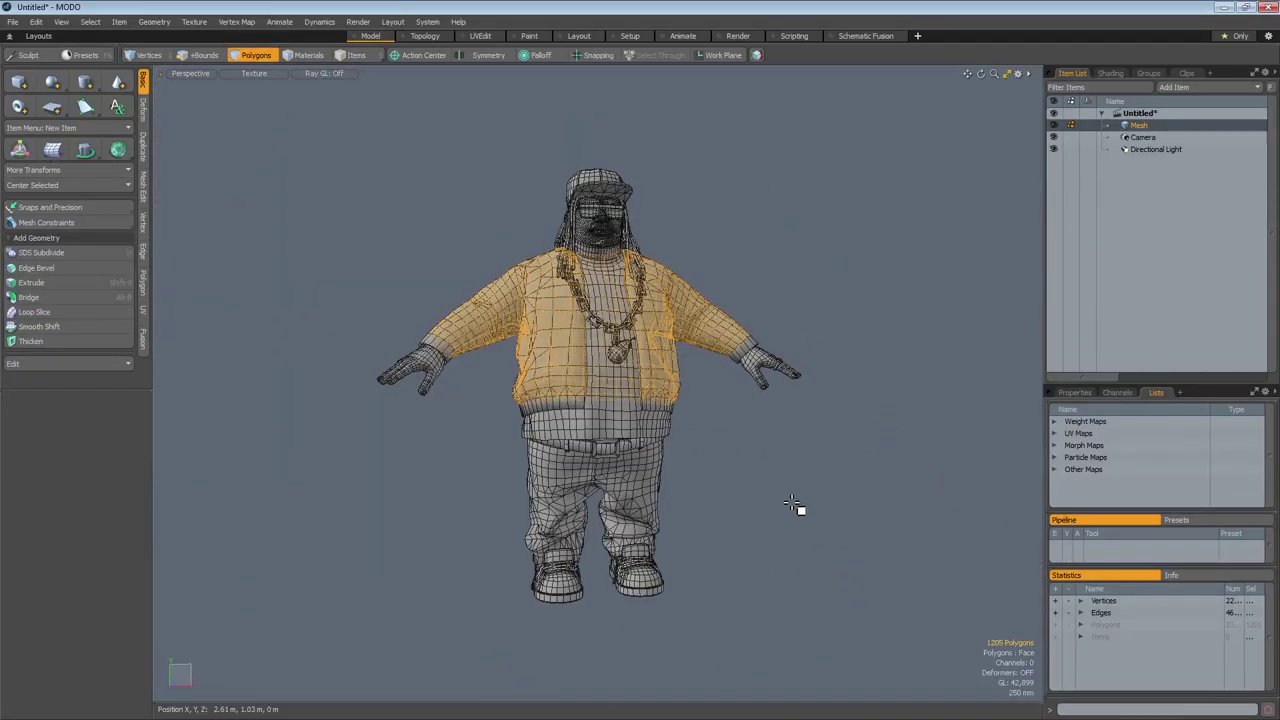
# Zoom and orbit onto the jacket sleeve and extend the edge selection along its inner side.
pyautogui.moveTo(567, 290)
pyautogui.keyDown('ctrl'); pyautogui.keyDown('alt'); pyautogui.mouseDown()
pyautogui.moveTo(614, 492)
pyautogui.moveTo(611, 365)
pyautogui.moveTo(588, 393)
pyautogui.moveTo(564, 290)
pyautogui.mouseUp(); pyautogui.keyUp('alt'); pyautogui.keyUp('ctrl')
pyautogui.keyDown('alt'); pyautogui.moveTo(580, 343); pyautogui.dragTo(595, 397); pyautogui.keyUp('alt')
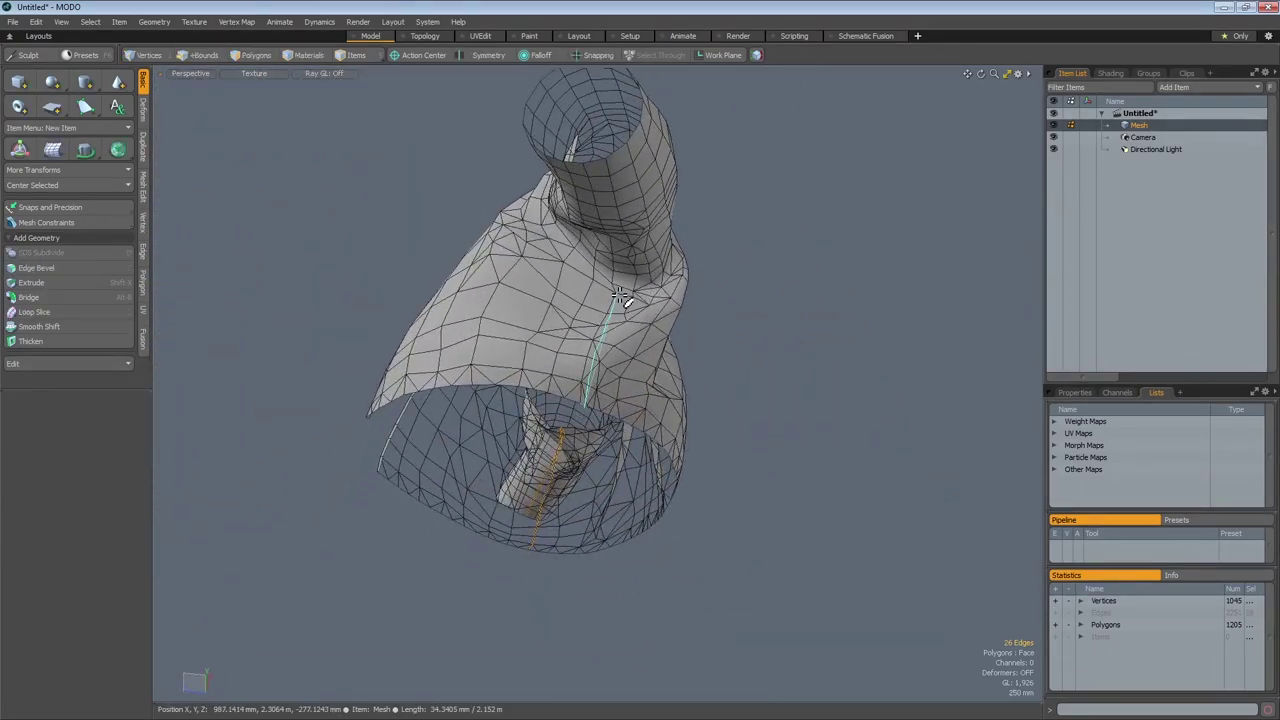
pyautogui.keyDown('shift'); pyautogui.click(578, 412); pyautogui.keyUp('shift')
pyautogui.keyDown('alt'); pyautogui.moveTo(578, 412); pyautogui.dragTo(635, 267); pyautogui.keyUp('alt')
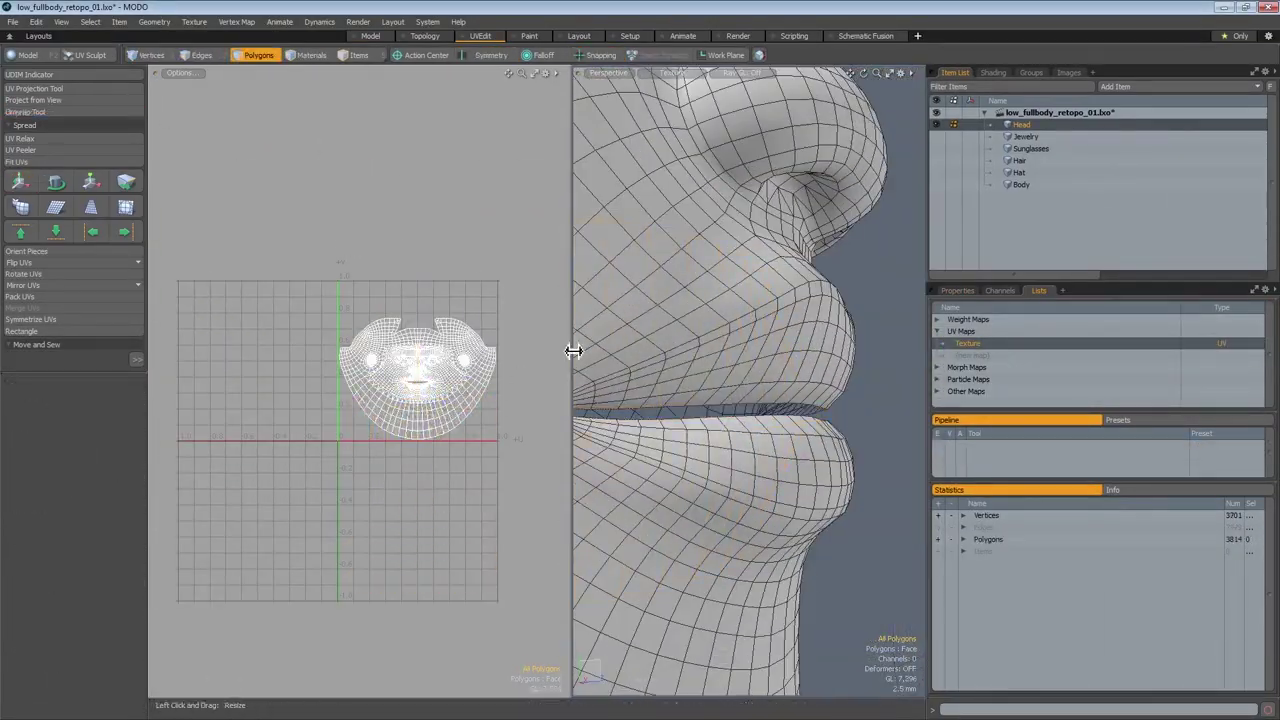
# Run UV Relax on the Body's band strip, then reshape it from the quick UV pie menu.
pyautogui.click(60, 138)
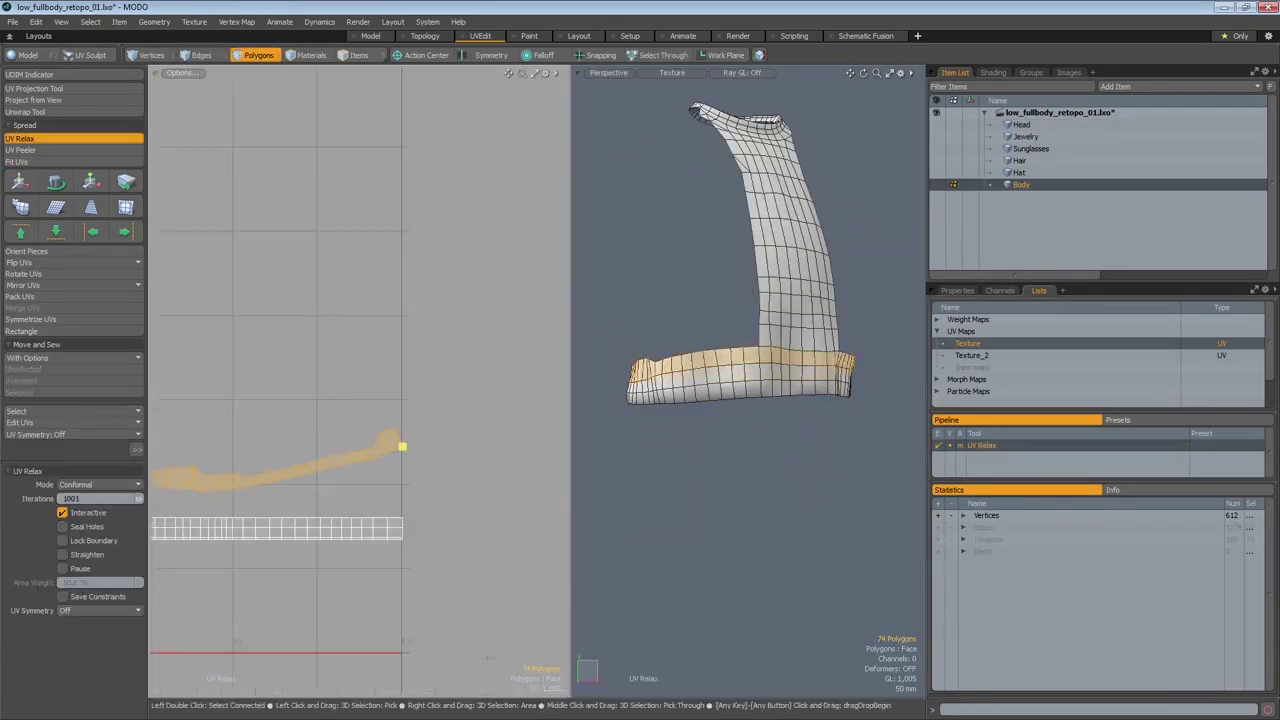
pyautogui.scroll(-5, 346, 429)
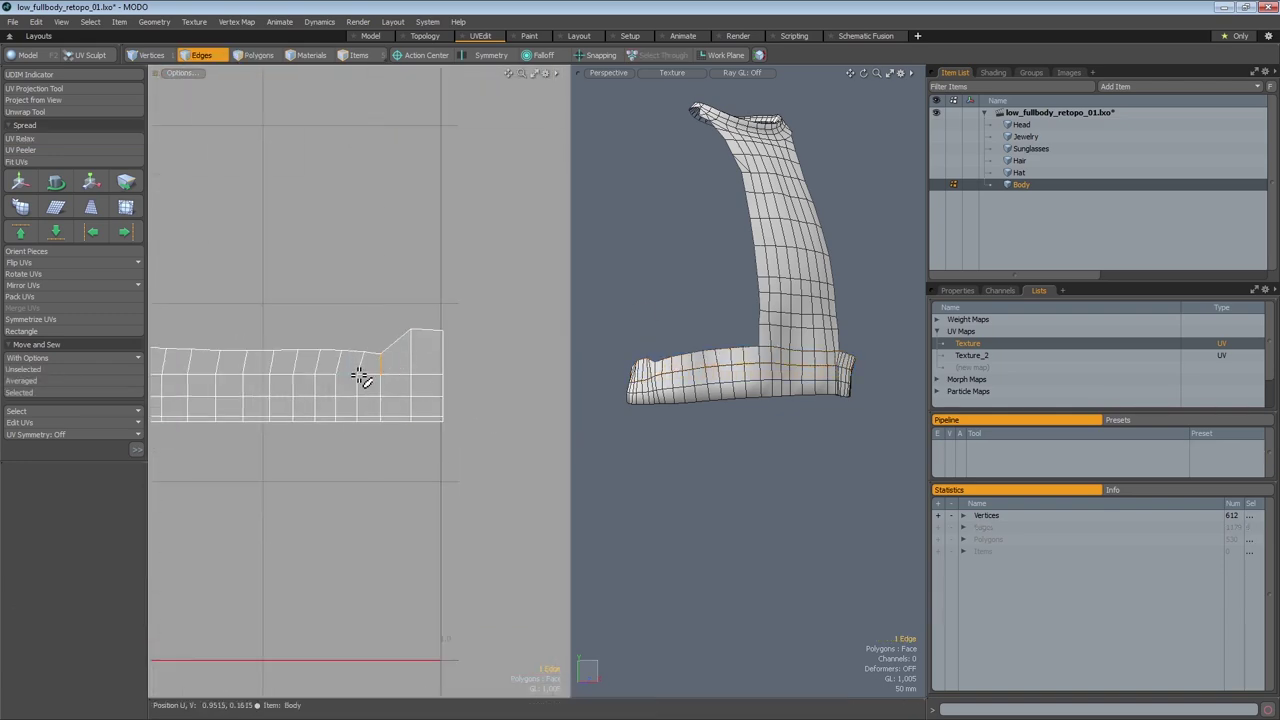
pyautogui.hotkey('ctrl', 'space')
pyautogui.click(263, 431)
pyautogui.scroll(3, 429, 414)
pyautogui.scroll(-3, 311, 423)
pyautogui.scroll(2, 427, 418)
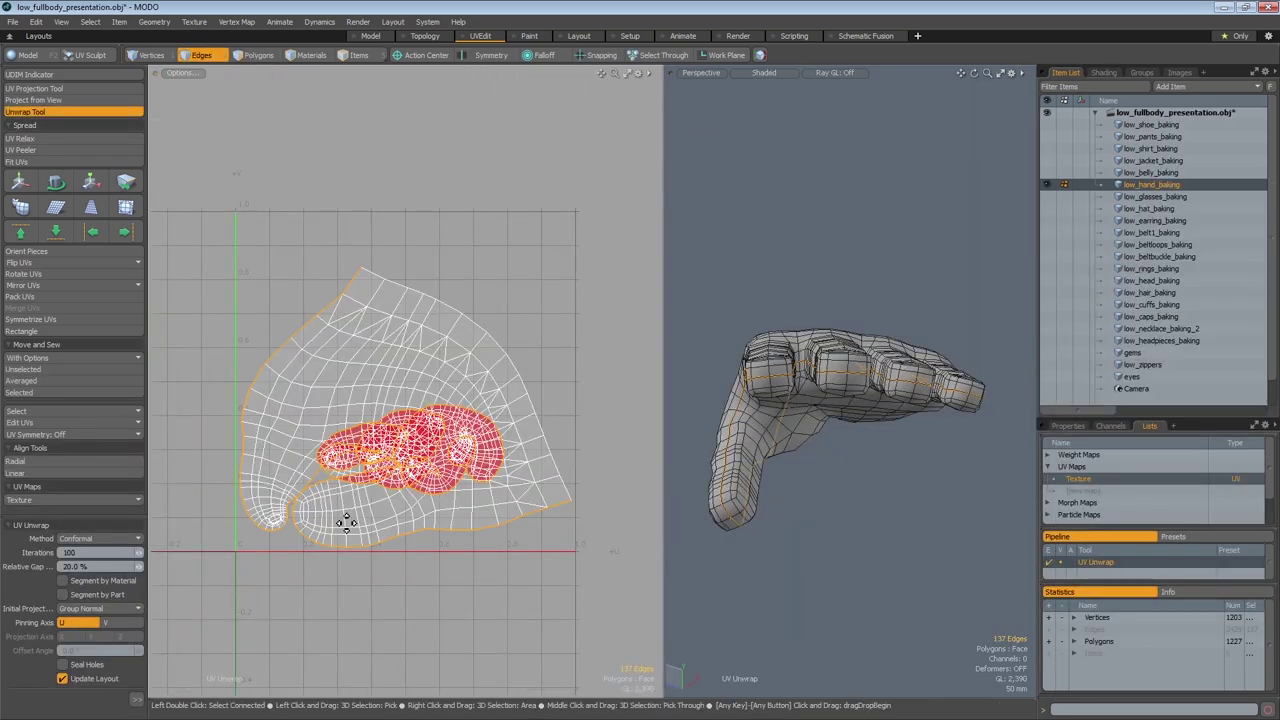
# Unwrap the low_hand_baking mesh with the Unwrap Tool and select its hand UV island.
pyautogui.click(95, 608)
pyautogui.click(75, 590)
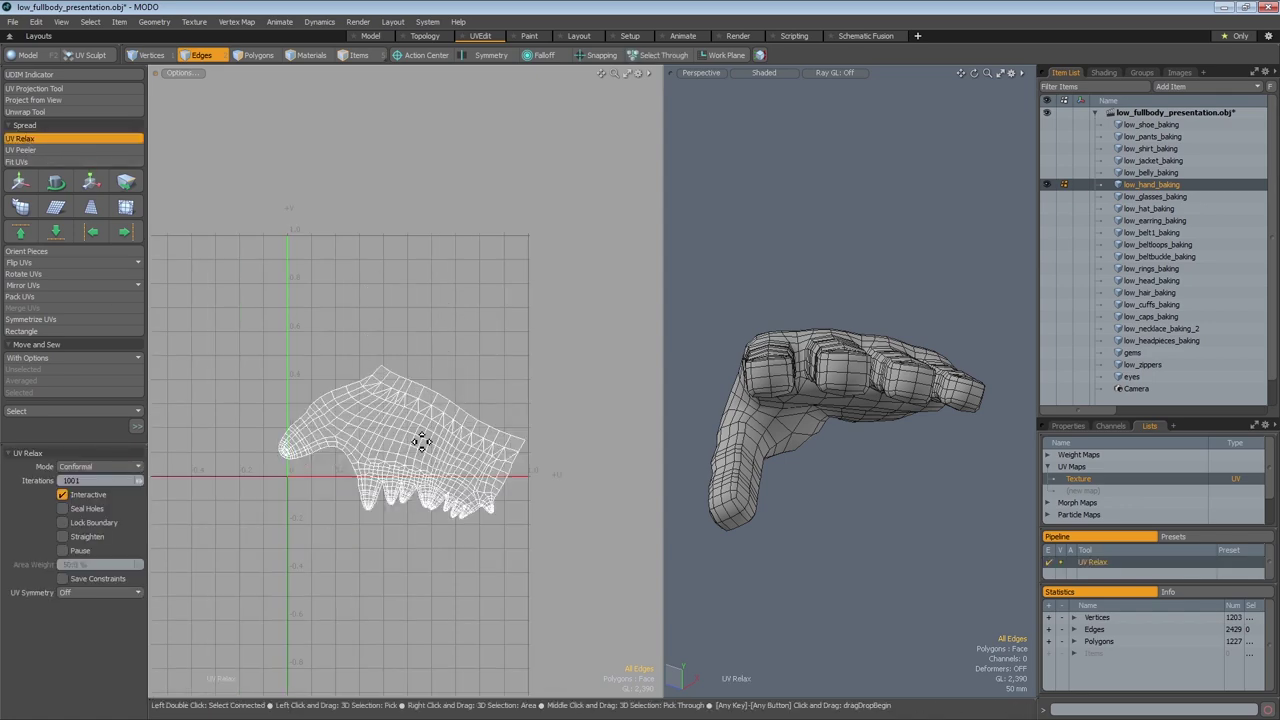
pyautogui.press('t')
pyautogui.press('3')
pyautogui.doubleClick(429, 420)
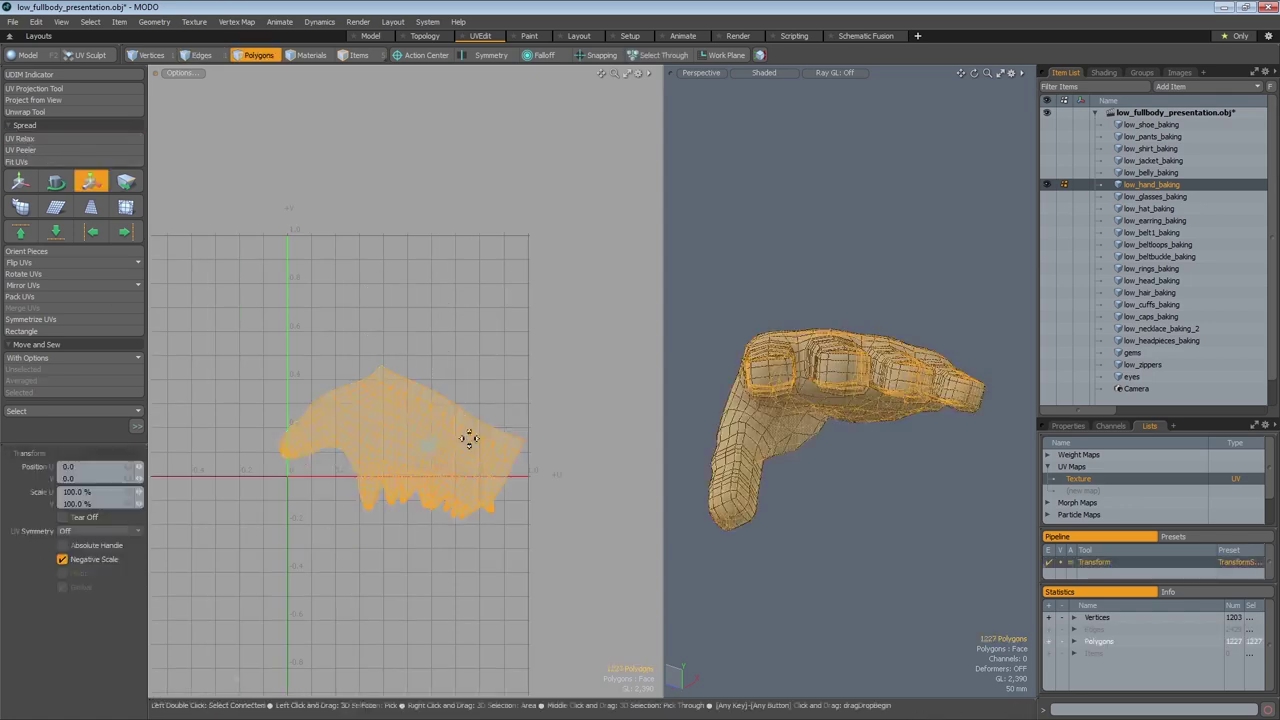
pyautogui.hotkey('ctrl', 'z')
pyautogui.hotkey('ctrl', 'z')
pyautogui.hotkey('ctrl', 'z')
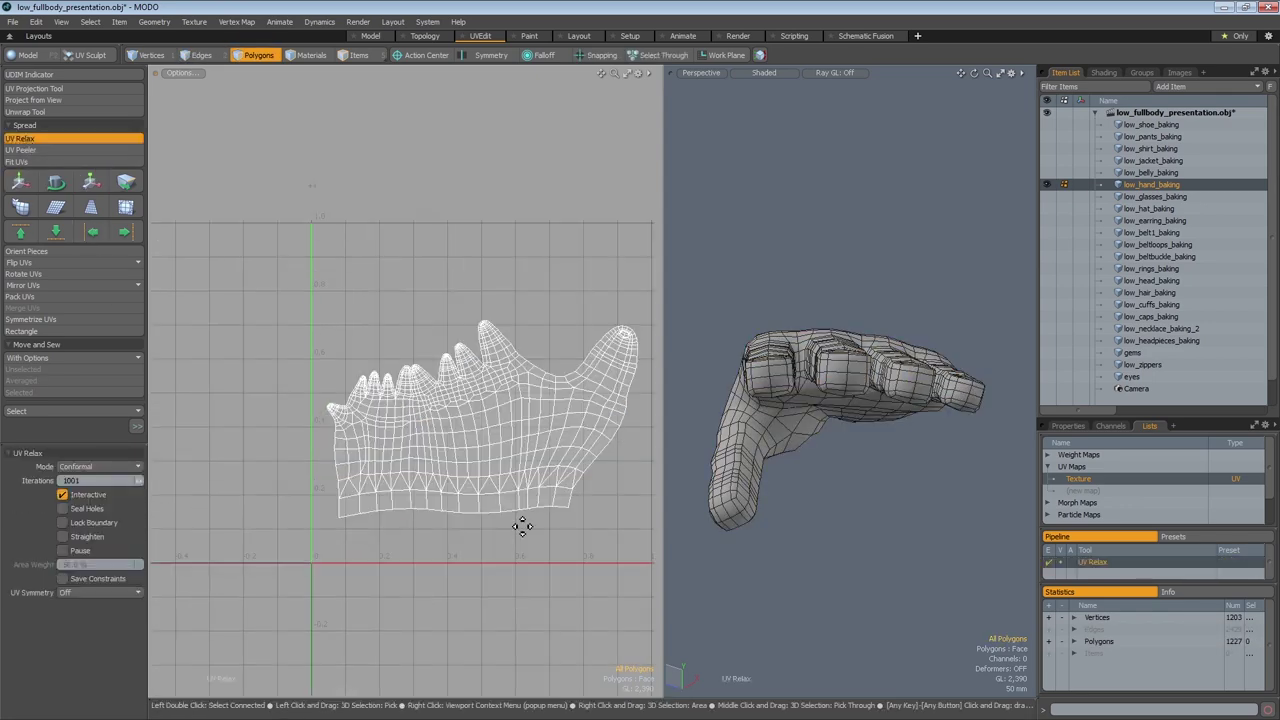
# Pull the middle fingertip pin upward to straighten and spread the relaxed finger UVs.
pyautogui.scroll(3, 483, 461)
pyautogui.scroll(5, 414, 294)
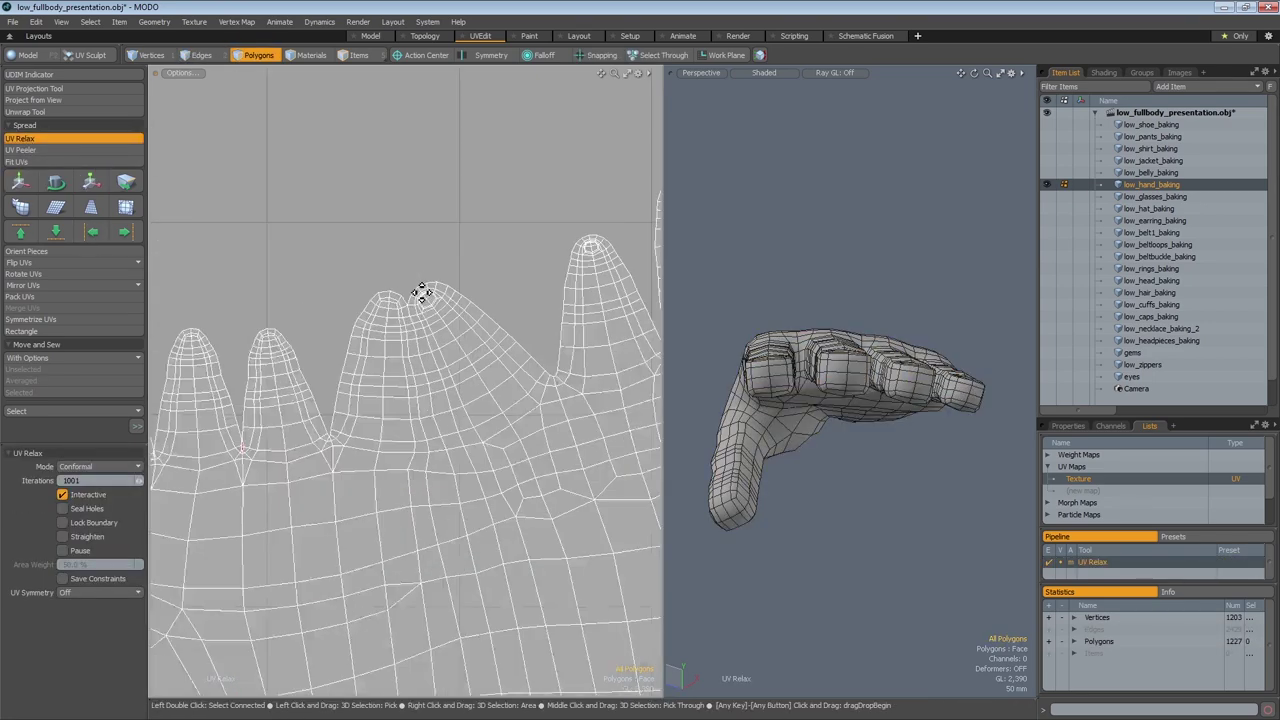
pyautogui.scroll(-8, 410, 312)
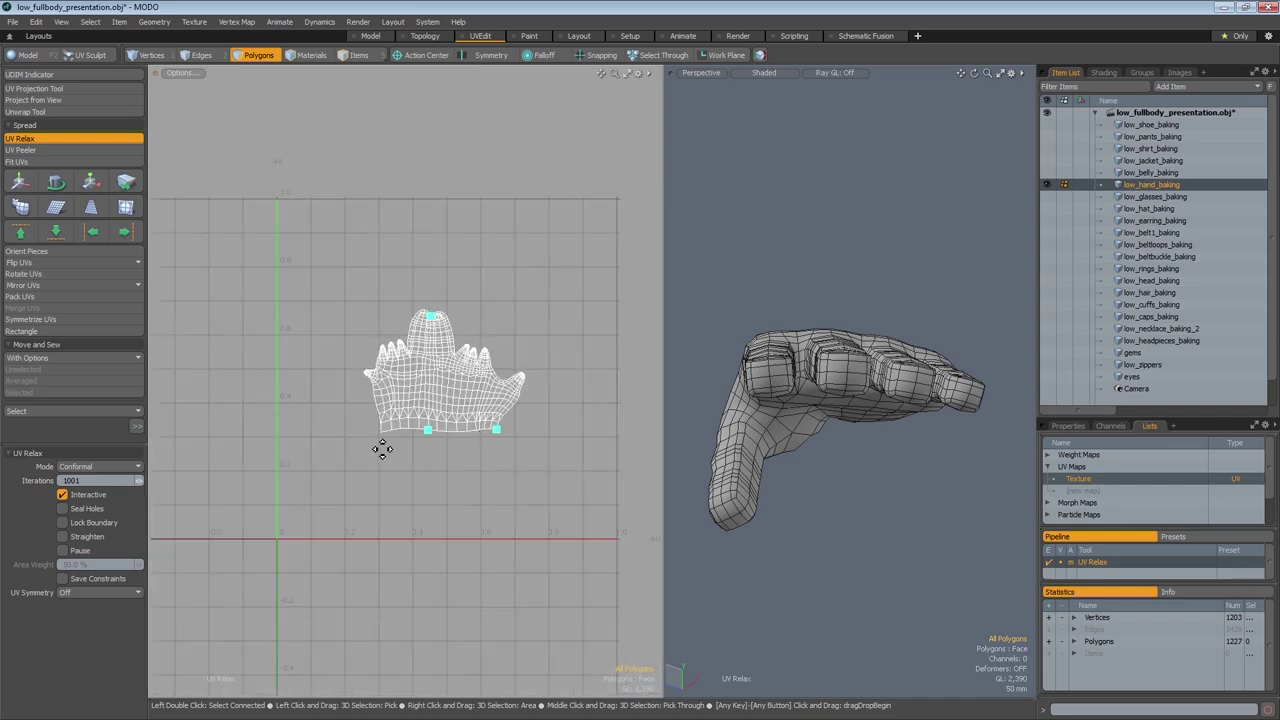
pyautogui.scroll(6, 380, 372)
pyautogui.scroll(-5, 529, 420)
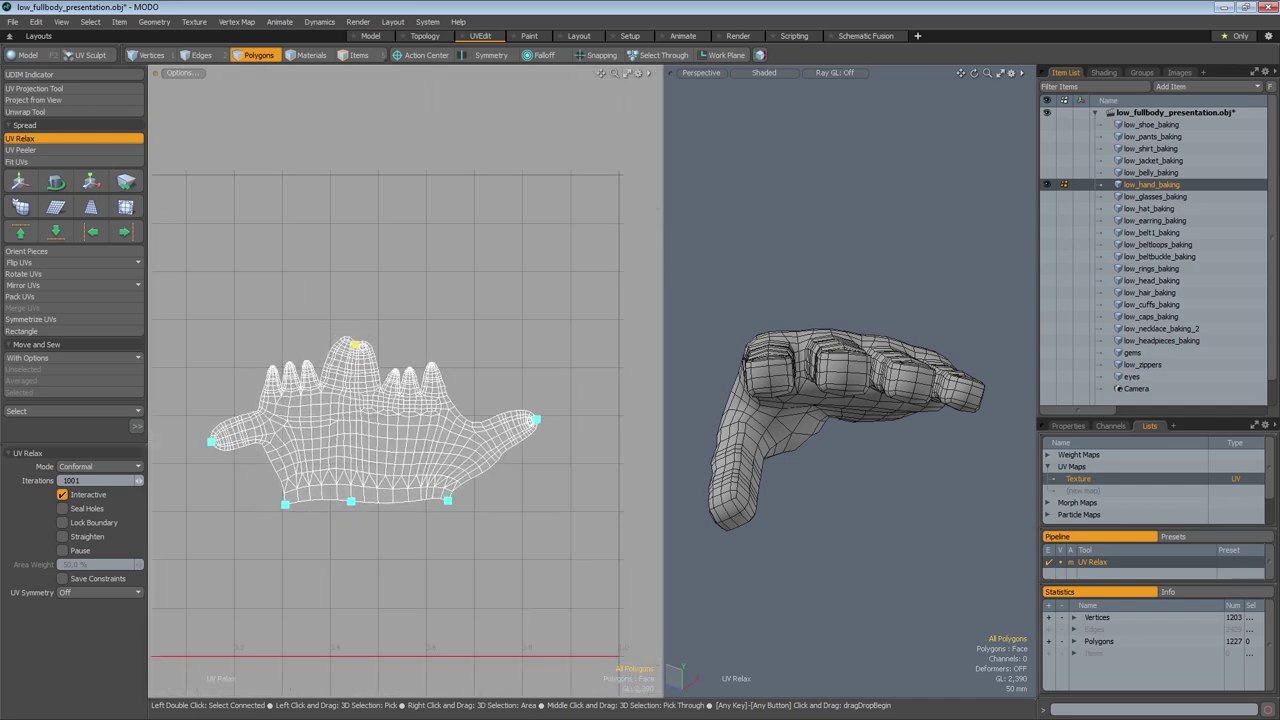
pyautogui.scroll(5, 430, 360)
pyautogui.scroll(-5, 494, 360)
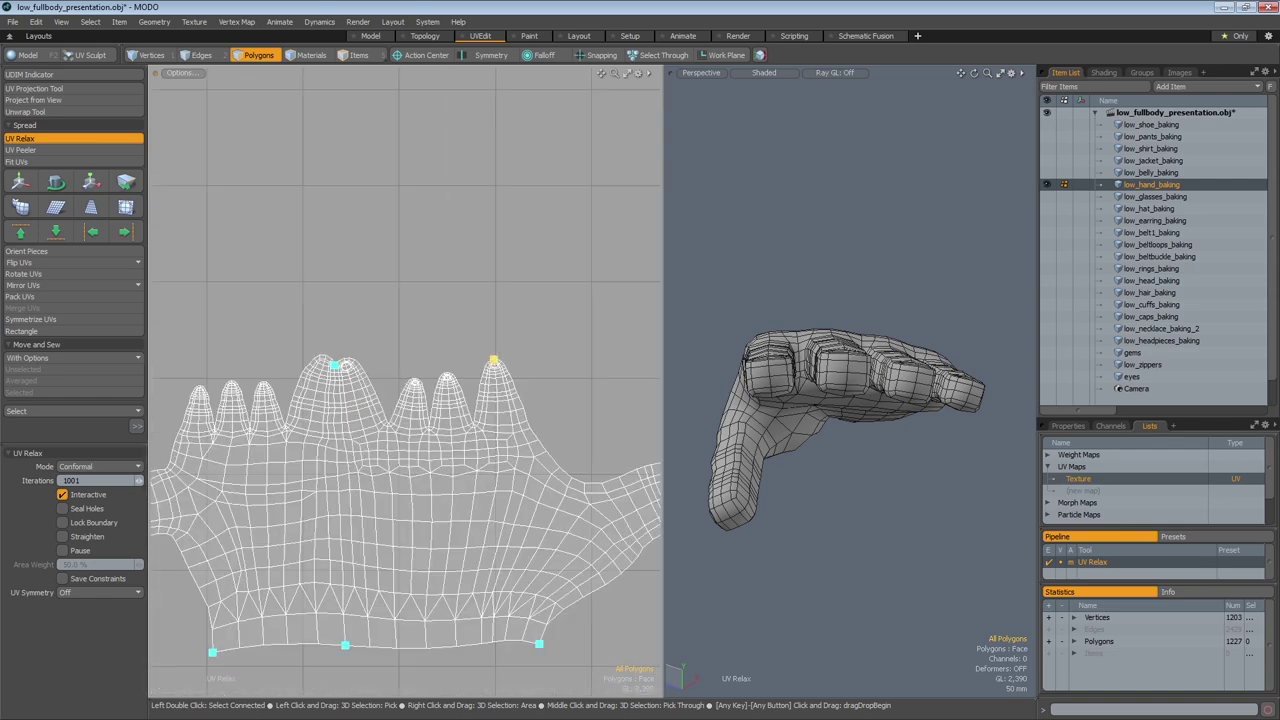
pyautogui.scroll(2, 412, 384)
pyautogui.moveTo(412, 384); pyautogui.dragTo(405, 313)
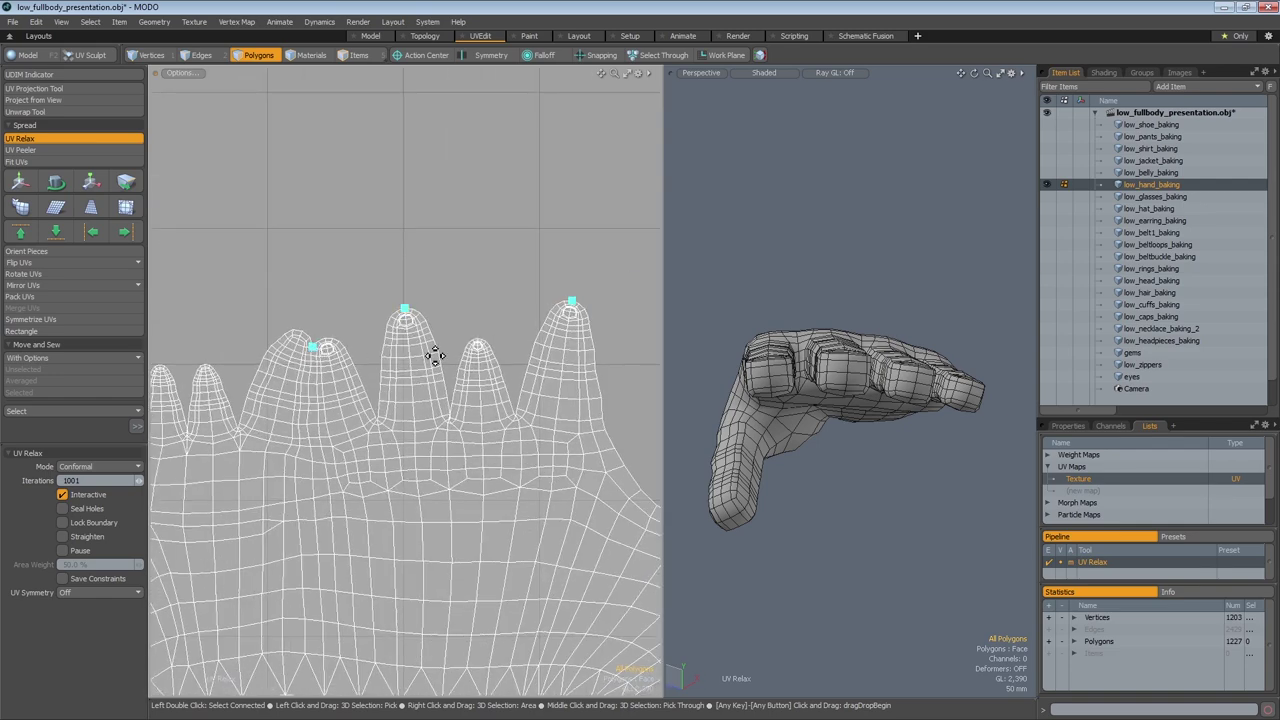
pyautogui.scroll(5, 480, 354)
pyautogui.scroll(-6, 480, 354)
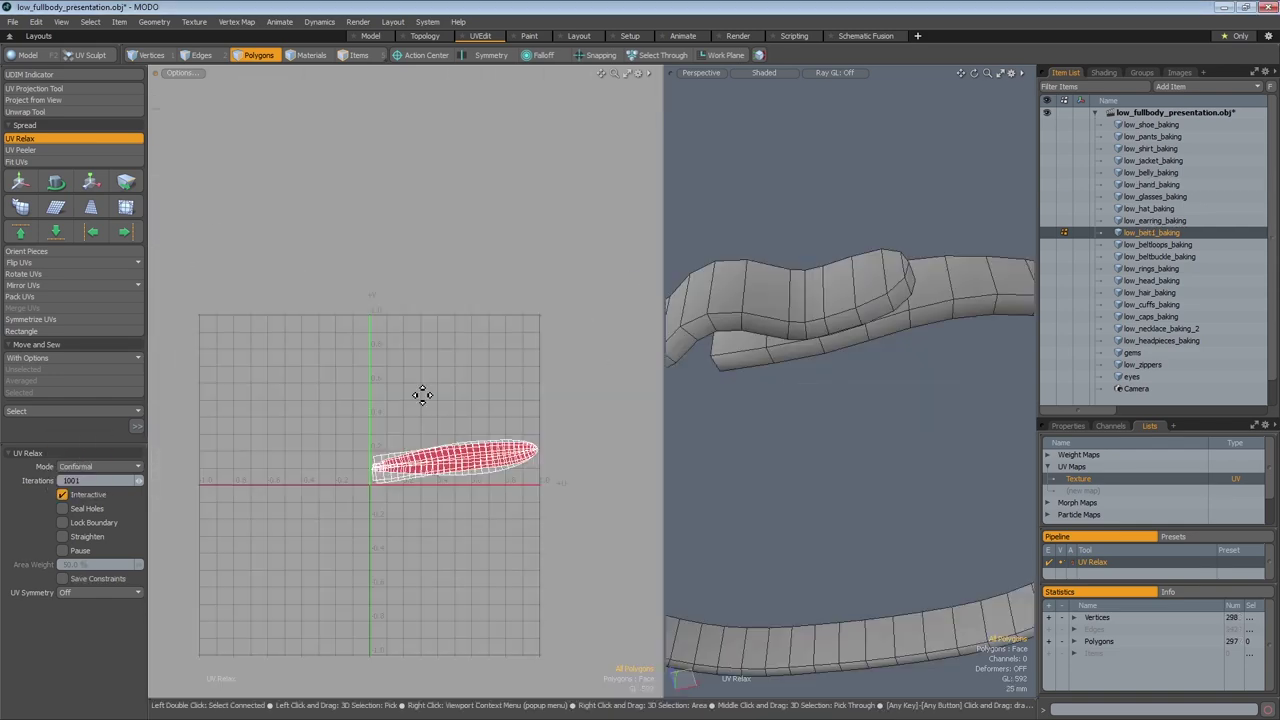
# Select the belt-tip polygons and straighten the belt UVs into a rectangle.
pyautogui.scroll(3, 423, 394)
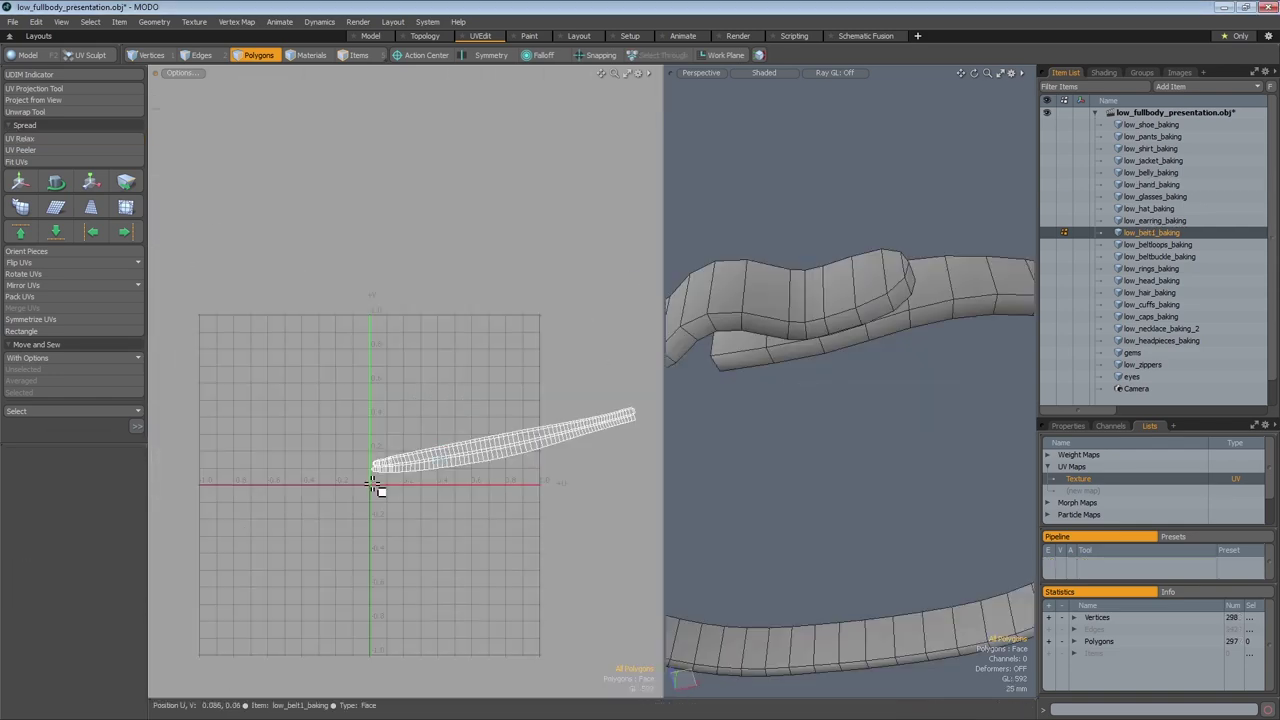
pyautogui.scroll(2, 371, 485)
pyautogui.click(330, 408)
pyautogui.moveTo(310, 563); pyautogui.dragTo(310, 565, button='right')
pyautogui.scroll(-4, 371, 429)
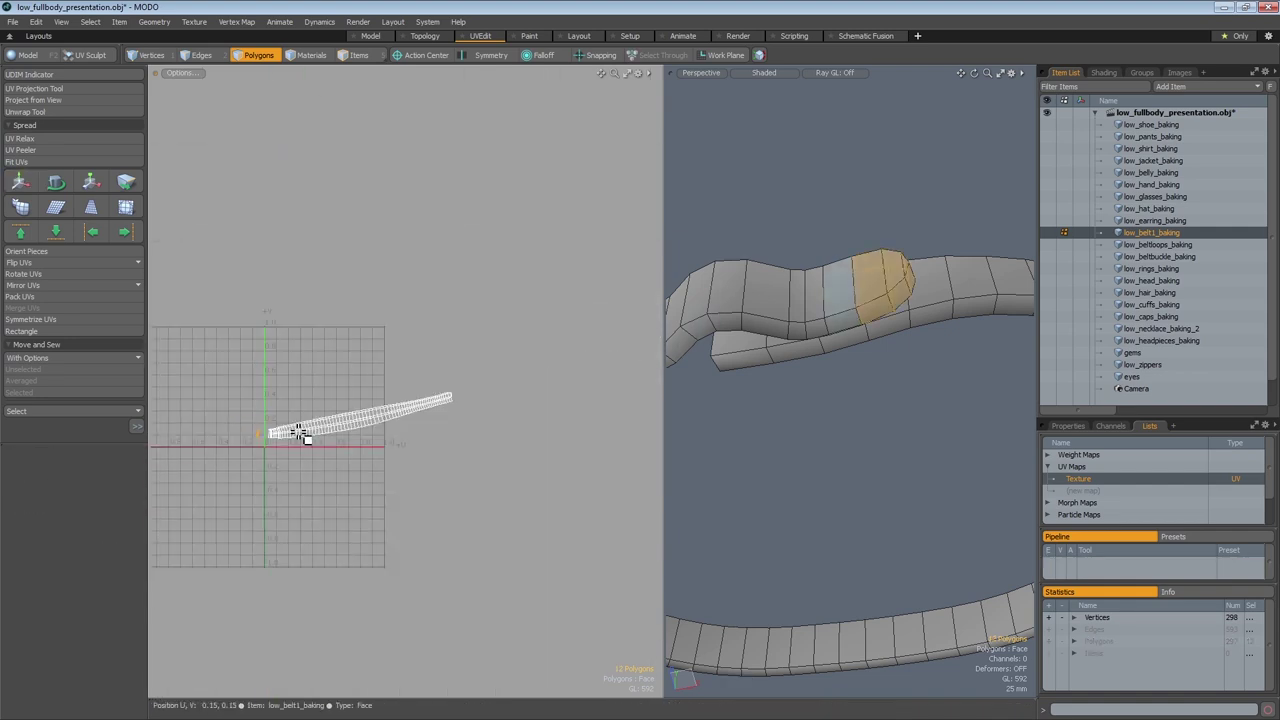
pyautogui.scroll(4, 306, 432)
pyautogui.scroll(-2, 520, 355)
pyautogui.scroll(-2, 520, 355)
pyautogui.click(22, 331)
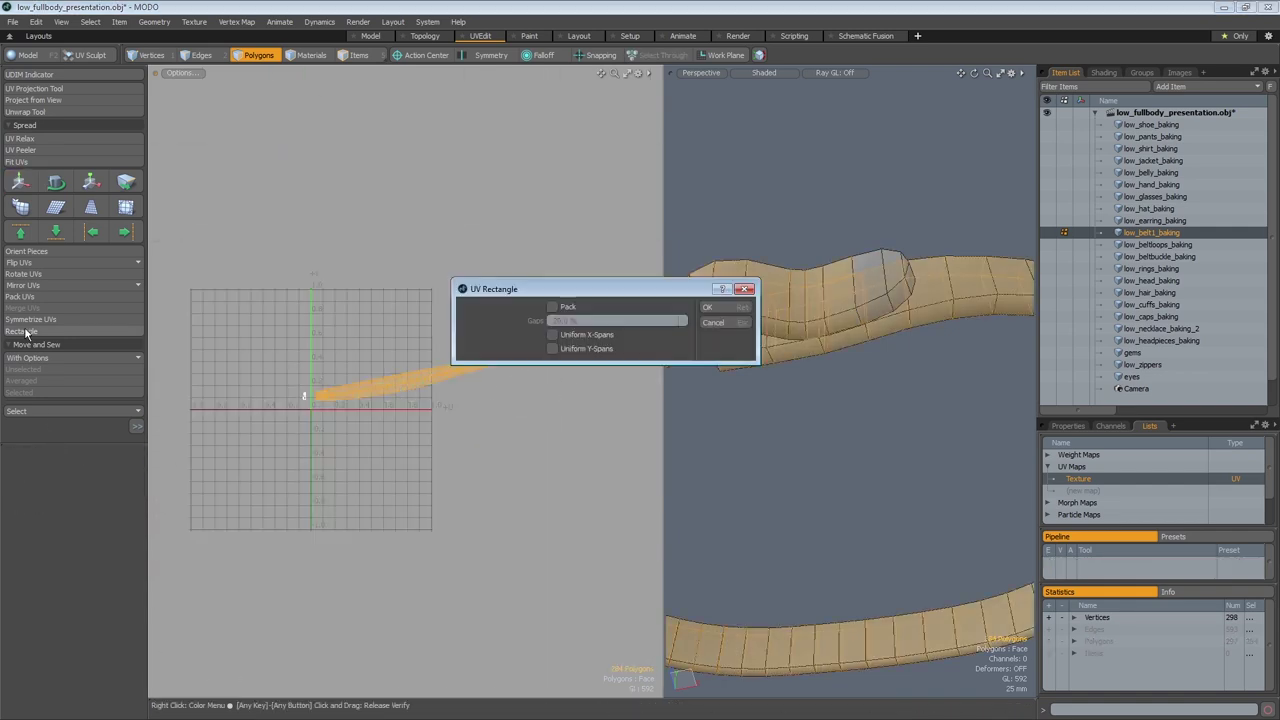
pyautogui.click(712, 311)
# Sew the straightened belt strip onto the tip piece along their shared edges.
pyautogui.scroll(3, 263, 394)
pyautogui.press('2')
pyautogui.scroll(2, 383, 380)
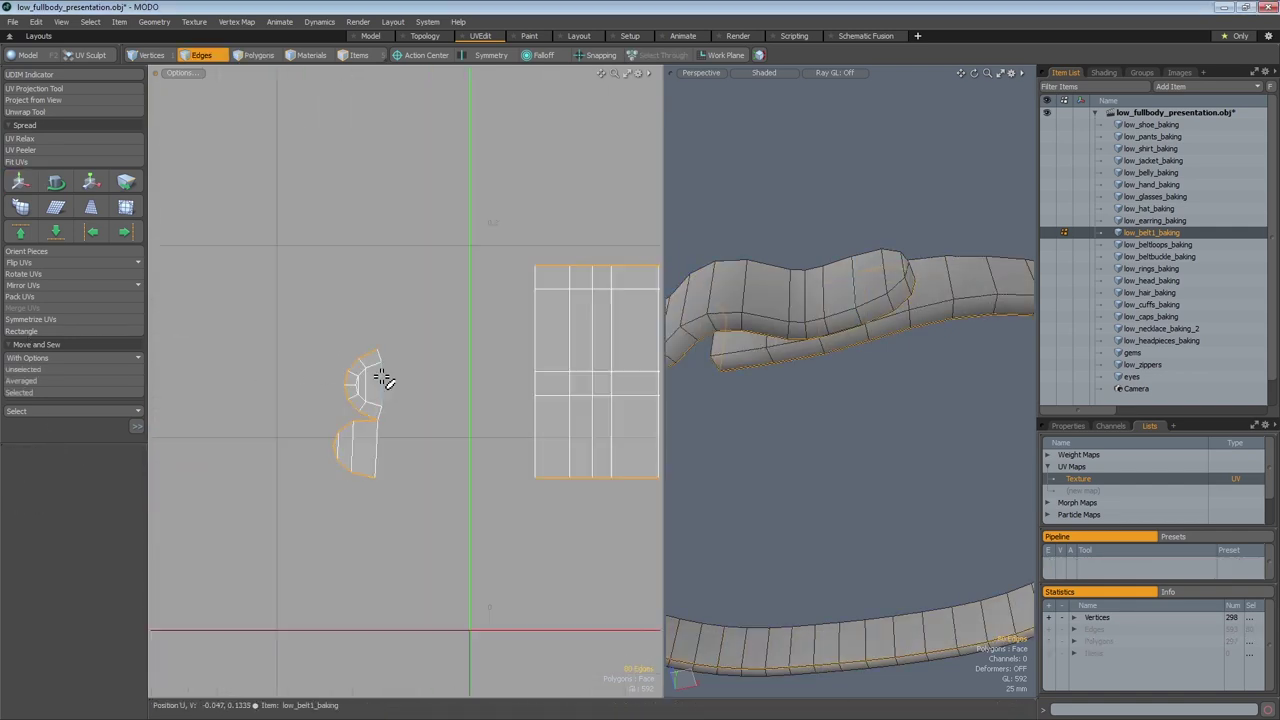
pyautogui.click(23, 369)
pyautogui.scroll(-4, 406, 363)
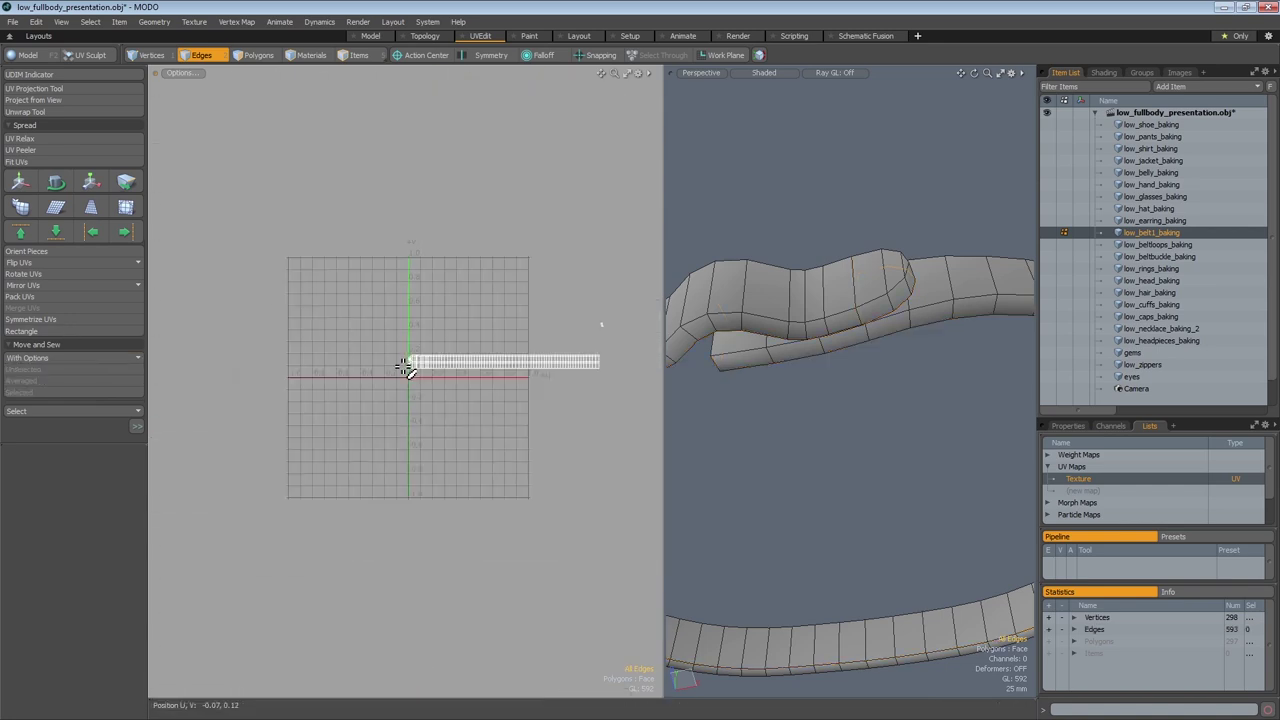
pyautogui.scroll(4, 425, 336)
pyautogui.scroll(-3, 480, 494)
# Fit the belt UVs inside the 0–1 square and open low_uvs.fbx in IPackThat.
pyautogui.press('3')
pyautogui.press('a')
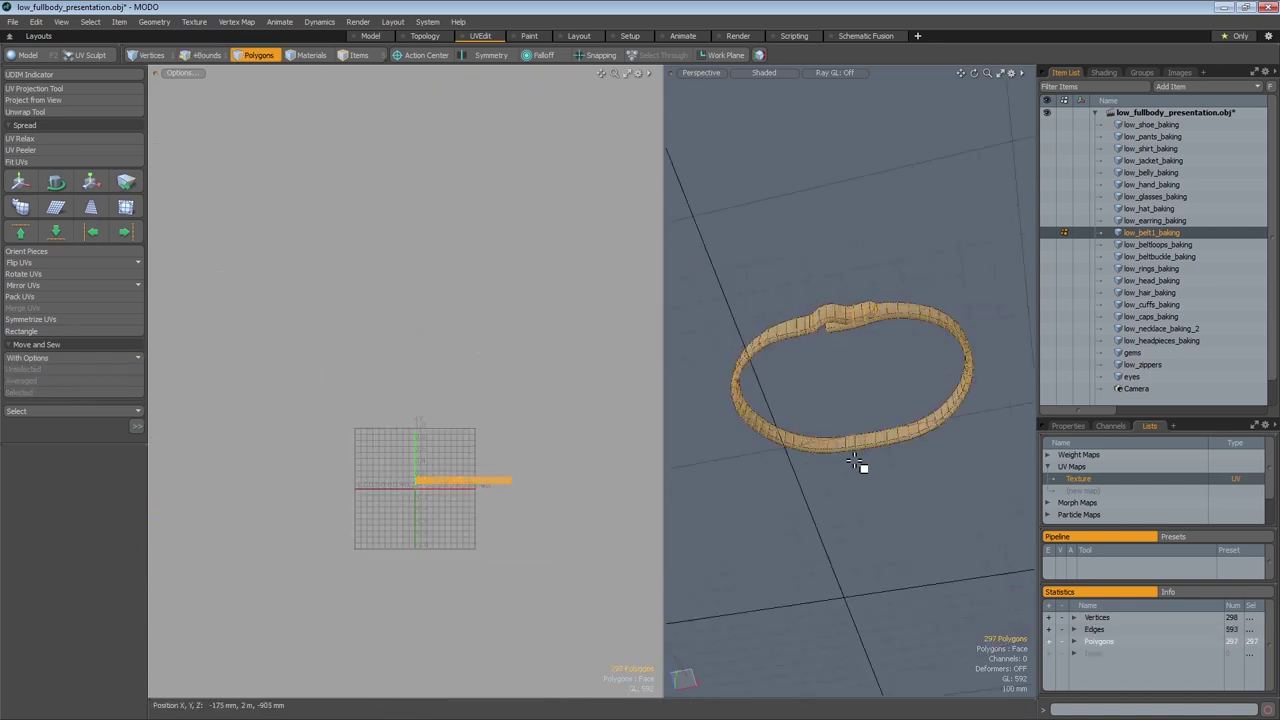
pyautogui.scroll(2, 514, 506)
pyautogui.scroll(2, 511, 533)
pyautogui.keyDown('alt'); pyautogui.keyDown('shift'); pyautogui.moveTo(511, 533); pyautogui.dragTo(631, 517); pyautogui.keyUp('shift'); pyautogui.keyUp('alt')
pyautogui.hotkey('ctrl', 'z')
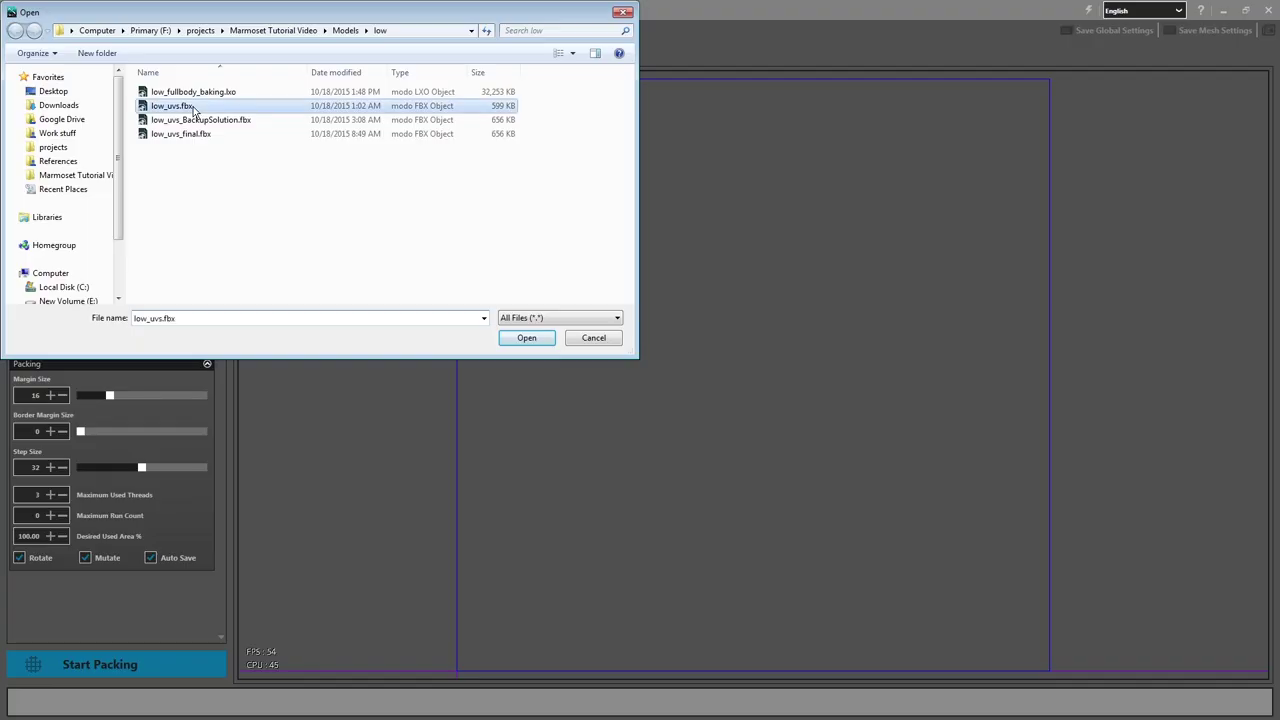
pyautogui.doubleClick(192, 104)
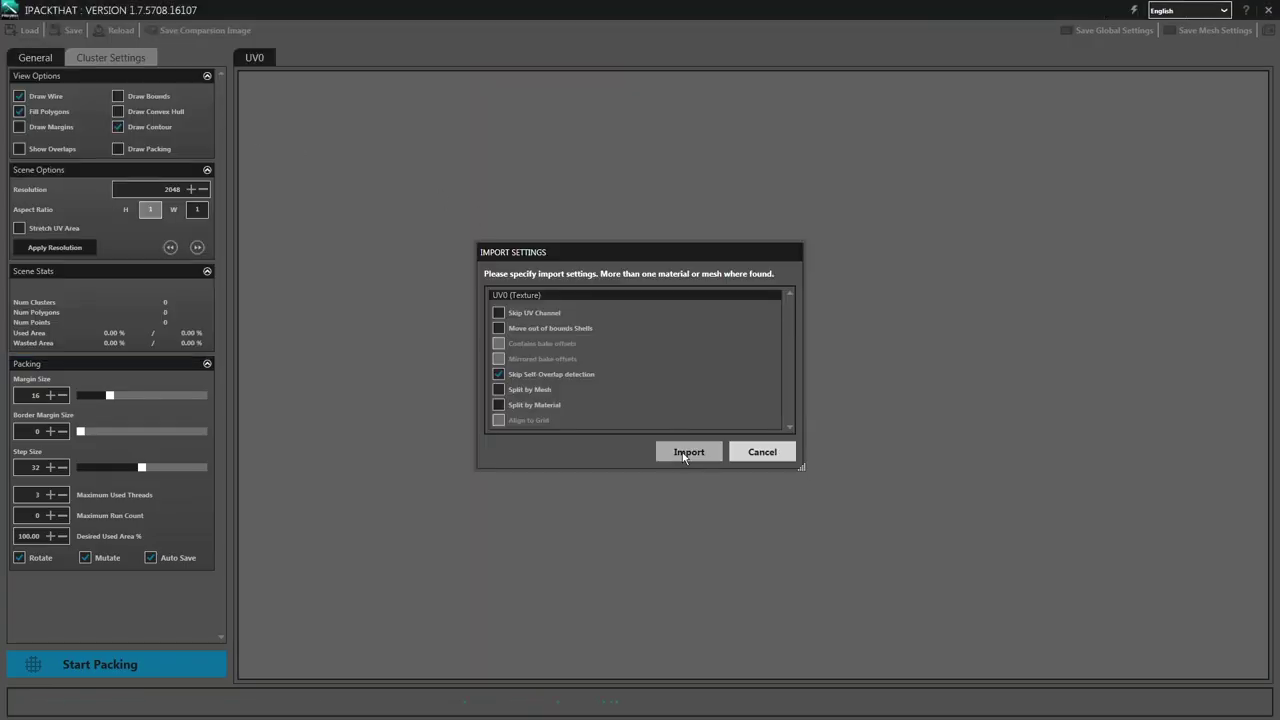
# Import low_uvs.fbx, inspect the T-shaped and small clusters, and pack all 75 clusters.
pyautogui.click(686, 453)
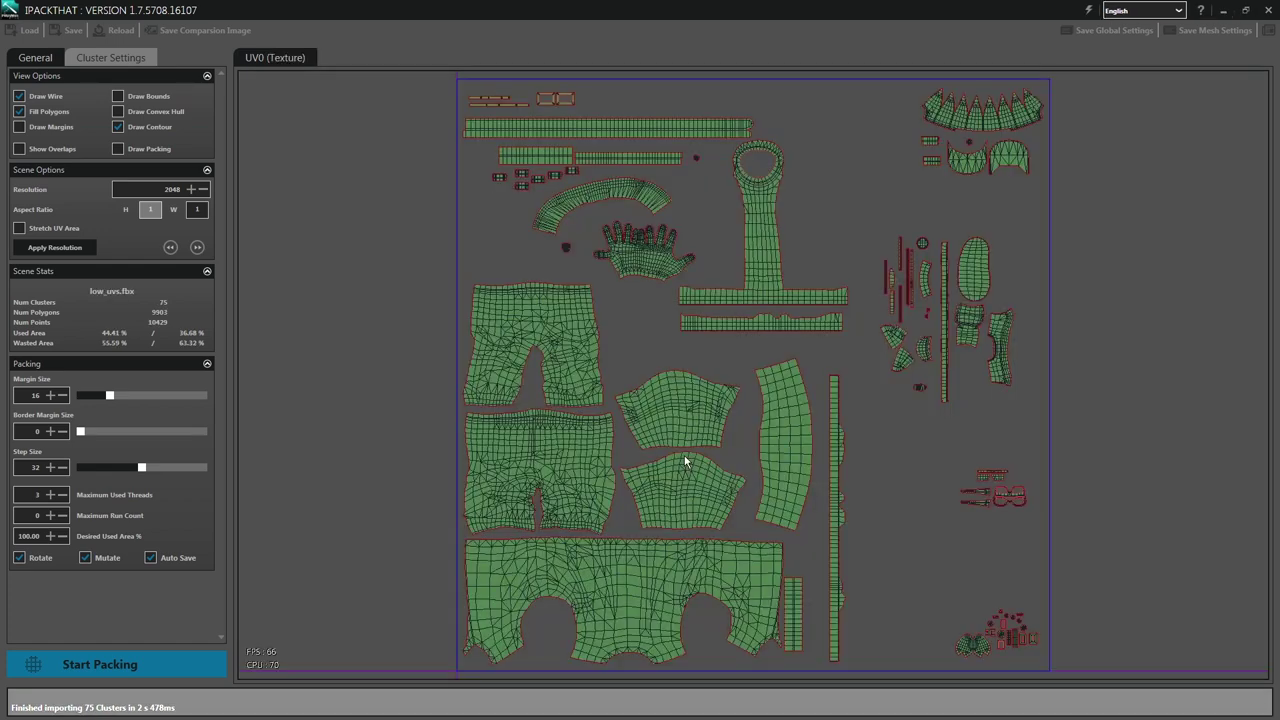
pyautogui.click(779, 437)
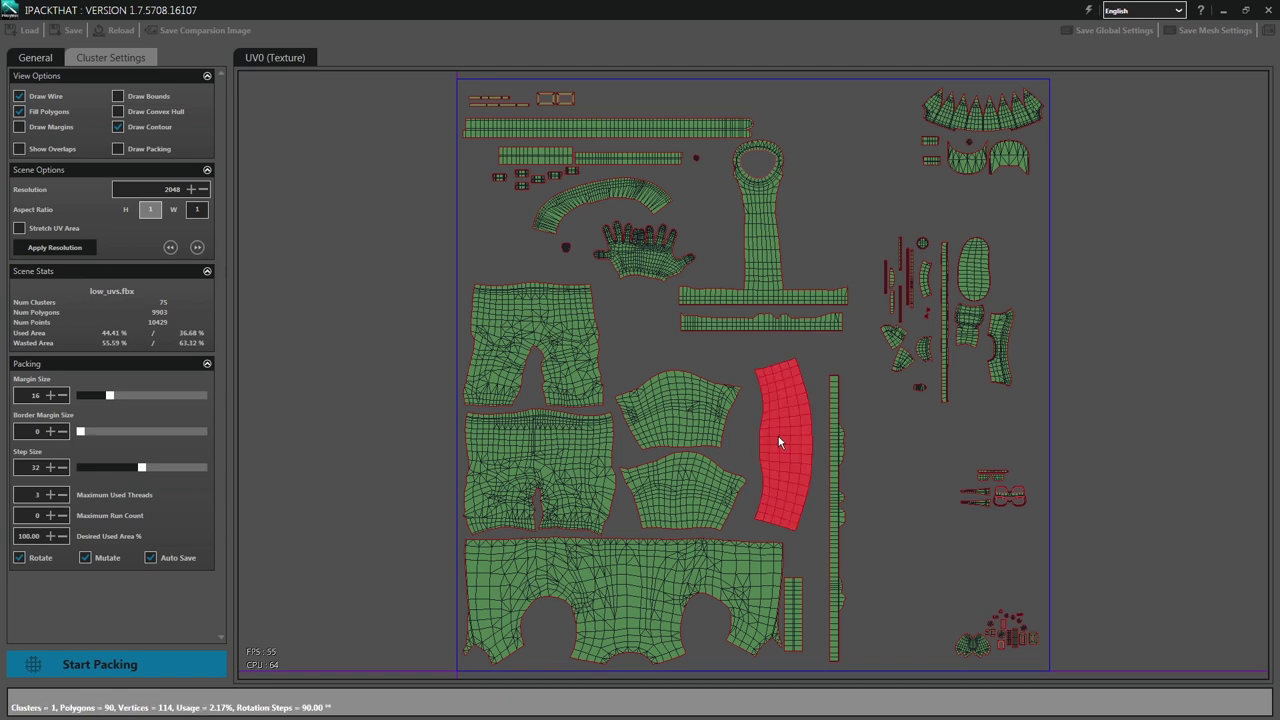
pyautogui.click(707, 410)
pyautogui.click(771, 290)
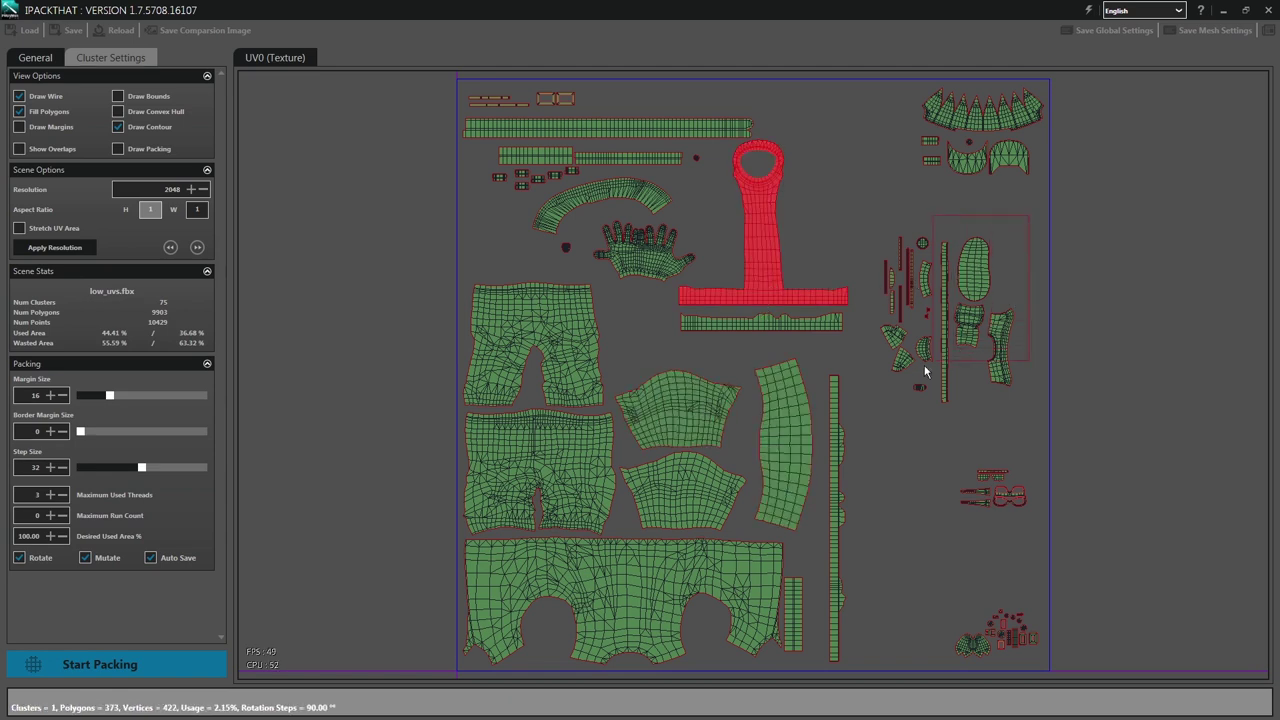
pyautogui.moveTo(879, 423); pyautogui.dragTo(879, 423)
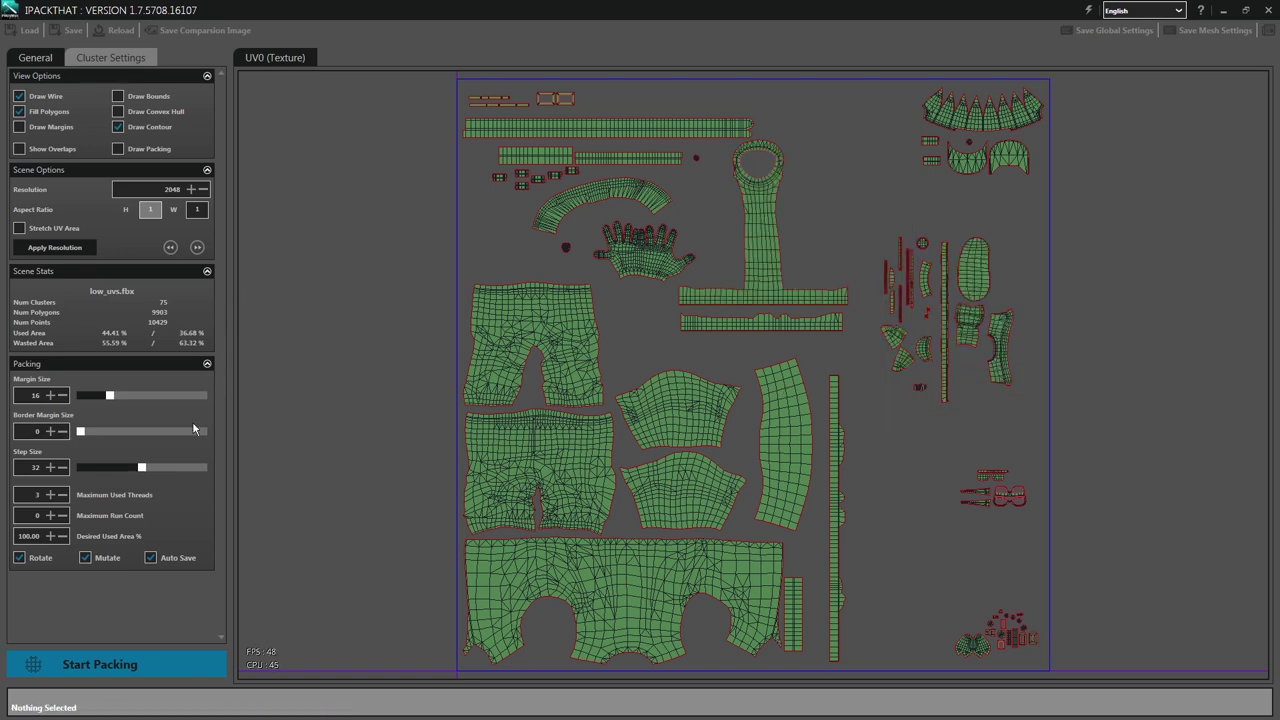
pyautogui.click(100, 664)
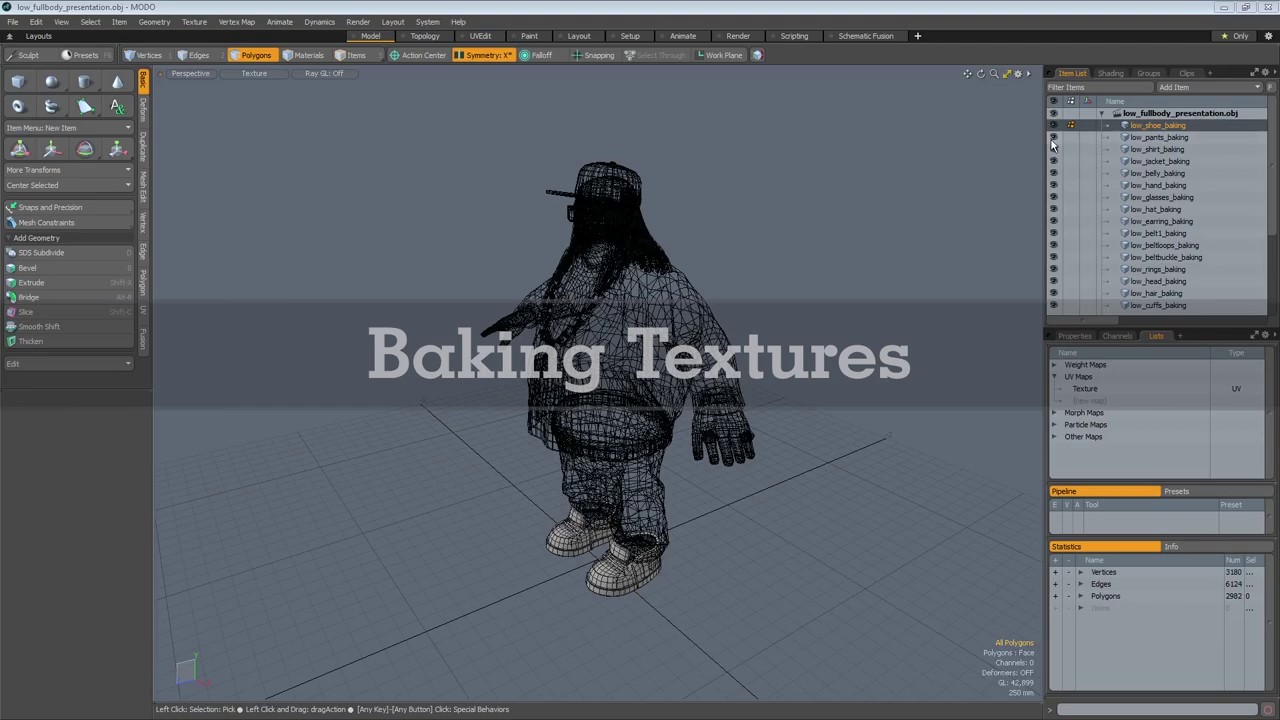
# Hide every mesh item except the shoes, then frame and orbit around them.
pyautogui.moveTo(1053, 130); pyautogui.dragTo(1055, 290)
pyautogui.press('a')
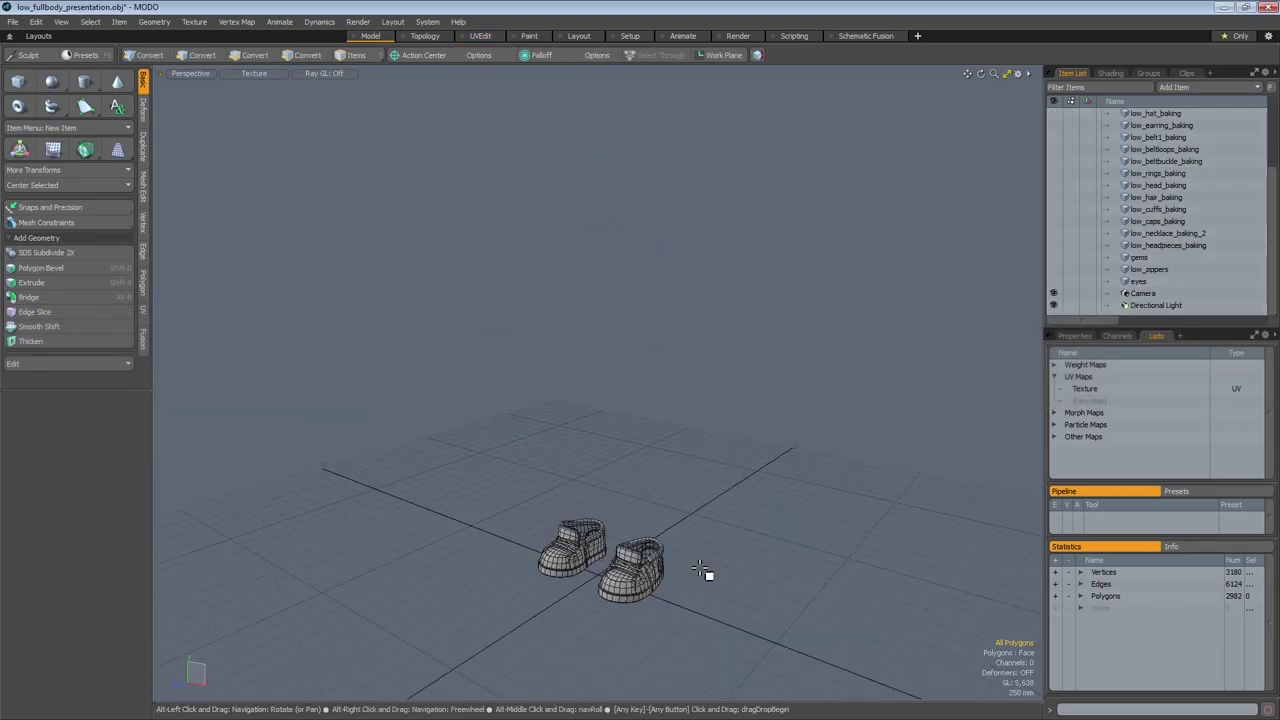
pyautogui.keyDown('alt'); pyautogui.moveTo(685, 600); pyautogui.dragTo(737, 522); pyautogui.keyUp('alt')
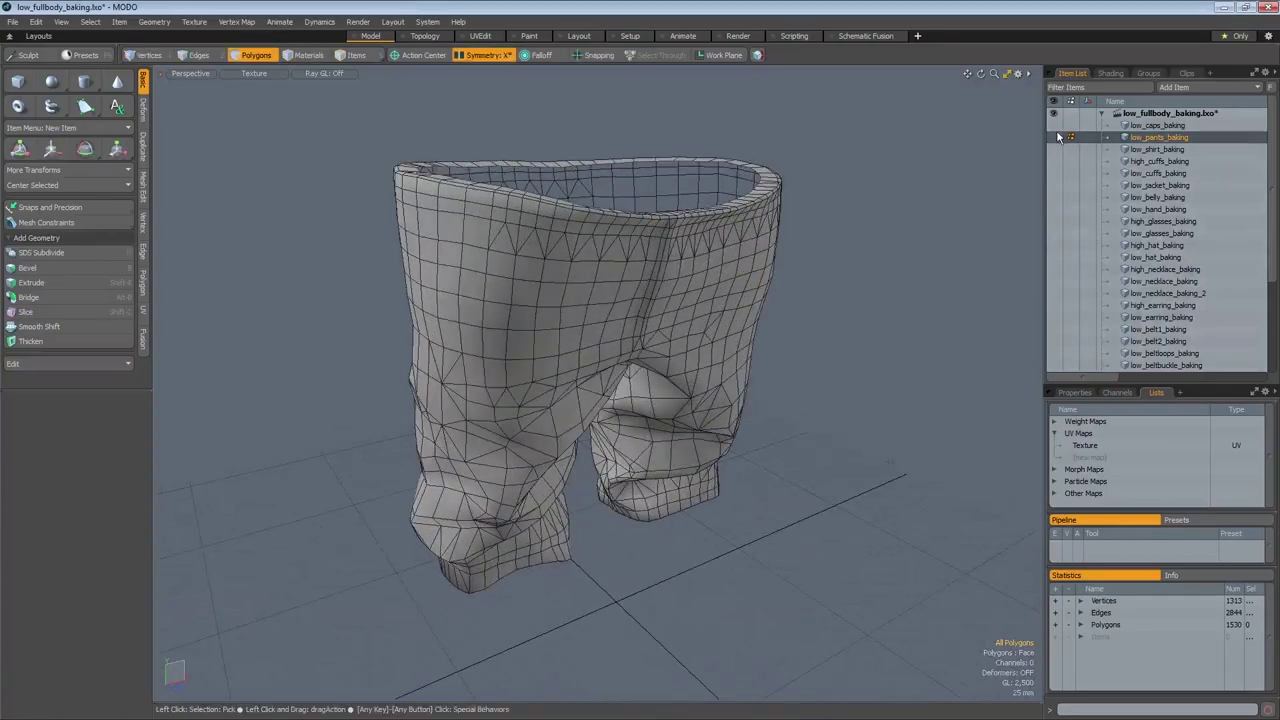
# Unhide the shirt, earring, belt and the remaining items in the Item List.
pyautogui.click(1053, 149)
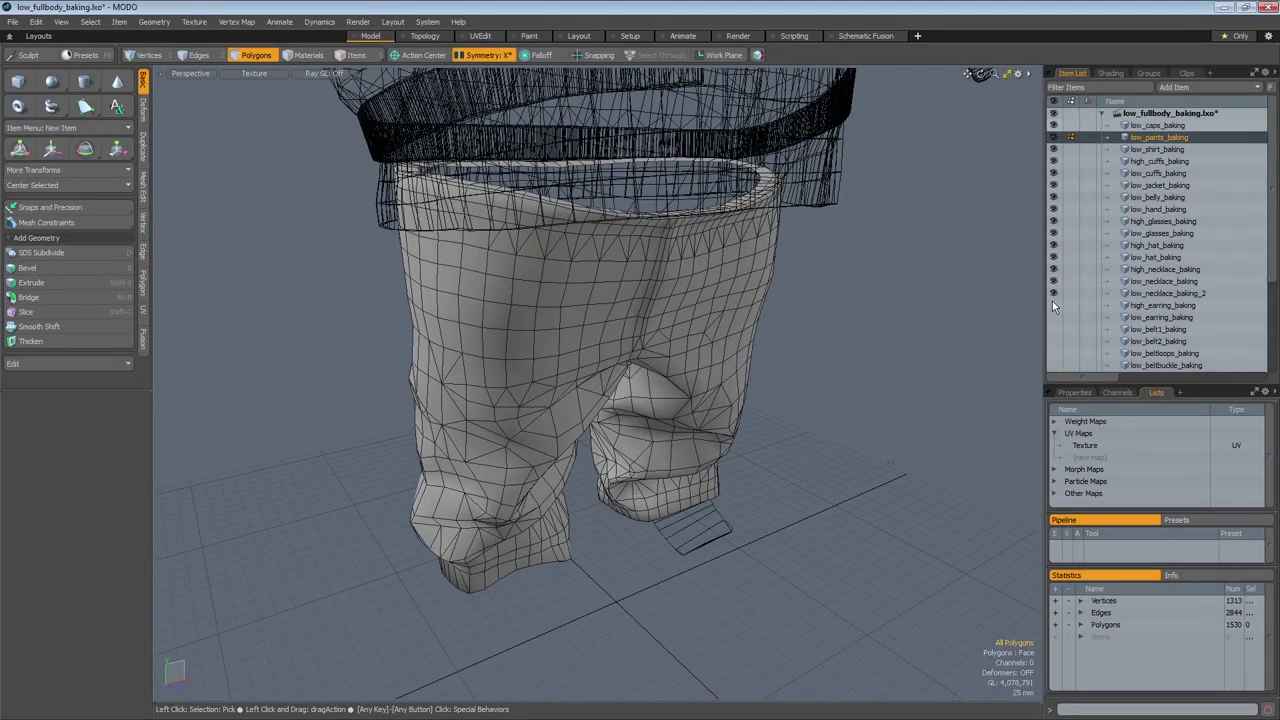
pyautogui.moveTo(1053, 306); pyautogui.dragTo(1055, 352)
pyautogui.scroll(-10, 686, 528)
pyautogui.scroll(-5, 735, 485)
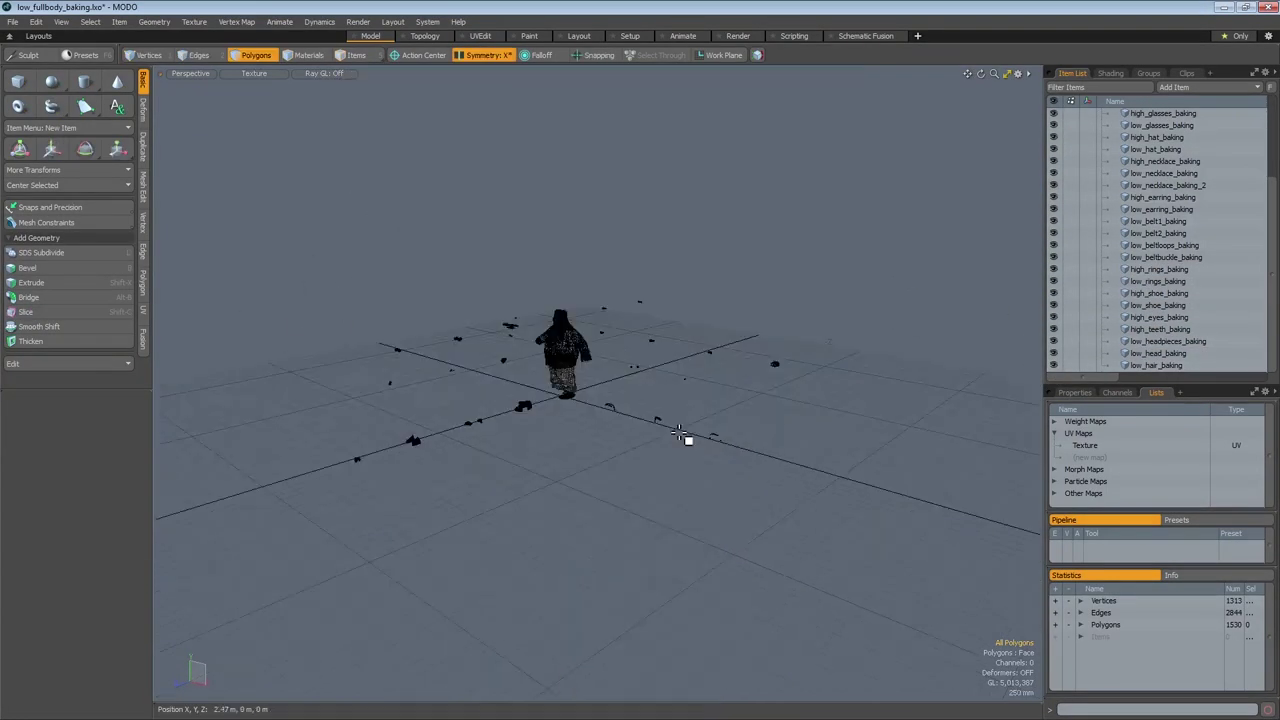
pyautogui.keyDown('alt'); pyautogui.moveTo(691, 443); pyautogui.dragTo(610, 550); pyautogui.keyUp('alt')
# Select all items, then narrow the selection to the low-poly meshes.
pyautogui.click(1180, 327)
pyautogui.hotkey('ctrl', 'a')
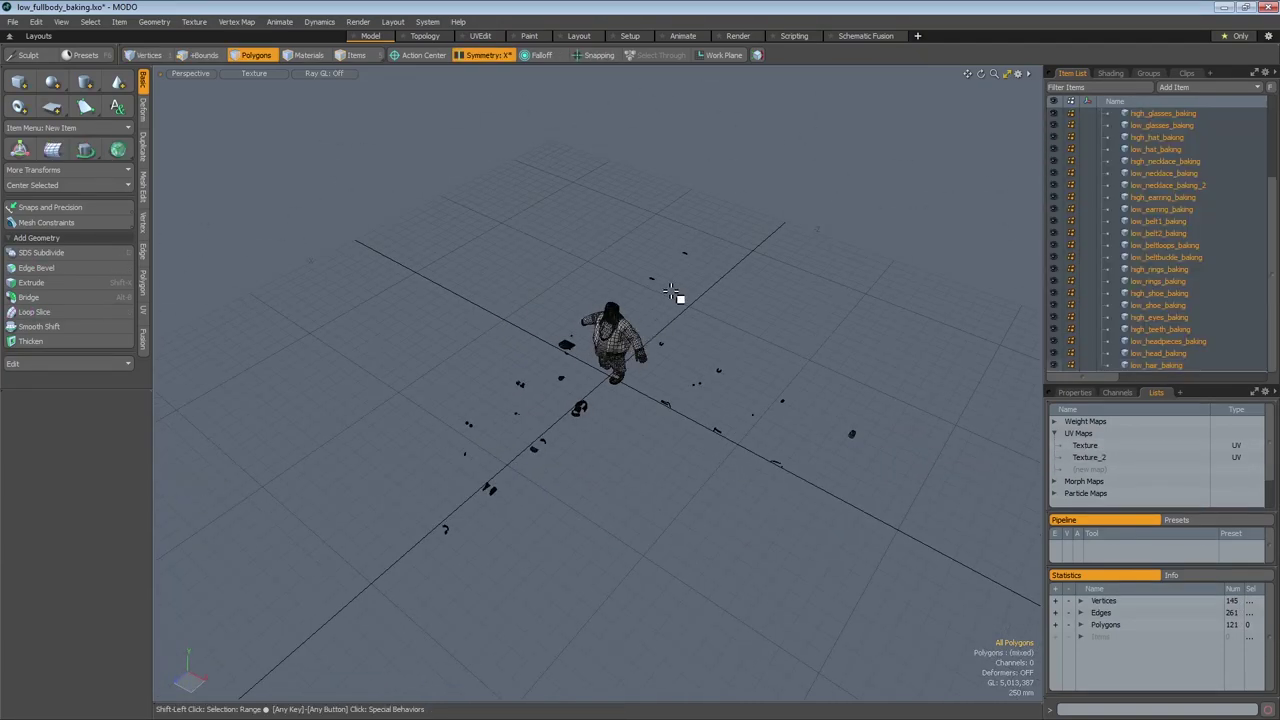
pyautogui.keyDown('alt'); pyautogui.moveTo(895, 446); pyautogui.dragTo(600, 420); pyautogui.keyUp('alt')
pyautogui.scroll(8, 566, 463)
pyautogui.scroll(-1, 1180, 320)
pyautogui.keyDown('ctrl'); pyautogui.click(1180, 318); pyautogui.keyUp('ctrl')
pyautogui.keyDown('ctrl'); pyautogui.click(1140, 214); pyautogui.keyUp('ctrl')
# Add the low-poly glasses, belt loops, buckle, rings, head pieces and others to the selection.
pyautogui.keyDown('ctrl'); pyautogui.click(1150, 233); pyautogui.keyUp('ctrl')
pyautogui.keyDown('ctrl'); pyautogui.click(1150, 257); pyautogui.keyUp('ctrl')
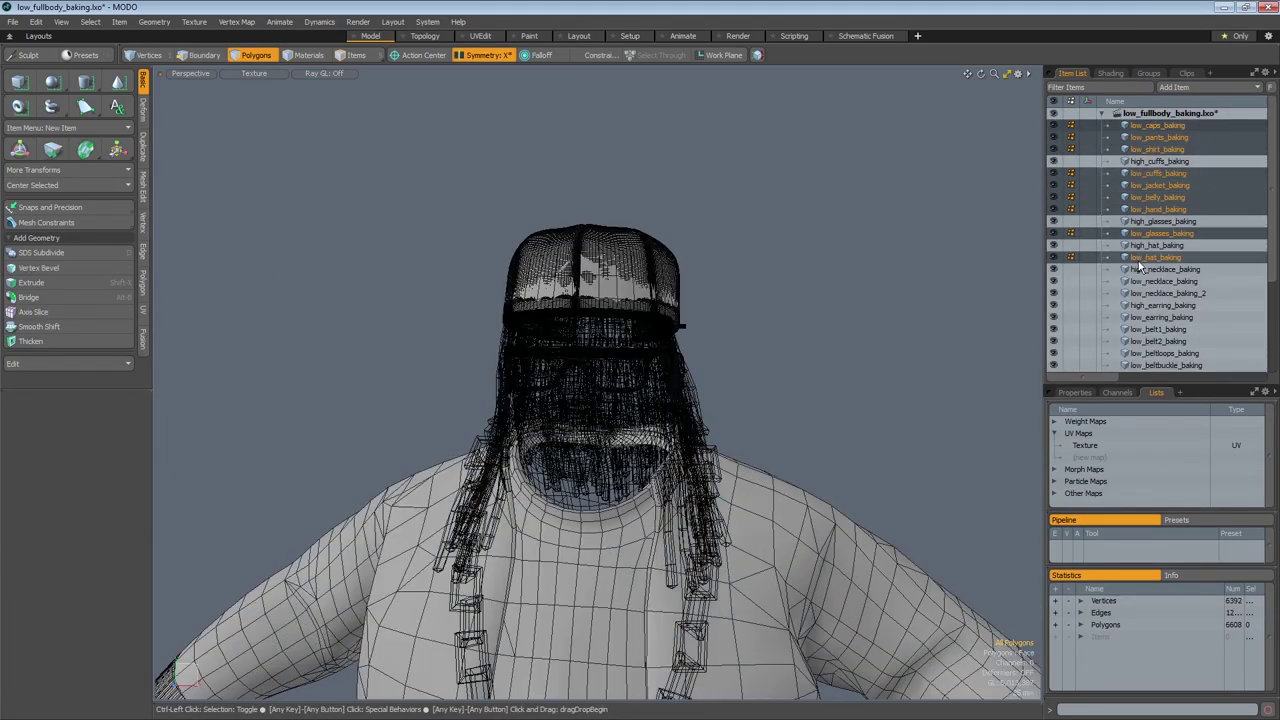
pyautogui.keyDown('ctrl'); pyautogui.click(1150, 281); pyautogui.keyUp('ctrl')
pyautogui.keyDown('ctrl'); pyautogui.click(1150, 293); pyautogui.keyUp('ctrl')
pyautogui.keyDown('ctrl'); pyautogui.click(1150, 317); pyautogui.keyUp('ctrl')
pyautogui.keyDown('ctrl'); pyautogui.click(1150, 329); pyautogui.keyUp('ctrl')
pyautogui.keyDown('ctrl'); pyautogui.click(1152, 341); pyautogui.keyUp('ctrl')
pyautogui.keyDown('ctrl'); pyautogui.click(1155, 353); pyautogui.keyUp('ctrl')
pyautogui.scroll(-3, 1155, 357)
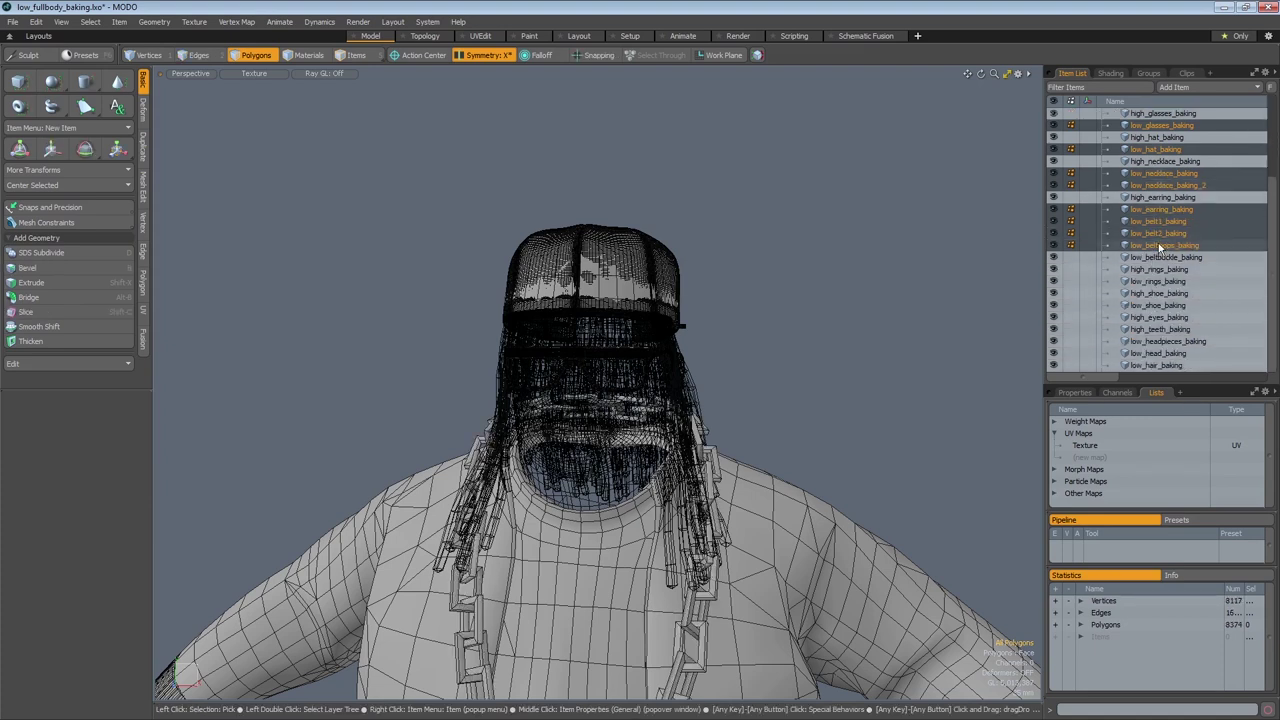
pyautogui.keyDown('ctrl'); pyautogui.click(1150, 257); pyautogui.keyUp('ctrl')
pyautogui.keyDown('ctrl'); pyautogui.click(1150, 281); pyautogui.keyUp('ctrl')
pyautogui.keyDown('ctrl'); pyautogui.click(1145, 342); pyautogui.keyUp('ctrl')
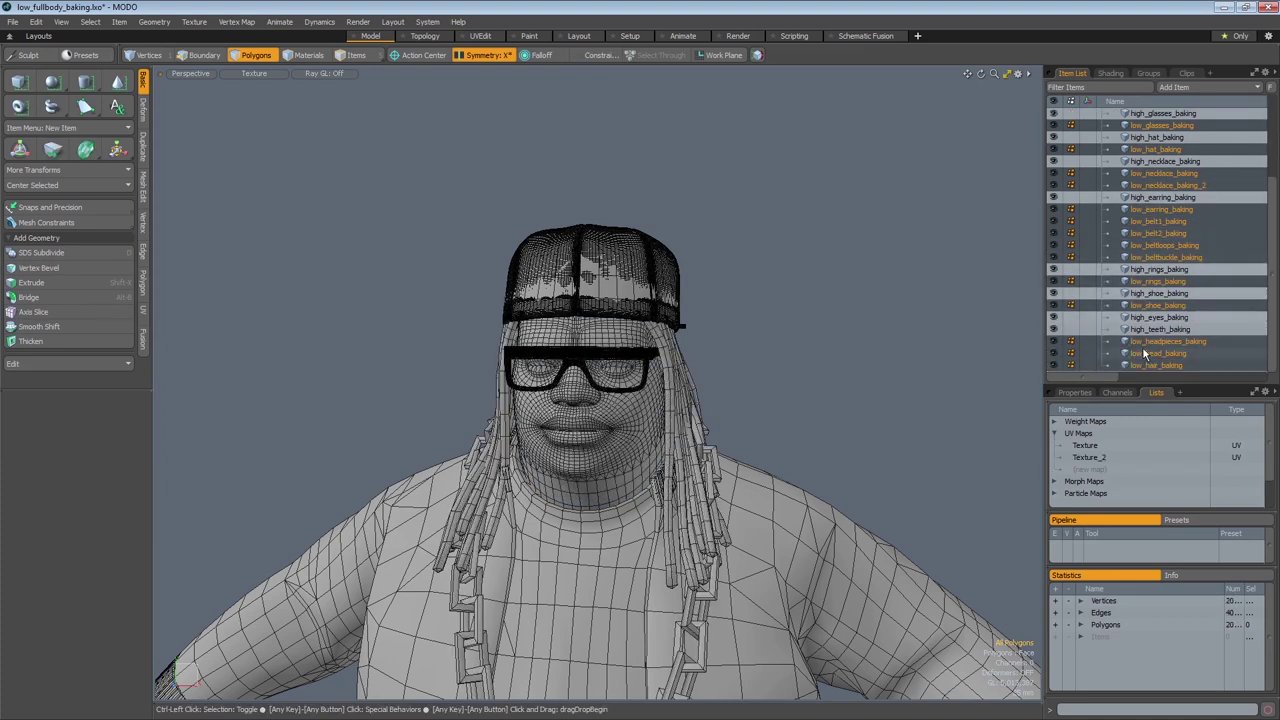
# Hide the low-poly head and hair plus the high-poly eyes and teeth.
pyautogui.moveTo(1052, 353); pyautogui.dragTo(1055, 368)
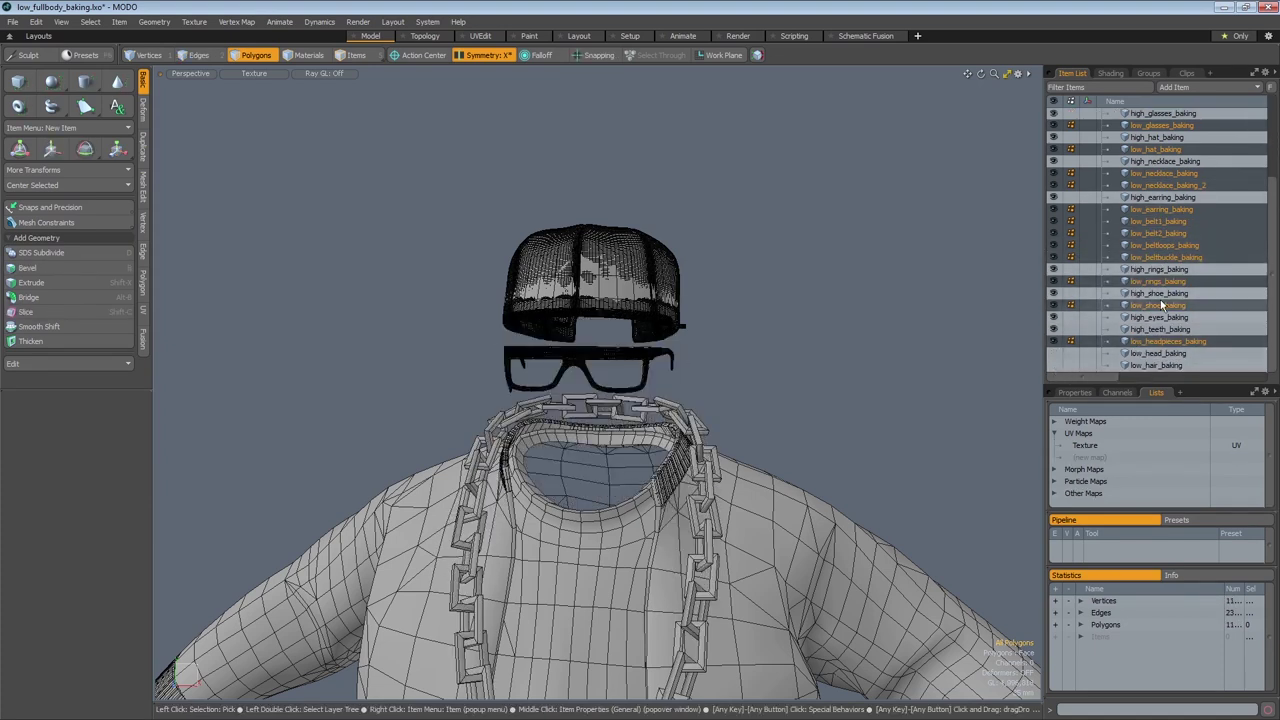
pyautogui.moveTo(1052, 317); pyautogui.dragTo(1052, 329)
pyautogui.press('a')
pyautogui.keyDown('alt'); pyautogui.moveTo(843, 323); pyautogui.dragTo(703, 451); pyautogui.keyUp('alt')
# Export the UVs as an EPS template to Textures/body_uvs.EPS.
pyautogui.click(194, 21)
pyautogui.click(227, 158)
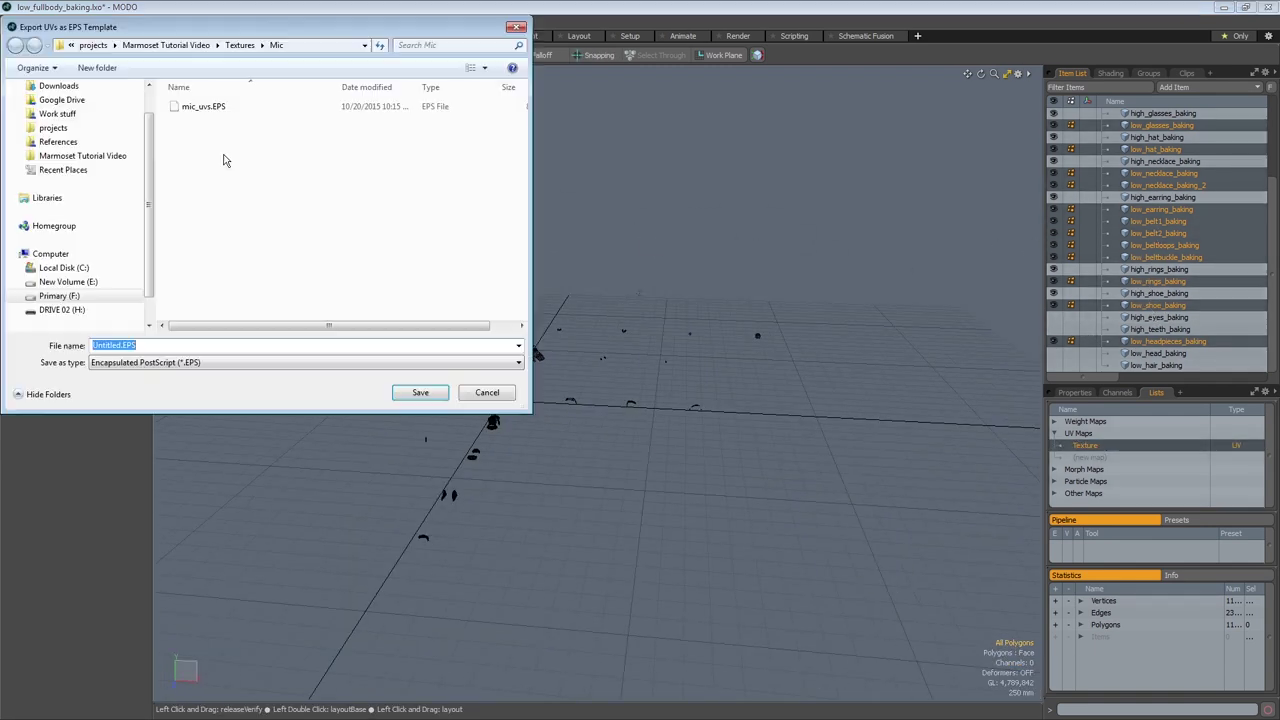
pyautogui.click(240, 46)
pyautogui.click(196, 136)
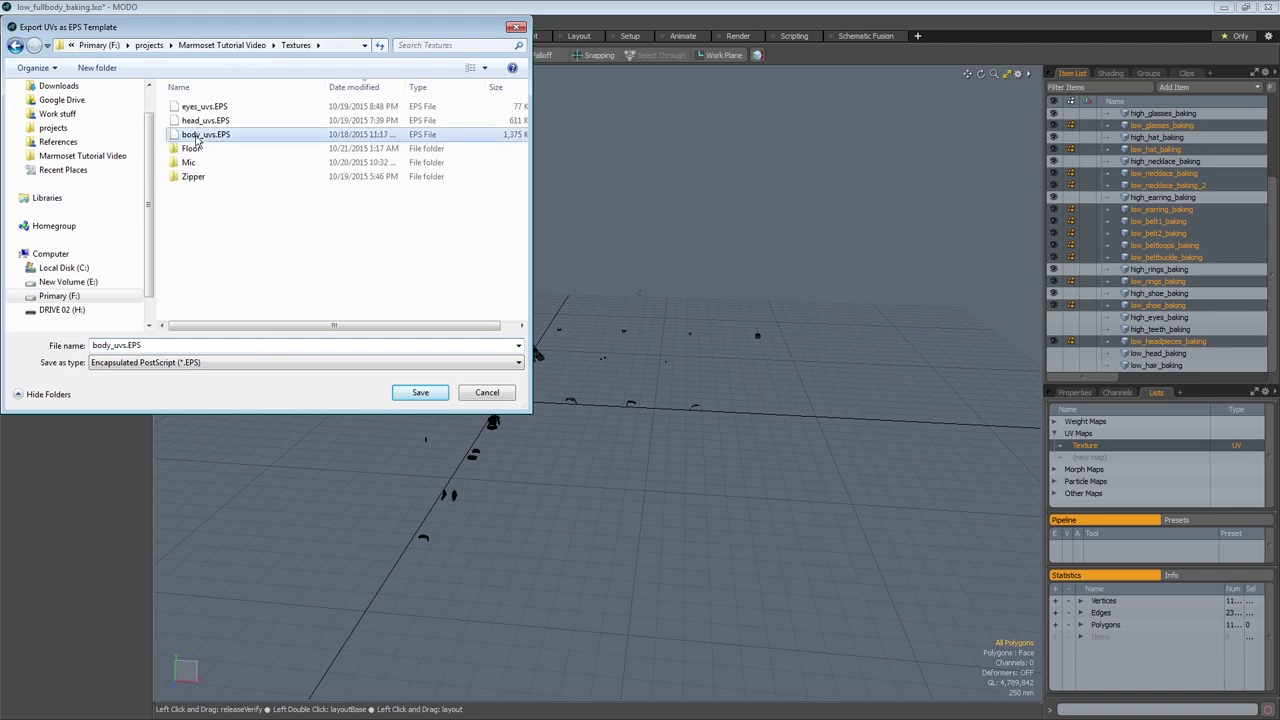
pyautogui.click(420, 392)
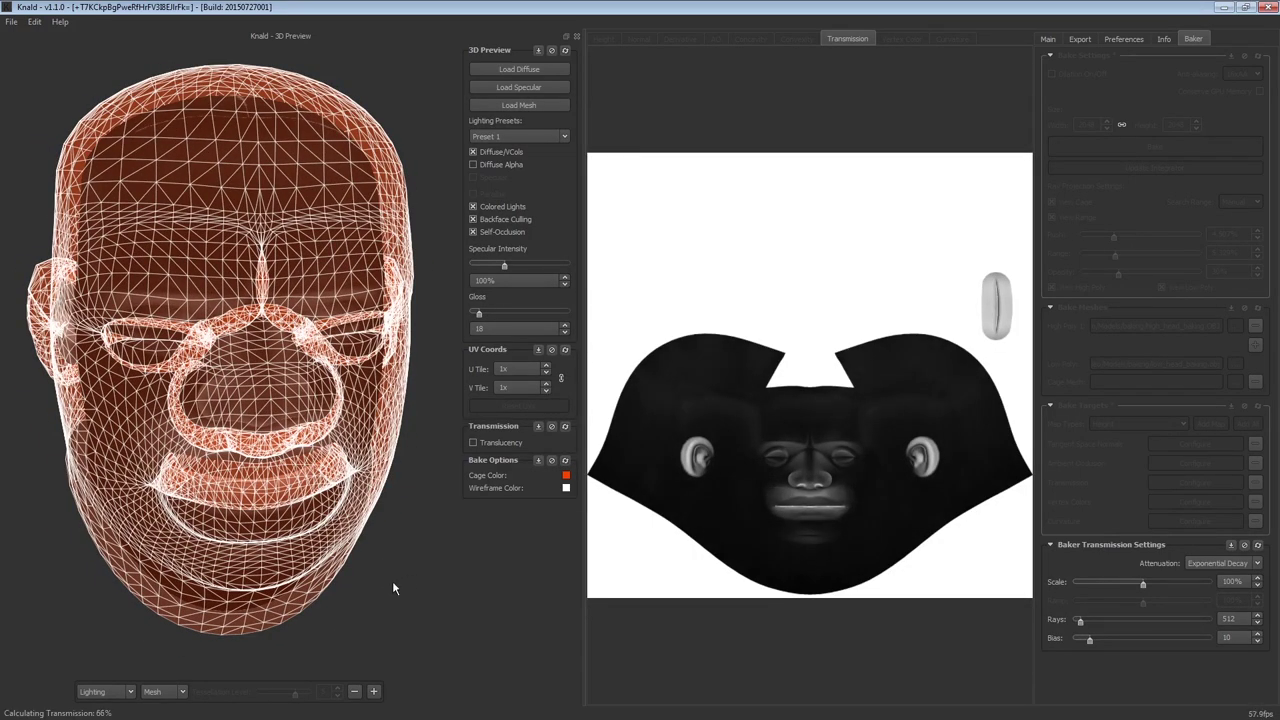
# Turn off View Cage, View Range and View High Poly to show only the low-poly head.
pyautogui.moveTo(266, 647); pyautogui.dragTo(657, 467)
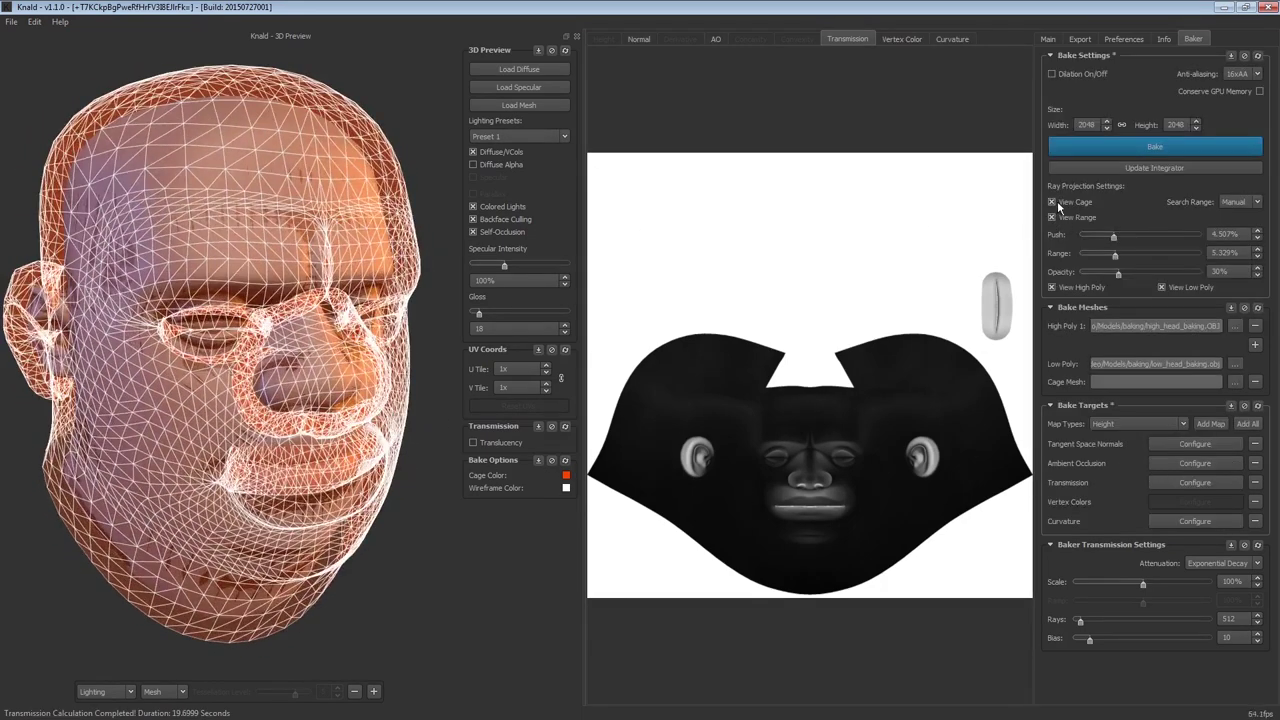
pyautogui.click(1054, 203)
pyautogui.click(1084, 290)
pyautogui.moveTo(260, 480); pyautogui.dragTo(383, 521)
# Preview the head in Transmission, Vertex Color, AO and Curvature modes, then back to Lighting.
pyautogui.click(100, 662)
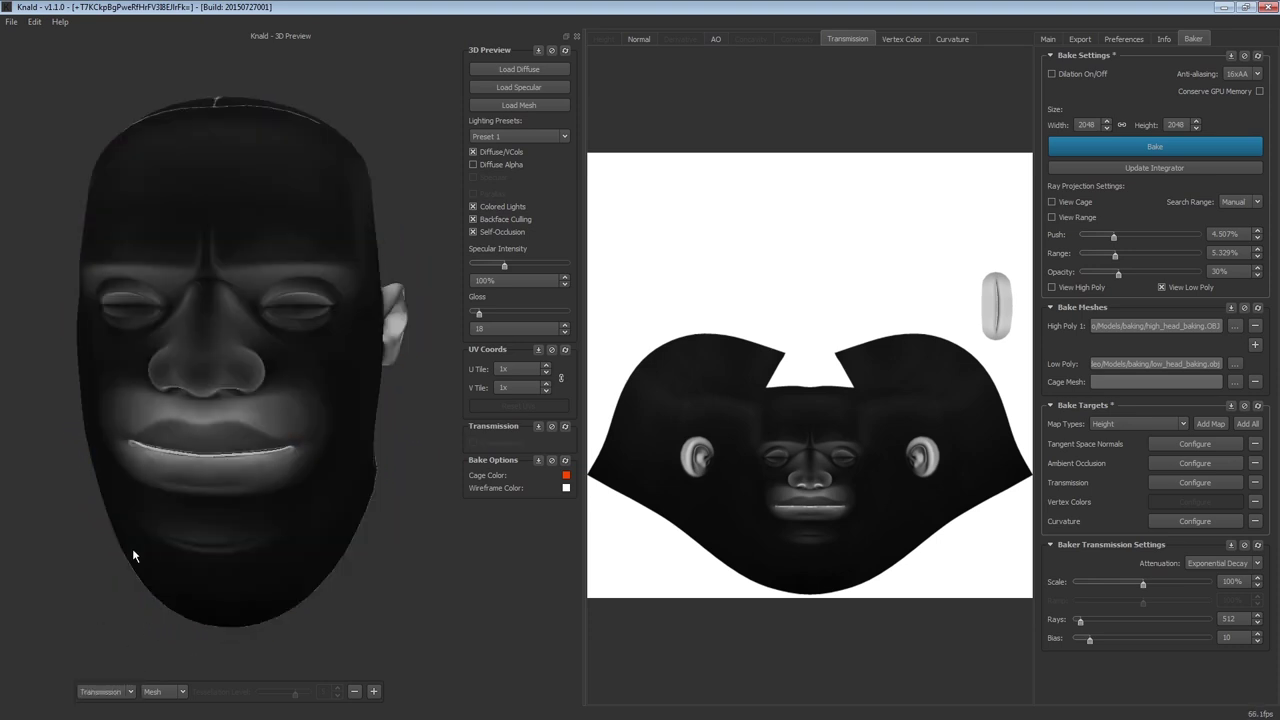
pyautogui.moveTo(132, 552); pyautogui.dragTo(170, 705)
pyautogui.click(171, 703)
pyautogui.moveTo(300, 620); pyautogui.dragTo(146, 682)
pyautogui.click(107, 672)
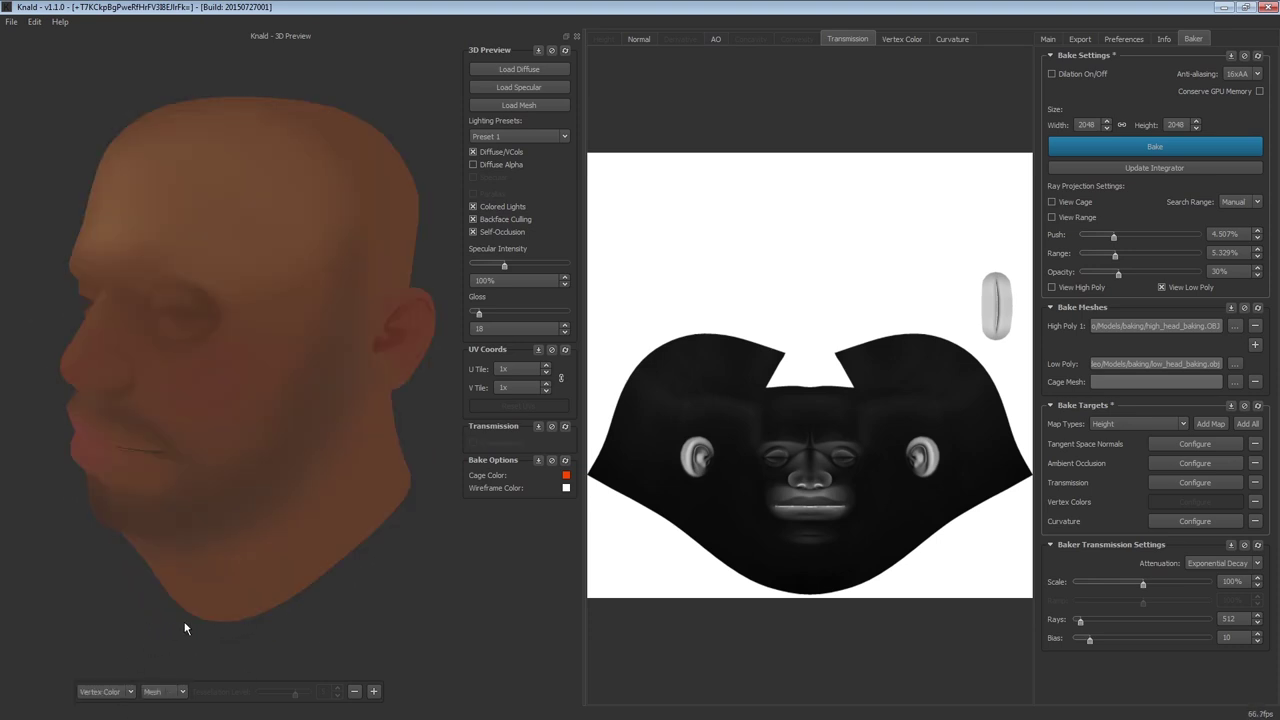
pyautogui.moveTo(200, 623)
pyautogui.mouseDown()
pyautogui.moveTo(314, 608)
pyautogui.moveTo(314, 626)
pyautogui.moveTo(206, 594)
pyautogui.moveTo(322, 615)
pyautogui.mouseUp()
pyautogui.click(96, 644)
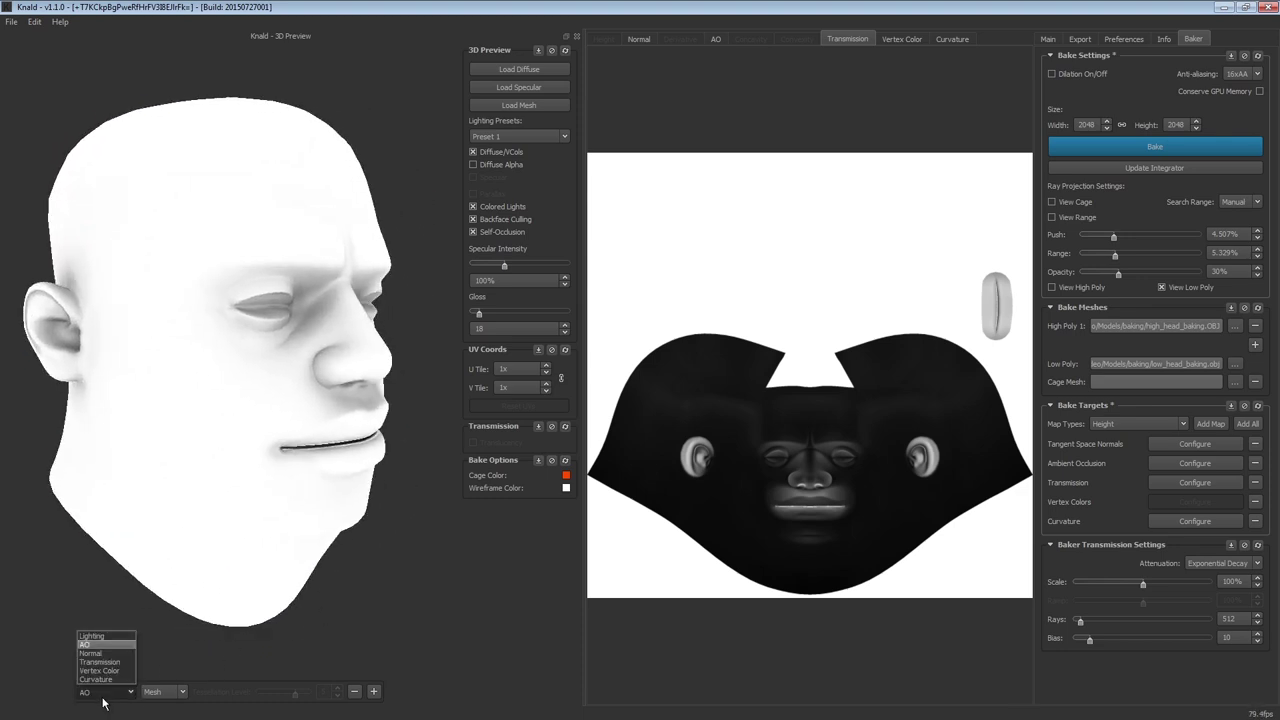
pyautogui.click(98, 671)
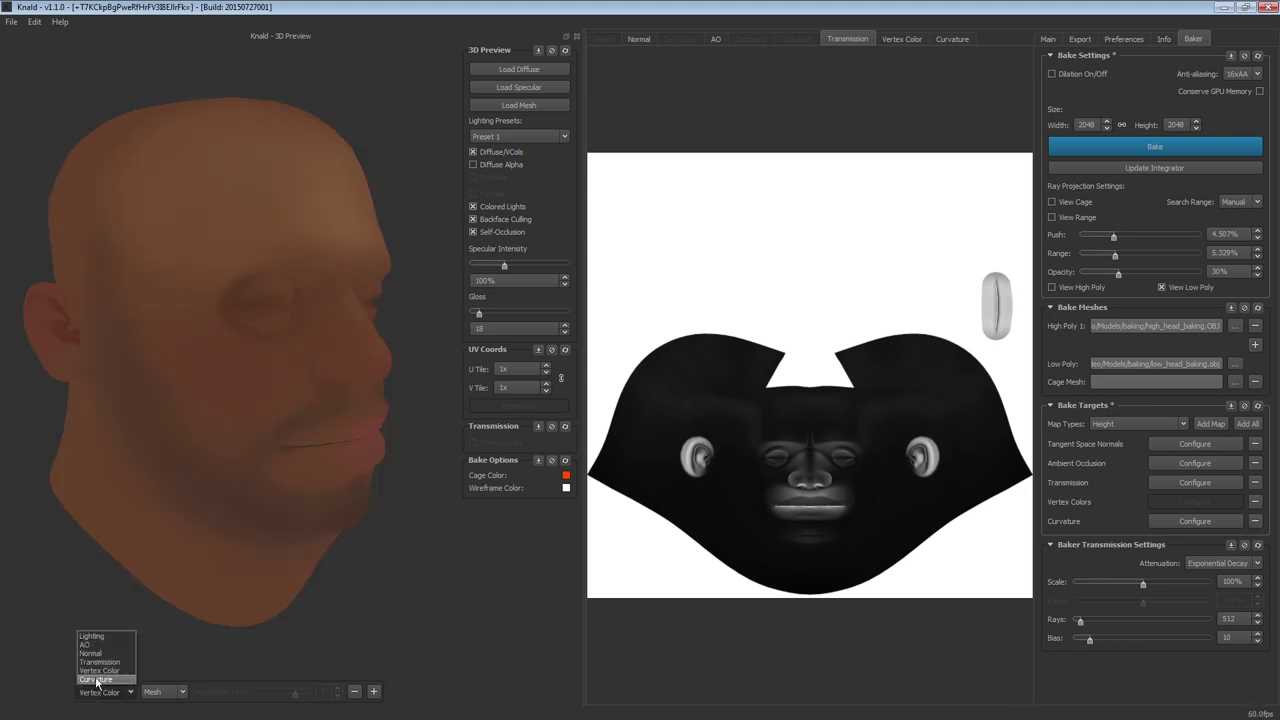
pyautogui.moveTo(200, 612); pyautogui.dragTo(150, 650)
pyautogui.click(101, 637)
pyautogui.moveTo(214, 514); pyautogui.dragTo(301, 471)
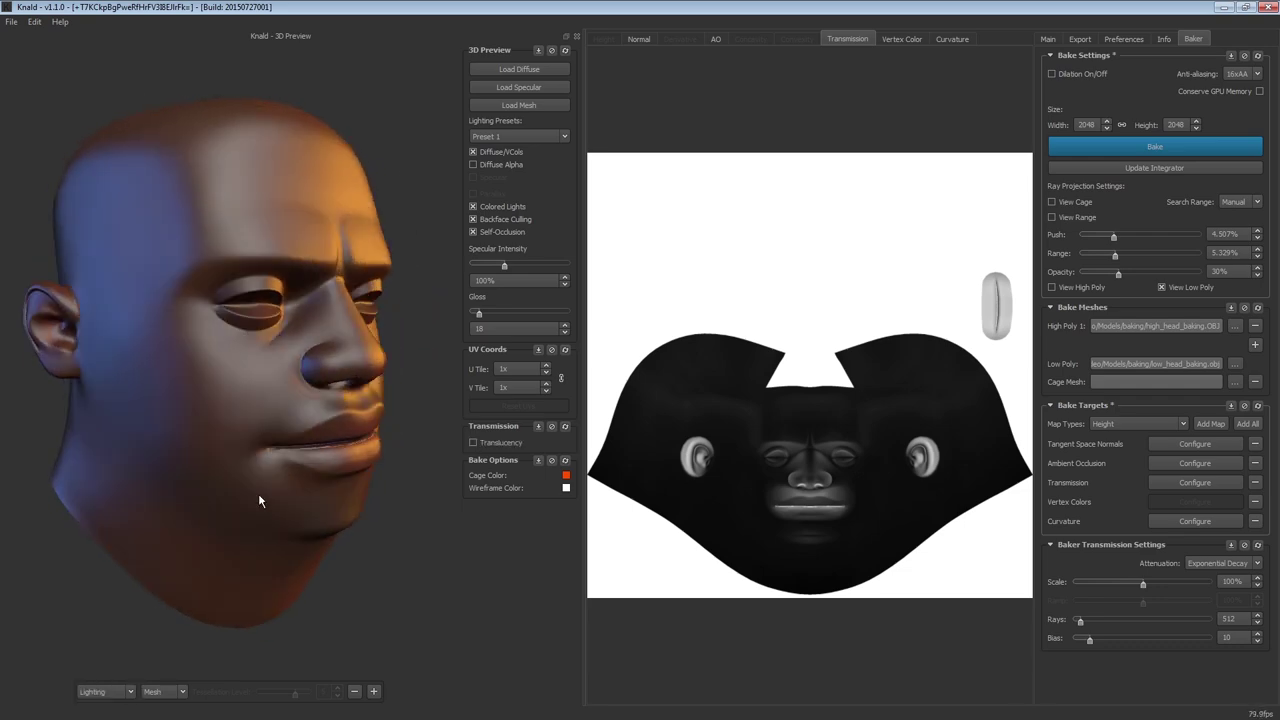
# Show the bake cage and lower its push to 0.484%.
pyautogui.click(1052, 202)
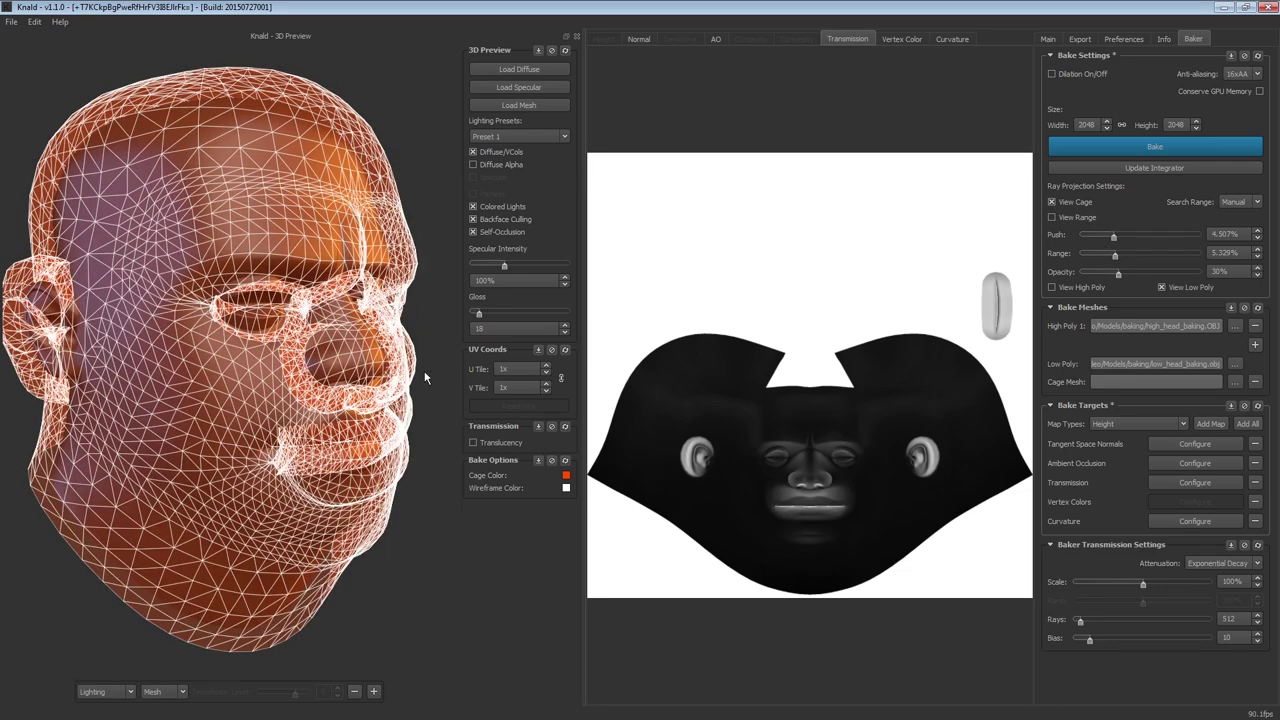
pyautogui.moveTo(1115, 238); pyautogui.dragTo(1103, 242)
pyautogui.scroll(5, 307, 411)
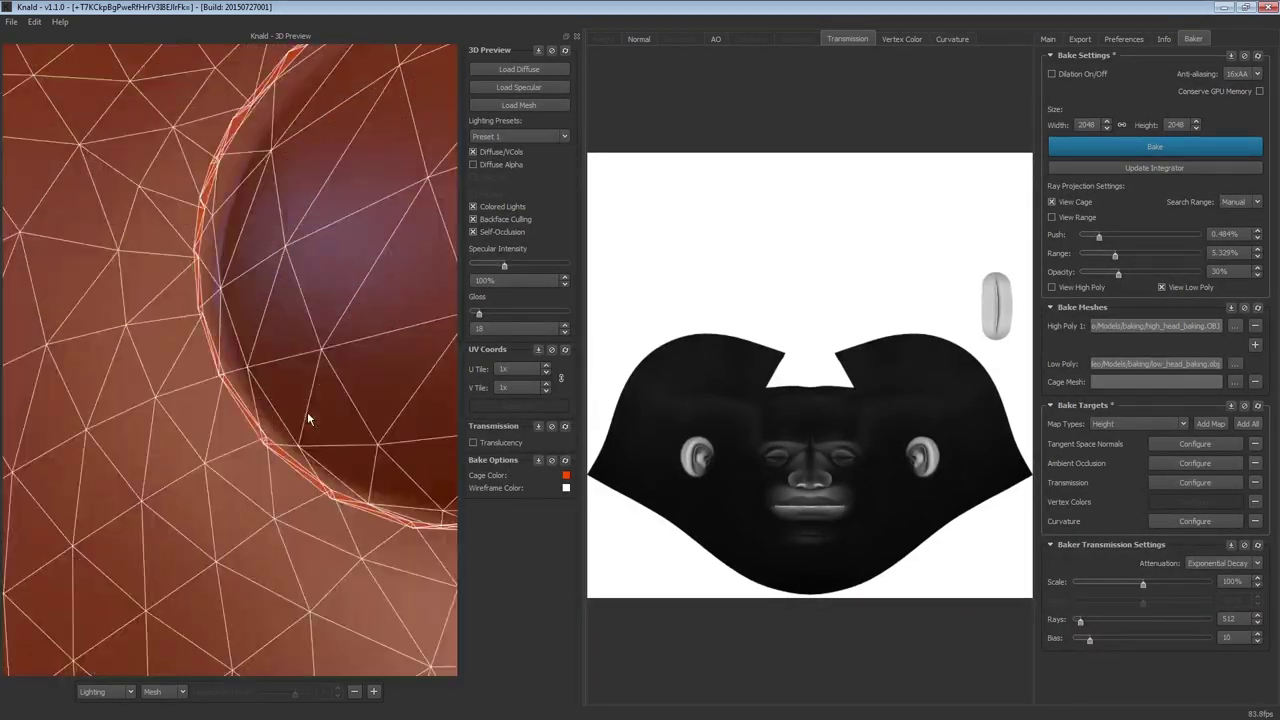
pyautogui.scroll(-3, 320, 460)
pyautogui.scroll(3, 342, 520)
# Lower the cage push to 0.254% and check the ray range against the high-poly head.
pyautogui.moveTo(342, 520); pyautogui.dragTo(326, 435)
pyautogui.moveTo(1099, 237); pyautogui.dragTo(1096, 237)
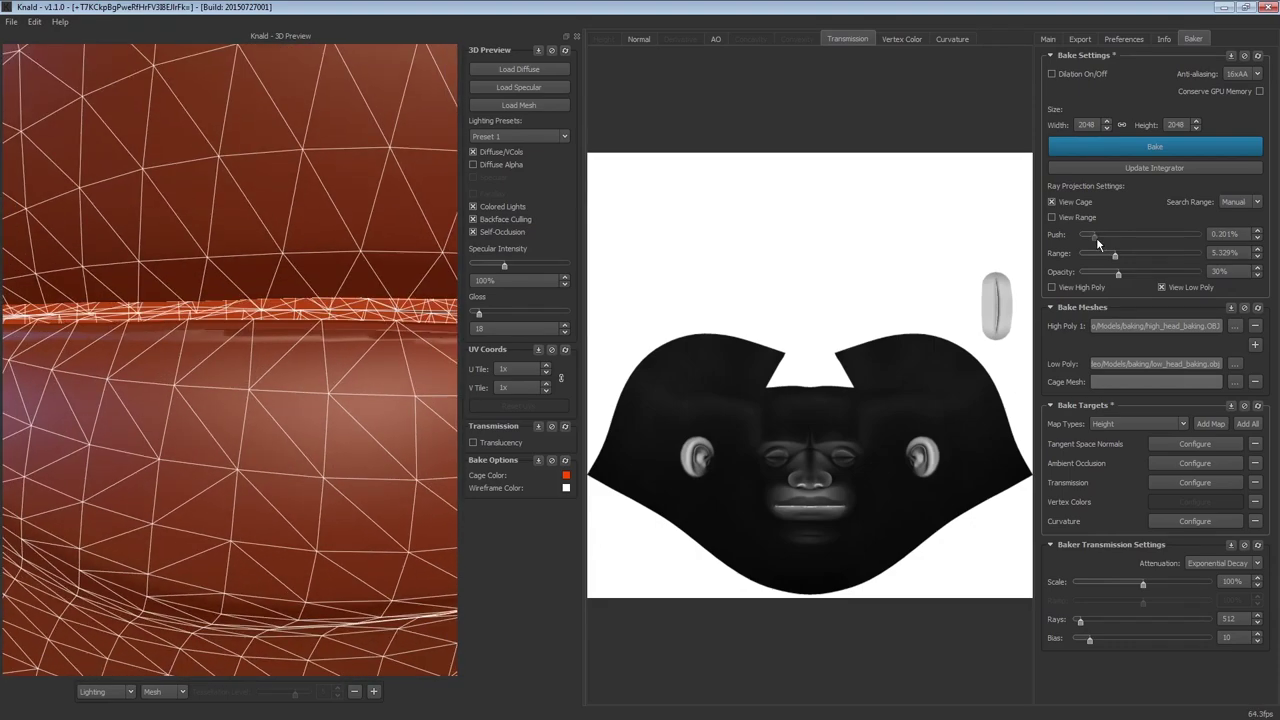
pyautogui.click(1051, 217)
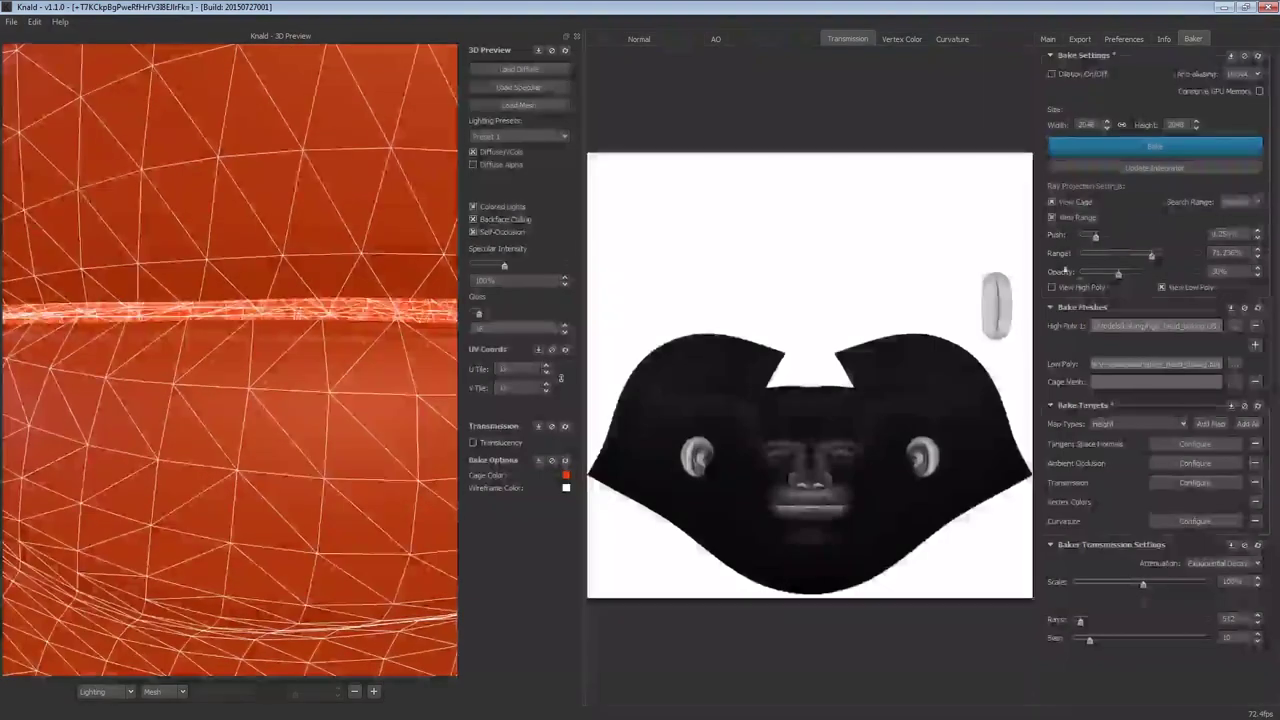
pyautogui.click(1051, 287)
pyautogui.moveTo(241, 428); pyautogui.dragTo(358, 486)
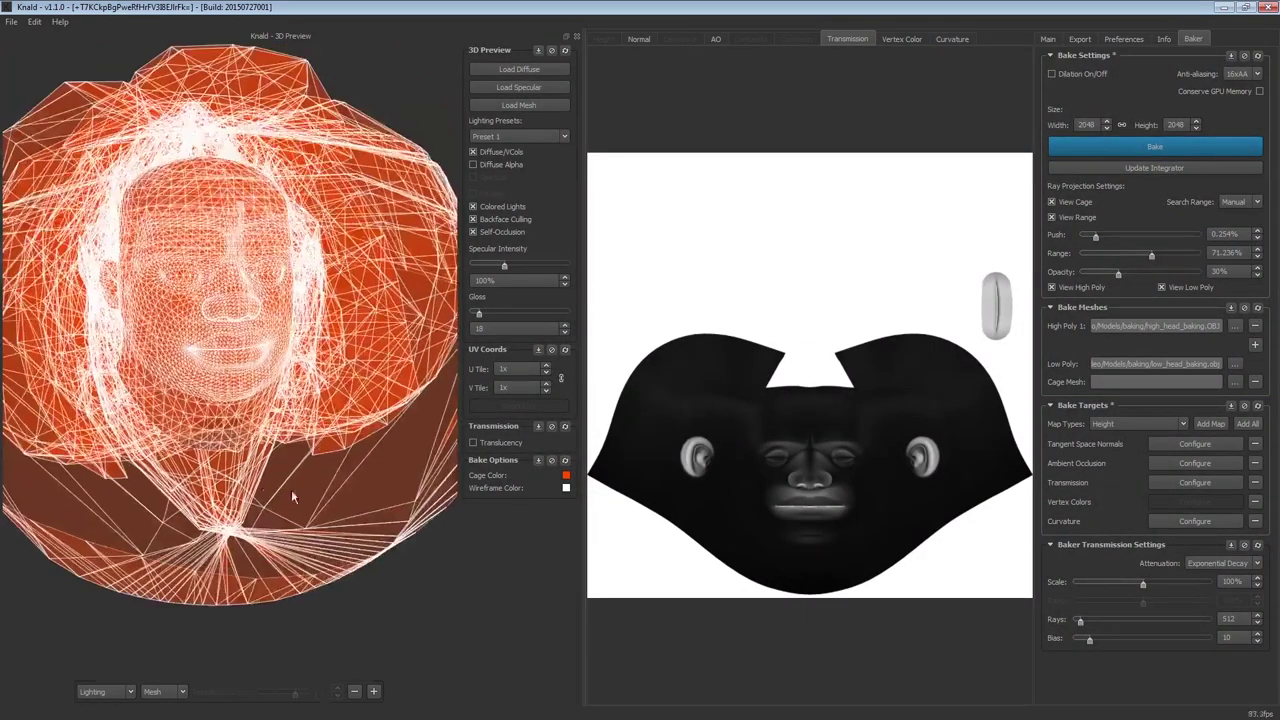
pyautogui.click(1066, 218)
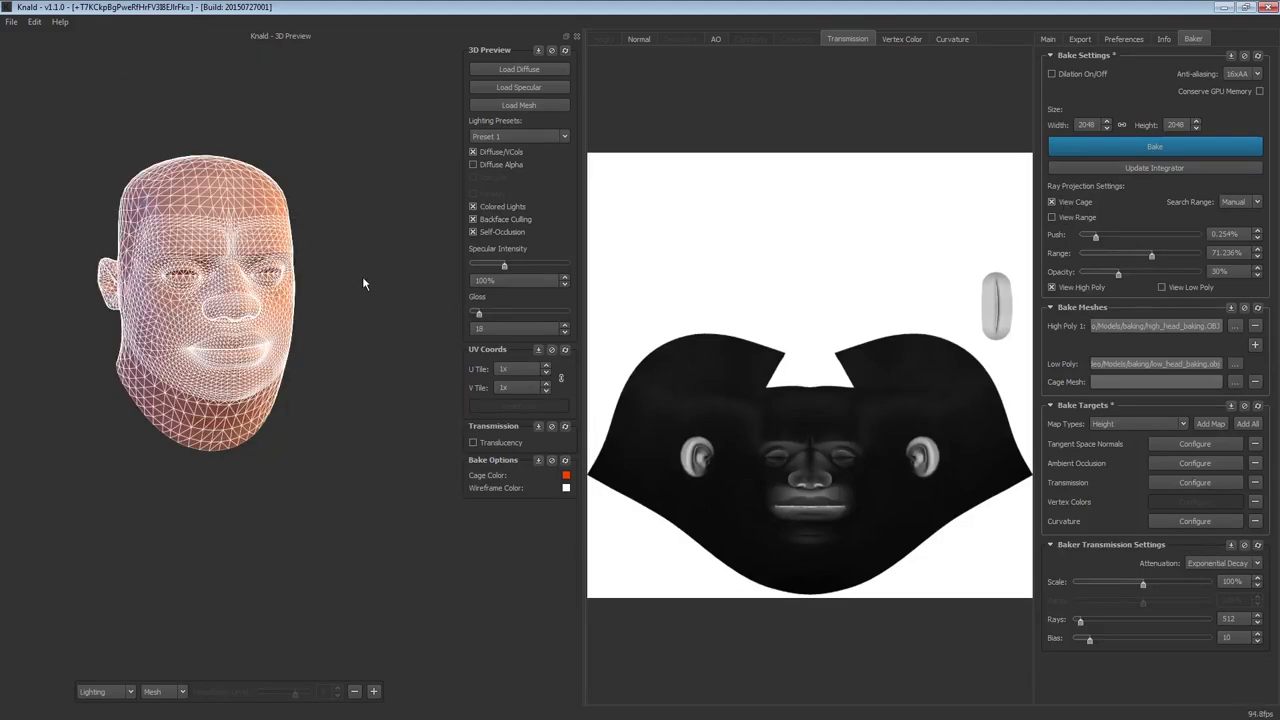
pyautogui.moveTo(200, 290); pyautogui.dragTo(280, 290)
pyautogui.moveTo(280, 290); pyautogui.dragTo(228, 297, button='right')
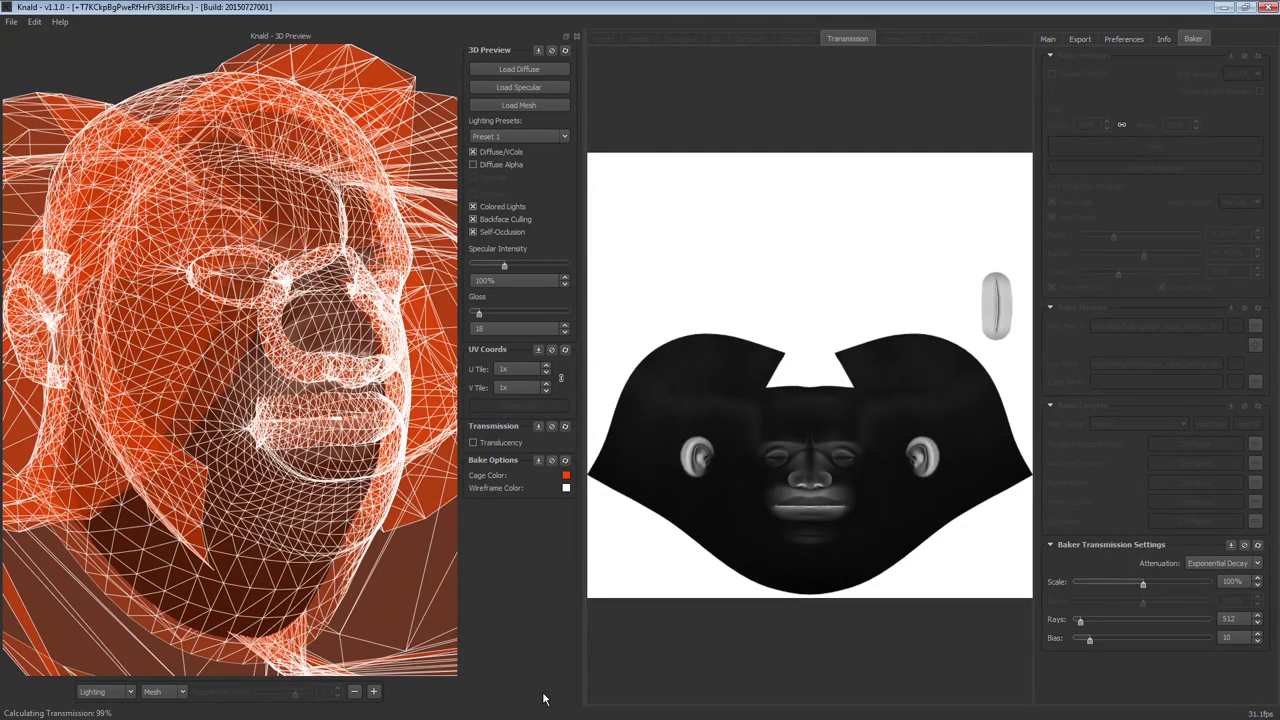
# Set the cage push to 0.484%, verify the ray range, and bake the head maps.
pyautogui.moveTo(250, 380)
pyautogui.mouseDown()
pyautogui.moveTo(342, 372)
pyautogui.moveTo(156, 328)
pyautogui.moveTo(320, 489)
pyautogui.moveTo(241, 401)
pyautogui.mouseUp()
pyautogui.click(1051, 201)
pyautogui.moveTo(1113, 237)
pyautogui.mouseDown()
pyautogui.moveTo(1100, 237)
pyautogui.moveTo(1116, 258)
pyautogui.mouseUp()
pyautogui.scroll(-10, 337, 411)
pyautogui.click(1051, 217)
pyautogui.click(1155, 146)
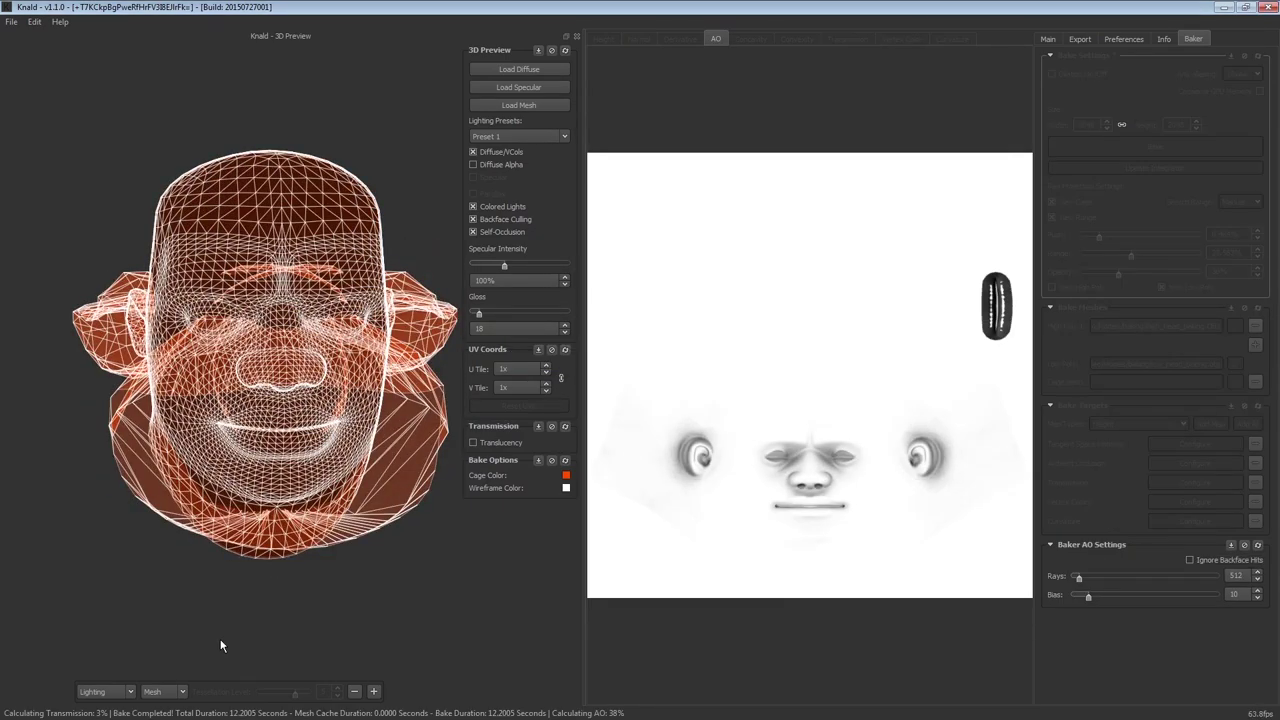
# Raise the cage push to 0.730% and rebake the head's AO and transmission.
pyautogui.moveTo(219, 290); pyautogui.dragTo(270, 295)
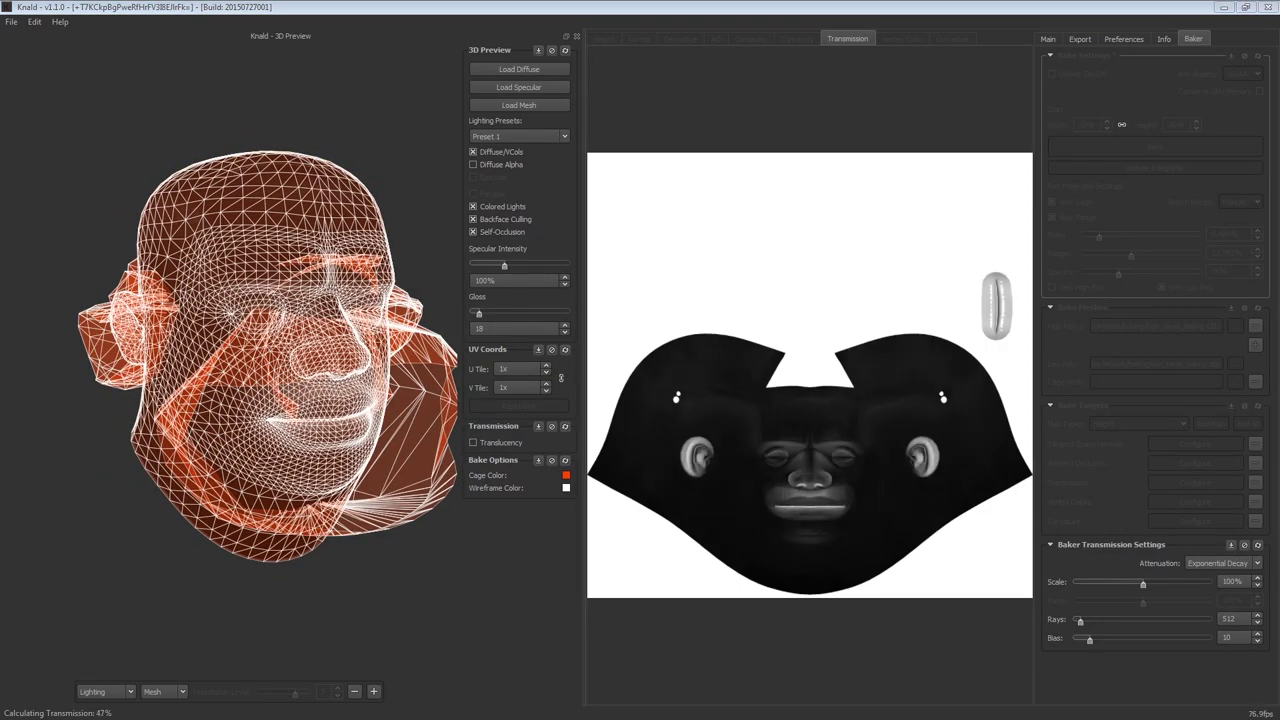
pyautogui.moveTo(290, 125); pyautogui.dragTo(276, 237)
pyautogui.scroll(5, 276, 237)
pyautogui.scroll(6, 667, 332)
pyautogui.moveTo(1098, 236); pyautogui.dragTo(1105, 236)
pyautogui.click(1155, 146)
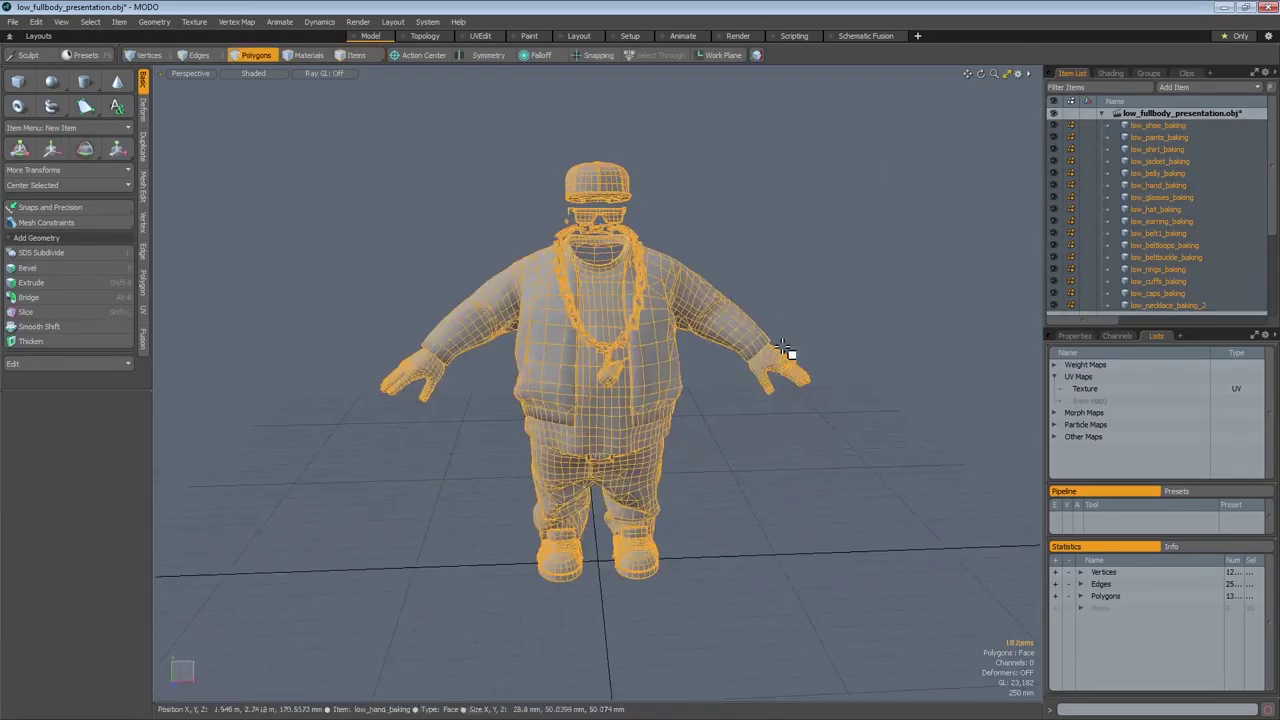
# Project the body's UVs from the front view in the UV layout.
pyautogui.click(480, 36)
pyautogui.click(690, 72)
pyautogui.click(40, 100)
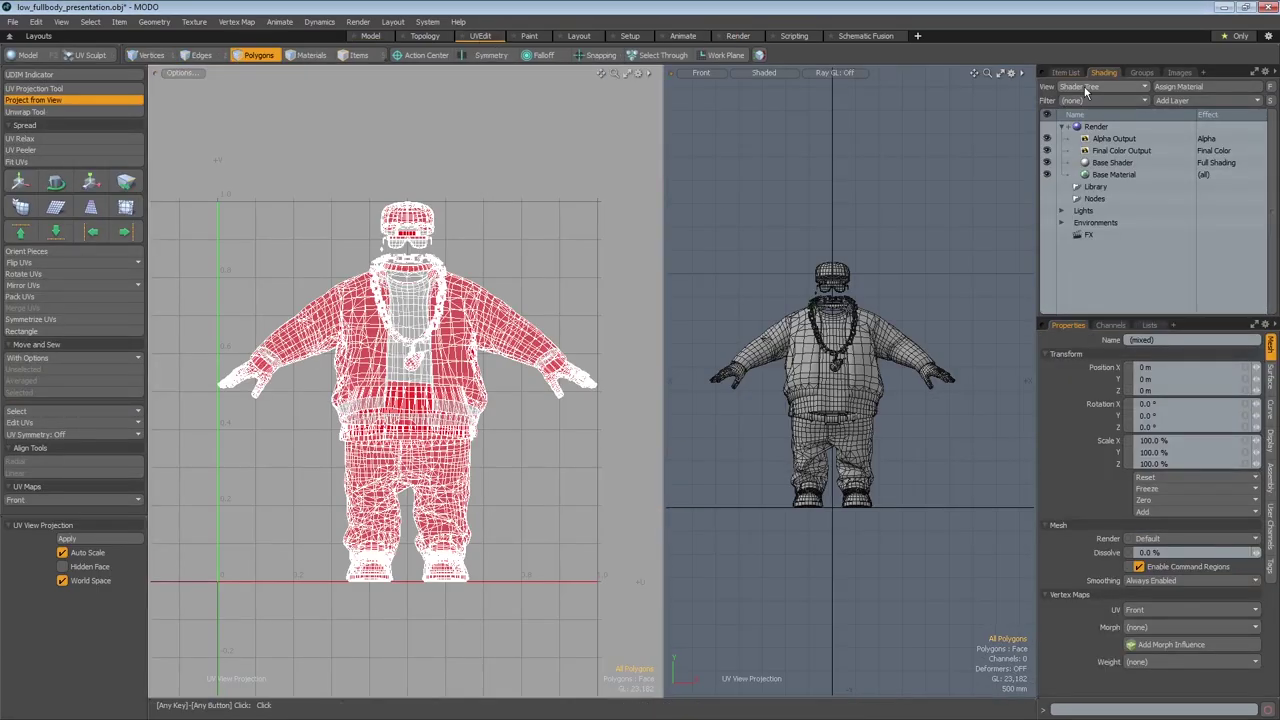
pyautogui.click(737, 36)
# Add a Gradient layer to the body material driven by Texture V, previewing diffuse only.
pyautogui.click(960, 427)
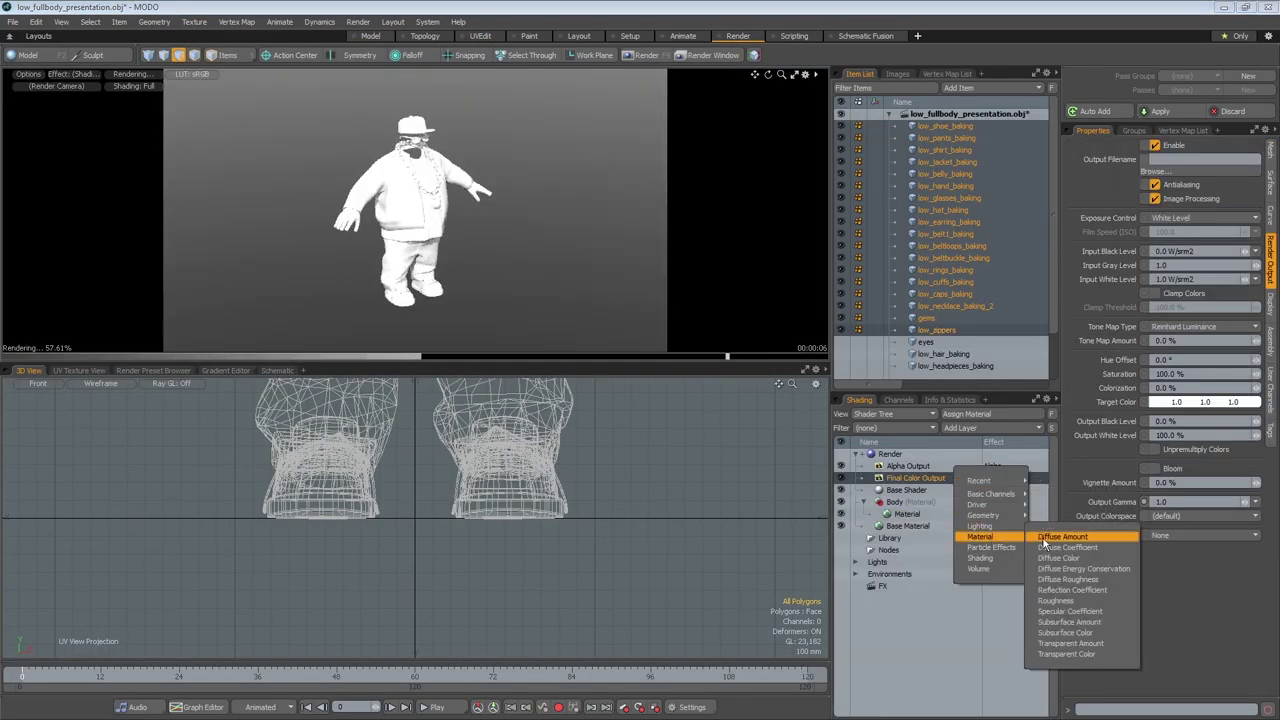
pyautogui.moveTo(946, 507)
pyautogui.click(1043, 517)
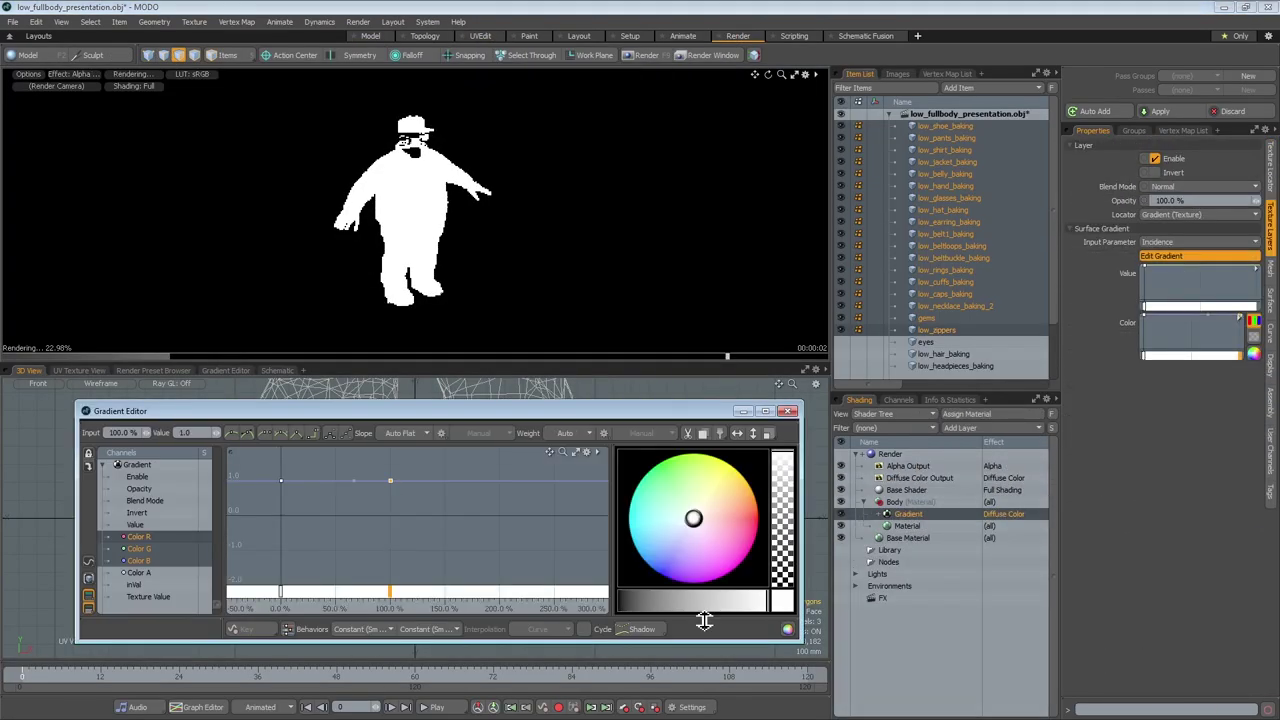
pyautogui.click(1143, 243)
pyautogui.click(1143, 256)
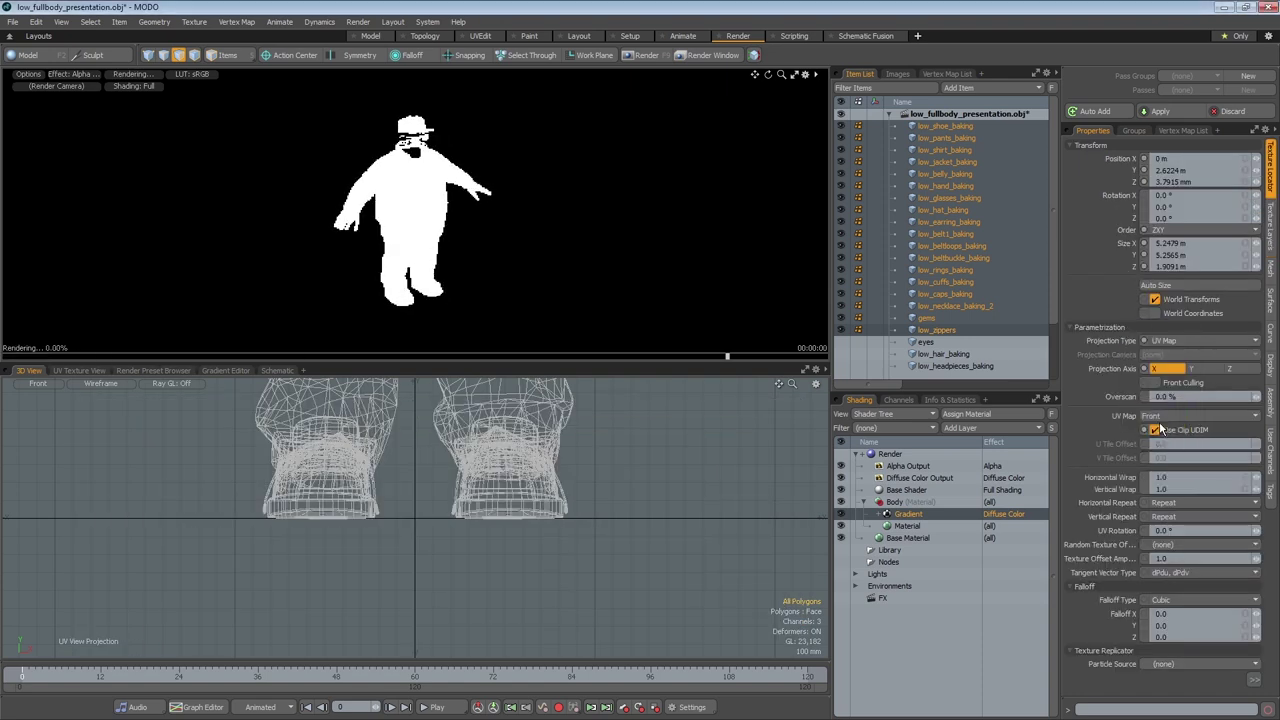
pyautogui.click(72, 74)
pyautogui.click(48, 121)
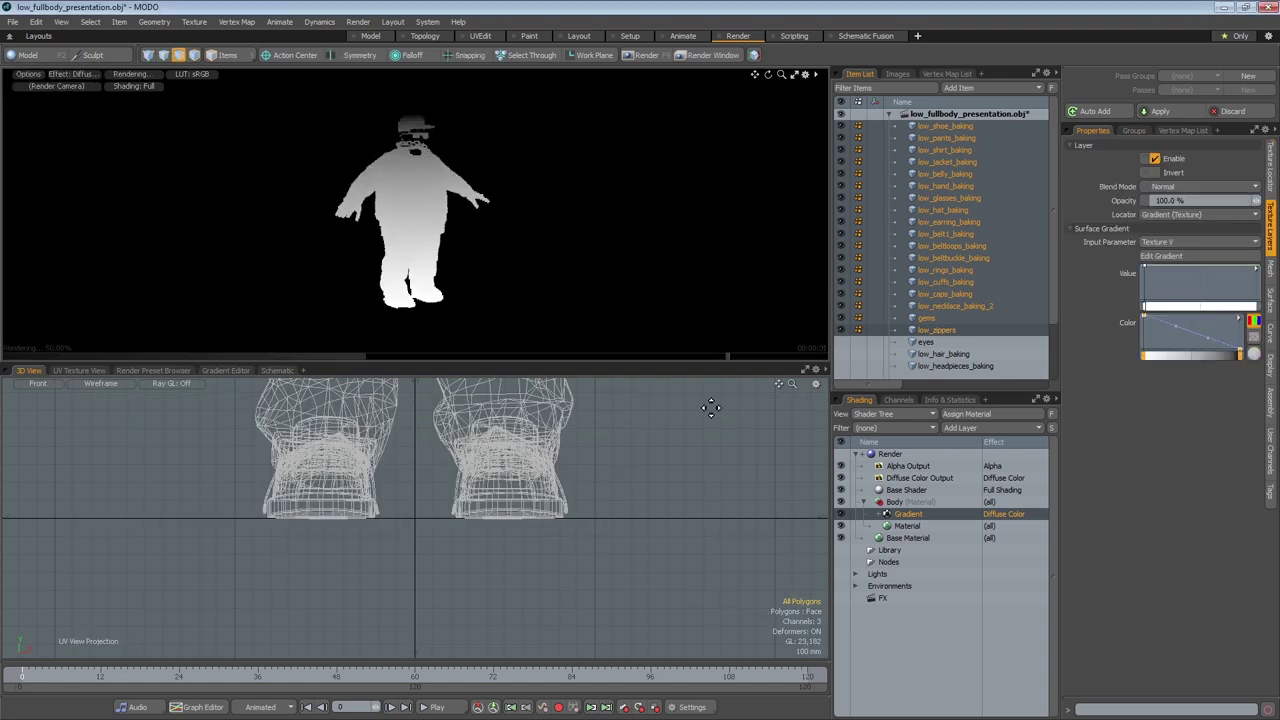
# Add an Image Map layer with a new image and bake the gradient into it.
pyautogui.click(907, 525)
pyautogui.click(960, 427)
pyautogui.click(958, 511)
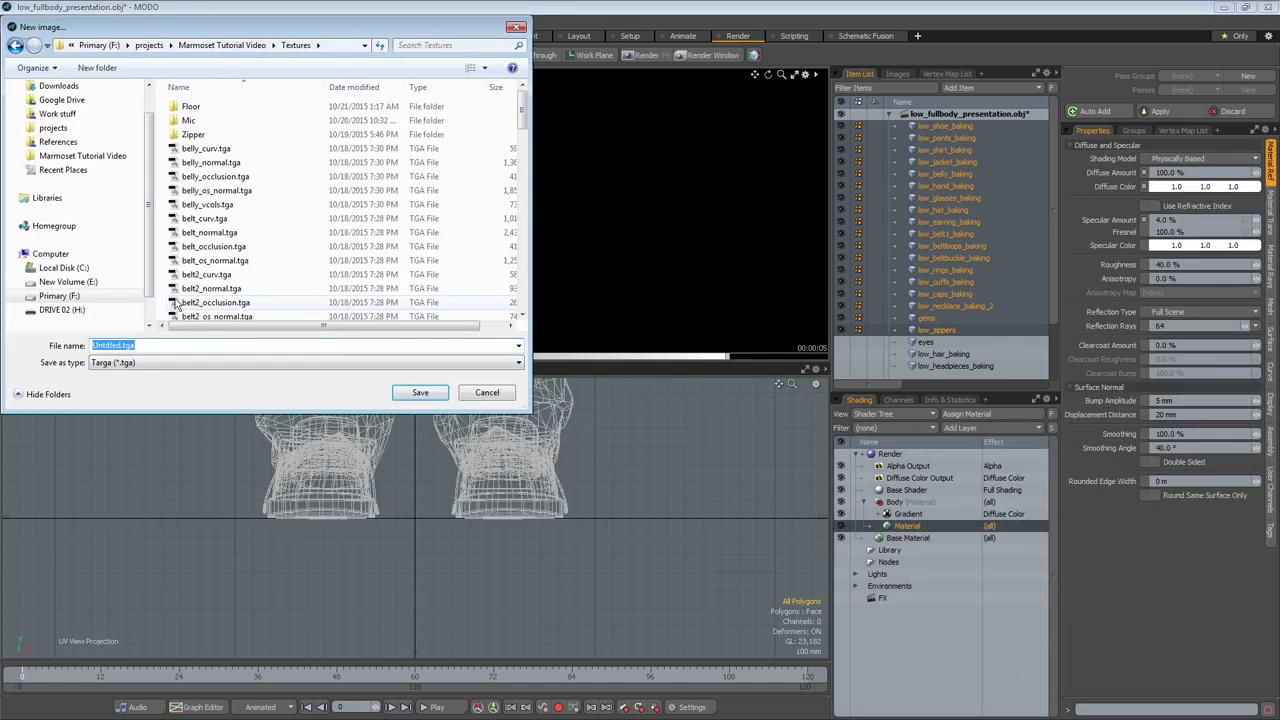
pyautogui.press('Escape')
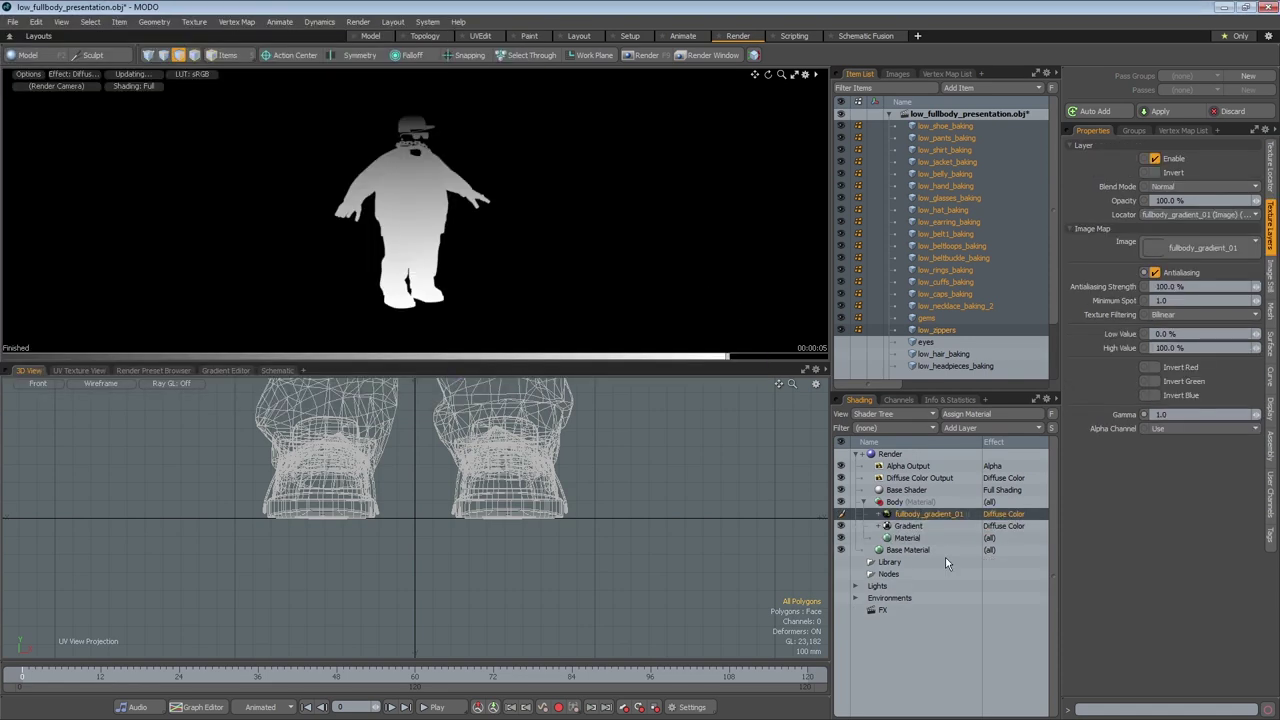
pyautogui.rightClick(947, 563)
pyautogui.click(911, 637)
pyautogui.click(871, 680)
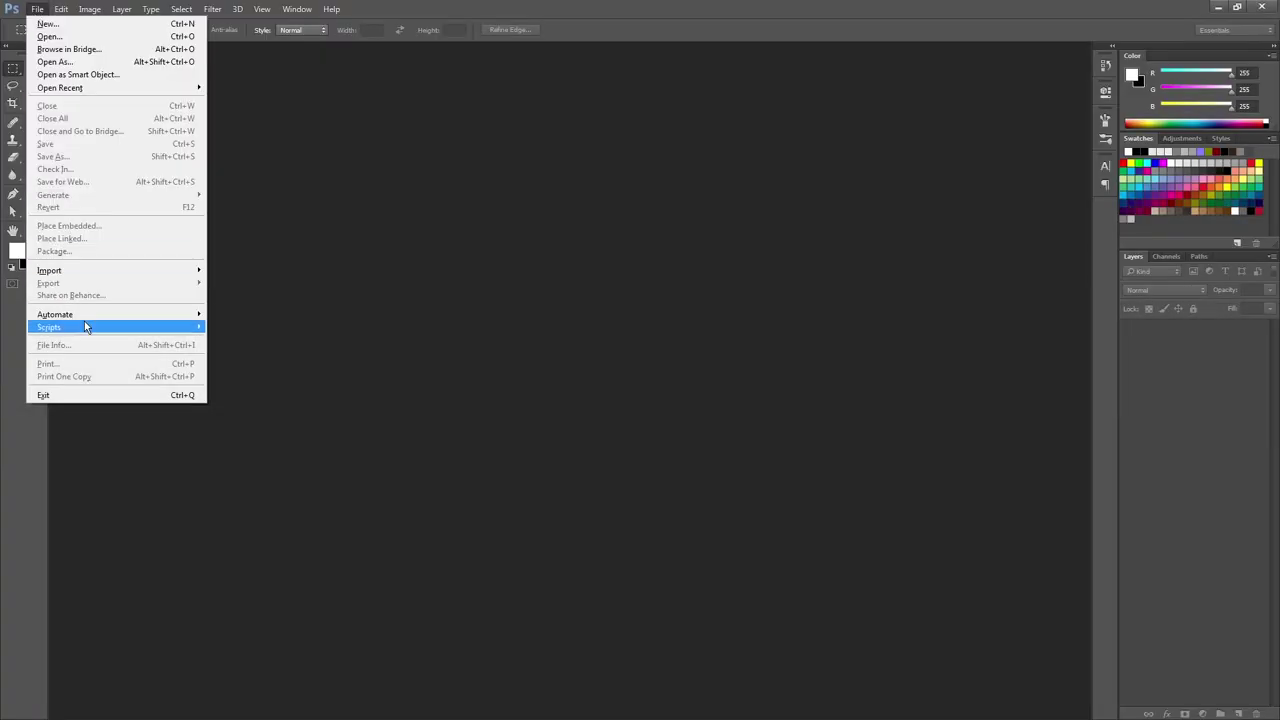
# Load every occlusion texture from the Textures folder into a layer stack.
pyautogui.moveTo(96, 327)
pyautogui.click(279, 465)
pyautogui.click(695, 337)
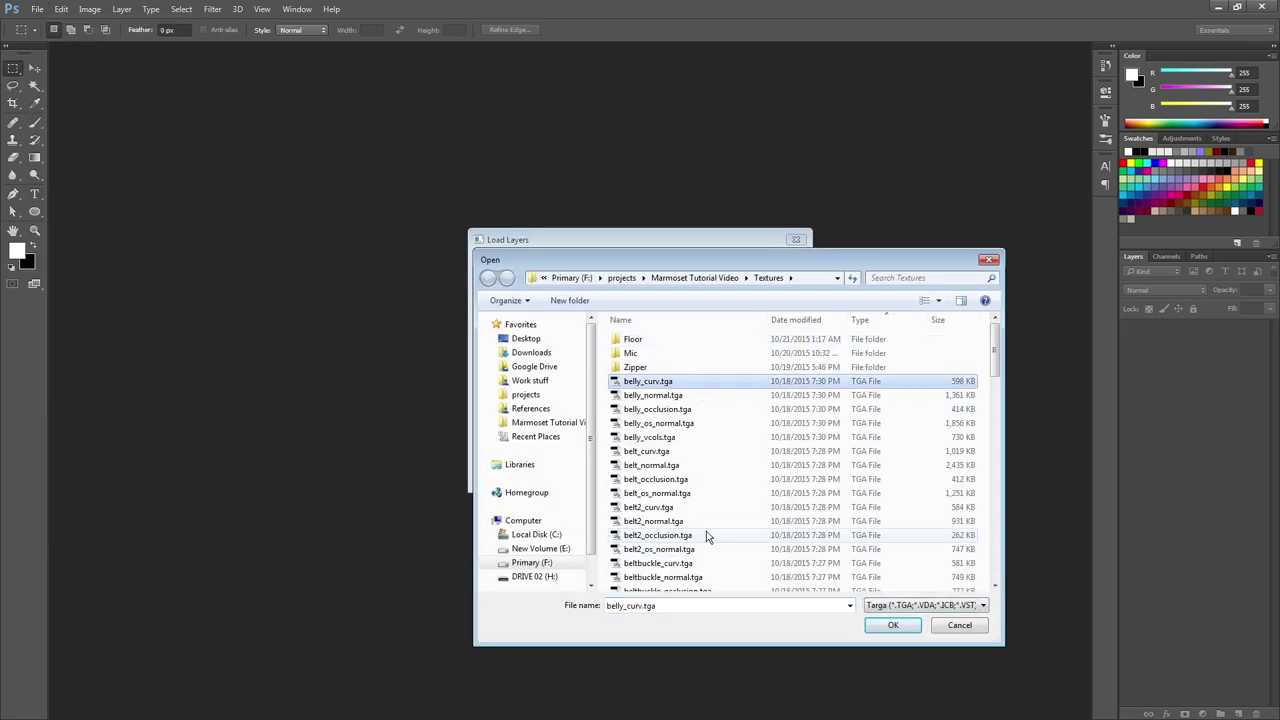
pyautogui.click(905, 277)
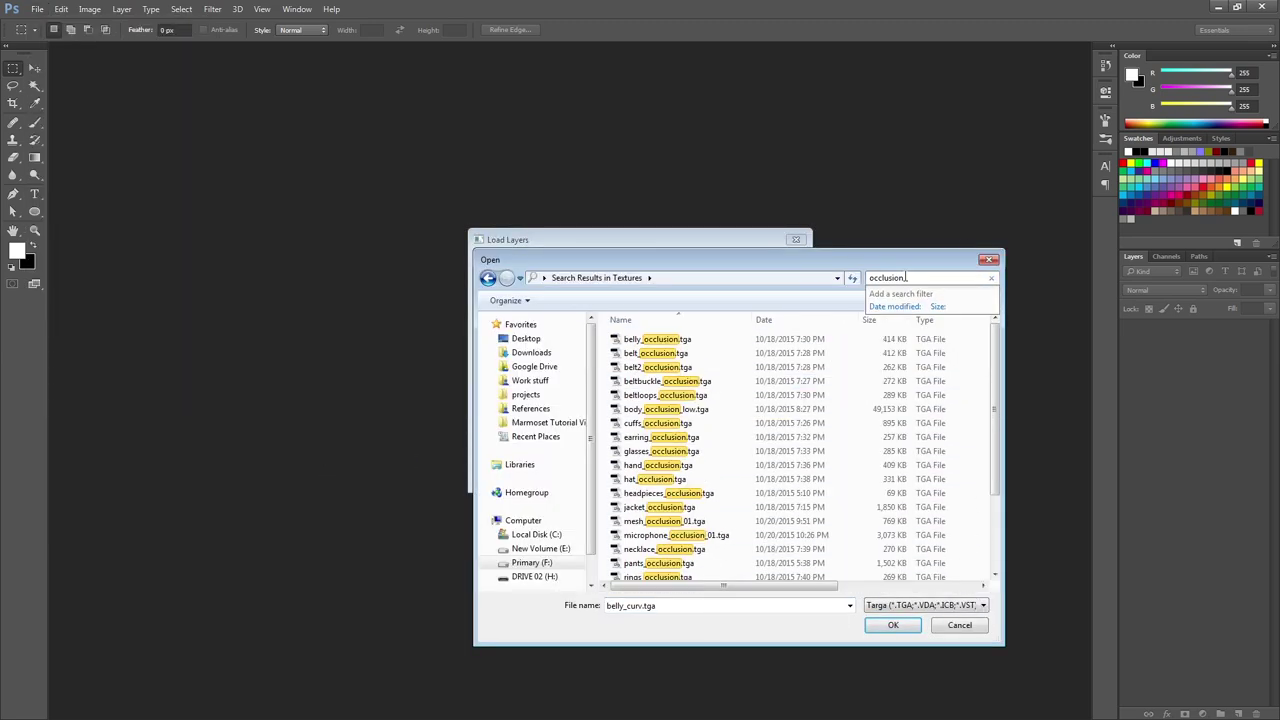
pyautogui.click(652, 458)
pyautogui.hotkey('ctrl', 'a')
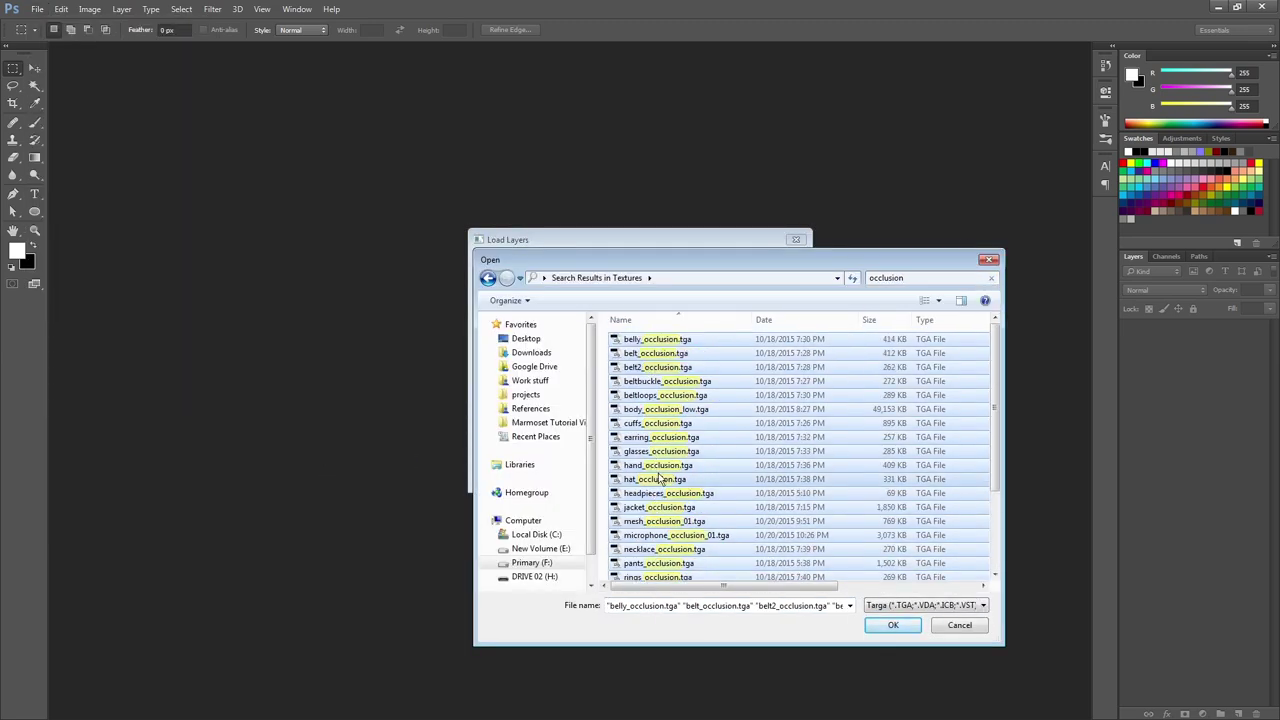
pyautogui.scroll(-2, 650, 480)
pyautogui.click(889, 628)
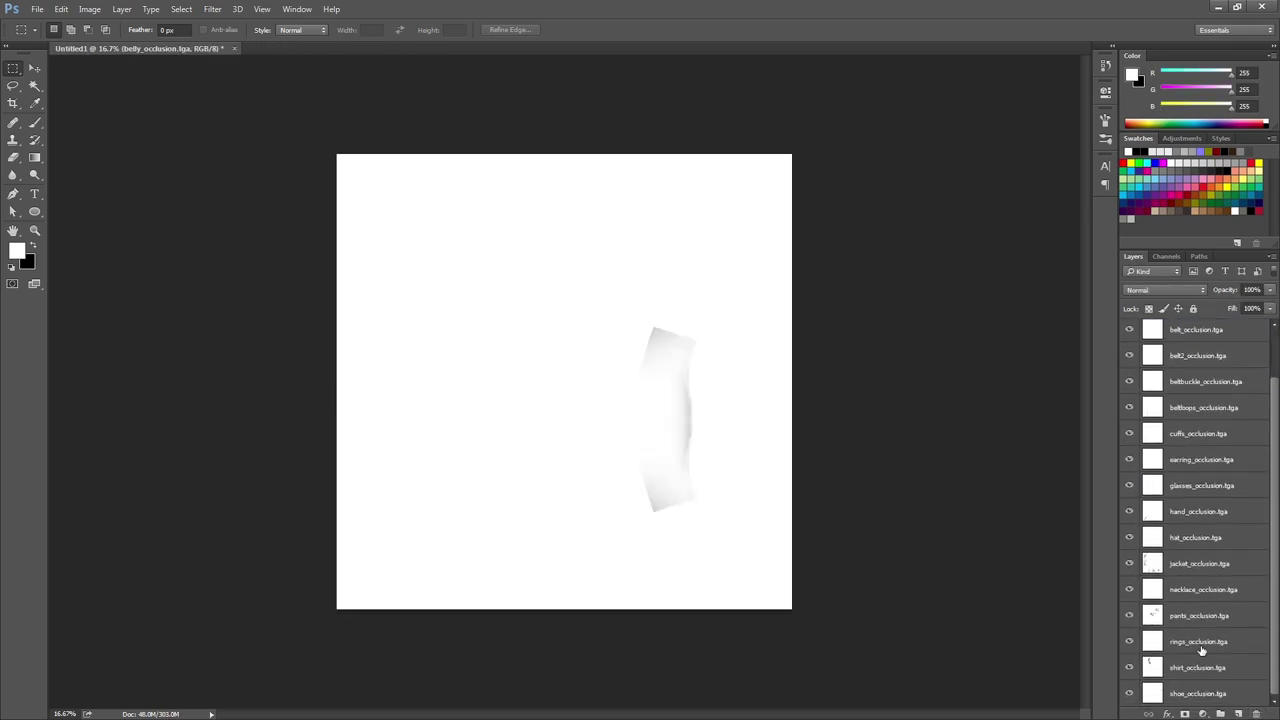
# Set all the occlusion layers' blend mode to Multiply and check the colour mode.
pyautogui.hotkey('ctrl', 'alt', 'a')
pyautogui.click(1165, 290)
pyautogui.click(1150, 328)
pyautogui.click(89, 9)
pyautogui.click(265, 80)
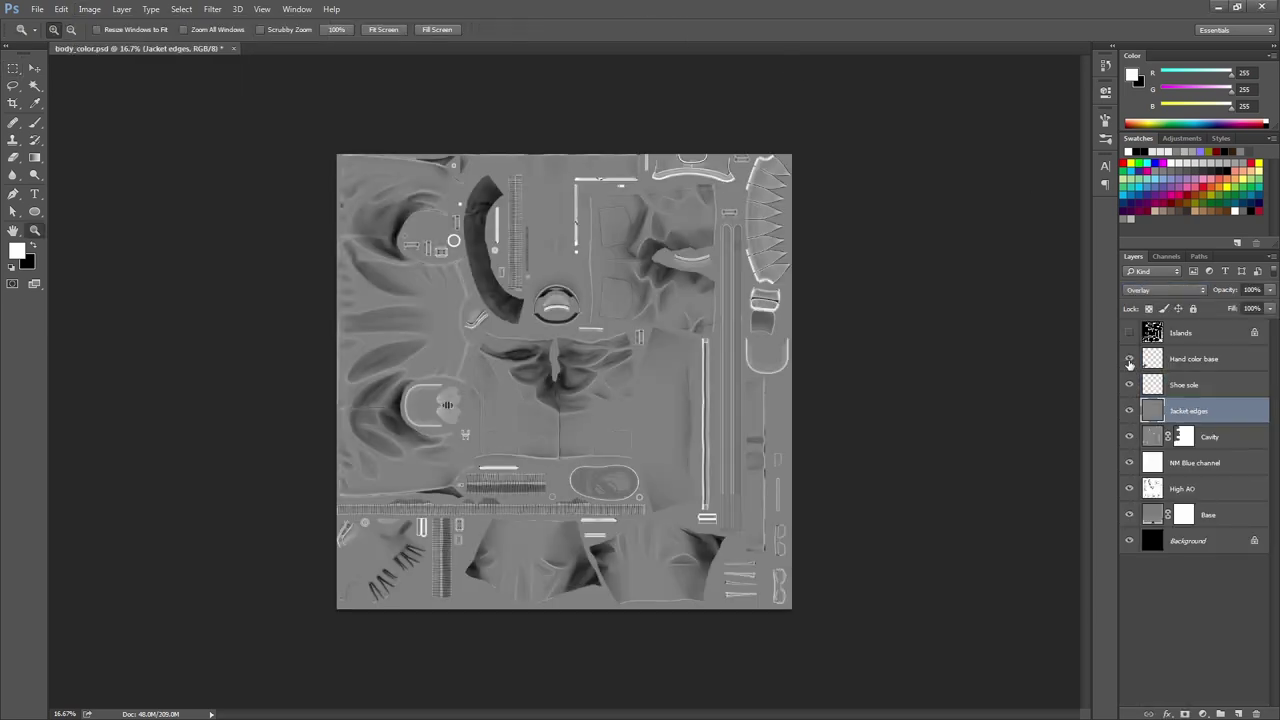
# Add a gradient map adjustment layer for the jacket with a purple 9306ff stop.
pyautogui.click(1191, 412)
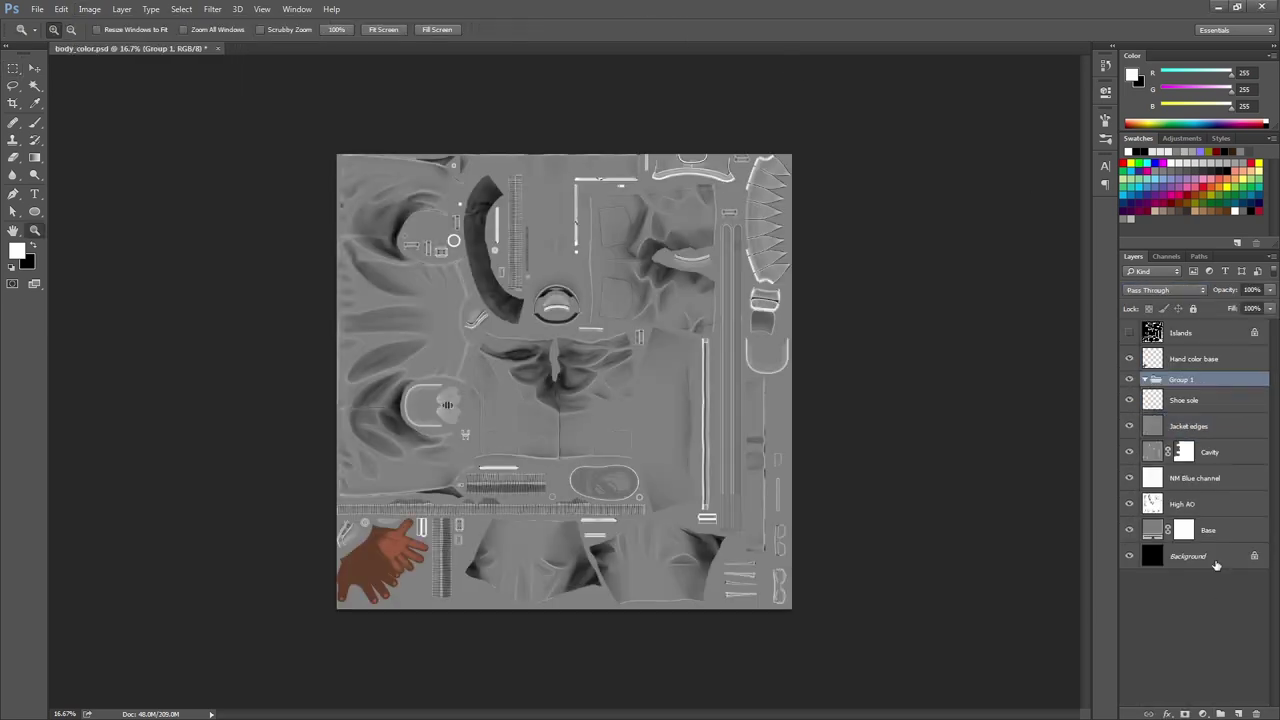
pyautogui.click(422, 321)
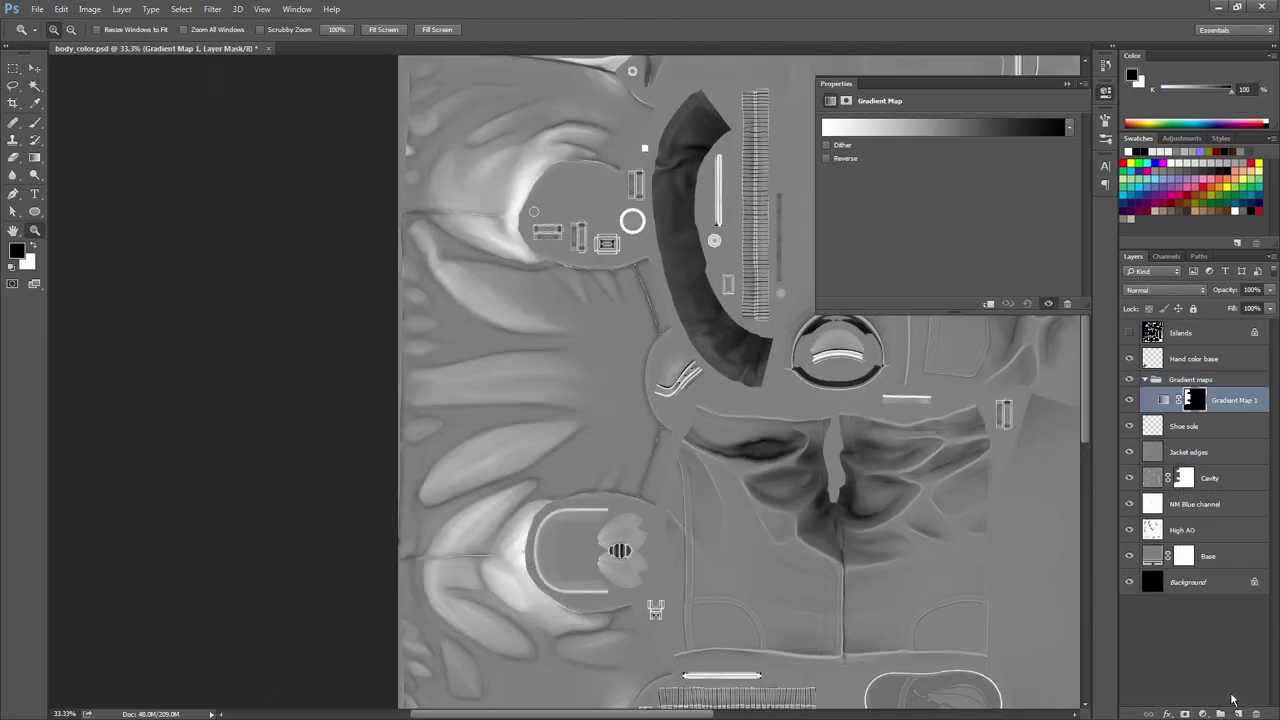
pyautogui.click(945, 127)
pyautogui.doubleClick(466, 474)
pyautogui.write('9306ff')
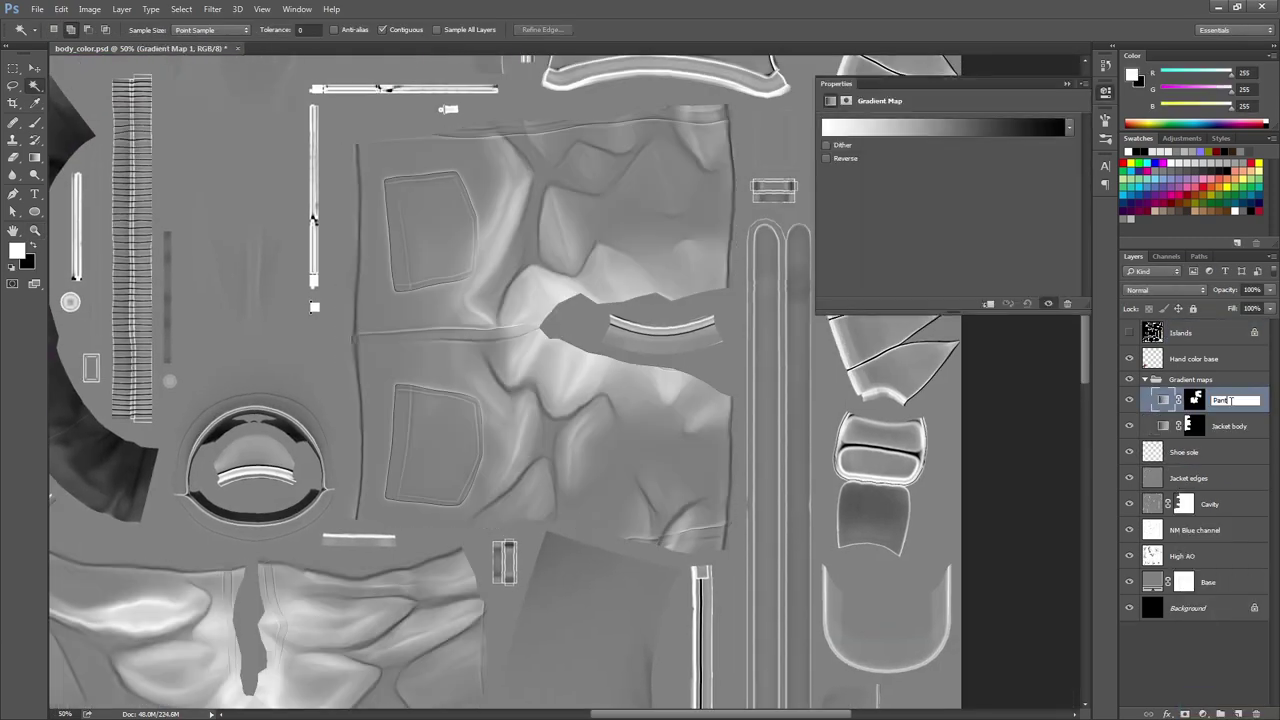
# Set the Pants gradient's stop colour to the lighter purple 7868b4.
pyautogui.click(945, 127)
pyautogui.doubleClick(466, 474)
pyautogui.write('21134b')
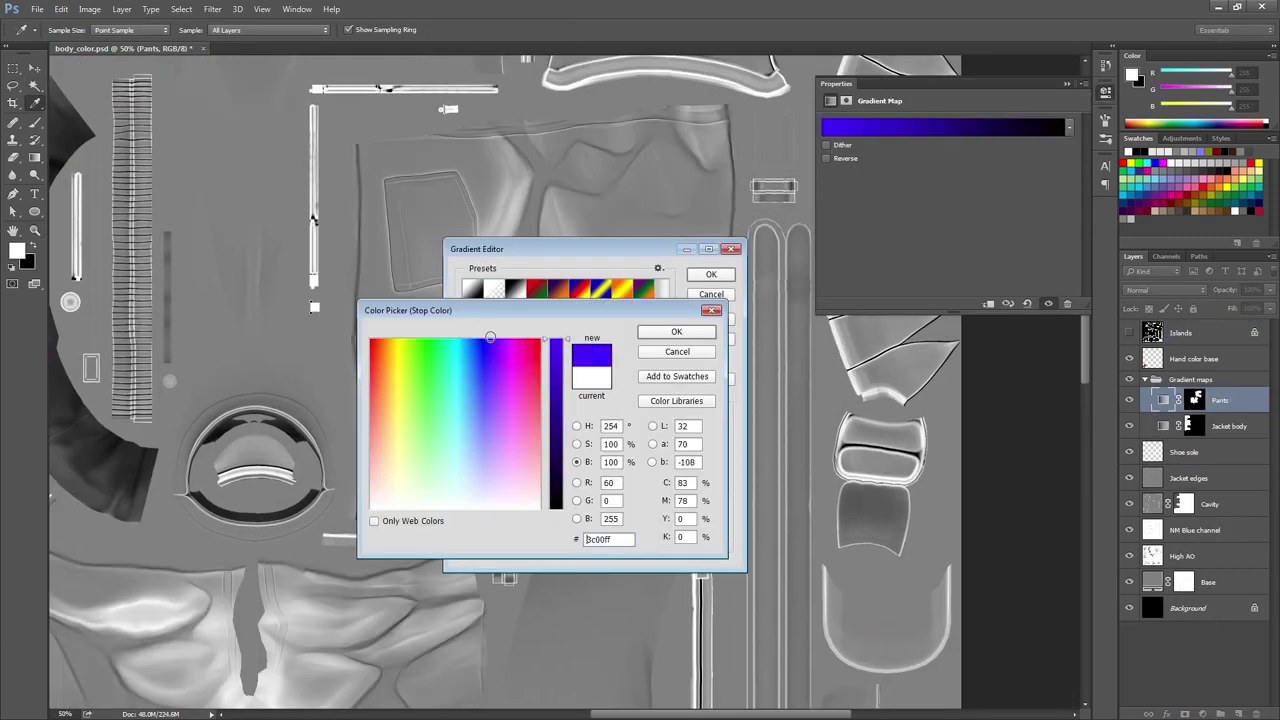
pyautogui.press('BackSpace')
pyautogui.press('BackSpace')
pyautogui.press('BackSpace')
pyautogui.press('BackSpace')
pyautogui.press('BackSpace')
pyautogui.press('BackSpace')
pyautogui.write('7868b4')
pyautogui.click(586, 461)
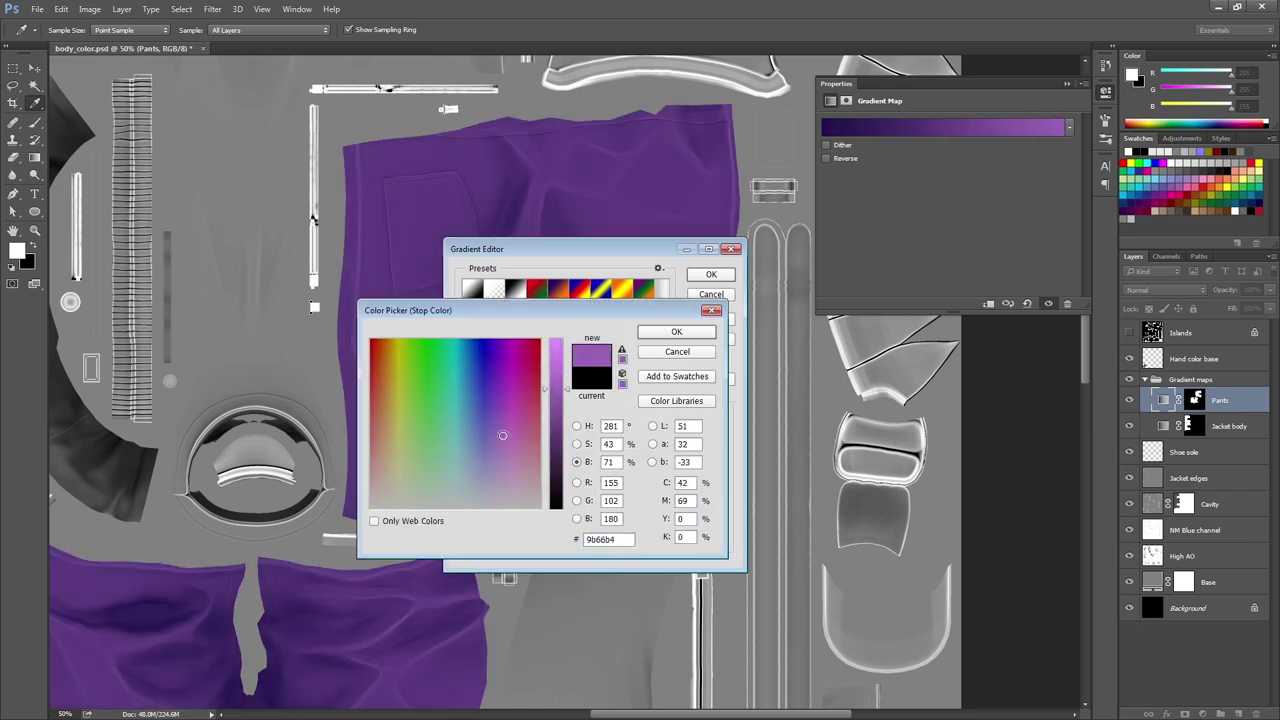
pyautogui.click(576, 426)
pyautogui.click(676, 331)
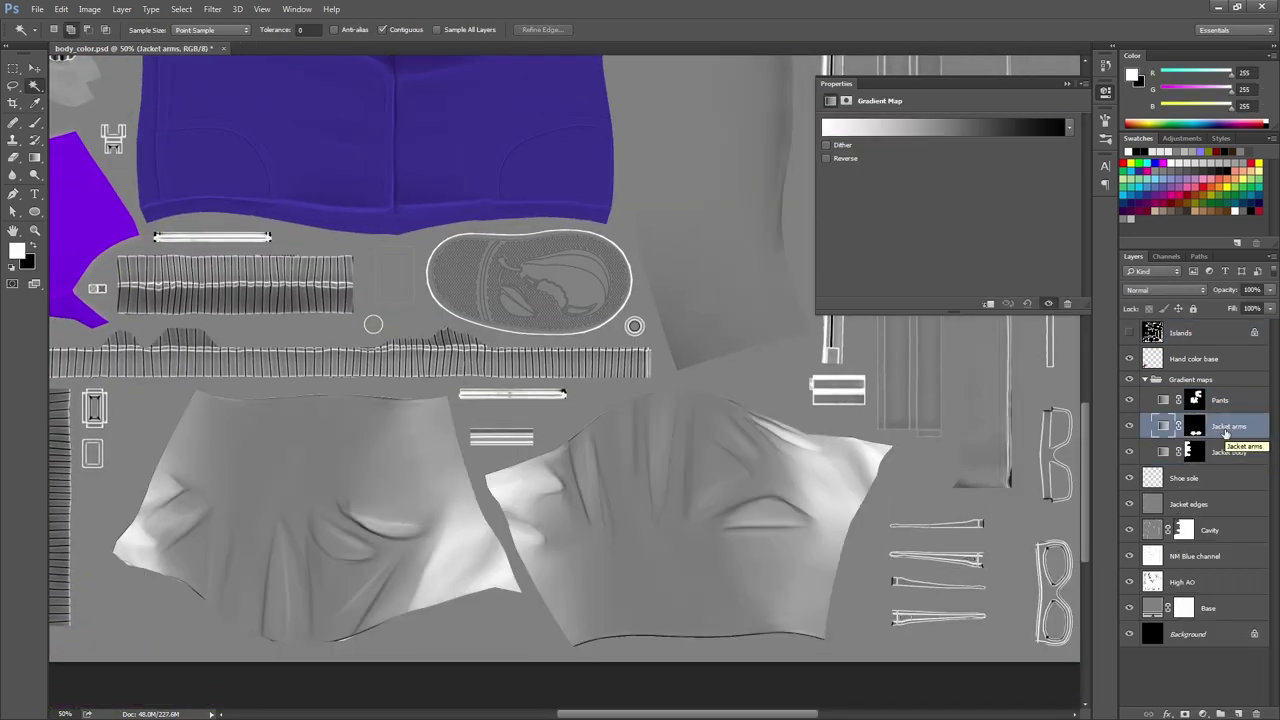
# Give the jacket arms gradient a beige stop and the shirt gradient a blue stop.
pyautogui.click(945, 126)
pyautogui.doubleClick(466, 471)
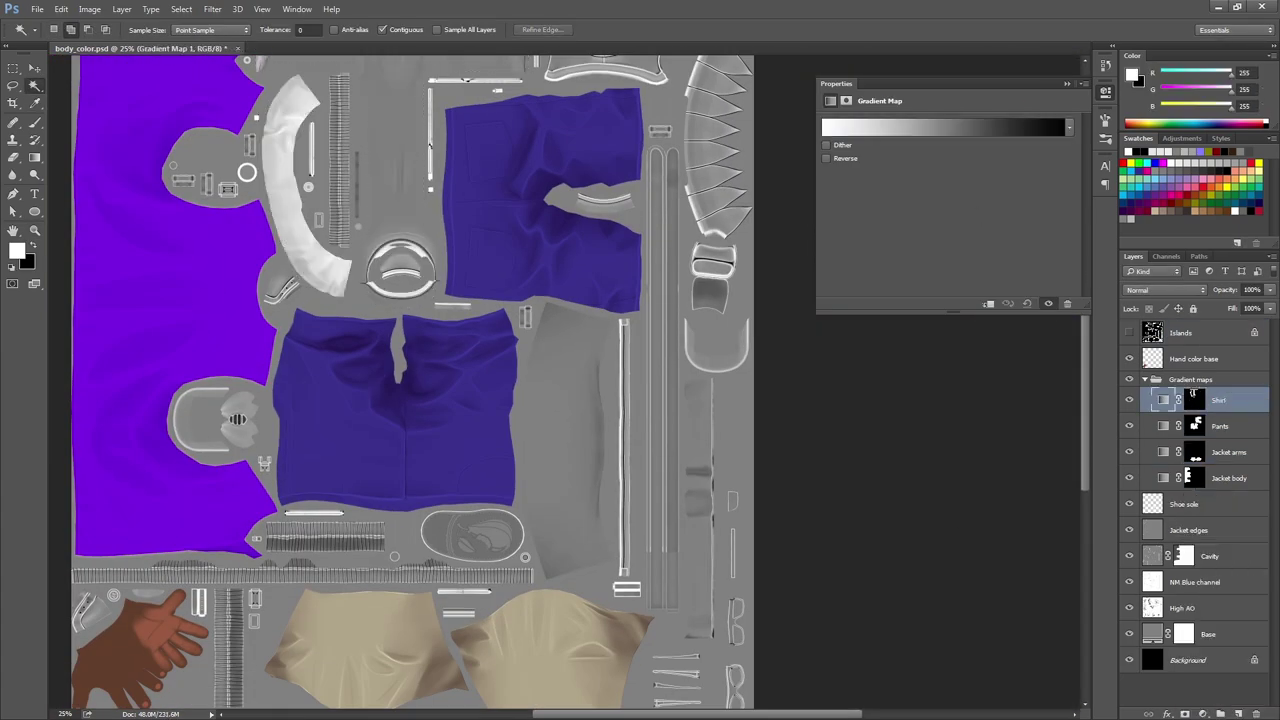
pyautogui.click(945, 126)
pyautogui.doubleClick(471, 480)
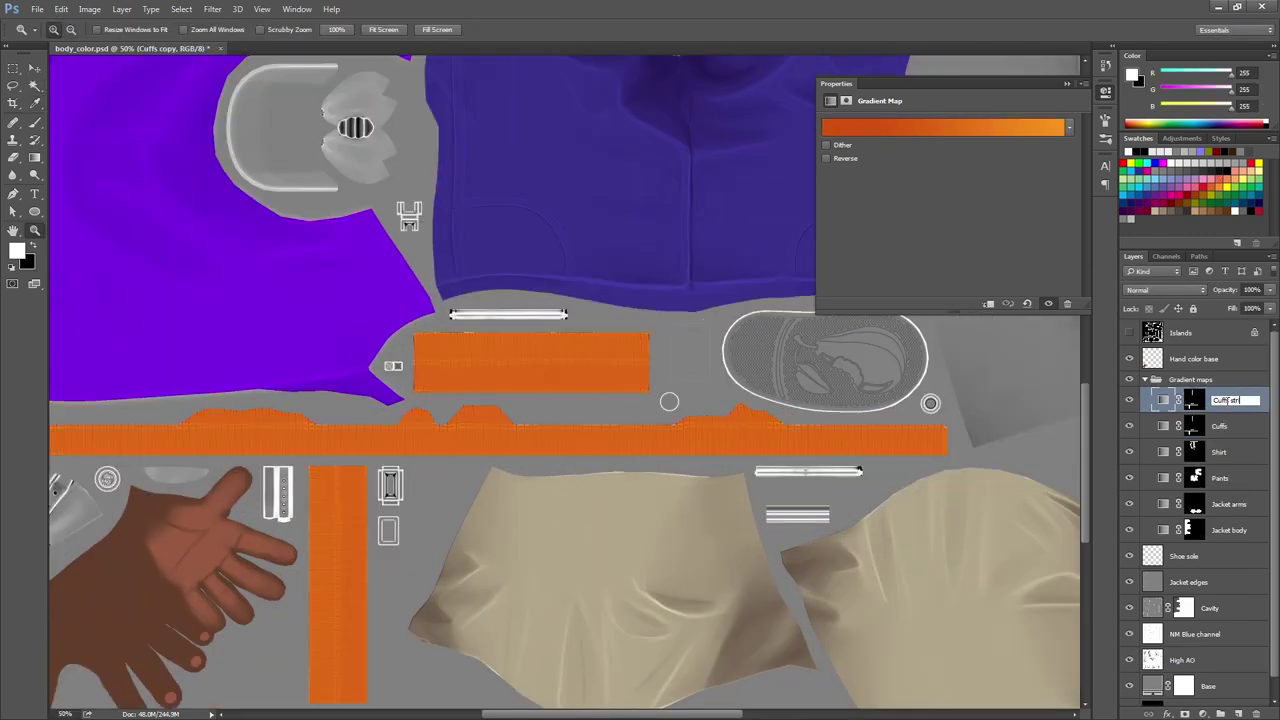
# Keep the orange cuffs colour, paint a stripe into the Cuffs mask, and add a 22% stop.
pyautogui.click(1187, 401)
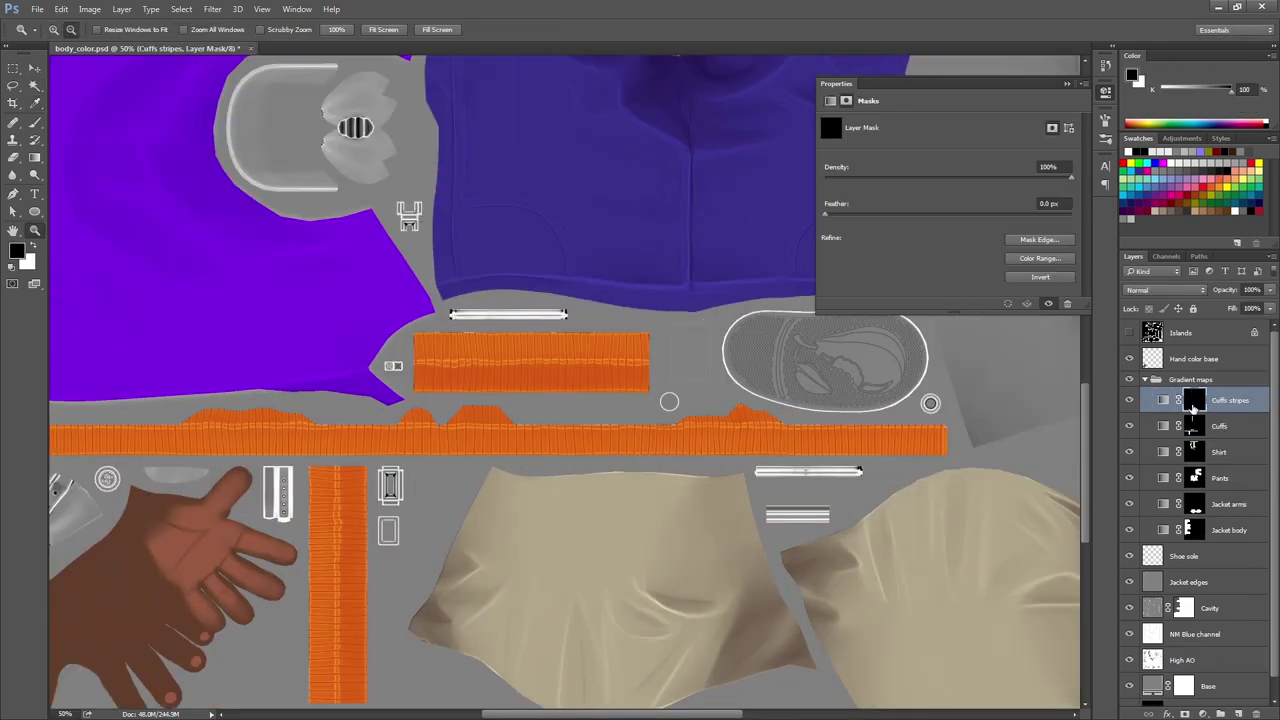
pyautogui.press('b')
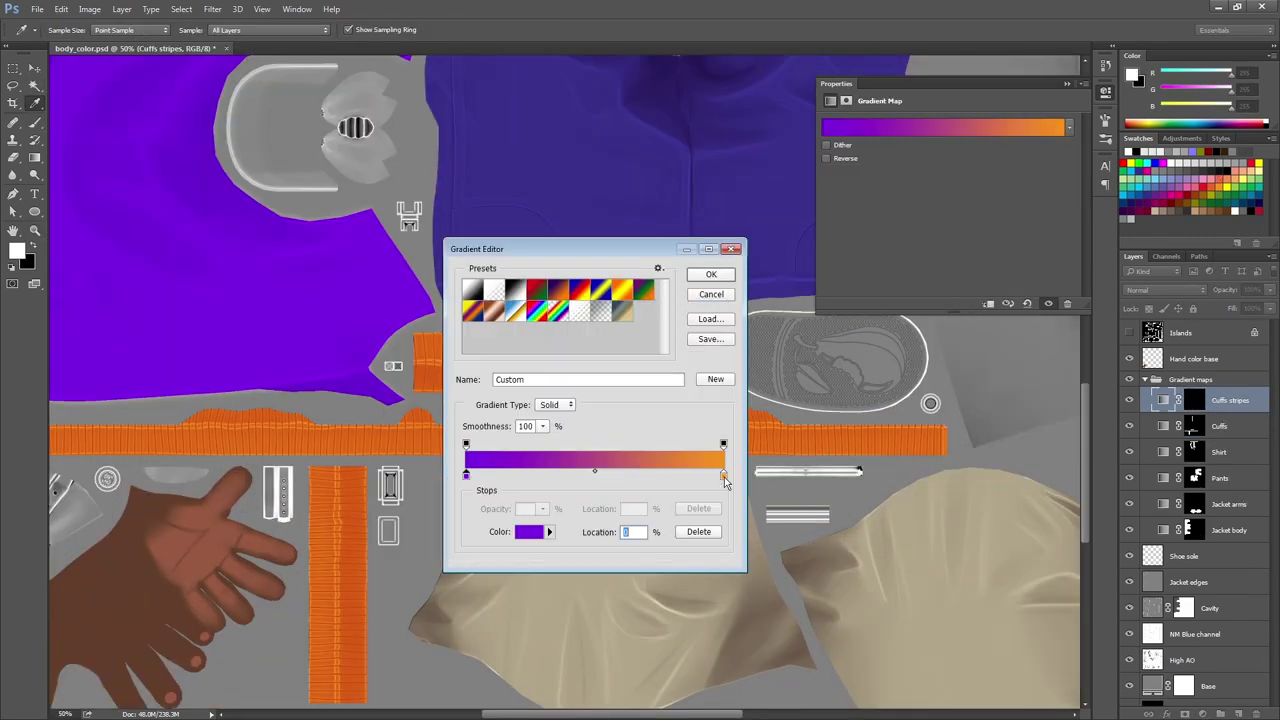
pyautogui.click(946, 441)
pyautogui.keyDown('shift'); pyautogui.click(293, 447); pyautogui.keyUp('shift')
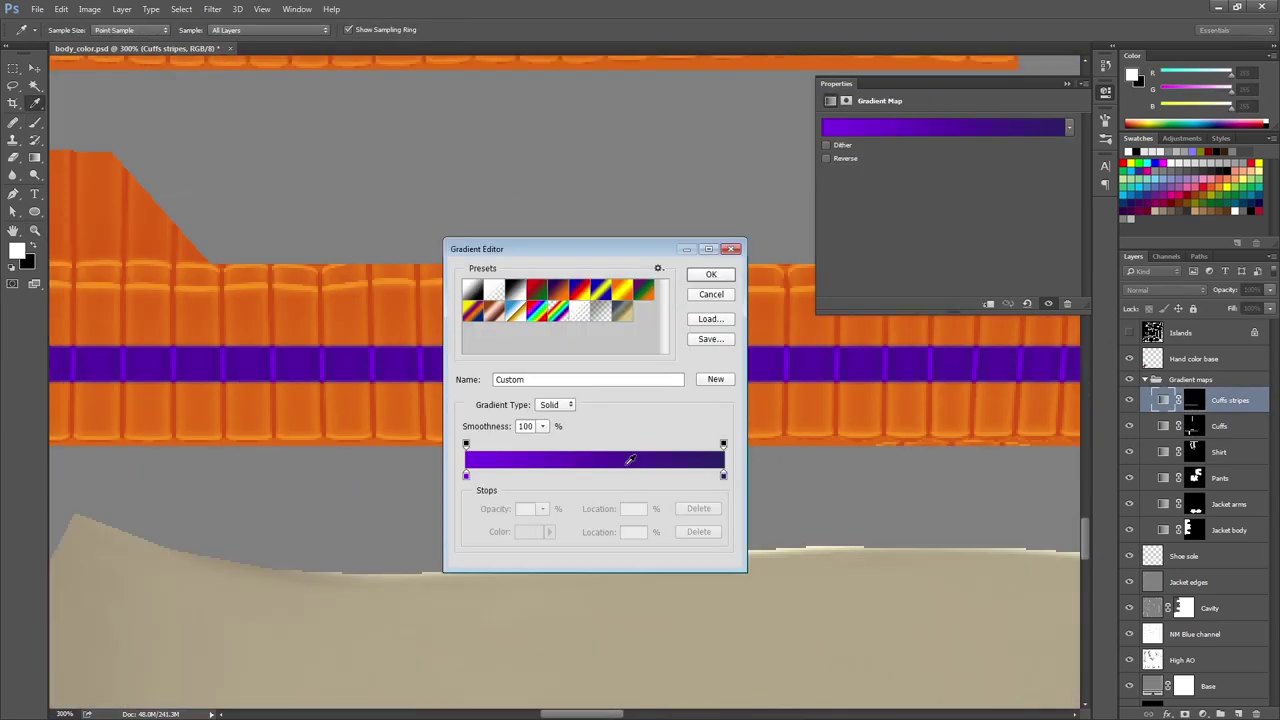
pyautogui.click(522, 477)
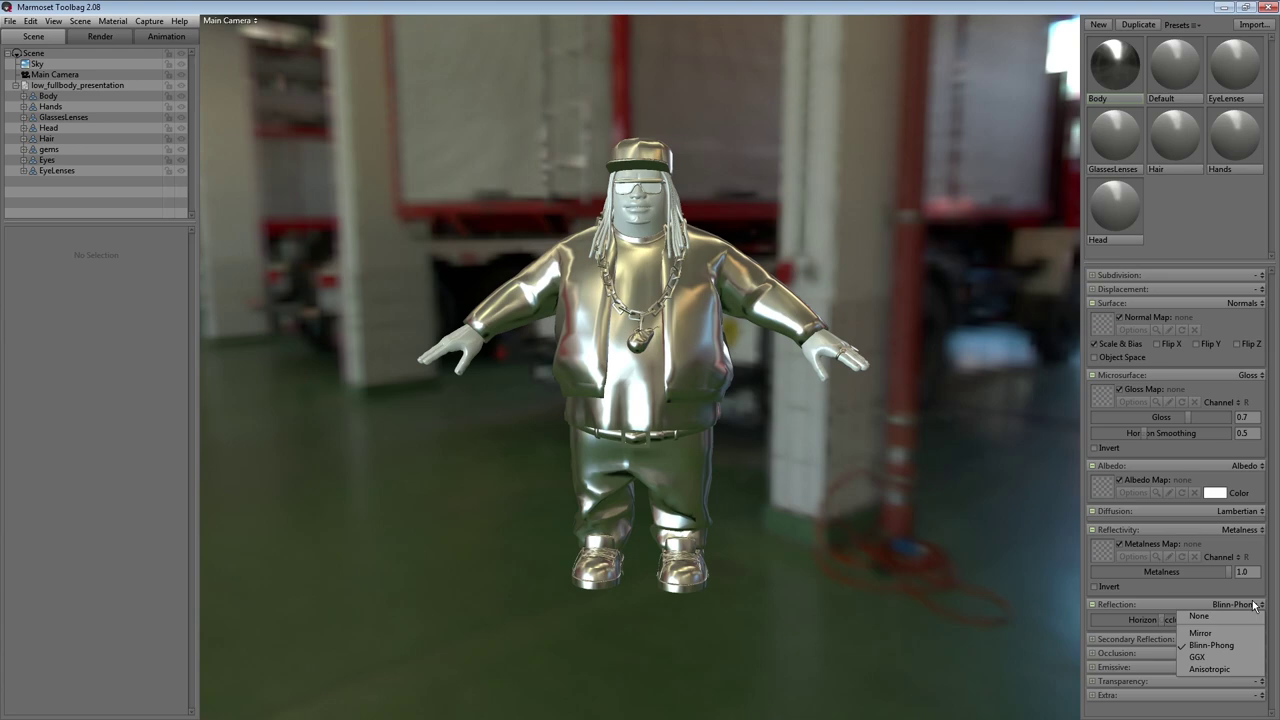
# Use GGX reflection, lower shadow blur to about 0.2, and give the Eyes material Skin diffusion.
pyautogui.click(1197, 657)
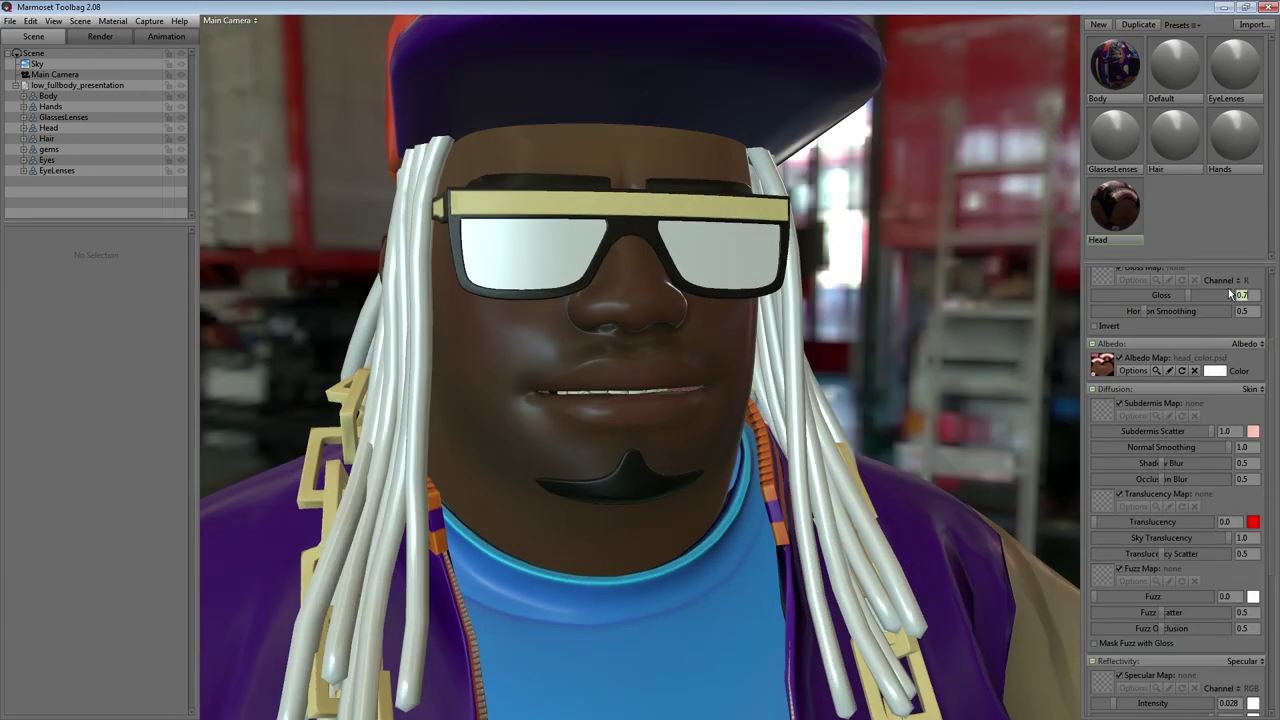
pyautogui.moveTo(1127, 462); pyautogui.dragTo(1122, 462)
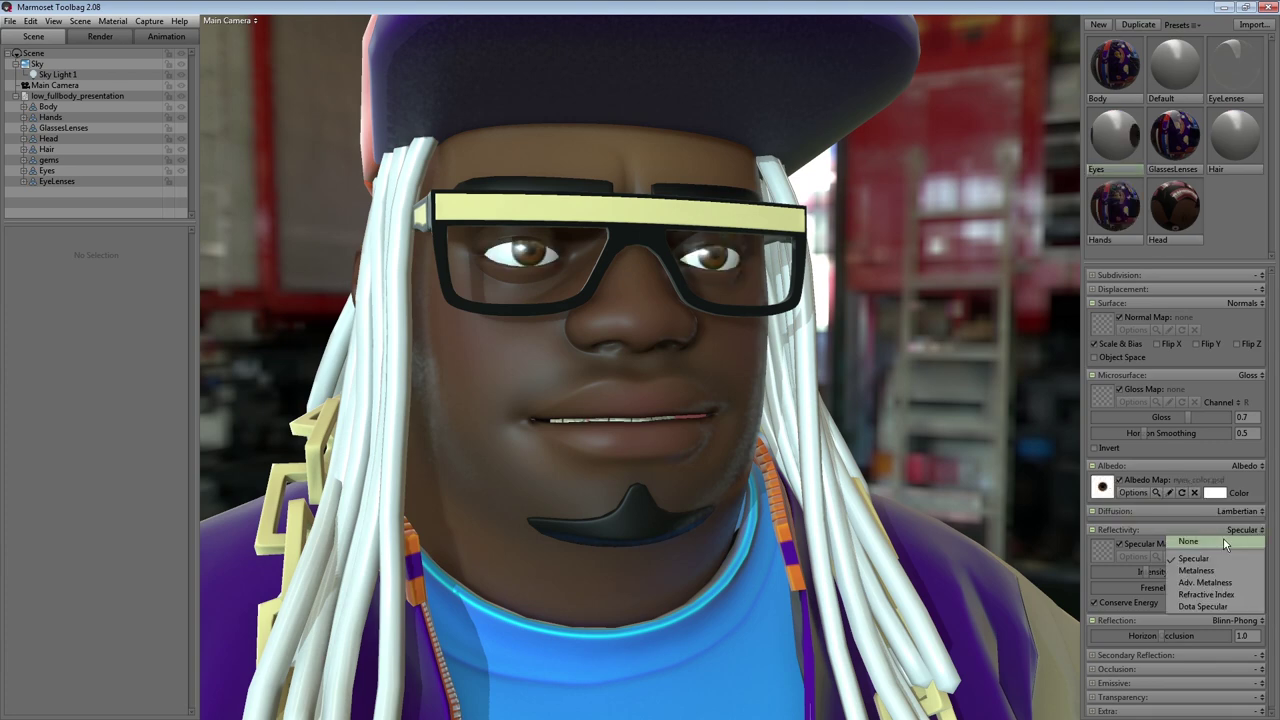
pyautogui.click(1238, 511)
pyautogui.click(1198, 575)
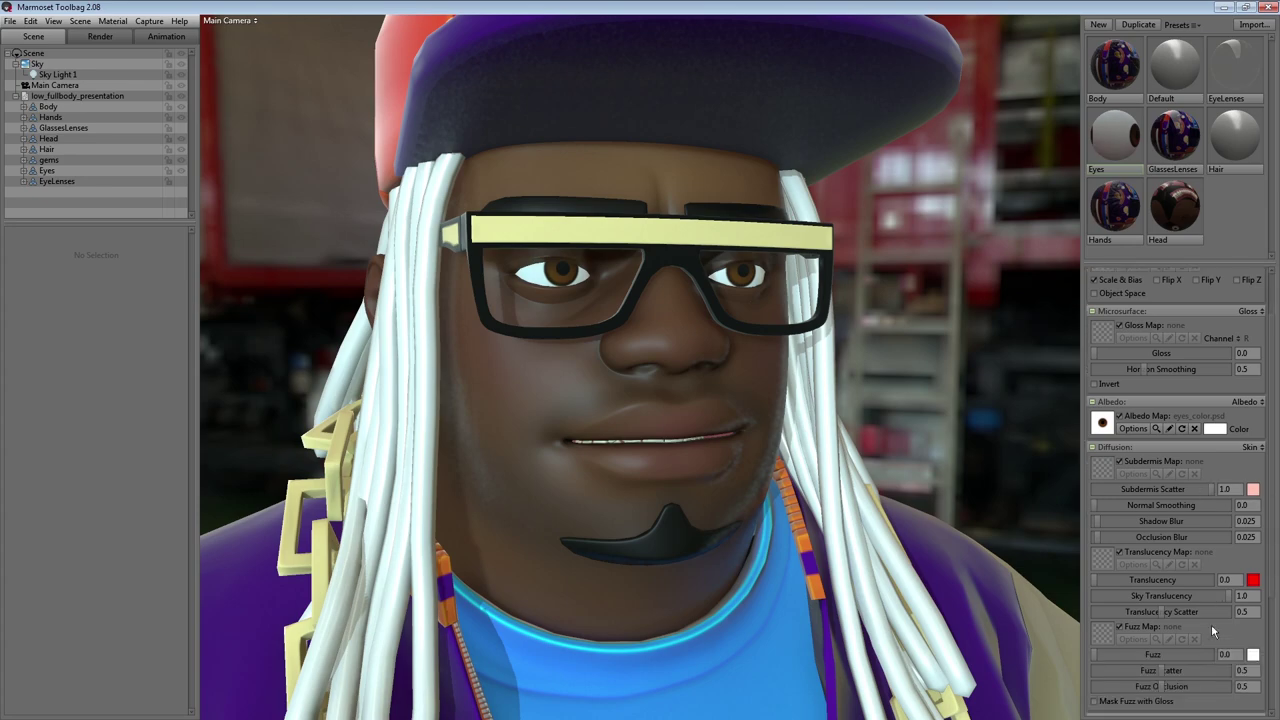
pyautogui.scroll(-1, 1211, 624)
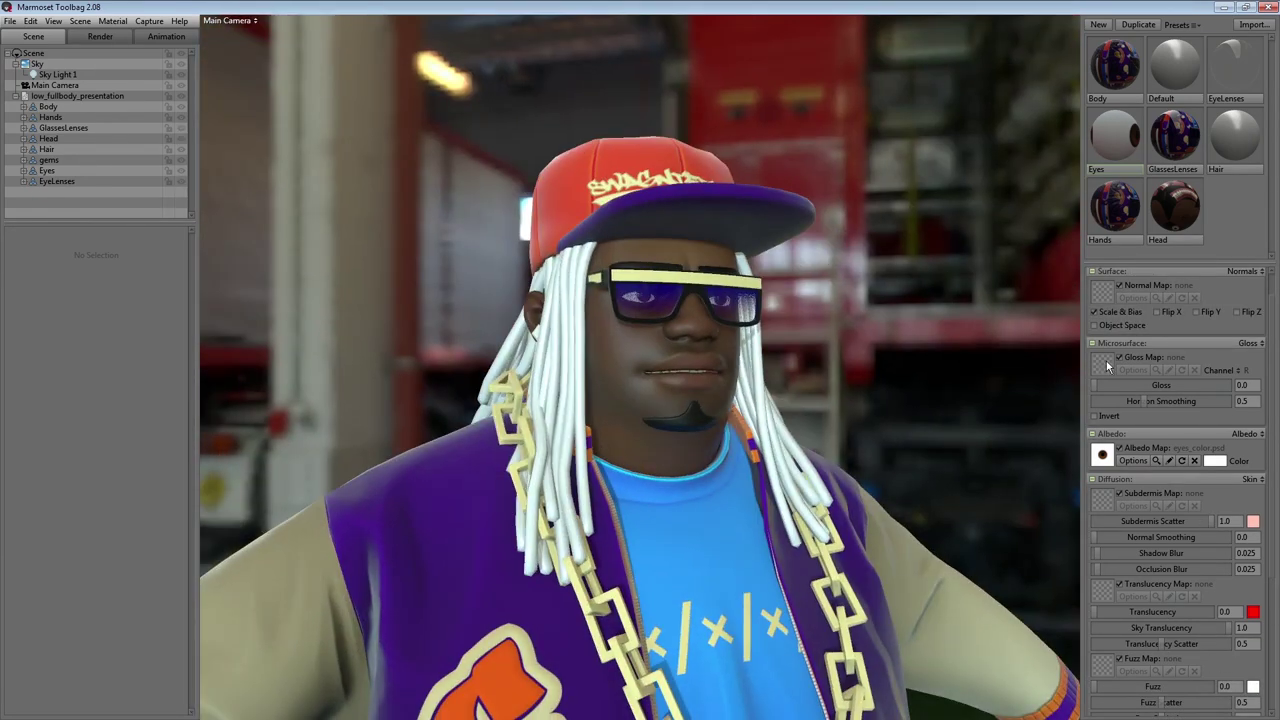
pyautogui.click(1236, 160)
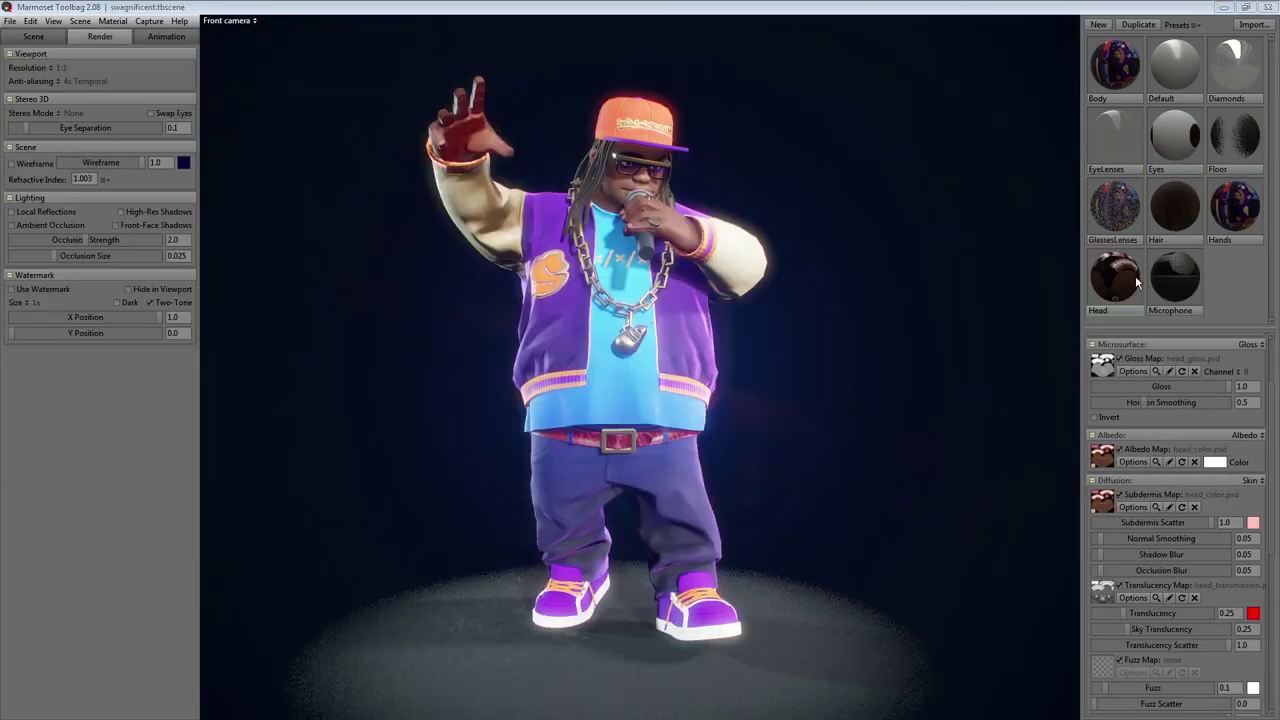
# Review the diffusion model options on the Head and Body materials.
pyautogui.click(1121, 288)
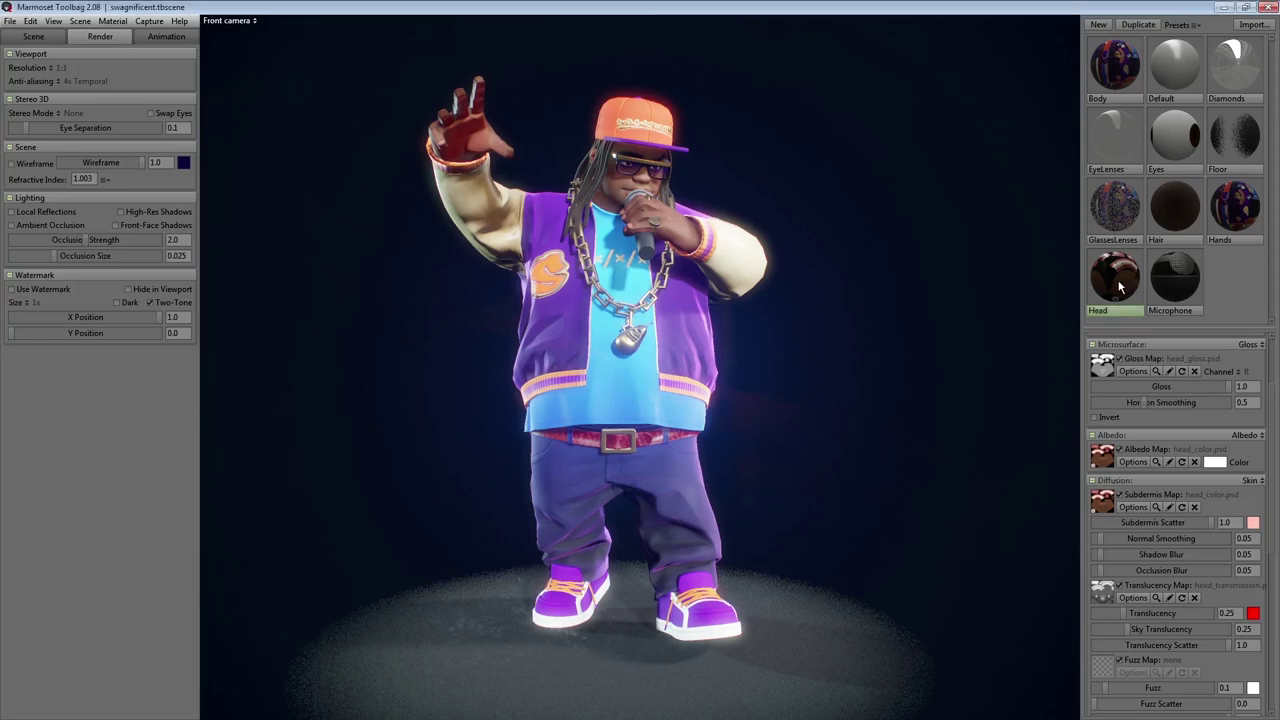
pyautogui.click(1250, 481)
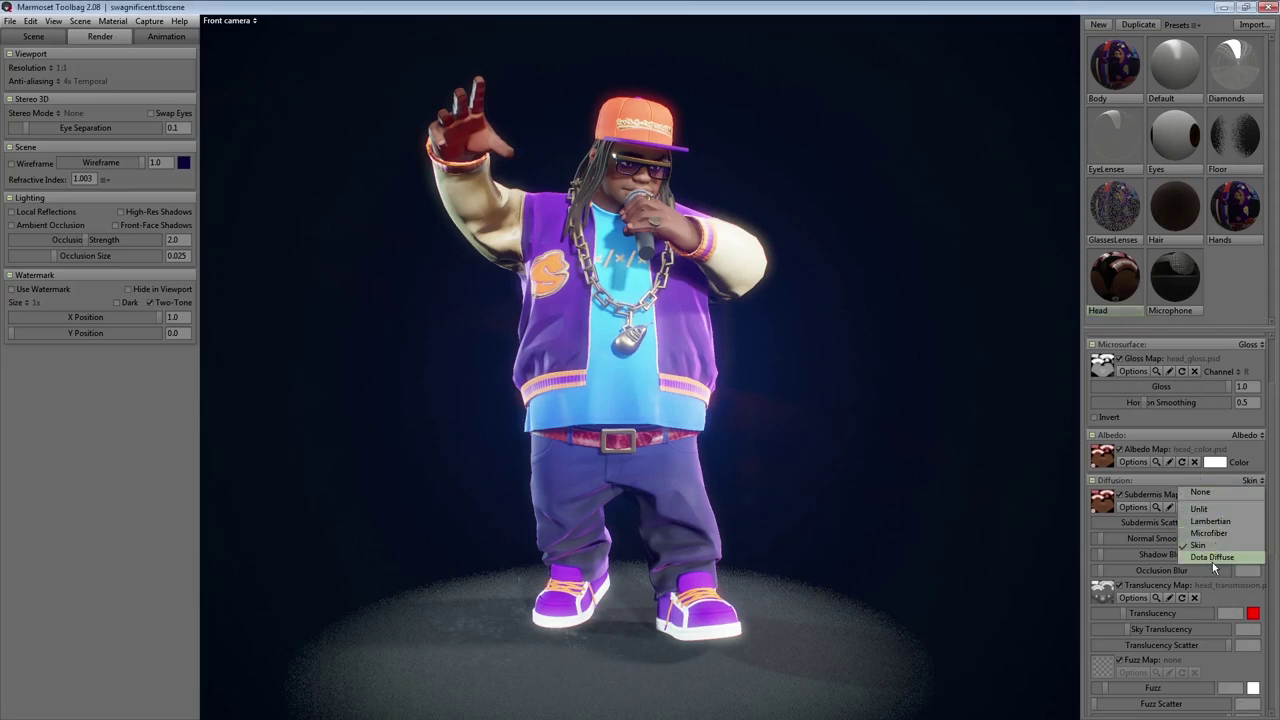
pyautogui.click(1117, 79)
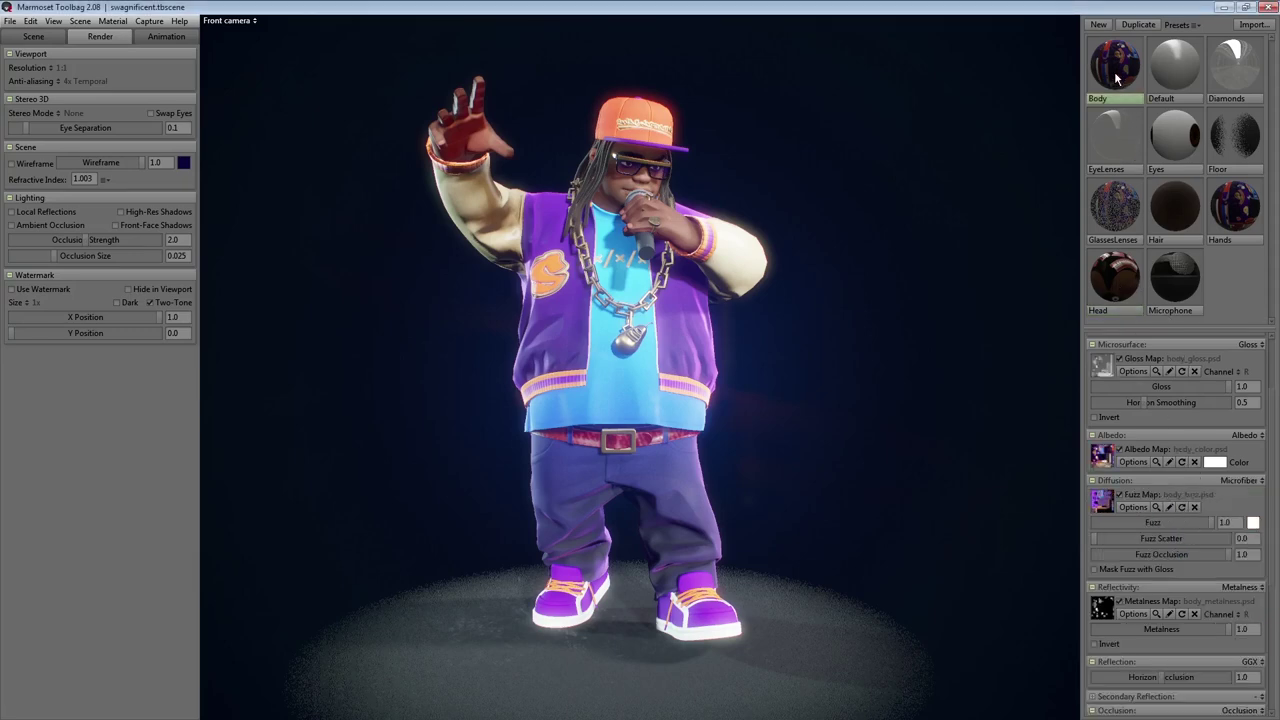
pyautogui.click(1238, 482)
# Frame a level front view of the character's head and show the scene outliner.
pyautogui.moveTo(877, 372); pyautogui.dragTo(851, 371)
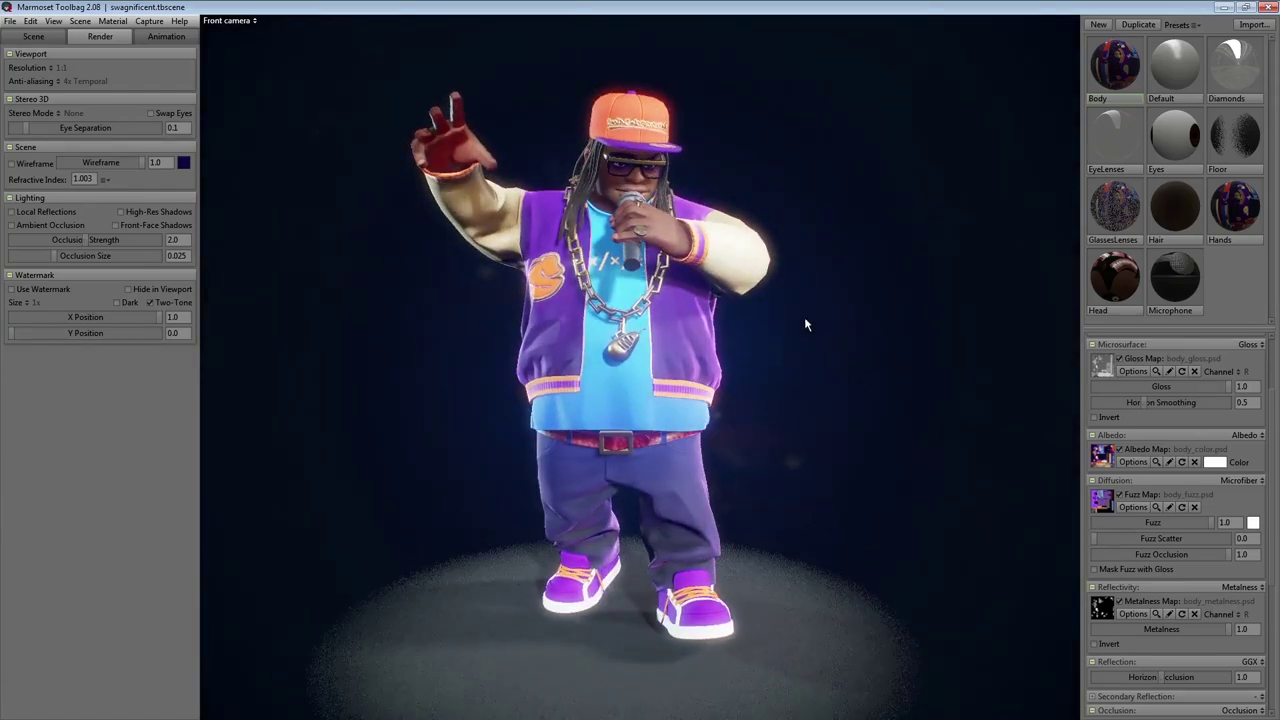
pyautogui.click(628, 196)
pyautogui.press('f')
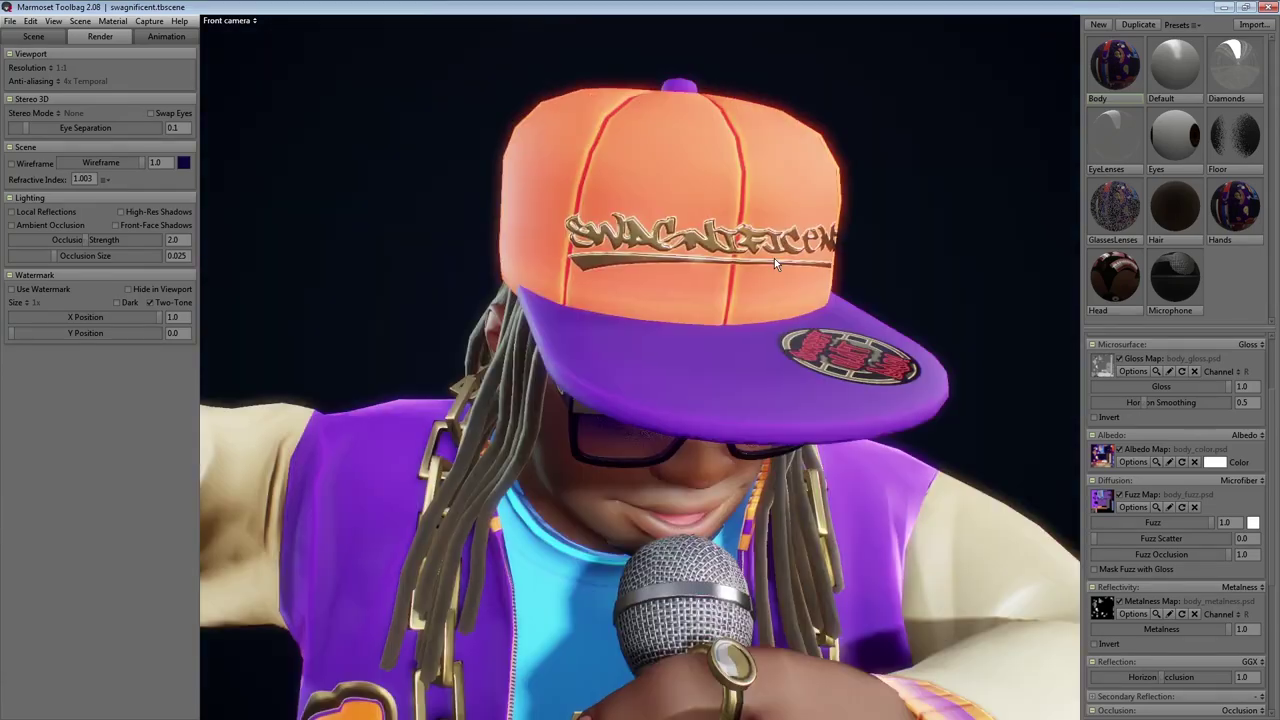
pyautogui.moveTo(857, 322); pyautogui.dragTo(766, 281)
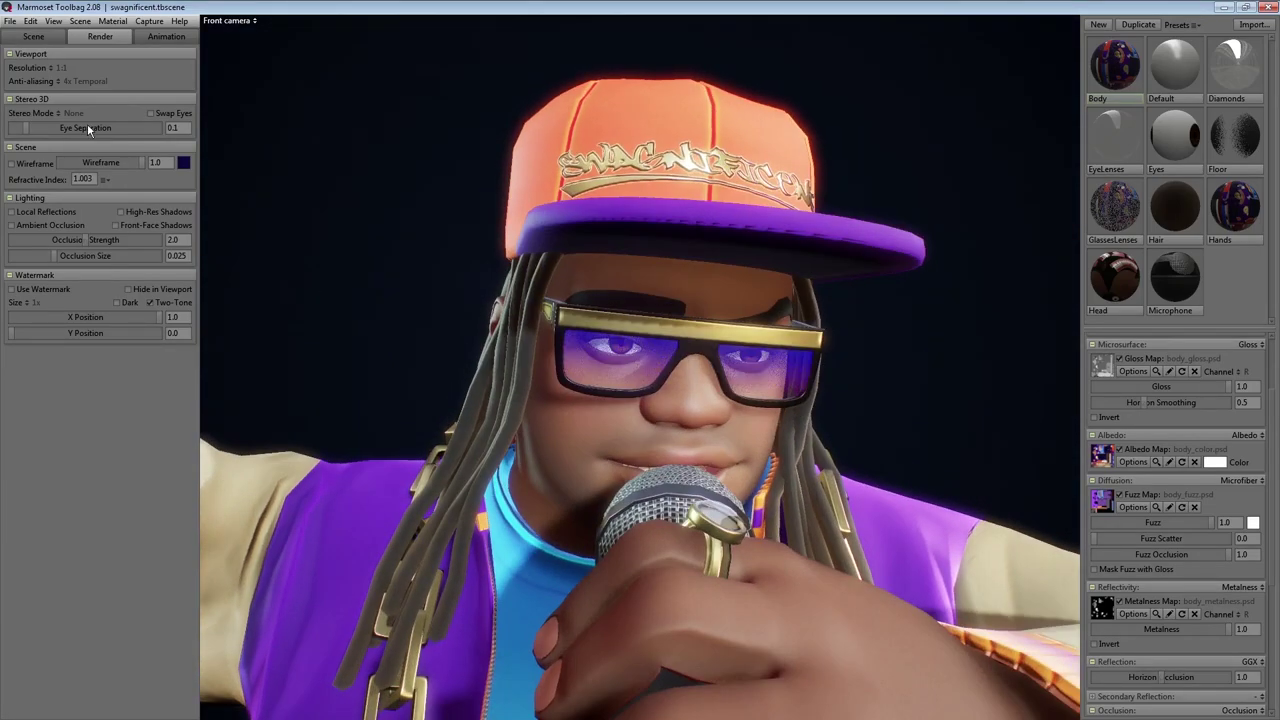
pyautogui.click(34, 36)
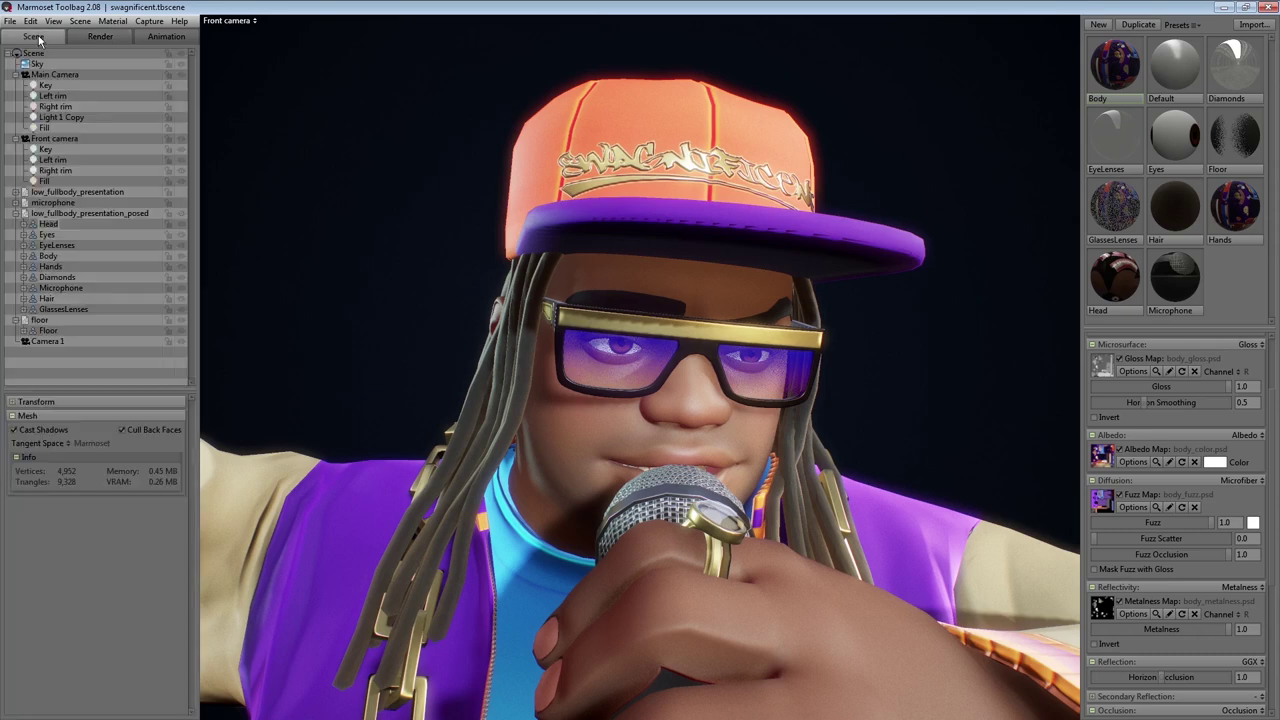
# Hide the Body, Hands, Diamonds, Microphone, Hair and GlassesLenses meshes, leaving the bare head.
pyautogui.click(181, 256)
pyautogui.click(181, 266)
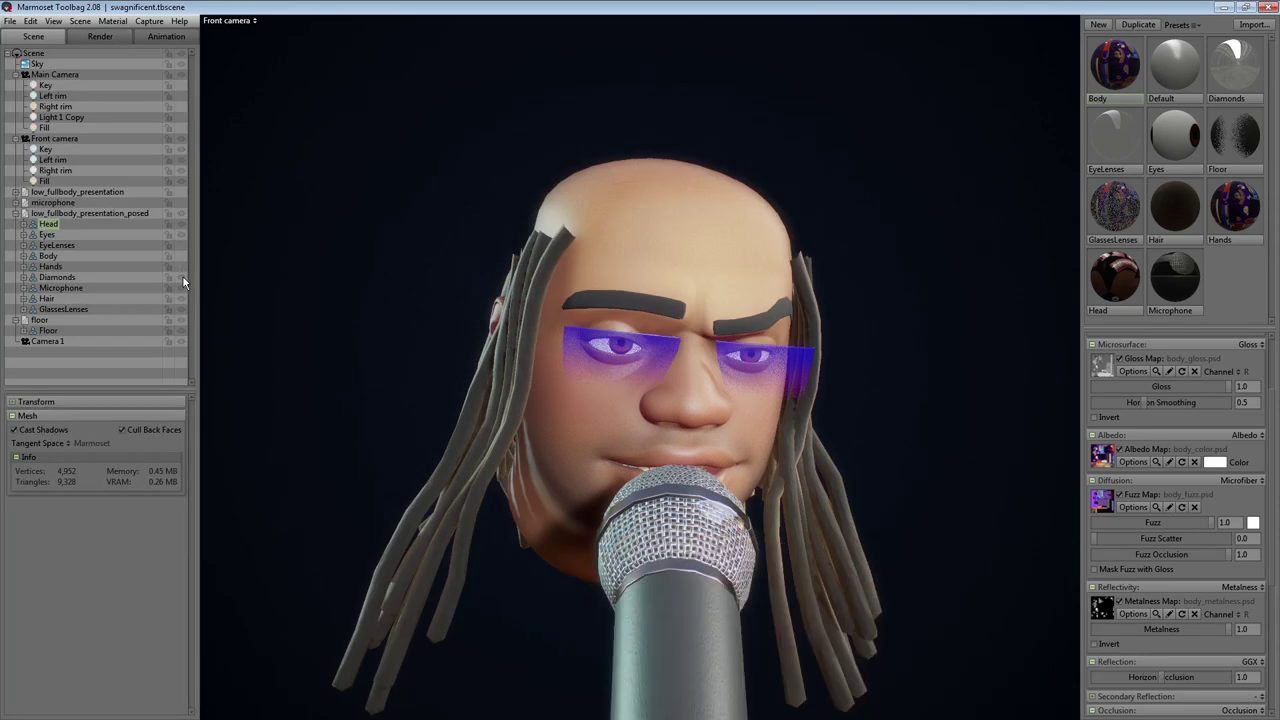
pyautogui.click(181, 277)
pyautogui.click(181, 287)
pyautogui.click(181, 298)
pyautogui.click(181, 309)
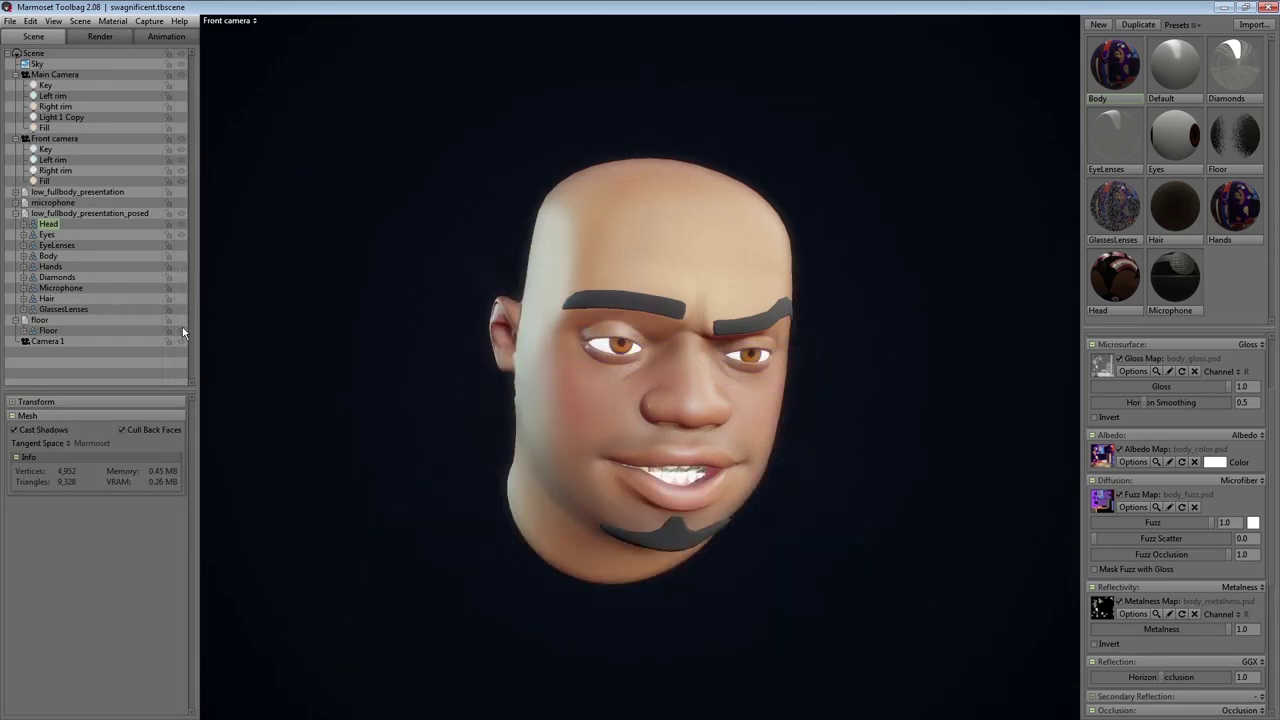
pyautogui.moveTo(621, 458); pyautogui.dragTo(833, 484)
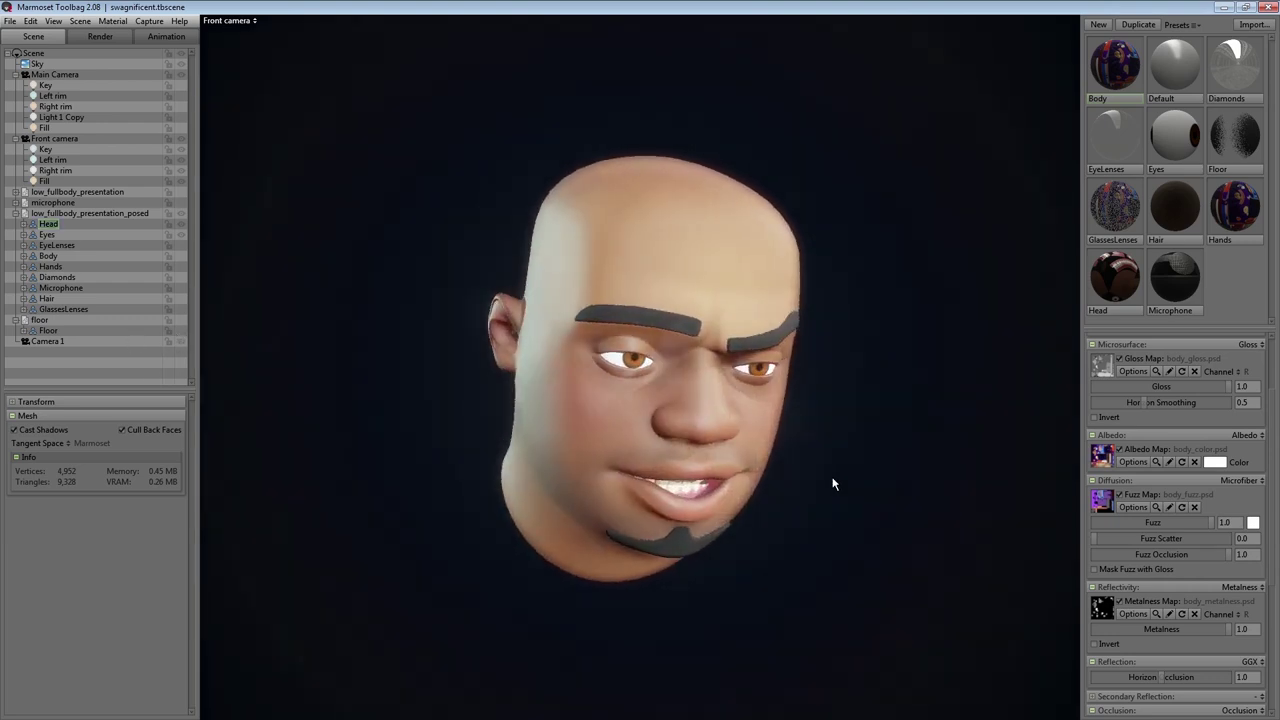
# In the Head material, keep the subdermis map and raise skin translucency to 1.0.
pyautogui.click(1113, 290)
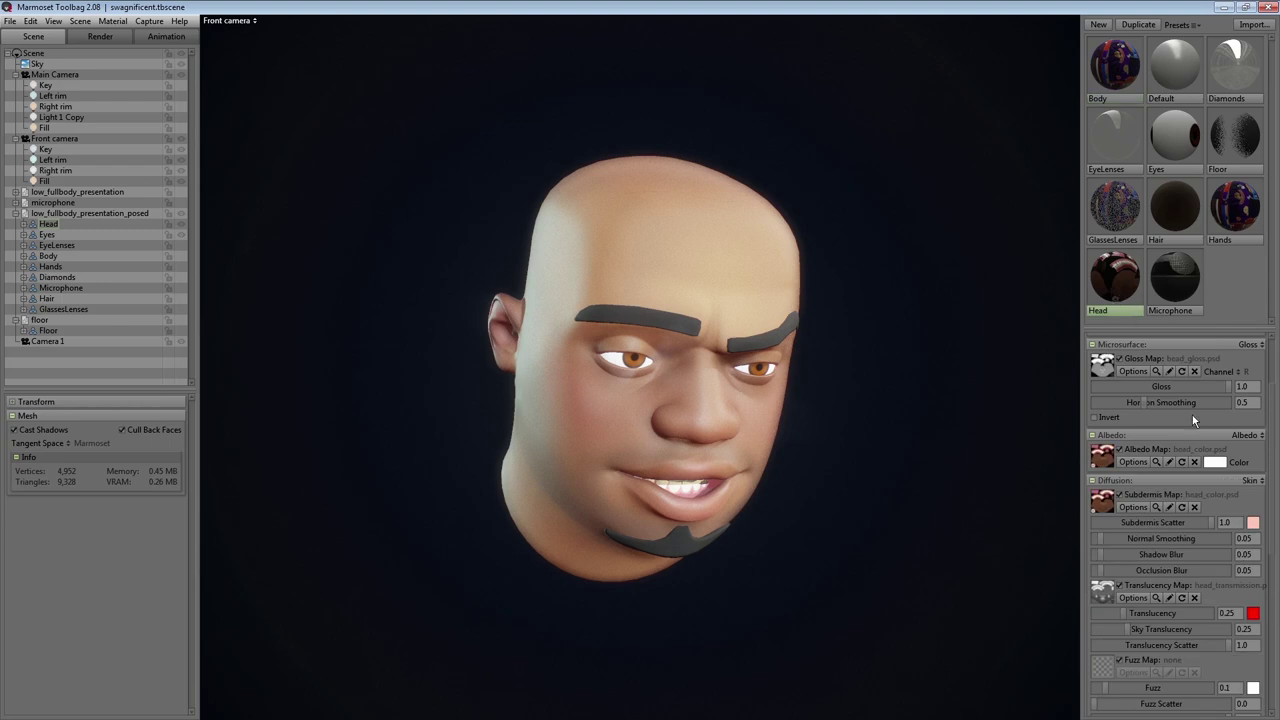
pyautogui.click(1193, 507)
pyautogui.hotkey('ctrl', 'z')
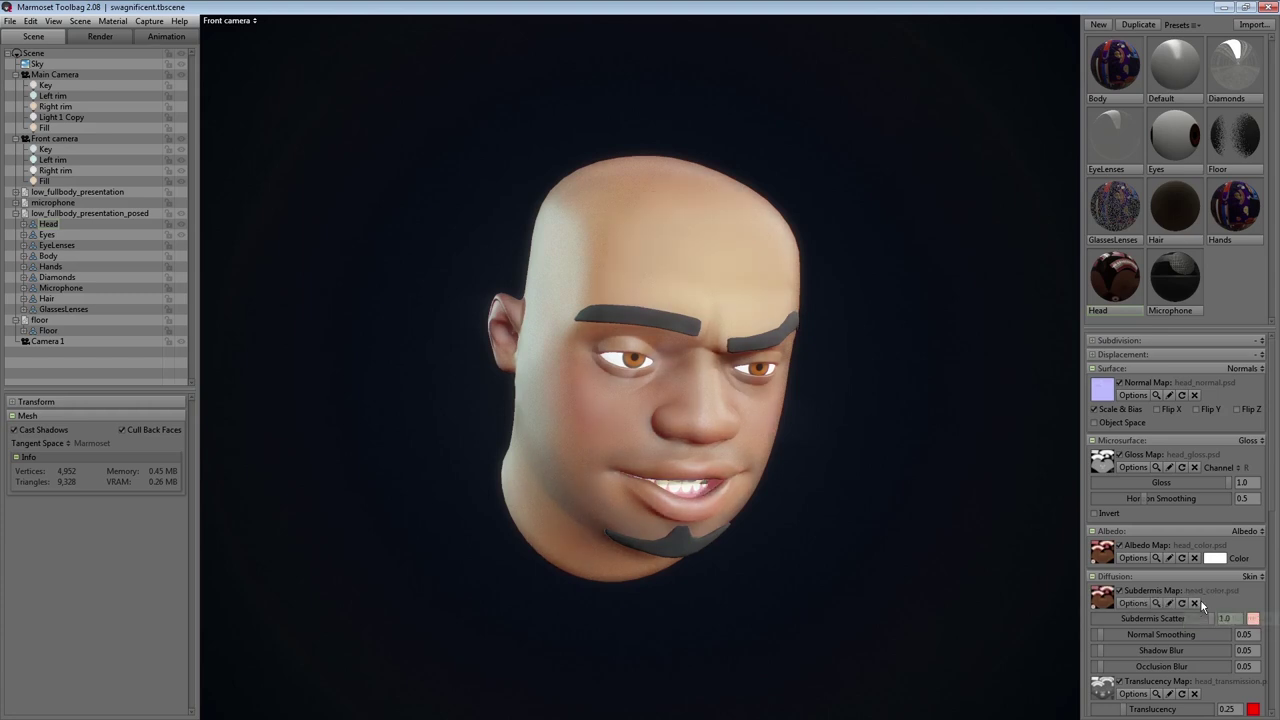
pyautogui.scroll(-4, 1200, 599)
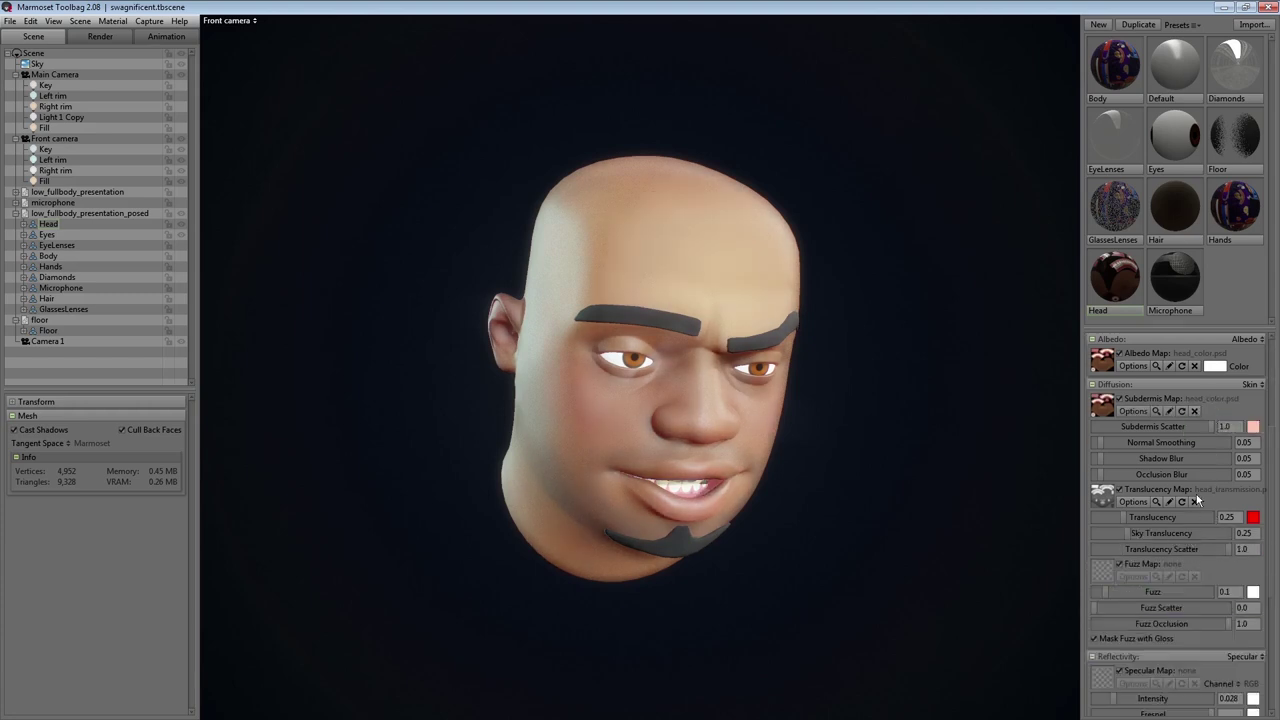
pyautogui.scroll(4, 1196, 500)
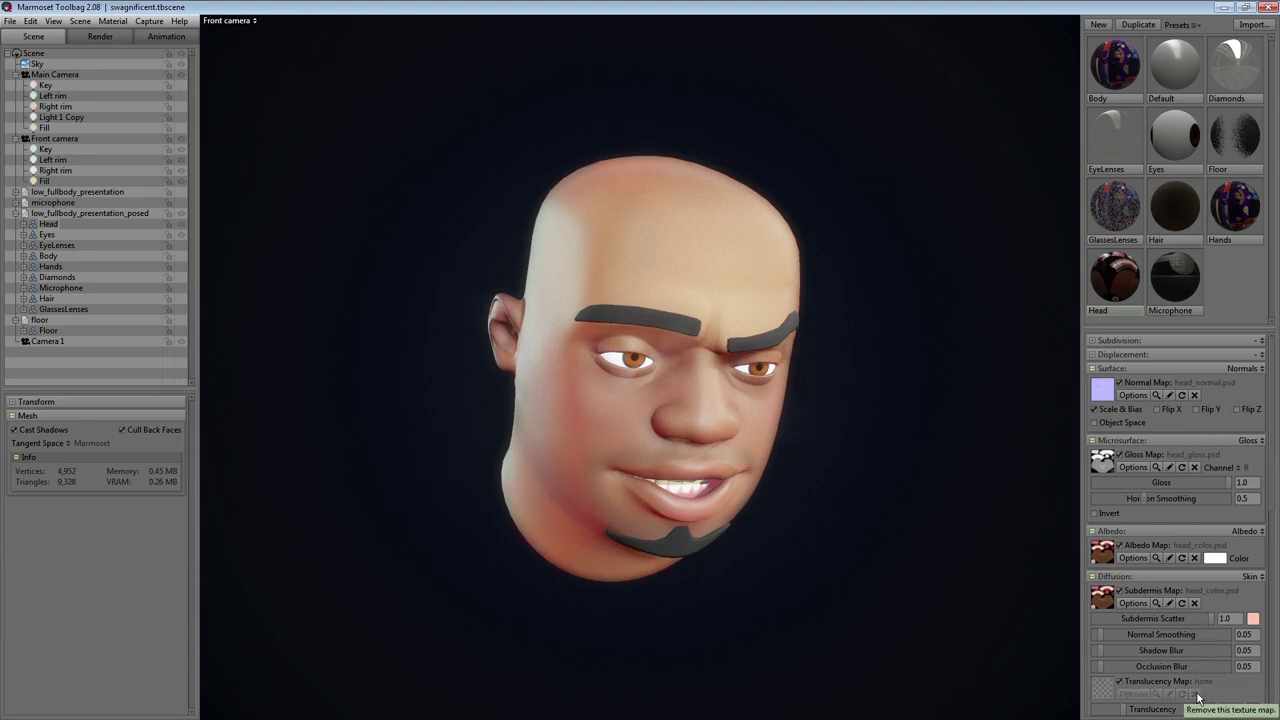
pyautogui.scroll(-4, 1198, 697)
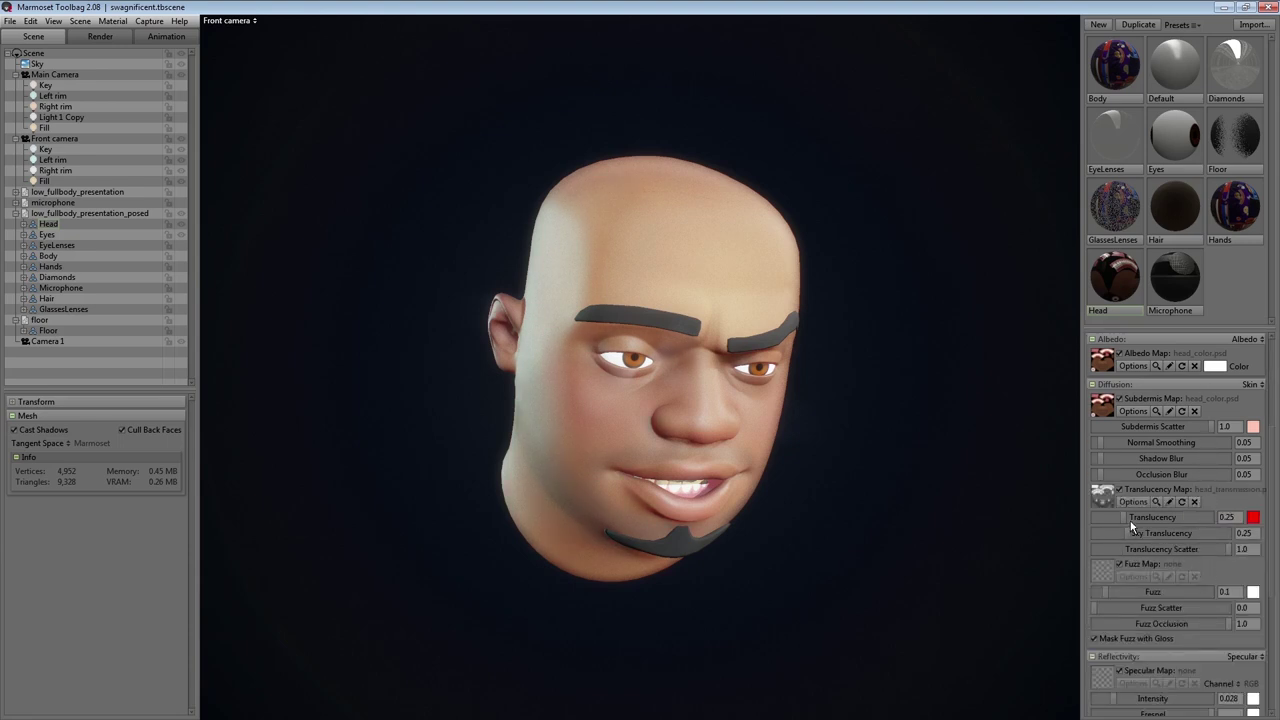
pyautogui.moveTo(1121, 517); pyautogui.dragTo(1214, 517)
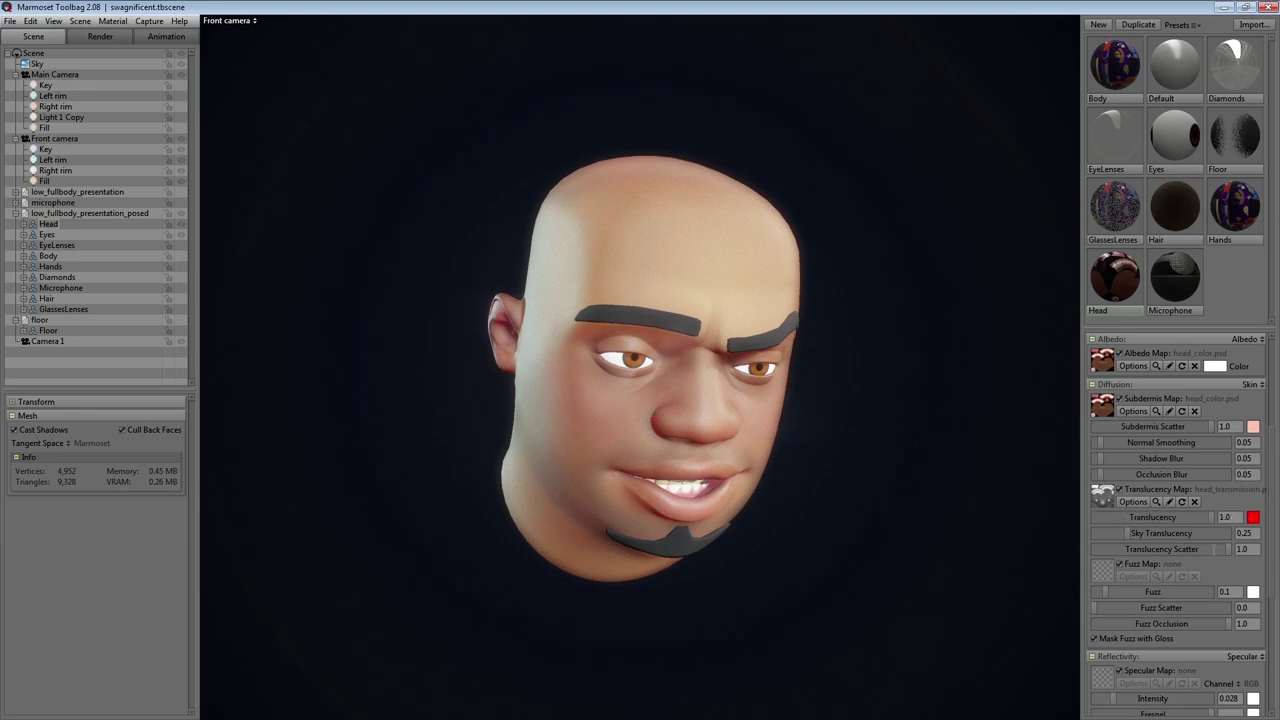
pyautogui.moveTo(871, 563); pyautogui.dragTo(786, 357)
pyautogui.scroll(5, 787, 397)
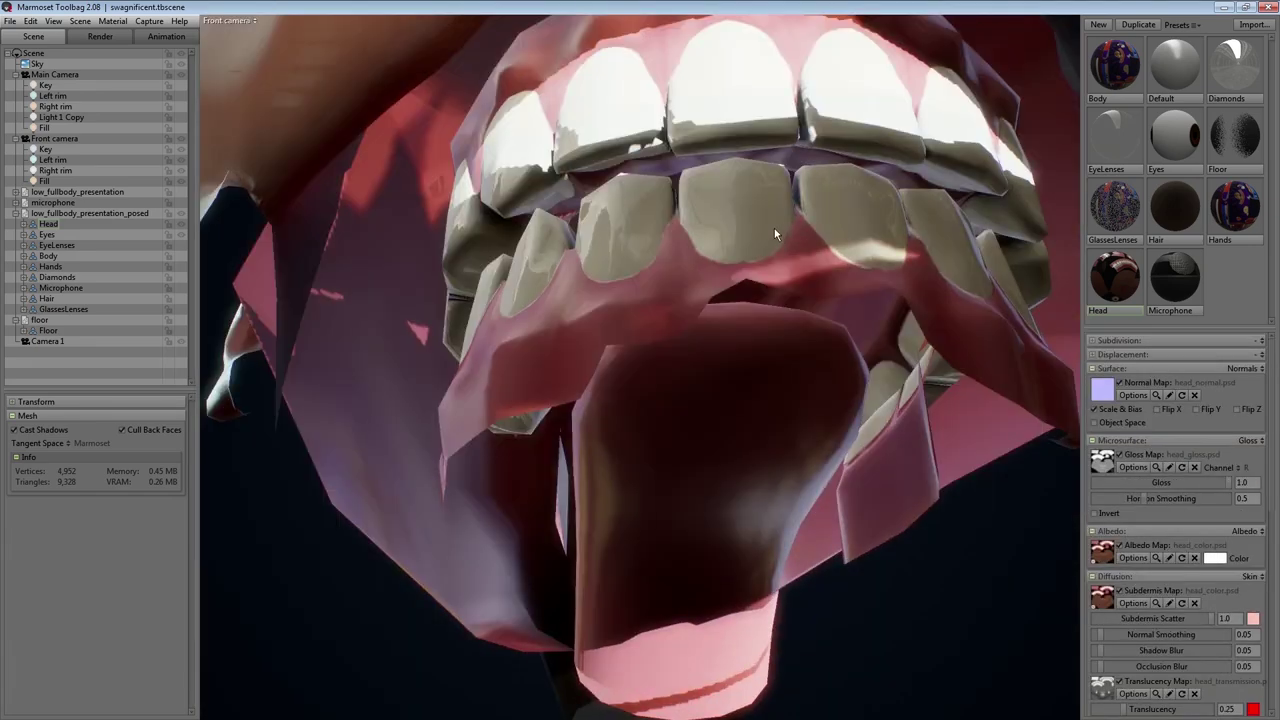
pyautogui.scroll(-5, 774, 234)
pyautogui.scroll(2, 766, 320)
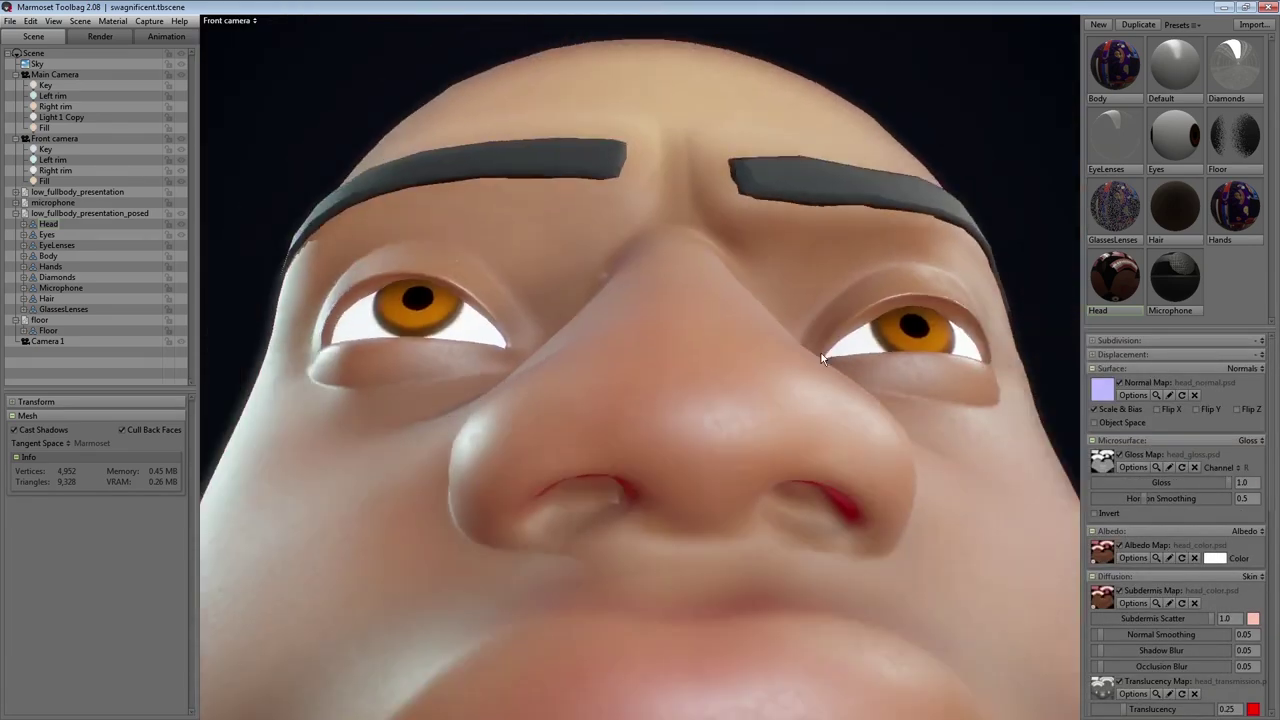
pyautogui.scroll(-1, 820, 358)
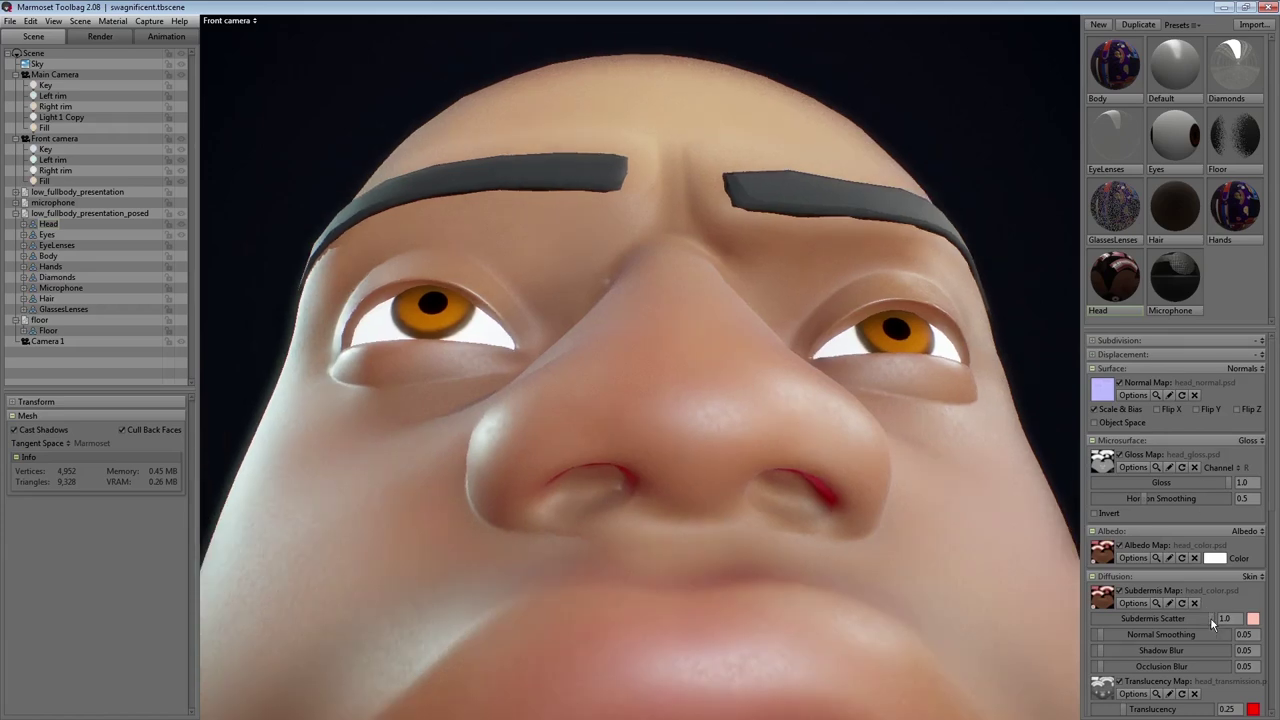
pyautogui.moveTo(1210, 617); pyautogui.dragTo(1145, 618)
pyautogui.moveTo(1266, 705); pyautogui.dragTo(1062, 703)
pyautogui.scroll(-10, 870, 405)
pyautogui.moveTo(865, 447); pyautogui.dragTo(879, 512)
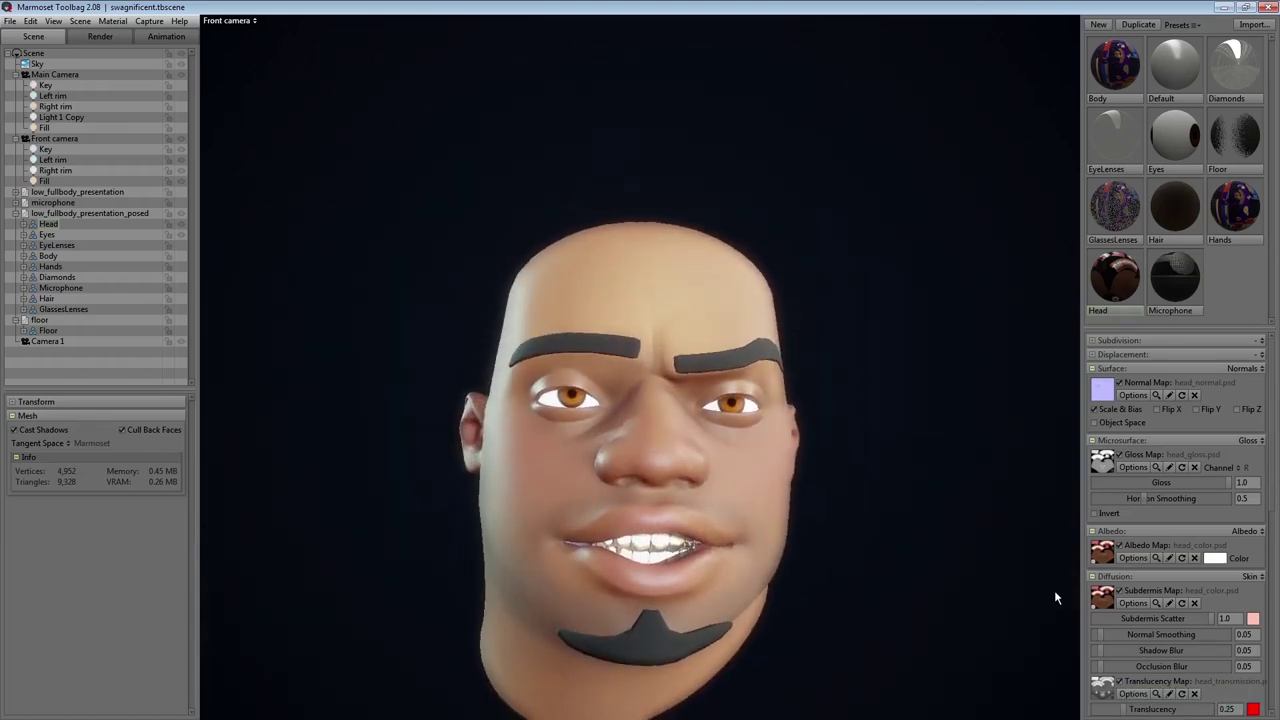
pyautogui.moveTo(1102, 633); pyautogui.dragTo(1274, 629)
pyautogui.scroll(-5, 1189, 595)
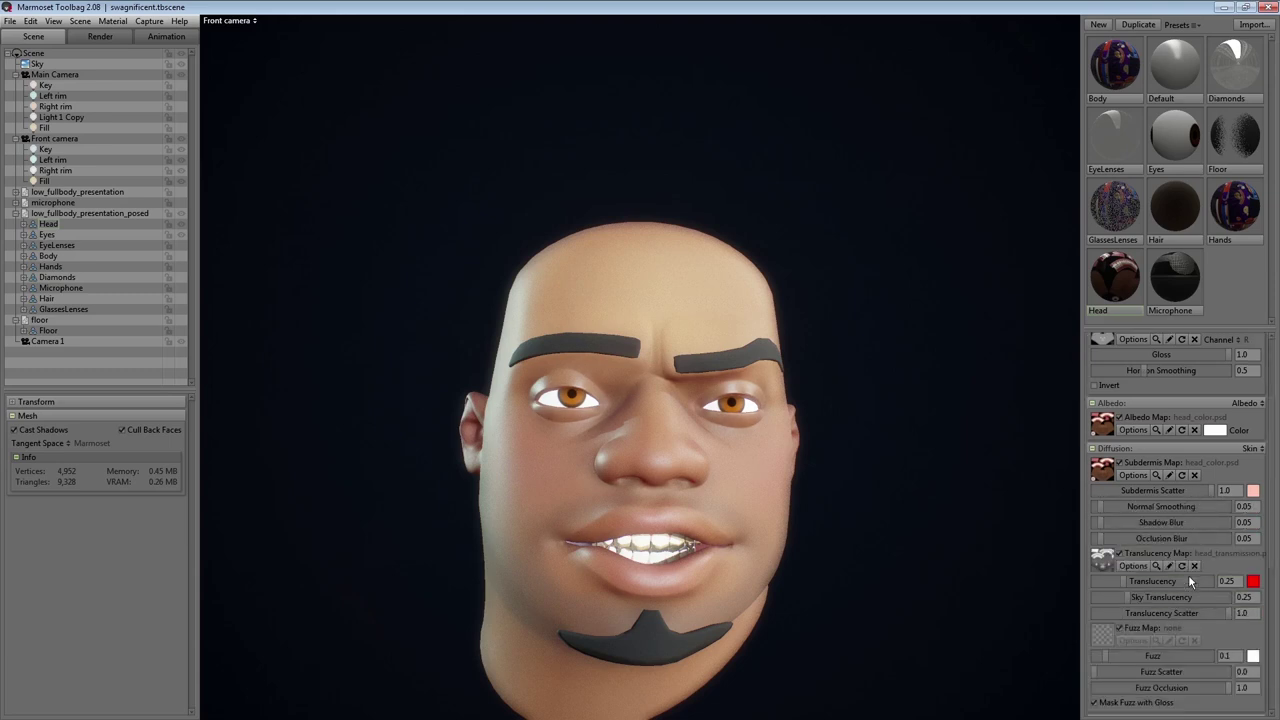
pyautogui.moveTo(1103, 496); pyautogui.dragTo(1085, 497)
pyautogui.scroll(5, 1199, 558)
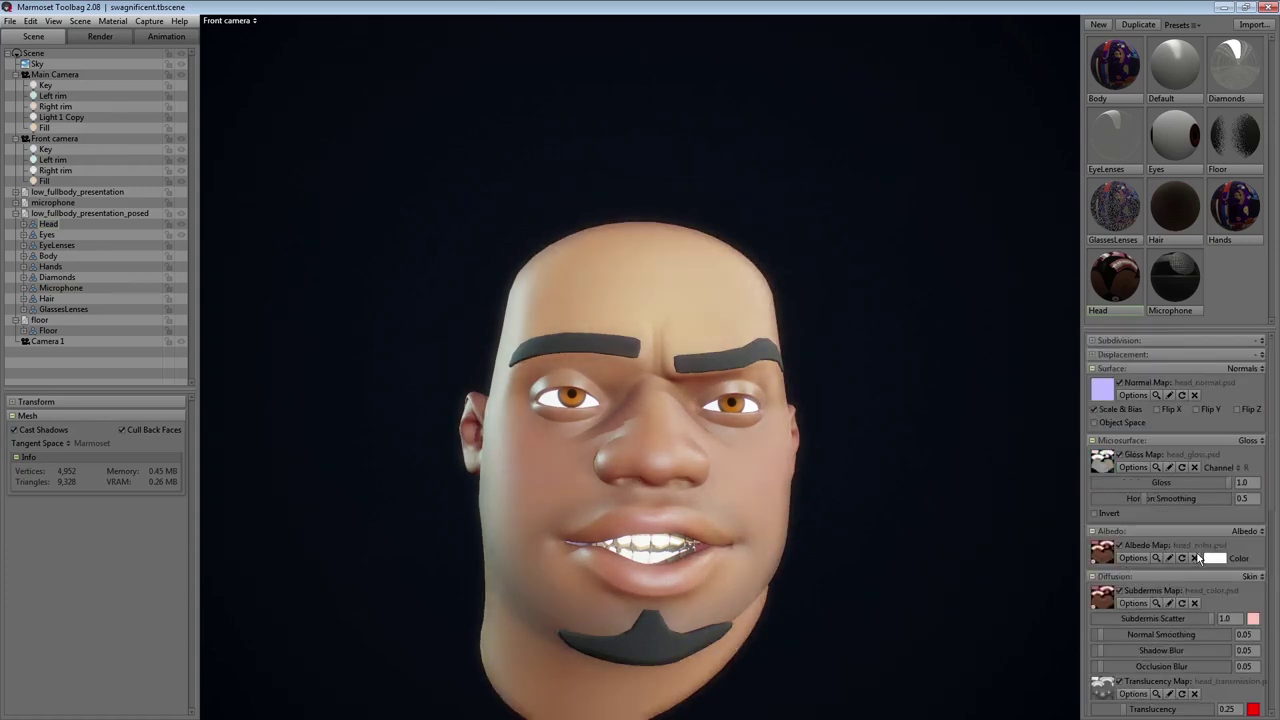
pyautogui.scroll(-7, 1175, 589)
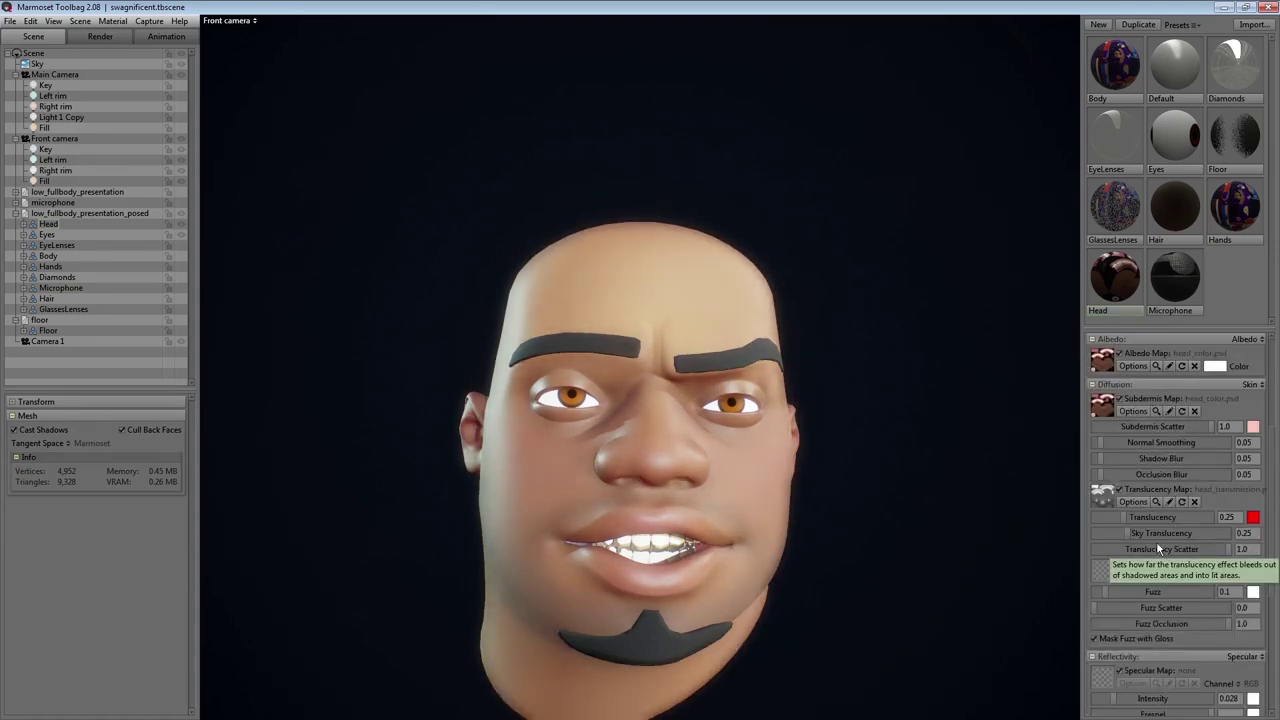
pyautogui.scroll(-1, 1162, 546)
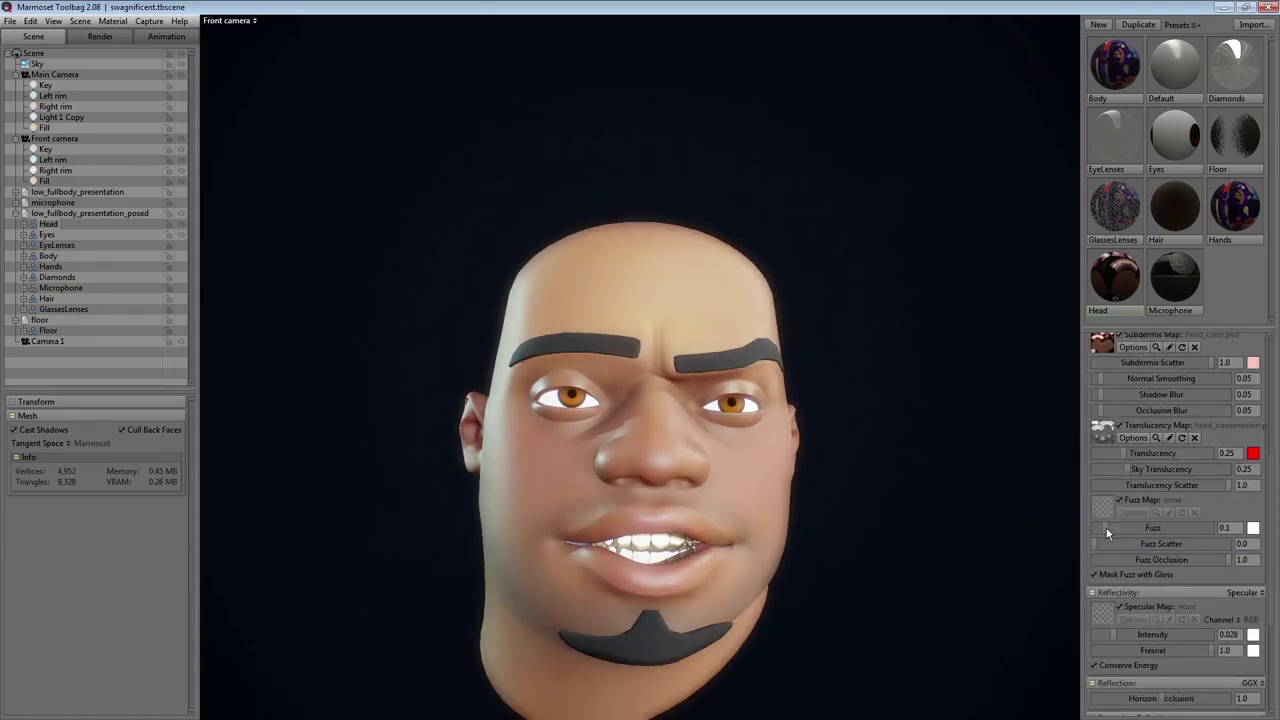
pyautogui.moveTo(1084, 528)
pyautogui.mouseDown()
pyautogui.moveTo(1120, 528)
pyautogui.moveTo(1084, 528)
pyautogui.mouseUp()
pyautogui.scroll(8, 1031, 553)
pyautogui.moveTo(816, 472); pyautogui.dragTo(924, 543)
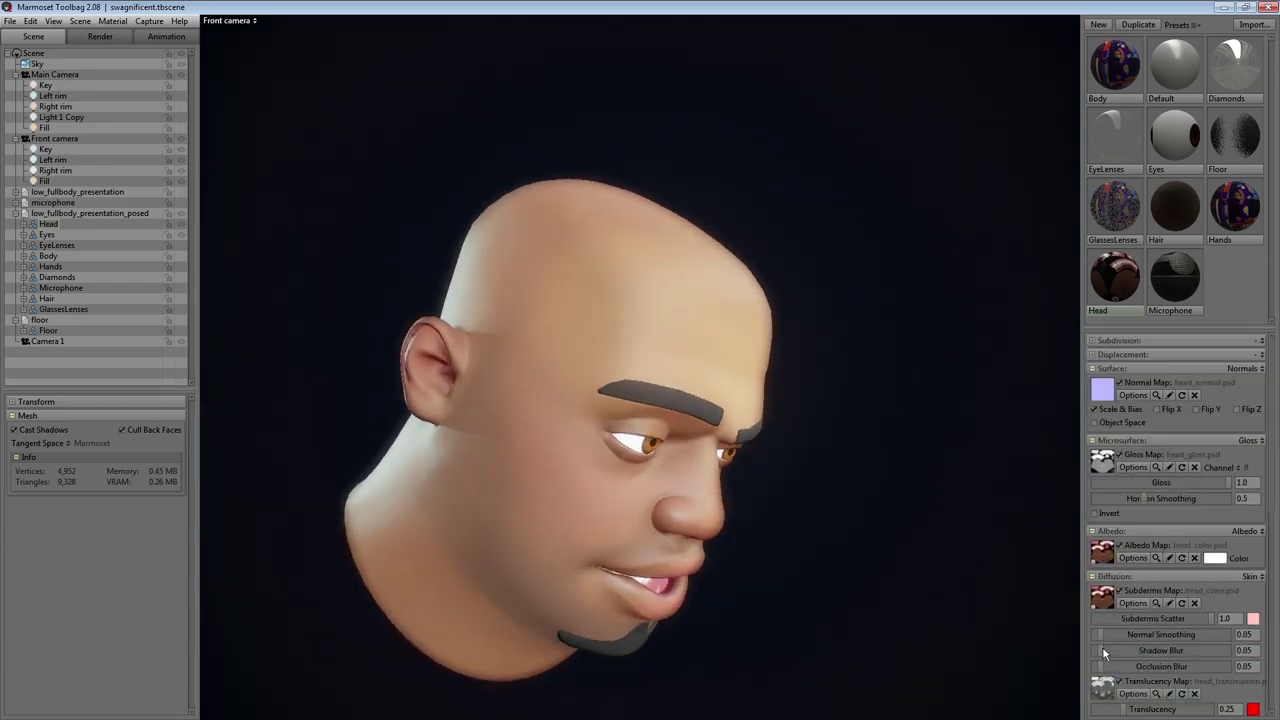
pyautogui.scroll(-3, 1103, 645)
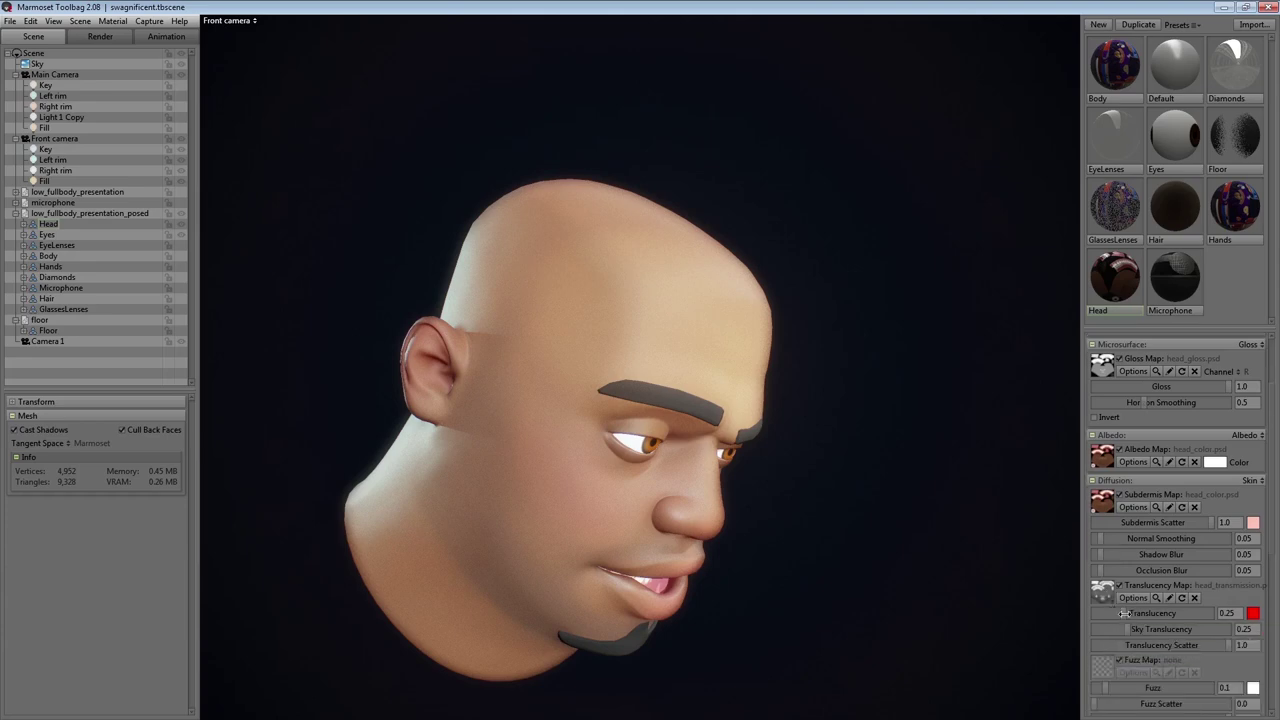
pyautogui.moveTo(1124, 612); pyautogui.dragTo(1067, 615)
pyautogui.hotkey('ctrl', 'z')
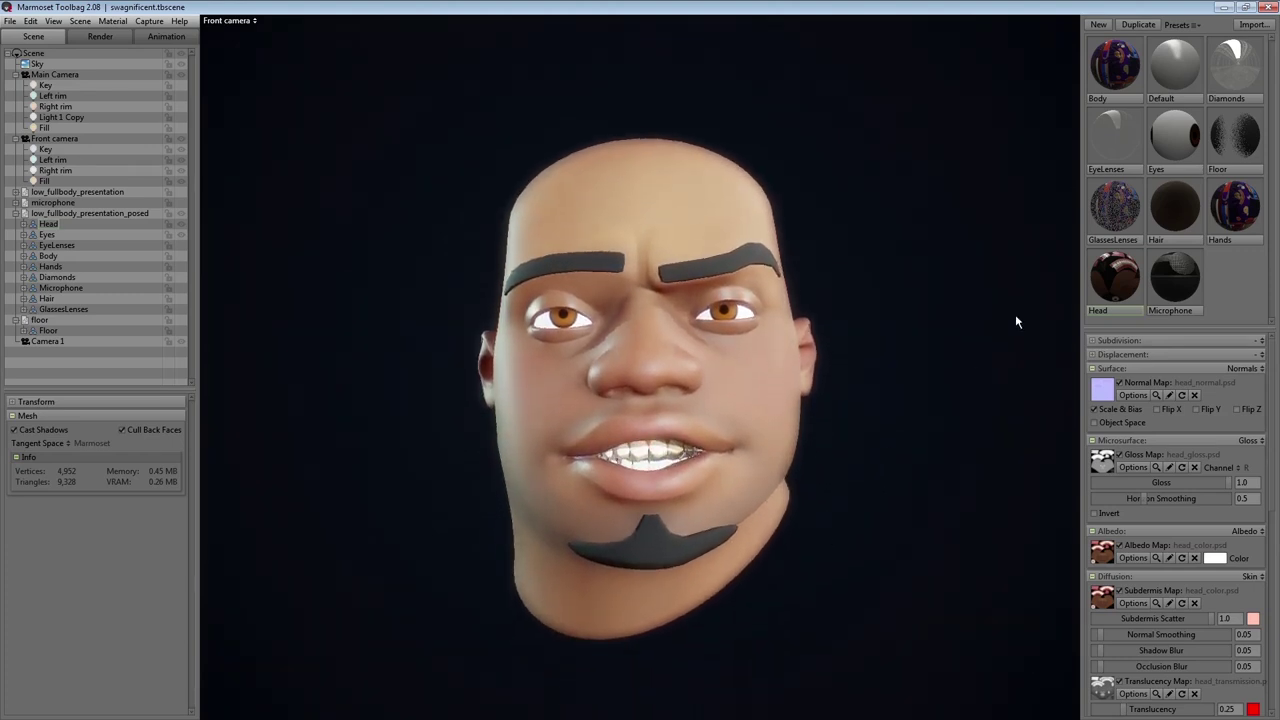
# With the Body material selected, unhide the Body, Hair and GlassesLenses meshes.
pyautogui.click(1119, 66)
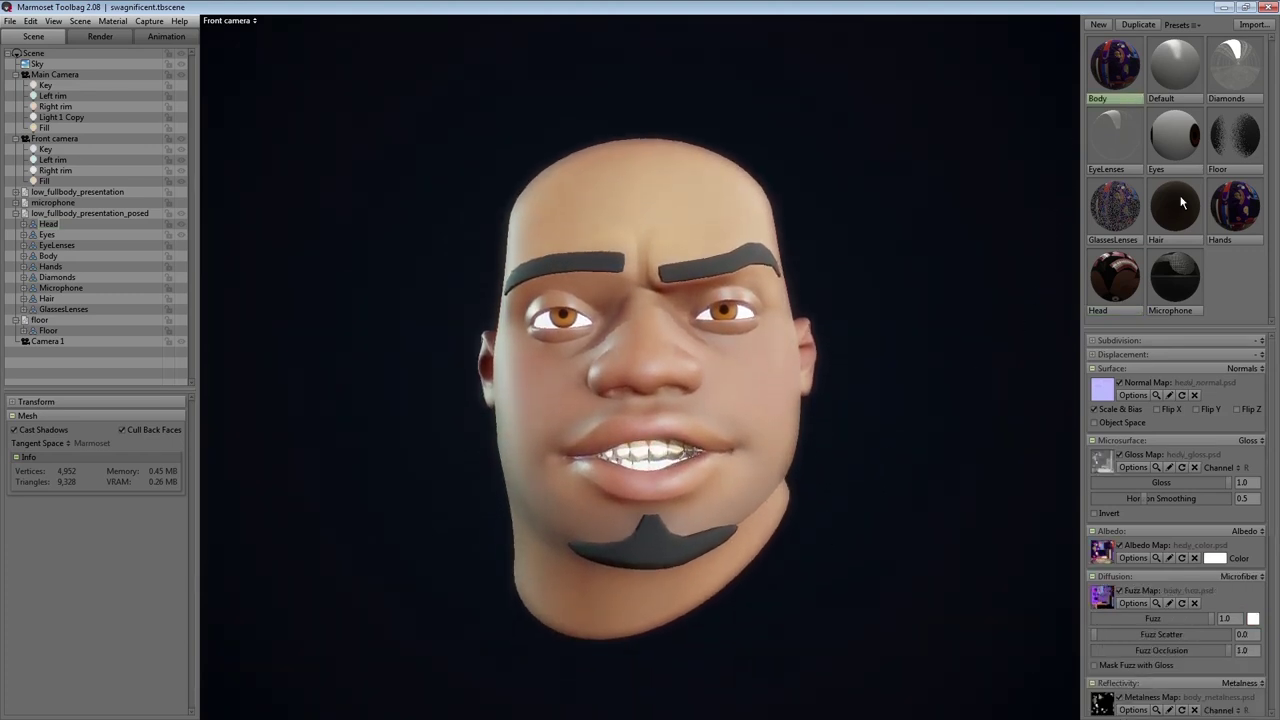
pyautogui.scroll(-3, 1208, 494)
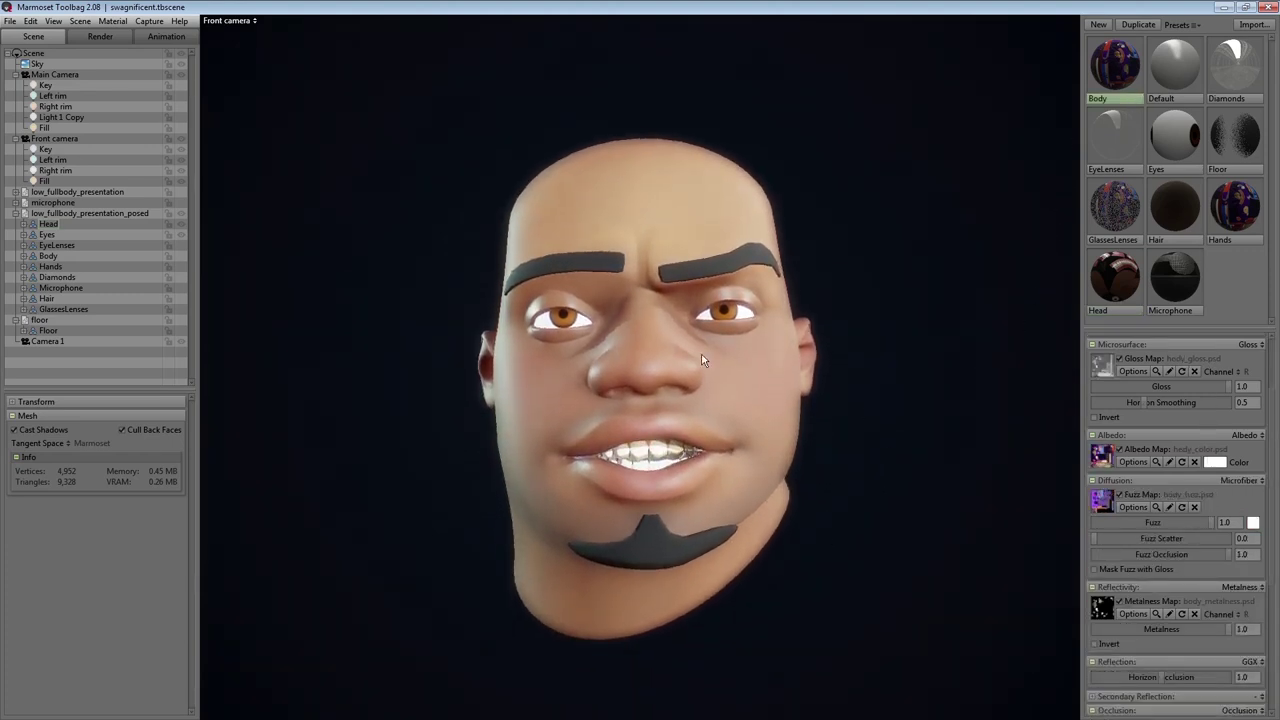
pyautogui.click(182, 265)
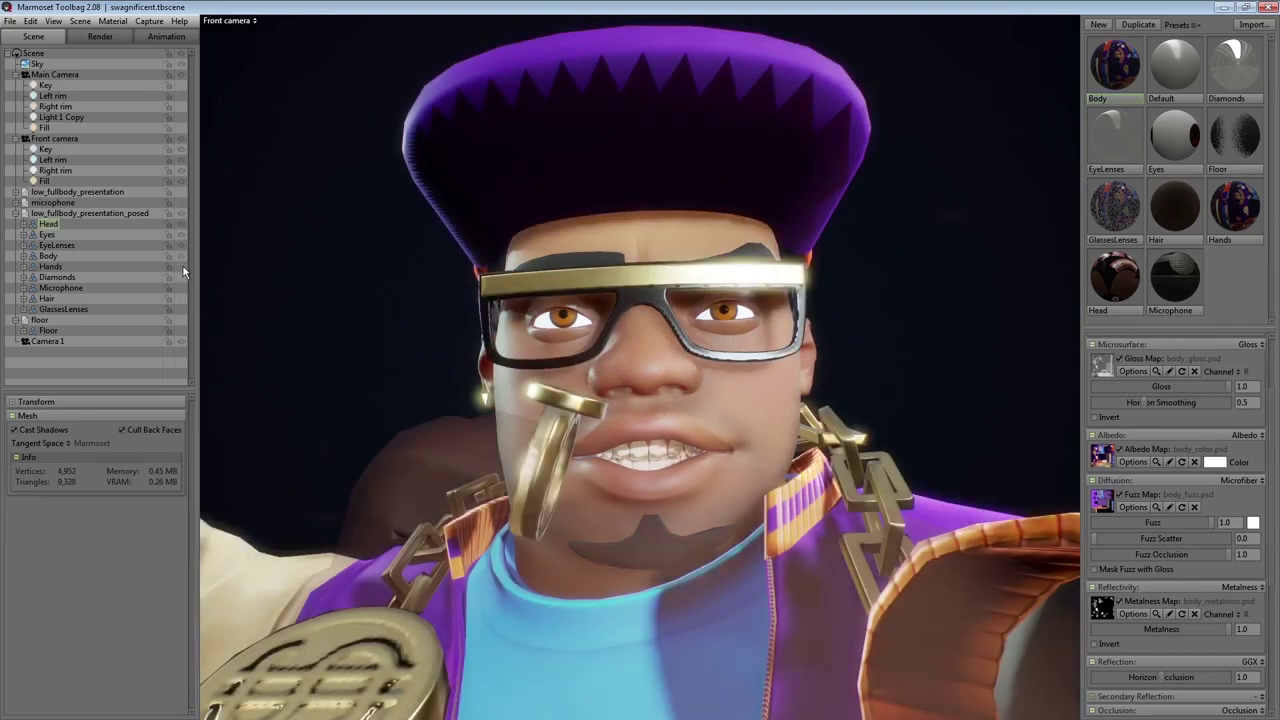
pyautogui.click(182, 300)
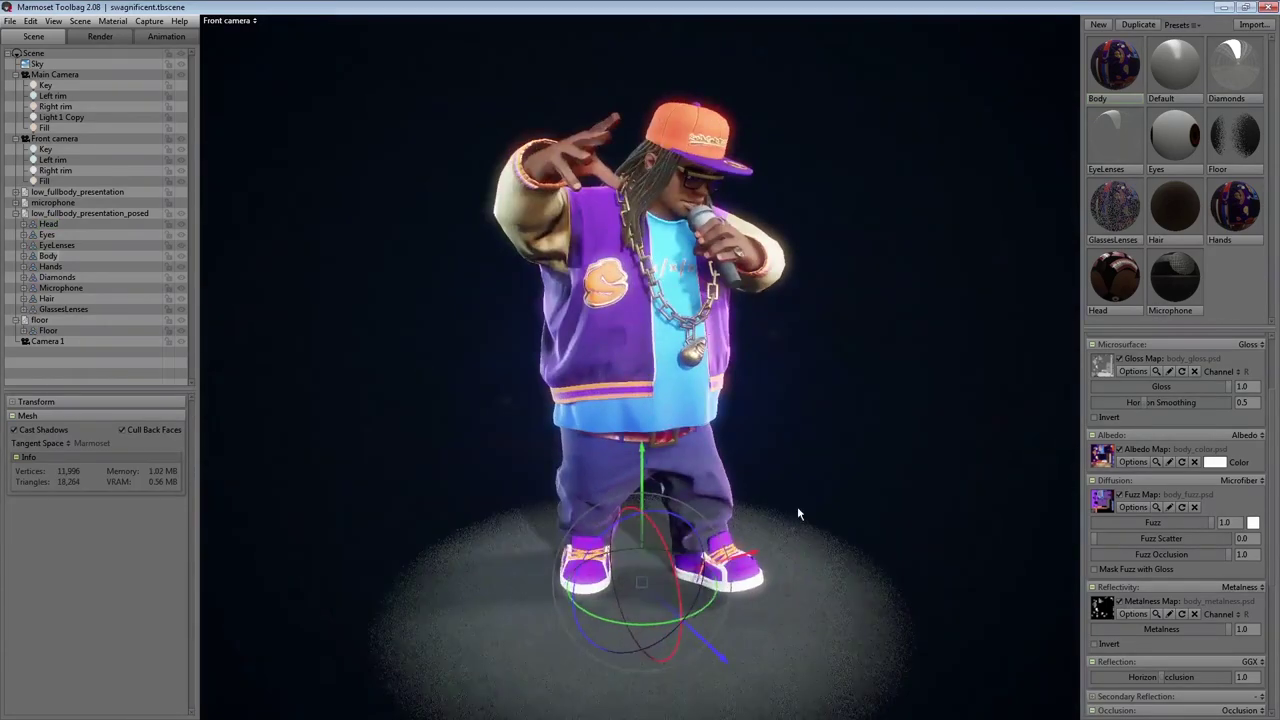
pyautogui.click(797, 506)
pyautogui.moveTo(622, 421); pyautogui.dragTo(456, 391)
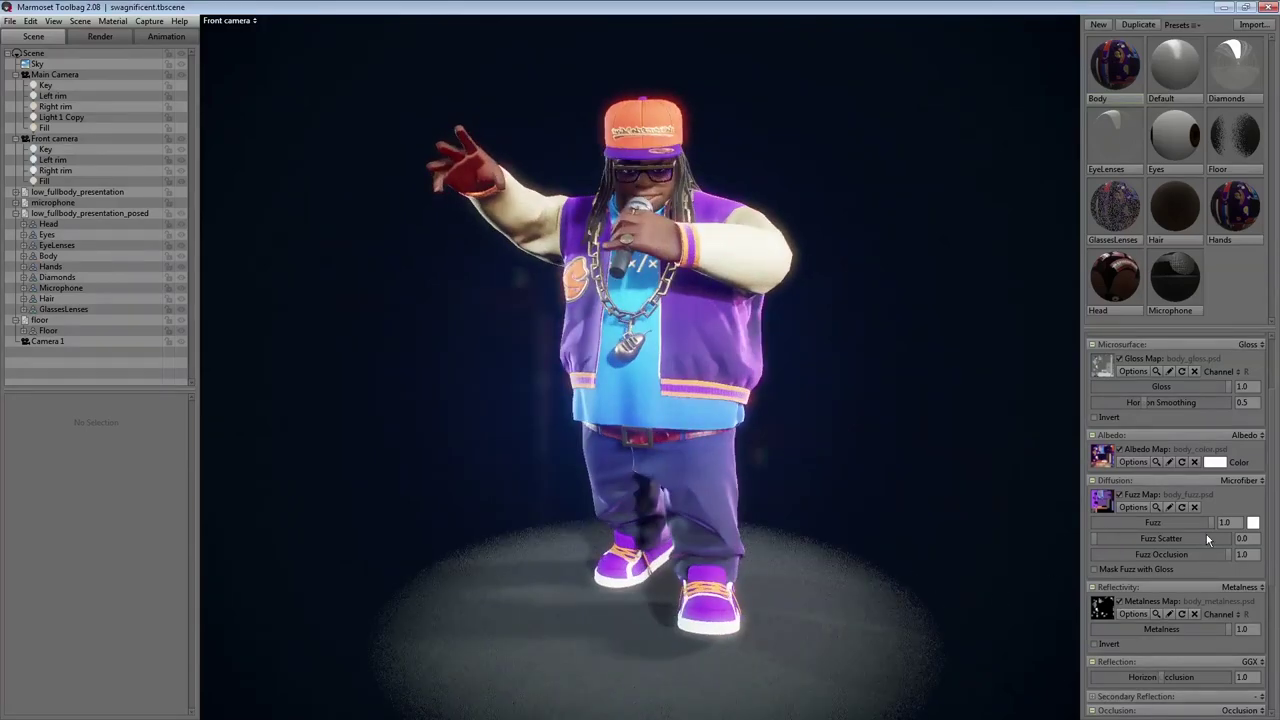
pyautogui.moveTo(1135, 521); pyautogui.dragTo(1012, 524)
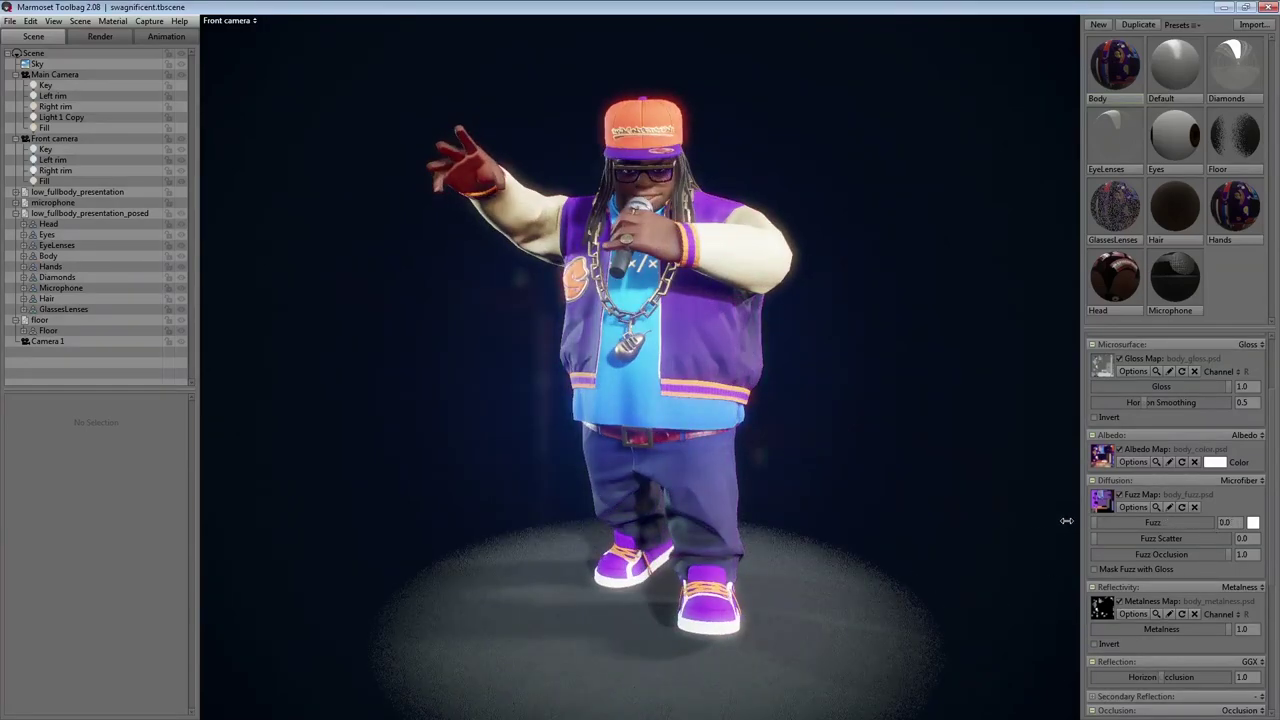
pyautogui.moveTo(1219, 507); pyautogui.dragTo(1273, 505)
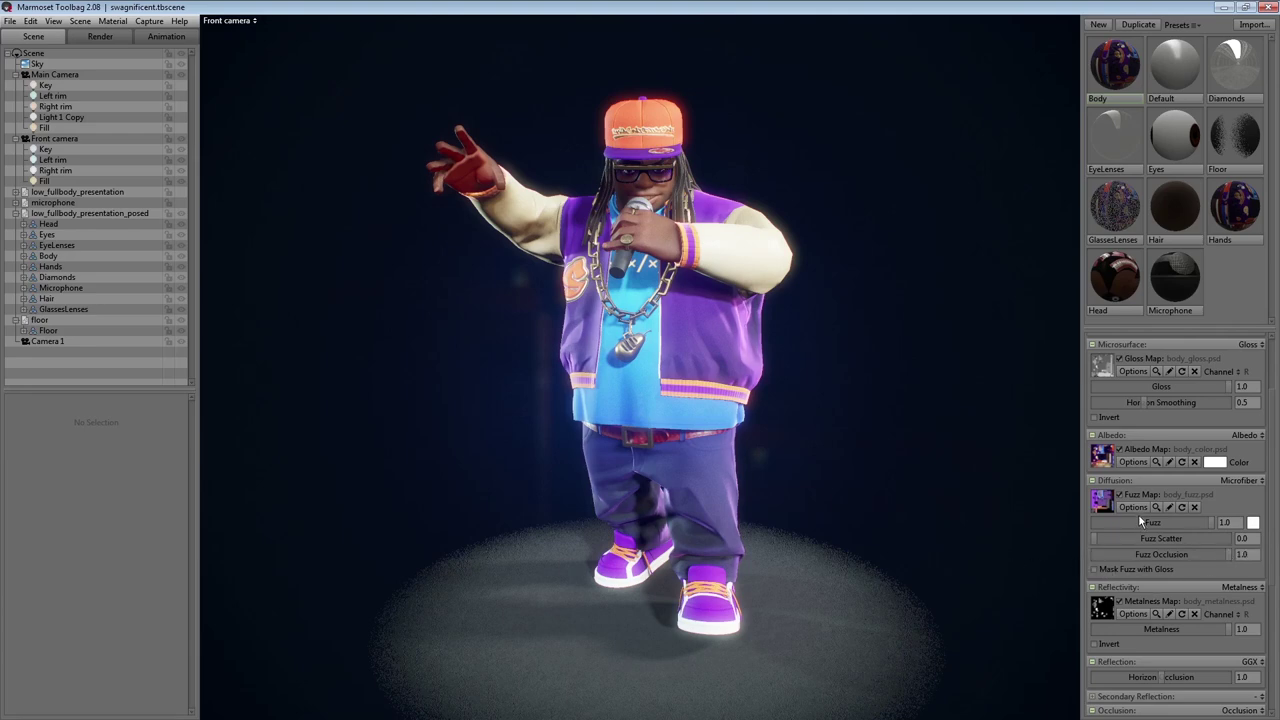
pyautogui.click(1194, 507)
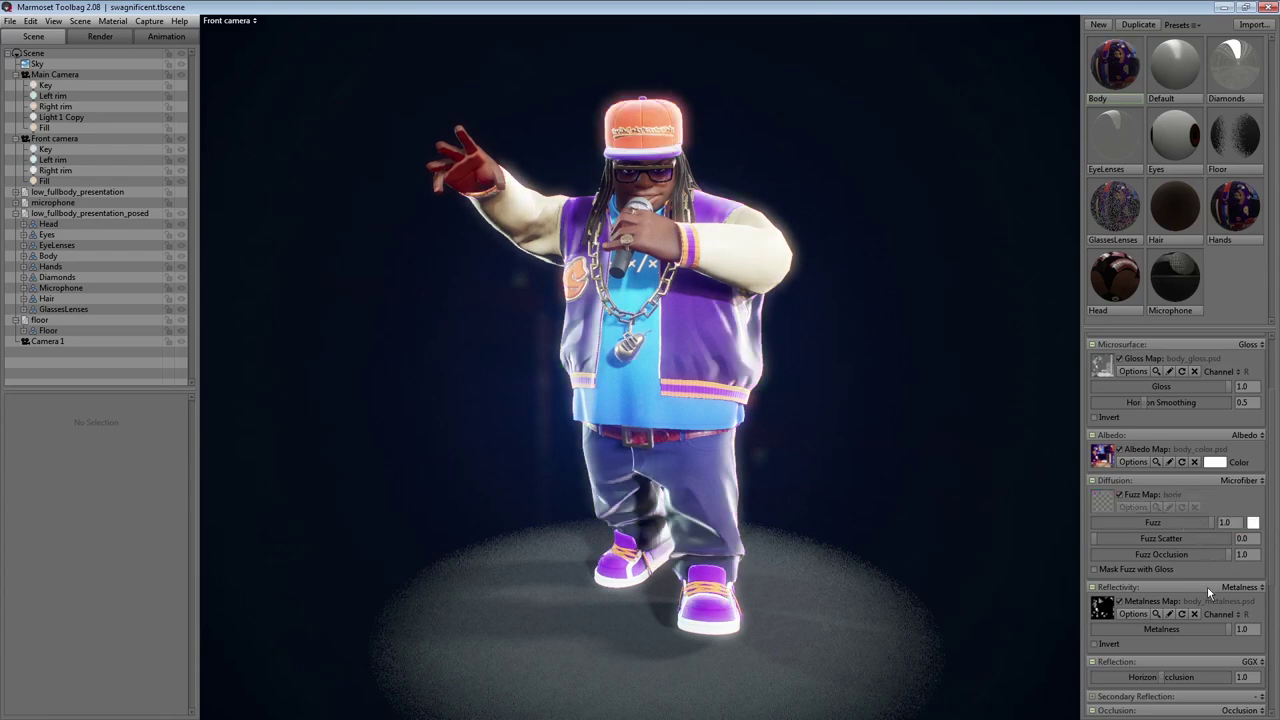
pyautogui.hotkey('ctrl', 'z')
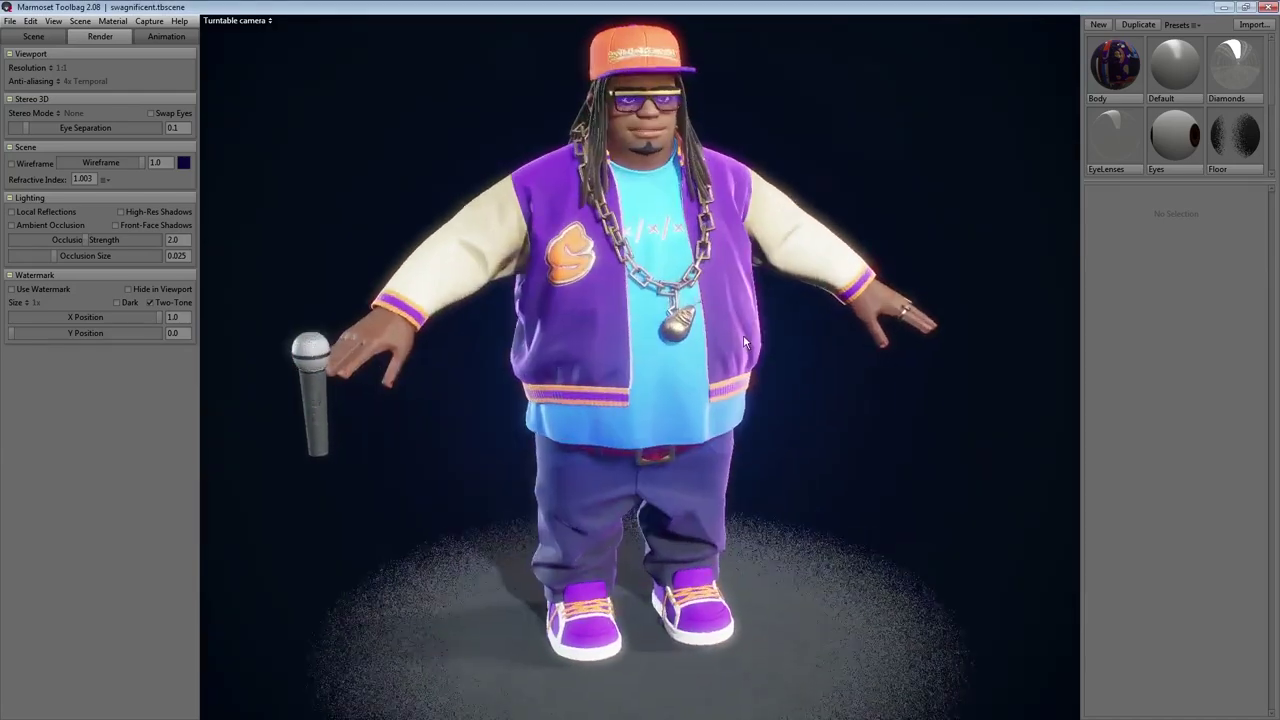
# Switch Body reflection to Blinn-Phong, clear its gloss map and drop gloss to 0.0.
pyautogui.scroll(5, 744, 343)
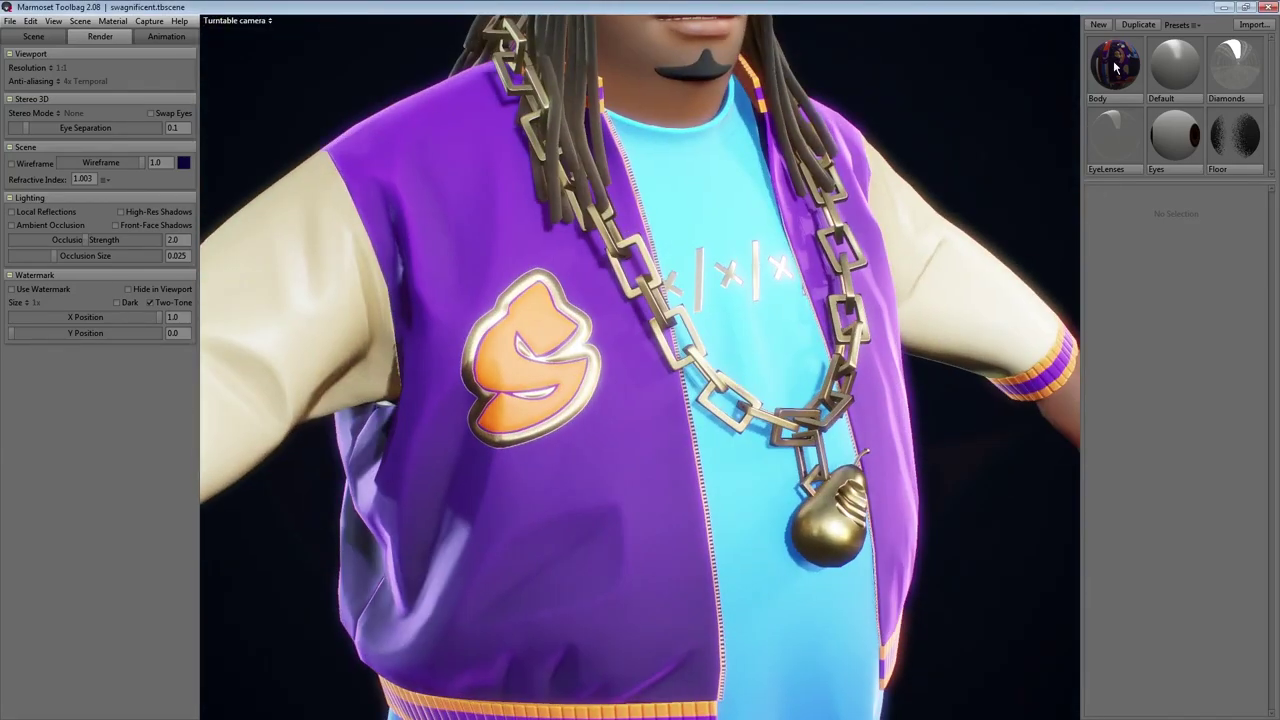
pyautogui.click(1115, 65)
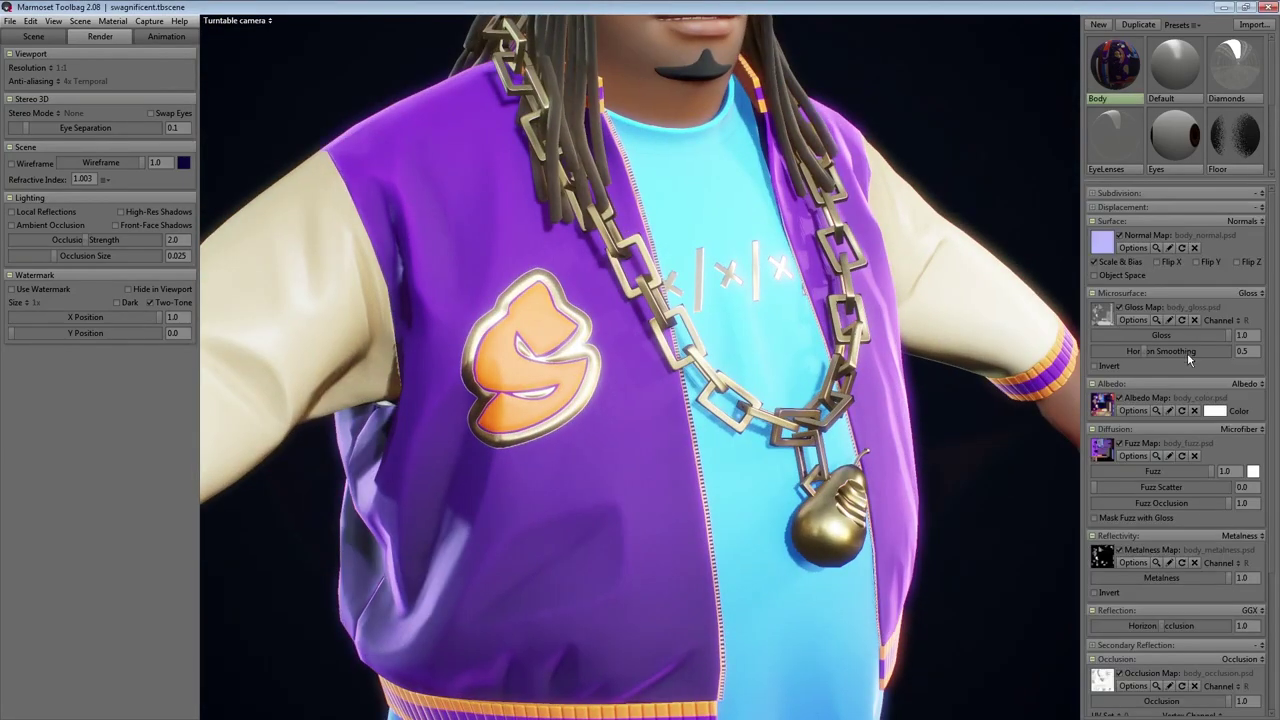
pyautogui.click(1249, 610)
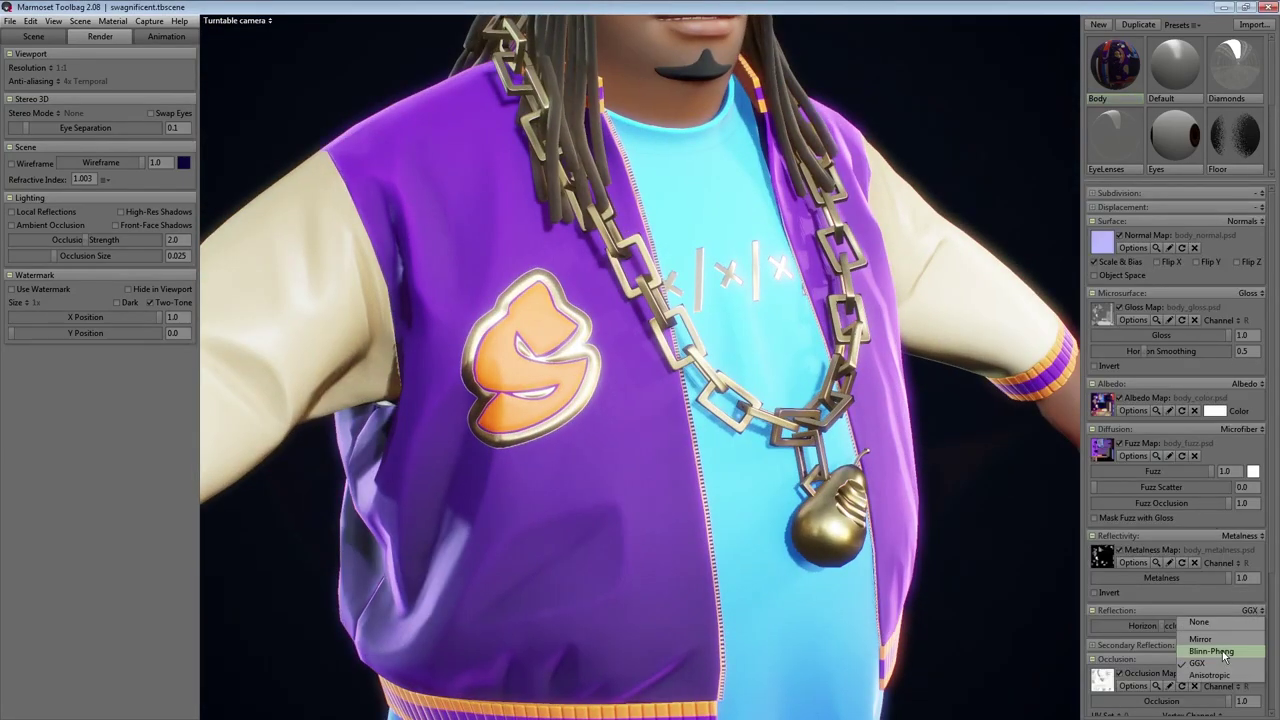
pyautogui.click(1230, 652)
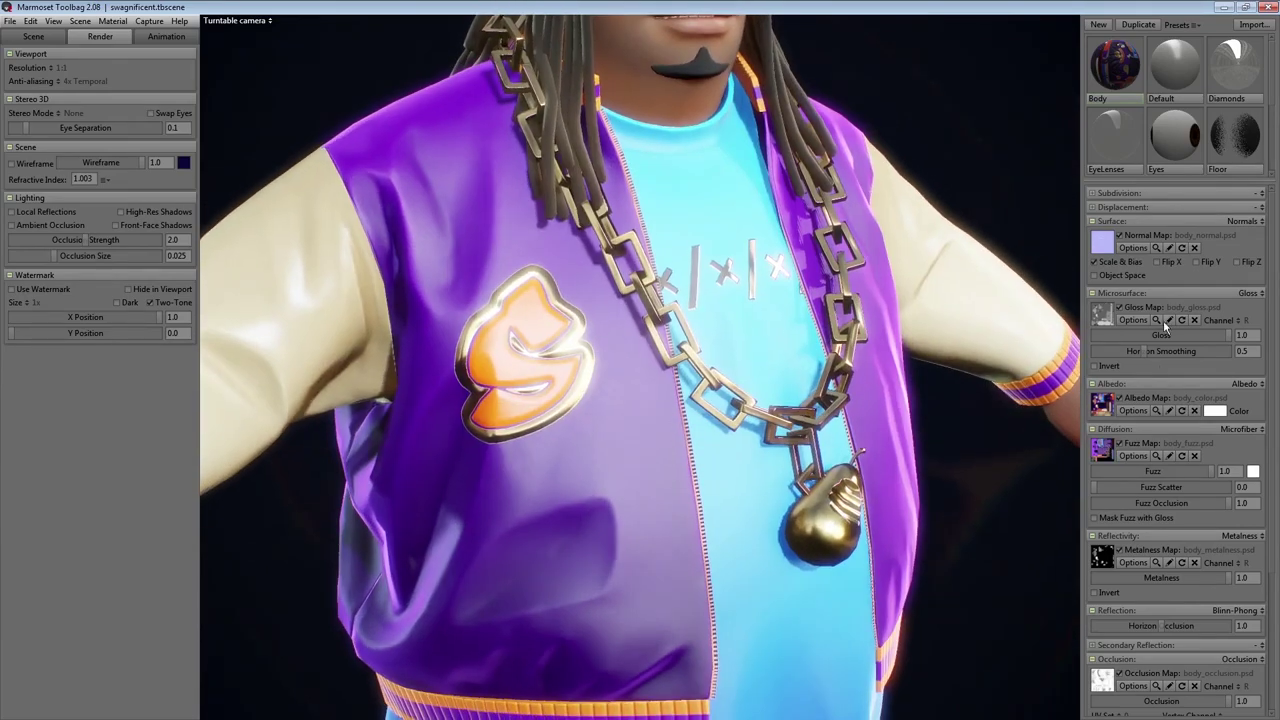
pyautogui.click(1193, 319)
pyautogui.moveTo(1224, 336); pyautogui.dragTo(1092, 338)
pyautogui.scroll(-5, 959, 434)
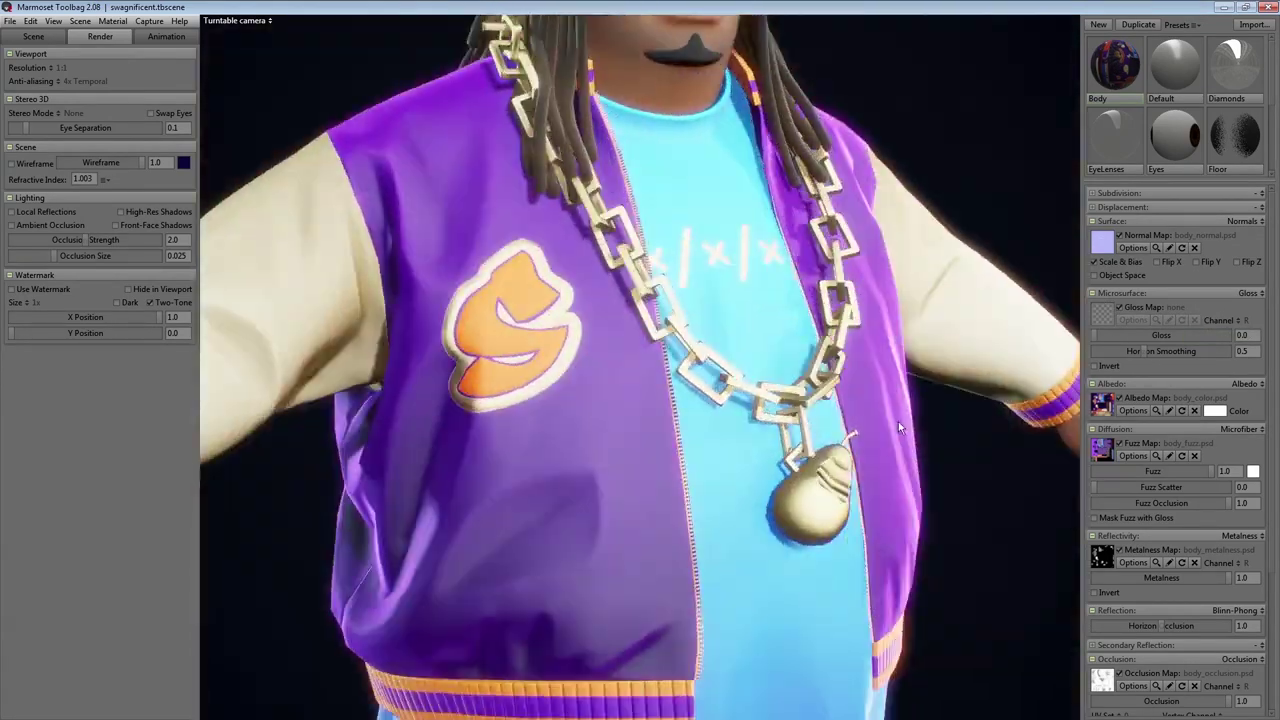
# Compare GGX against Blinn-Phong reflection on the body, settling on Blinn-Phong.
pyautogui.click(1245, 611)
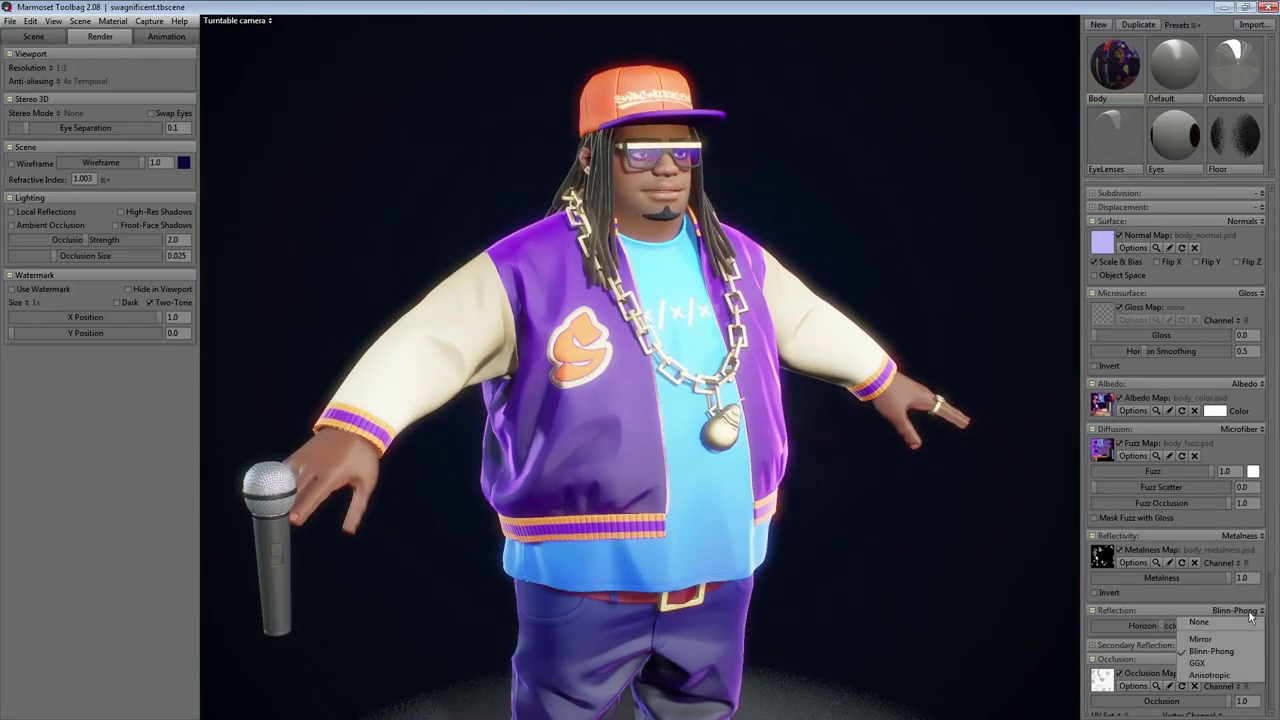
pyautogui.click(1208, 664)
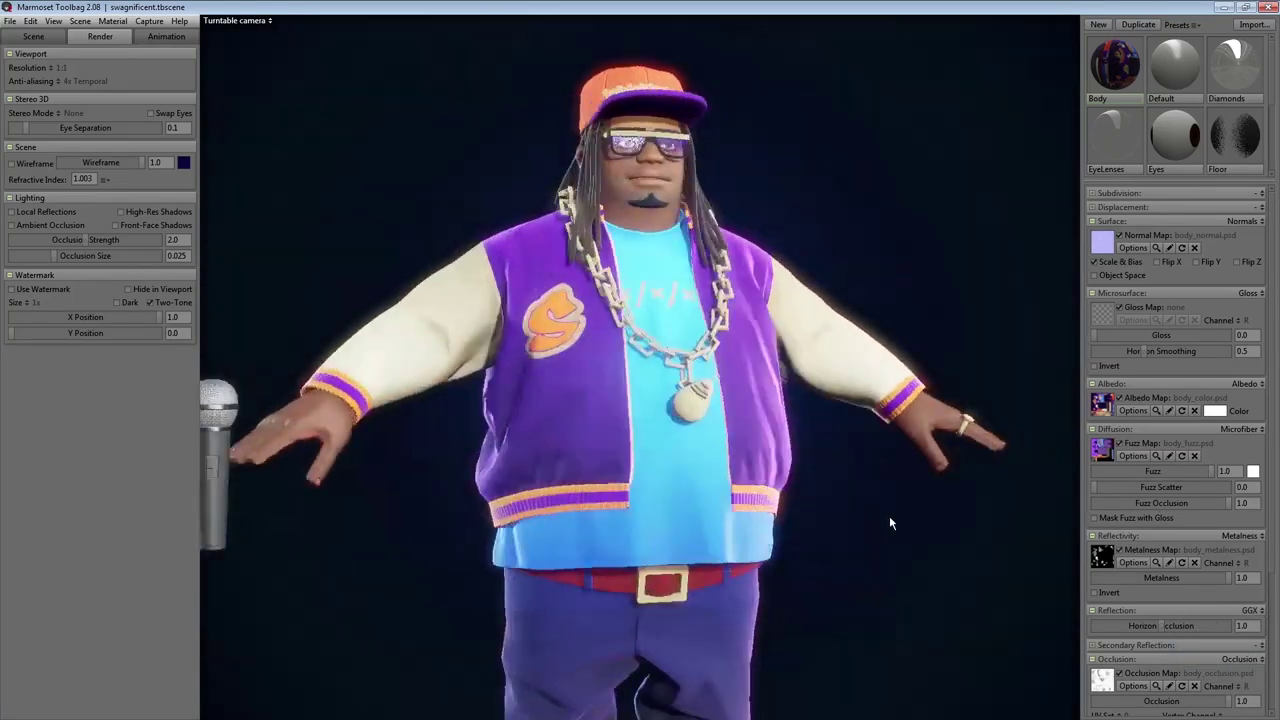
pyautogui.click(1250, 611)
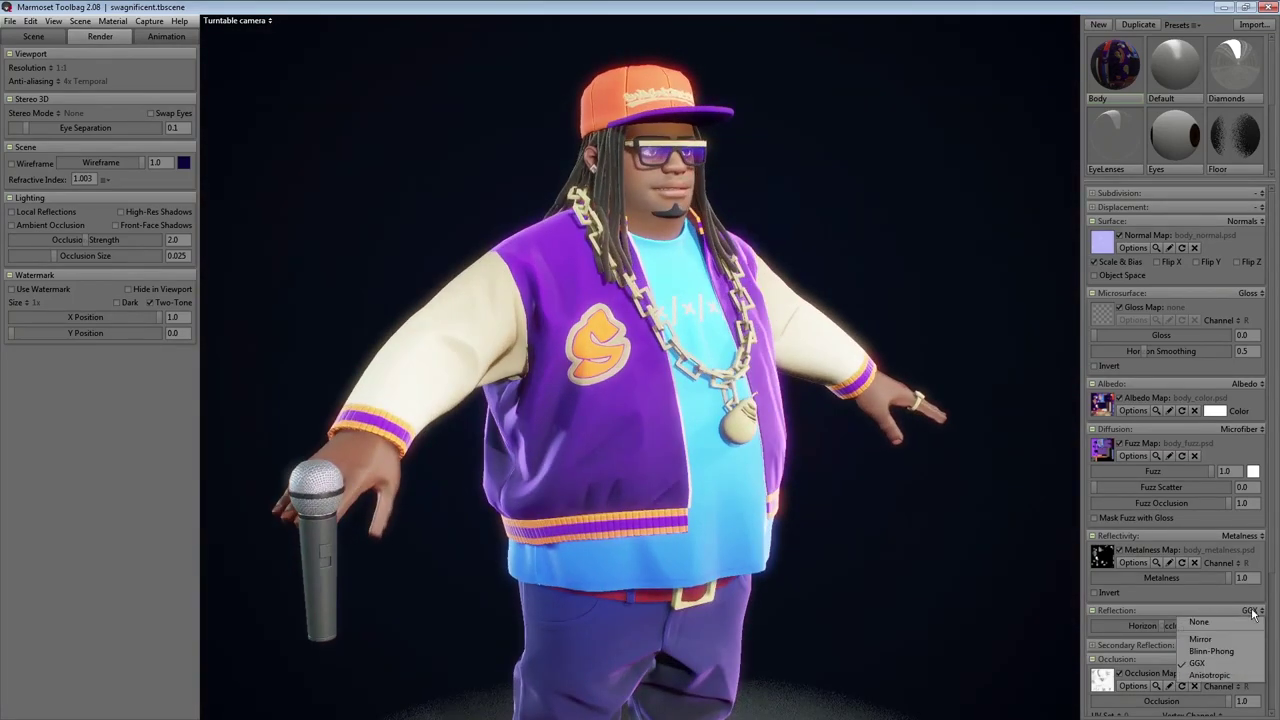
pyautogui.click(1220, 652)
pyautogui.click(1249, 611)
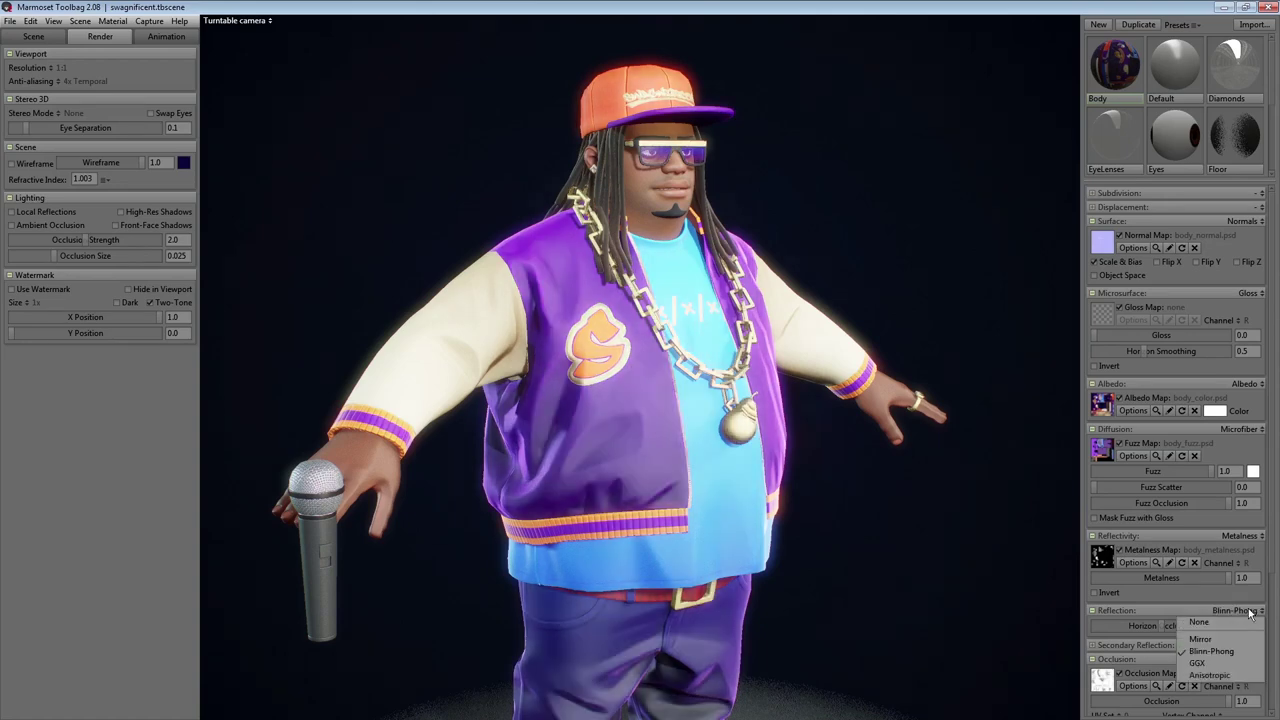
pyautogui.click(1210, 665)
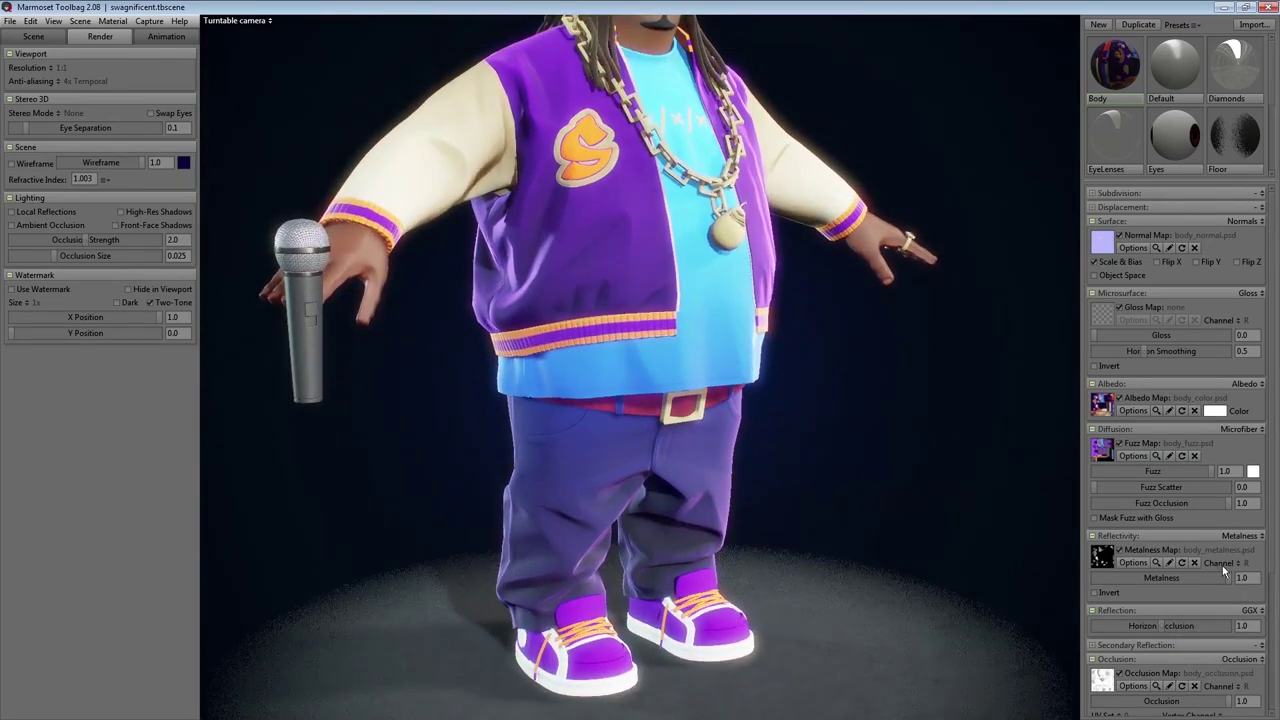
pyautogui.click(1255, 612)
pyautogui.click(1208, 652)
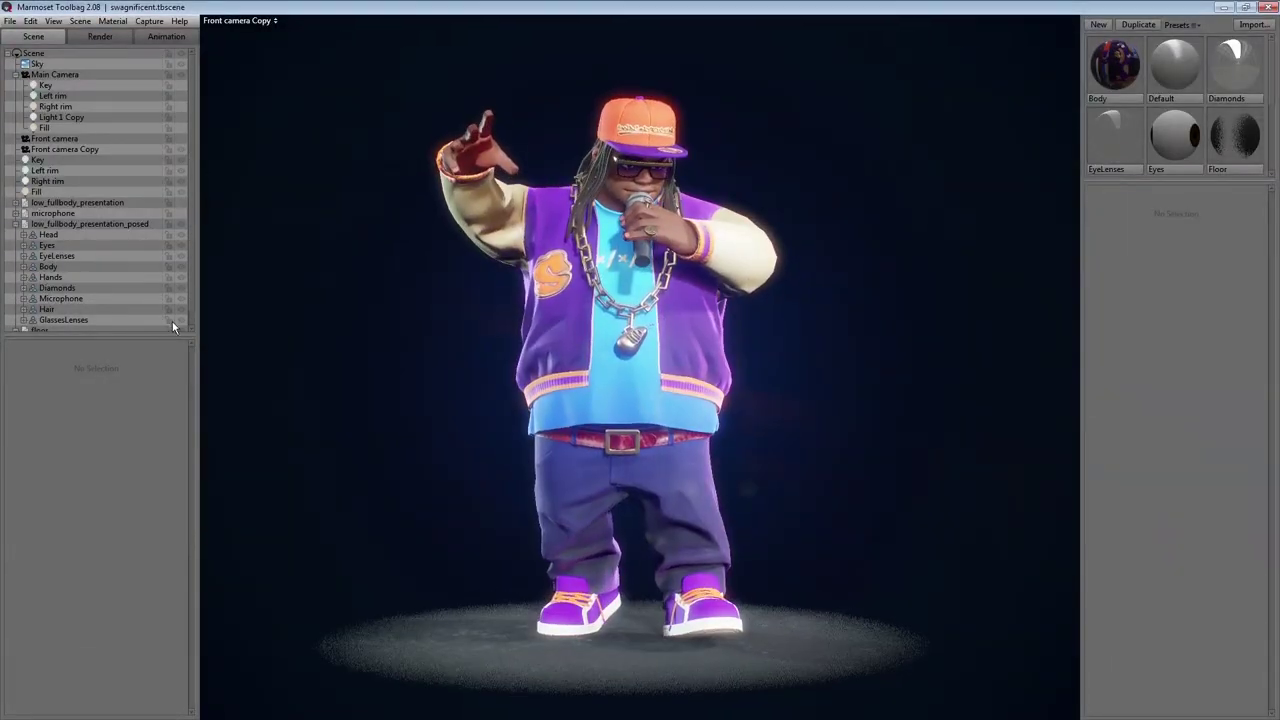
pyautogui.click(182, 160)
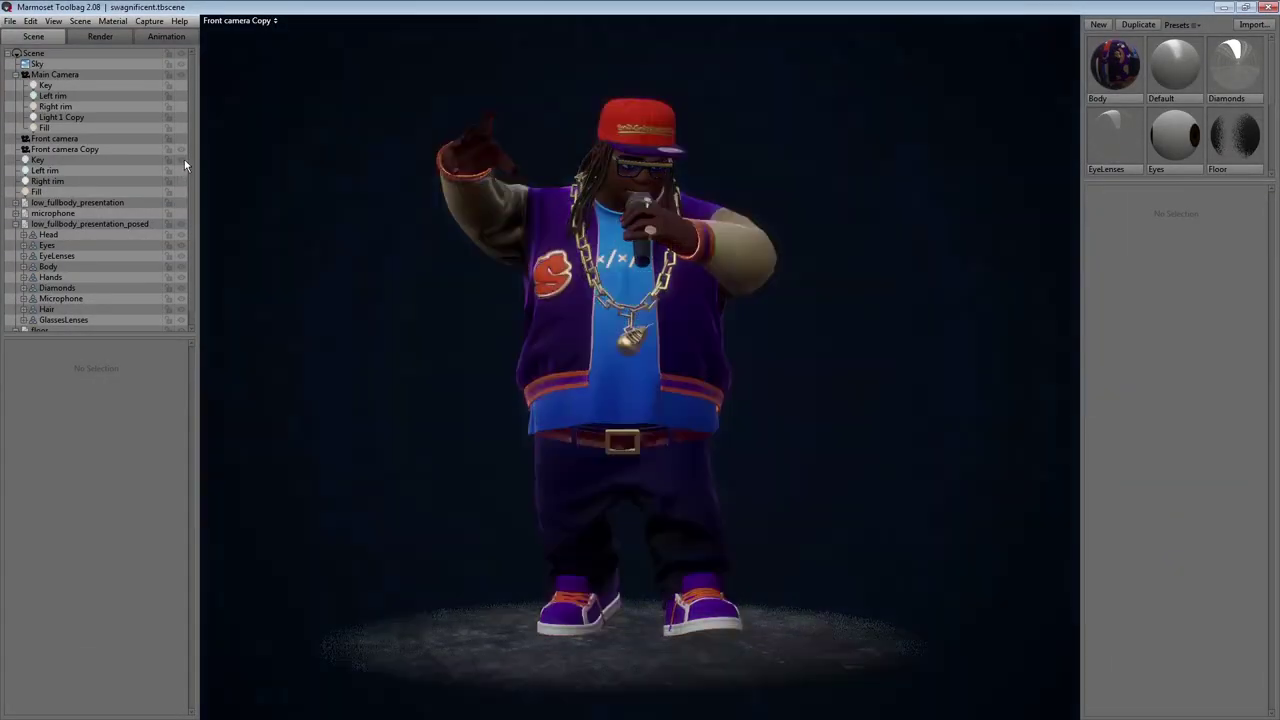
pyautogui.click(182, 160)
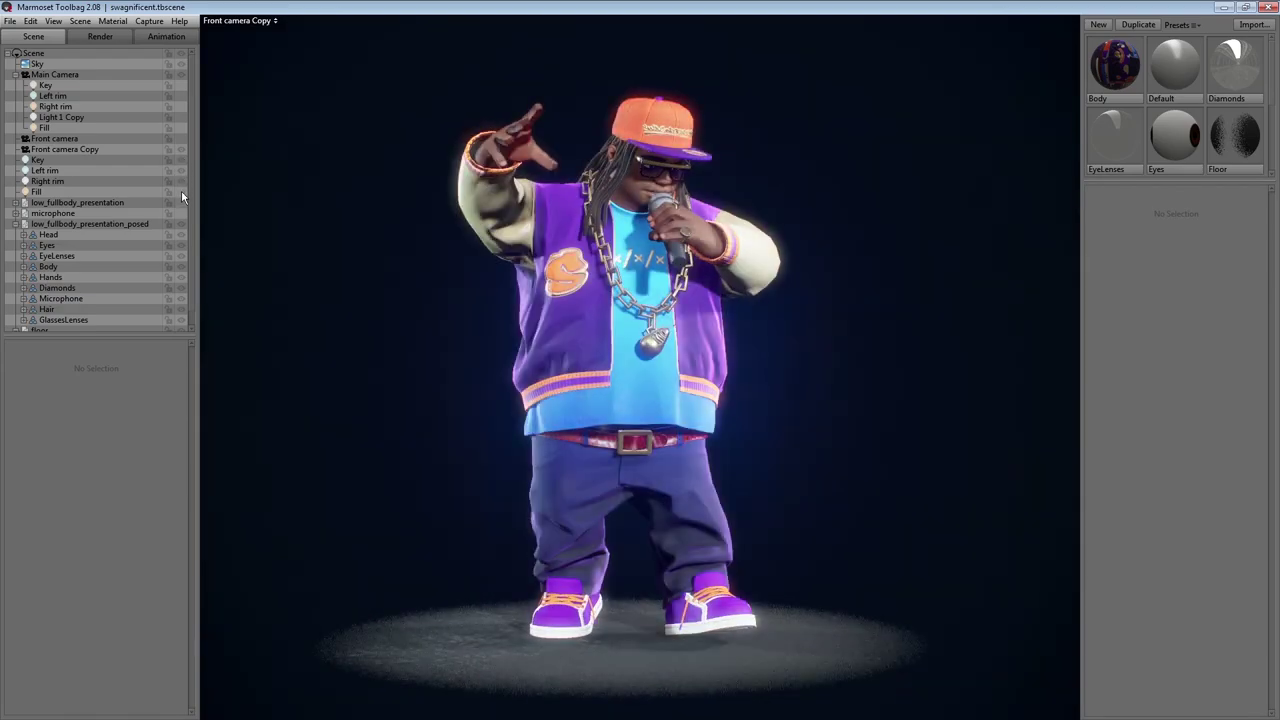
pyautogui.scroll(5, 670, 350)
pyautogui.scroll(-5, 670, 350)
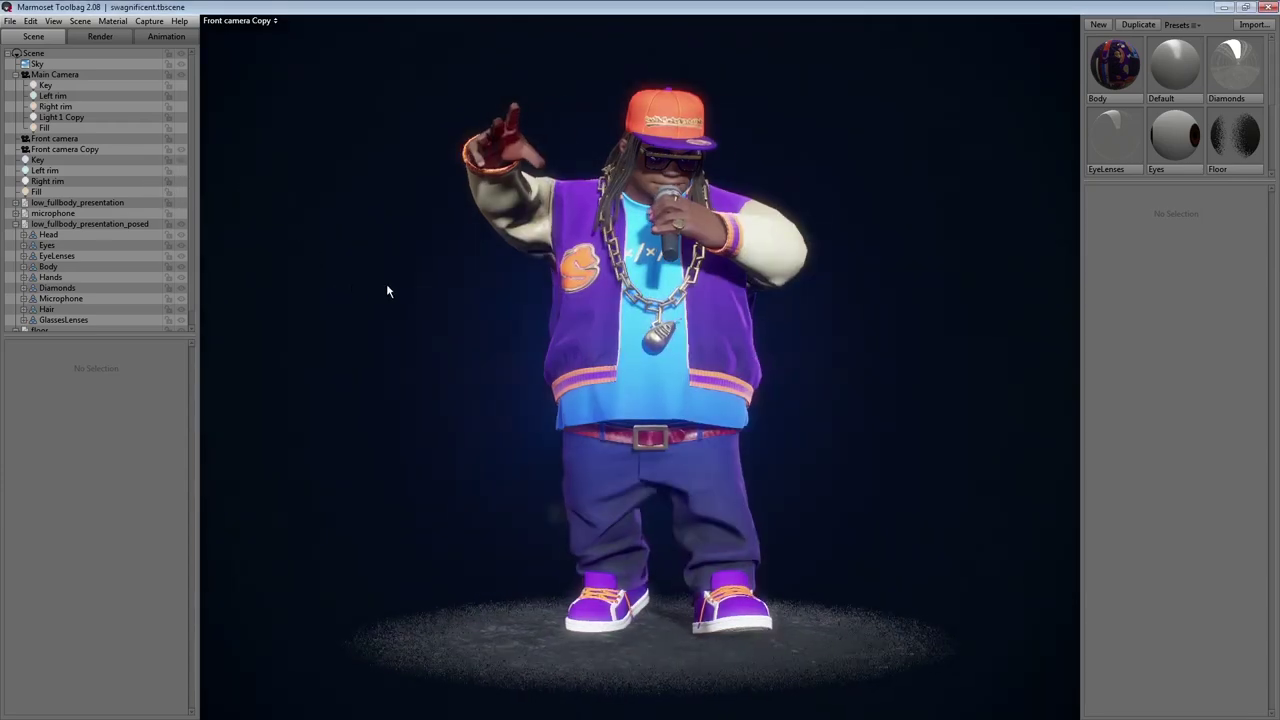
# Test brighter Left and Right rim lights, then revert them to 8.786 and 7.0.
pyautogui.click(38, 162)
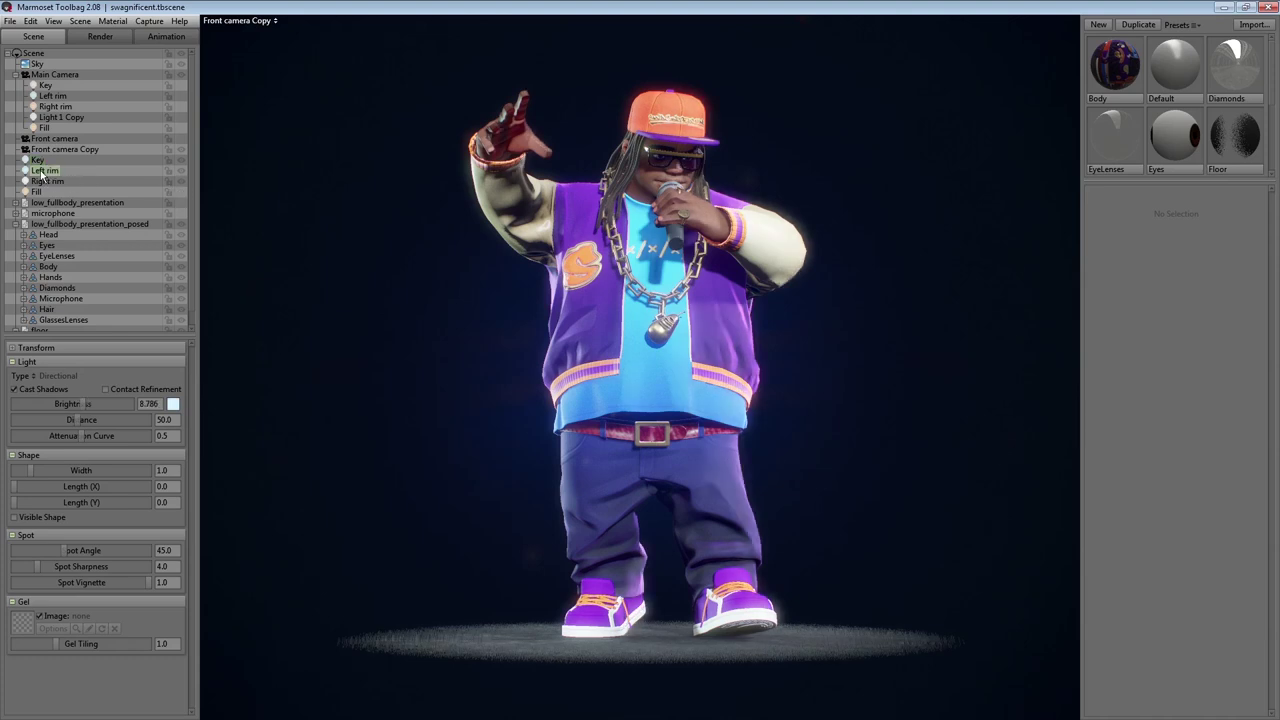
pyautogui.moveTo(84, 403); pyautogui.dragTo(116, 406)
pyautogui.hotkey('ctrl', 'z')
pyautogui.moveTo(78, 403); pyautogui.dragTo(140, 406)
pyautogui.hotkey('ctrl', 'z')
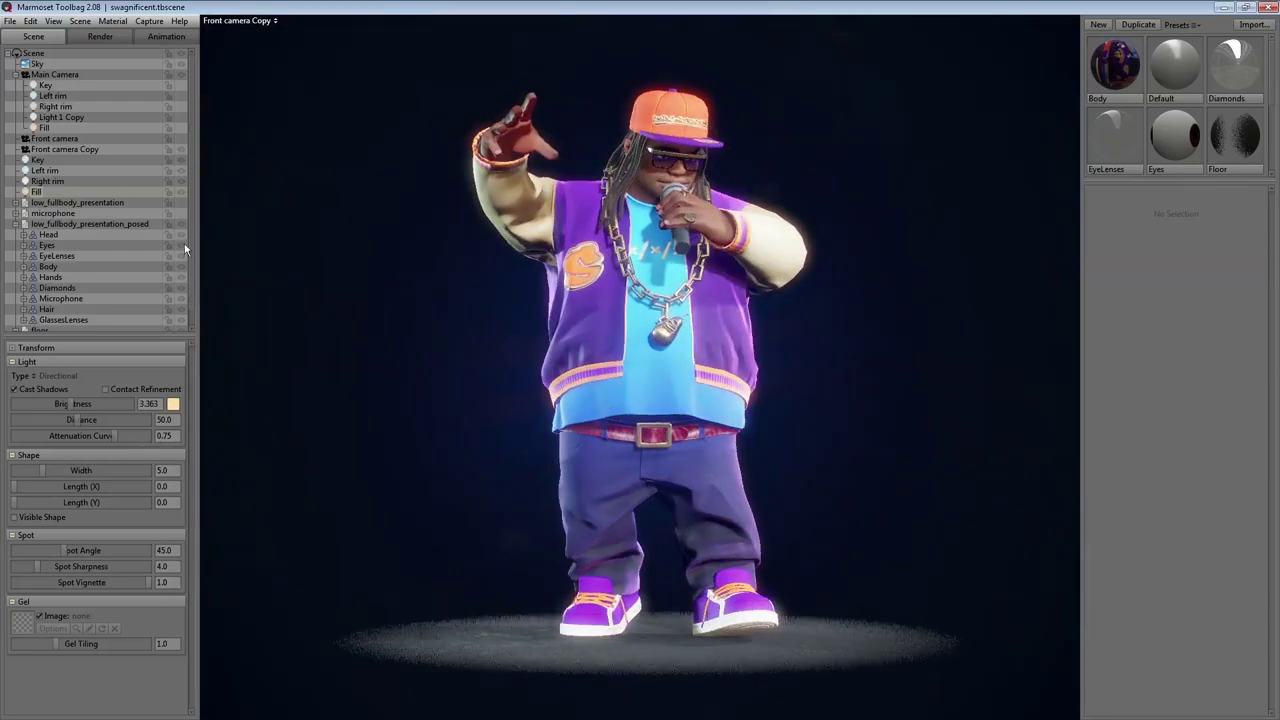
pyautogui.click(79, 149)
# Raise the lens flare strength on the Front camera Copy.
pyautogui.click(30, 490)
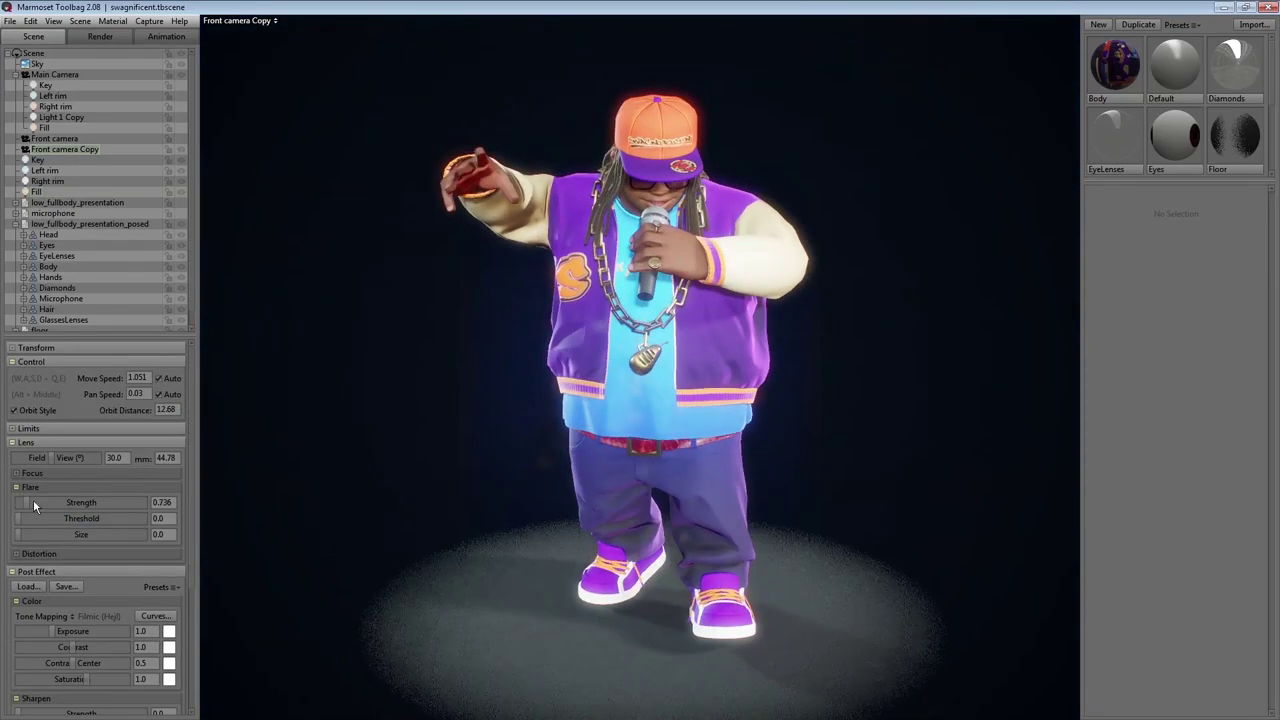
pyautogui.moveTo(30, 502); pyautogui.dragTo(44, 502)
pyautogui.scroll(-5, 87, 578)
pyautogui.moveTo(87, 578); pyautogui.dragTo(140, 580)
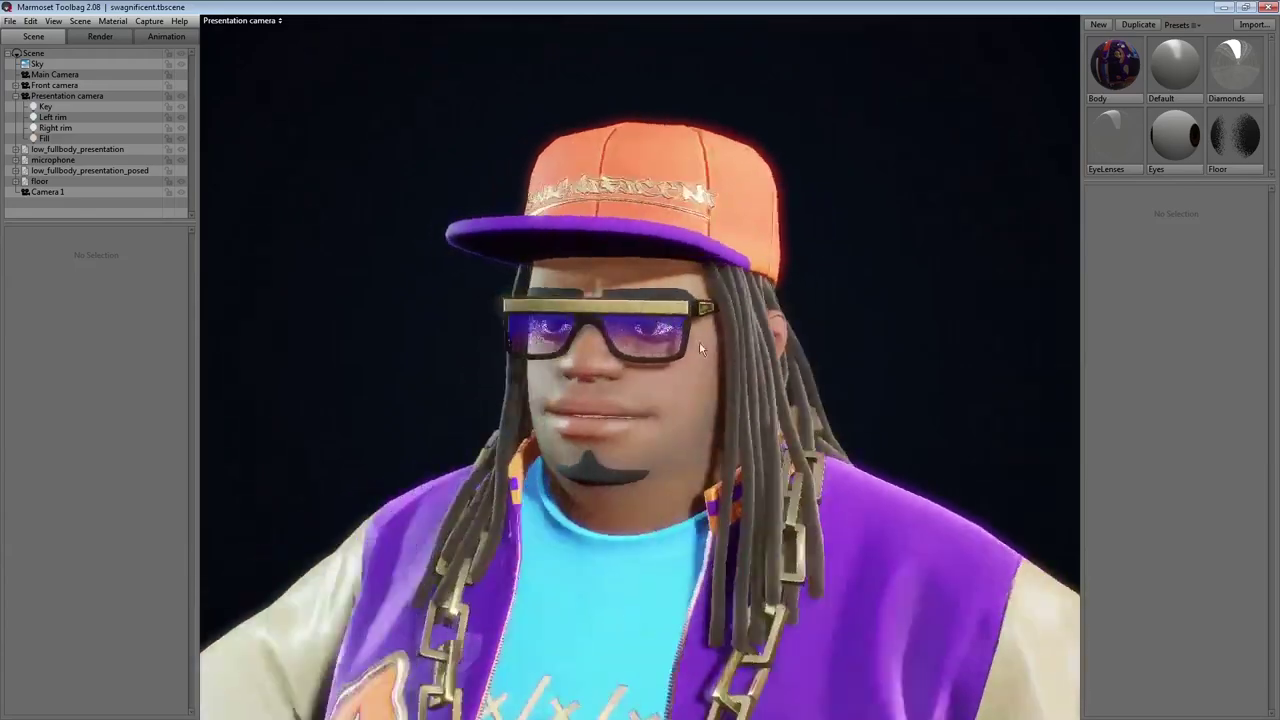
pyautogui.scroll(-5, 699, 341)
# Set the Presentation camera's field of view to 20 degrees.
pyautogui.click(66, 95)
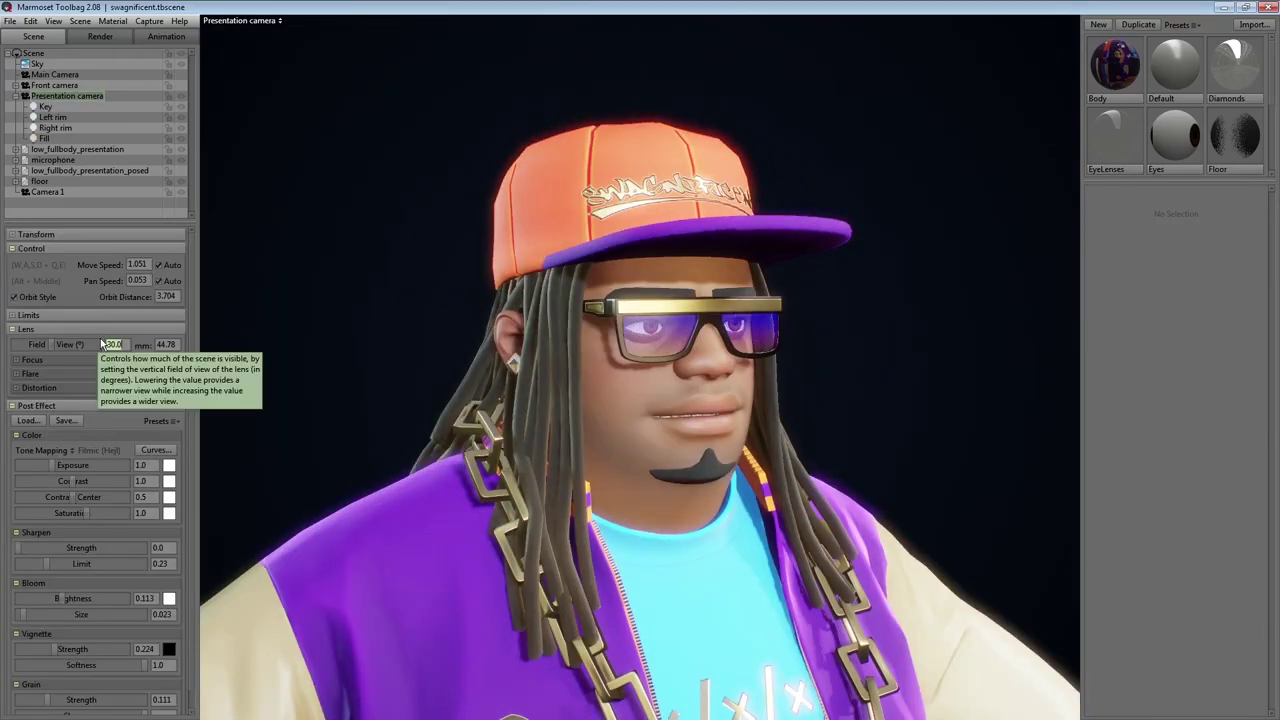
pyautogui.scroll(-5, 687, 413)
pyautogui.scroll(8, 687, 413)
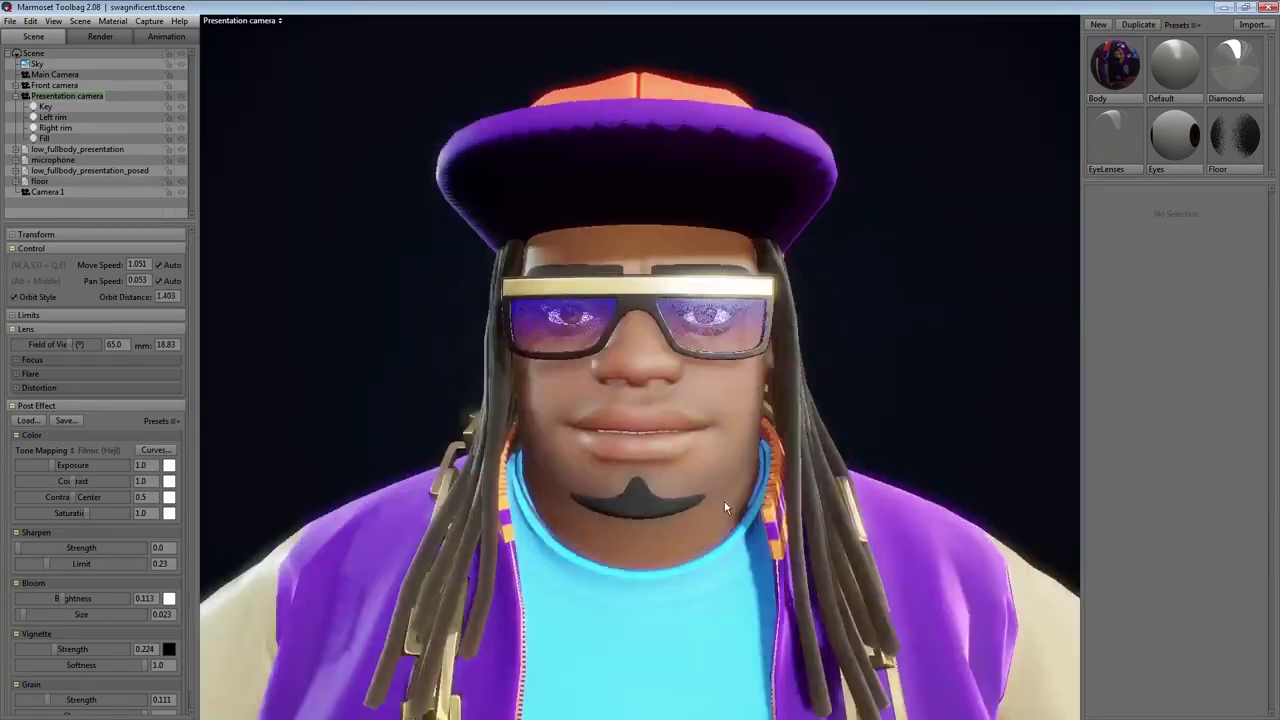
pyautogui.click(700, 320)
pyautogui.moveTo(871, 459); pyautogui.dragTo(946, 466)
pyautogui.click(62, 93)
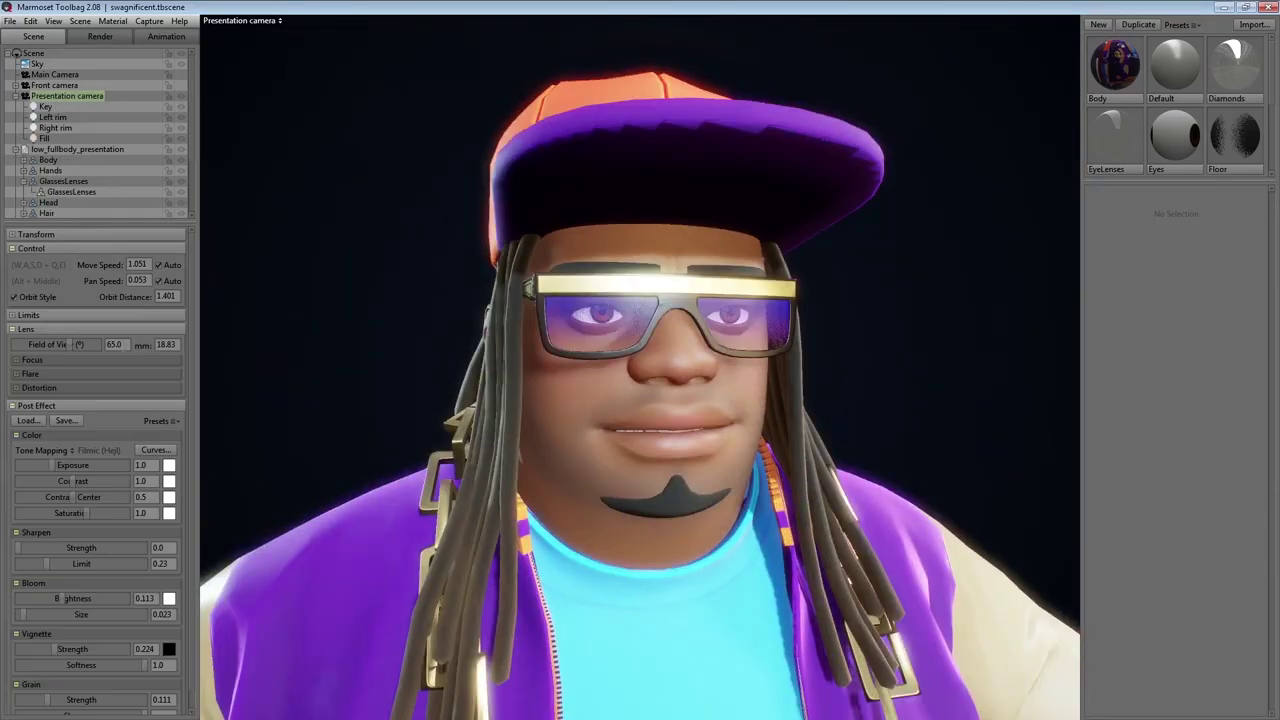
pyautogui.write('20')
pyautogui.press('Return')
# Hide the unposed presentation model, show the posed character, and view through the Front camera.
pyautogui.moveTo(648, 387); pyautogui.dragTo(394, 411)
pyautogui.scroll(-1, 190, 131)
pyautogui.click(15, 138)
pyautogui.click(181, 149)
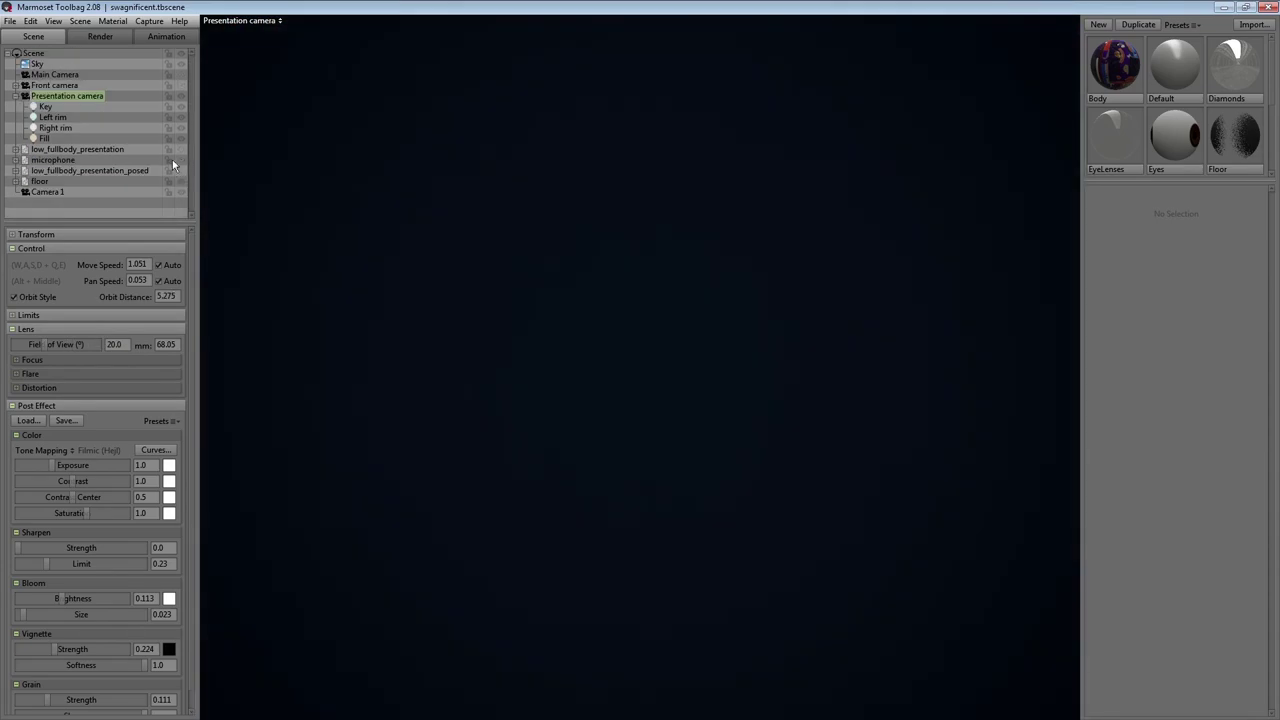
pyautogui.click(181, 170)
pyautogui.click(240, 20)
pyautogui.click(310, 32)
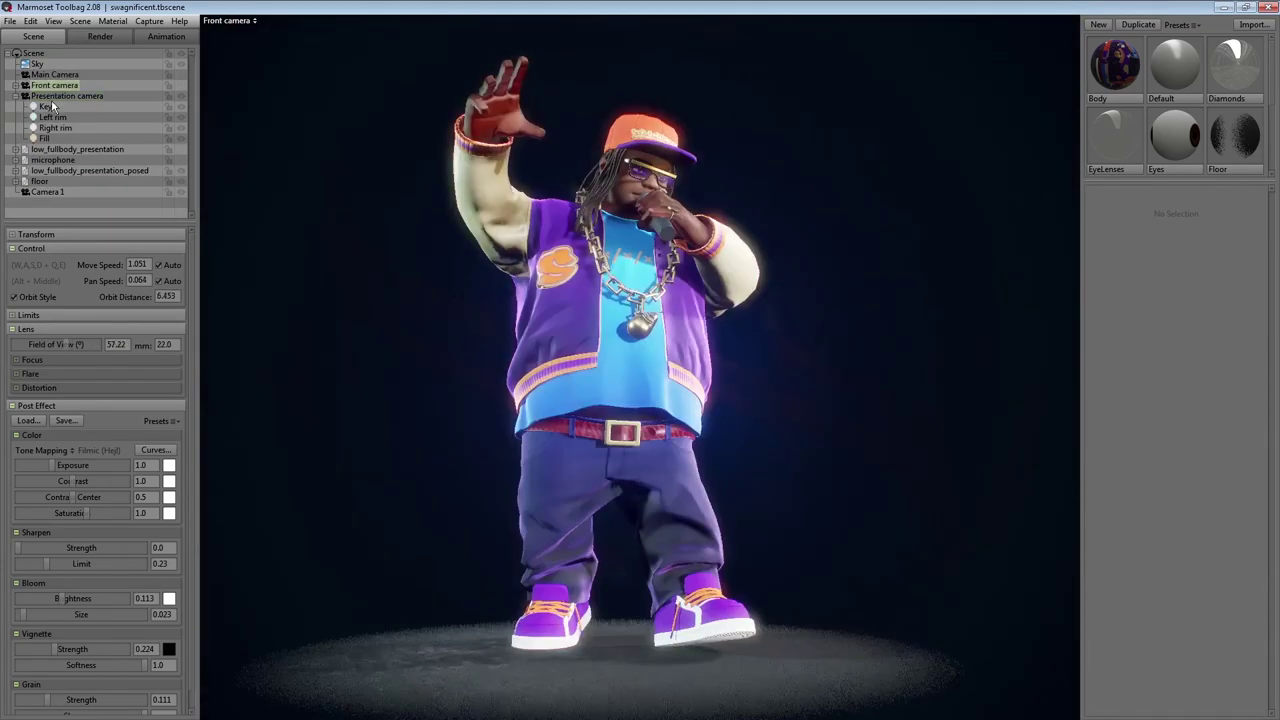
# Give the Front camera a 22 mm focal length.
pyautogui.moveTo(62, 344); pyautogui.dragTo(48, 344)
pyautogui.scroll(-3, 808, 315)
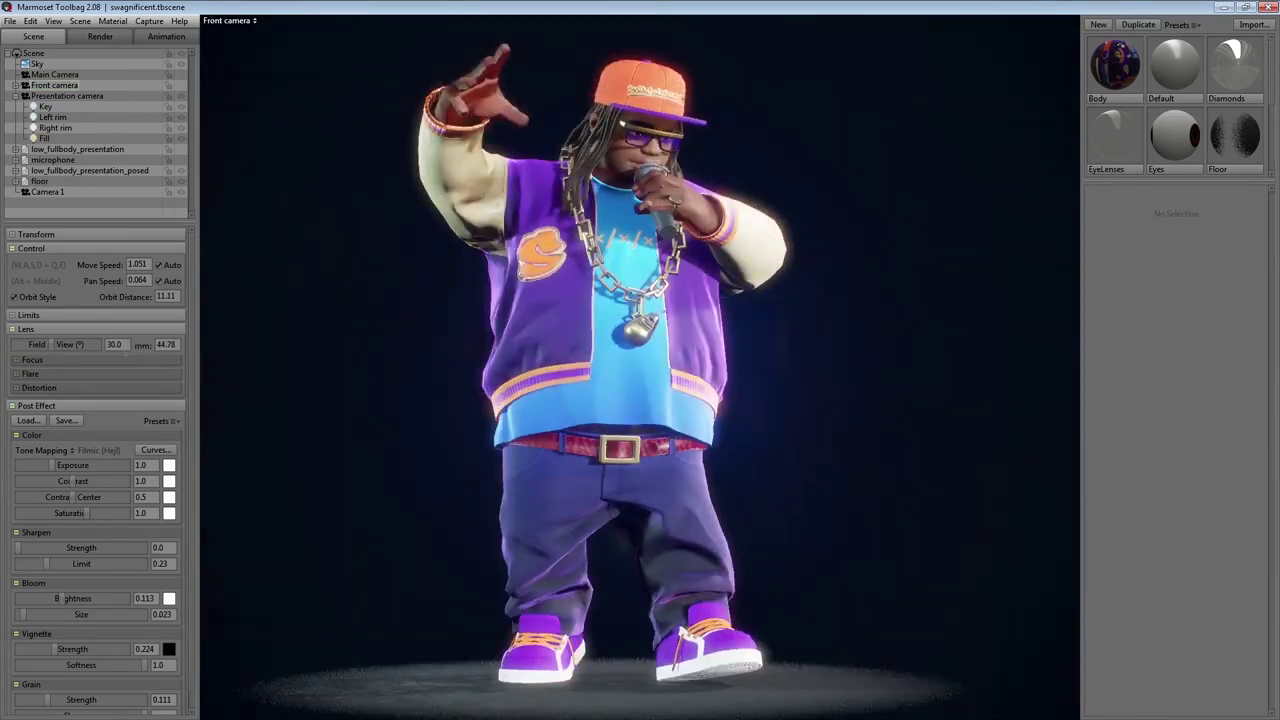
pyautogui.moveTo(62, 344); pyautogui.dragTo(102, 350)
pyautogui.scroll(3, 640, 353)
pyautogui.scroll(3, 572, 443)
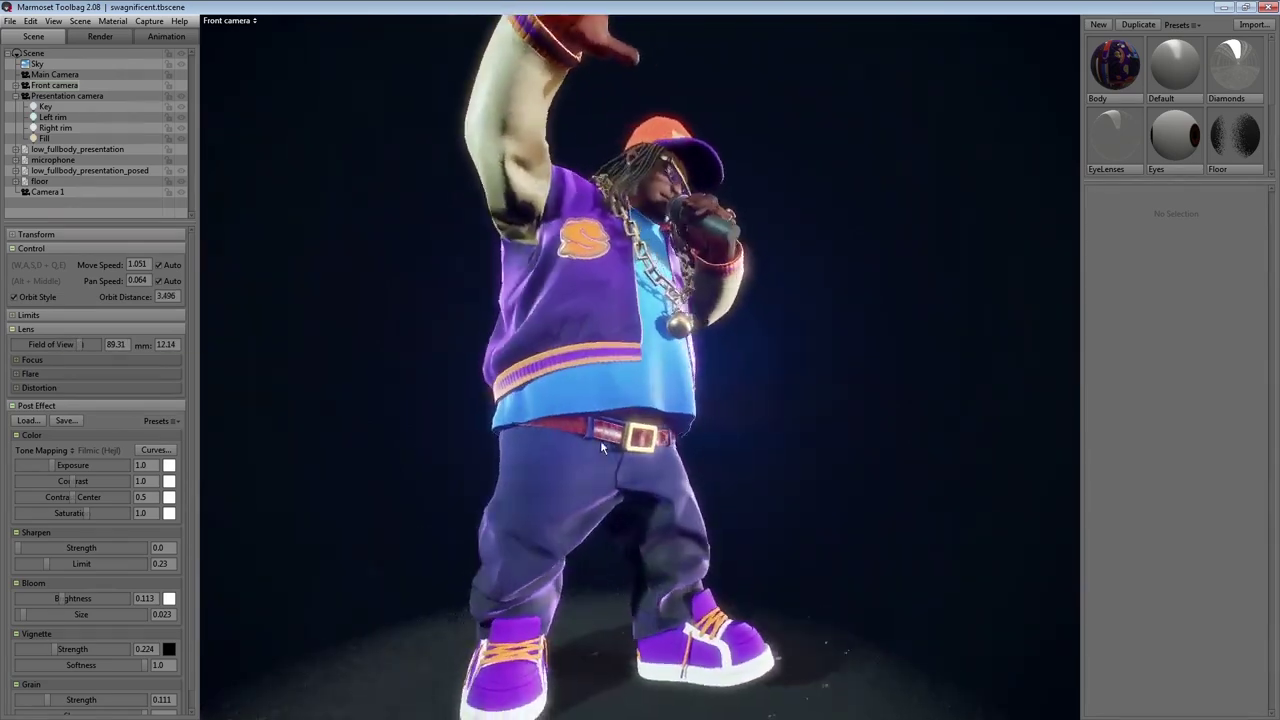
pyautogui.click(165, 345)
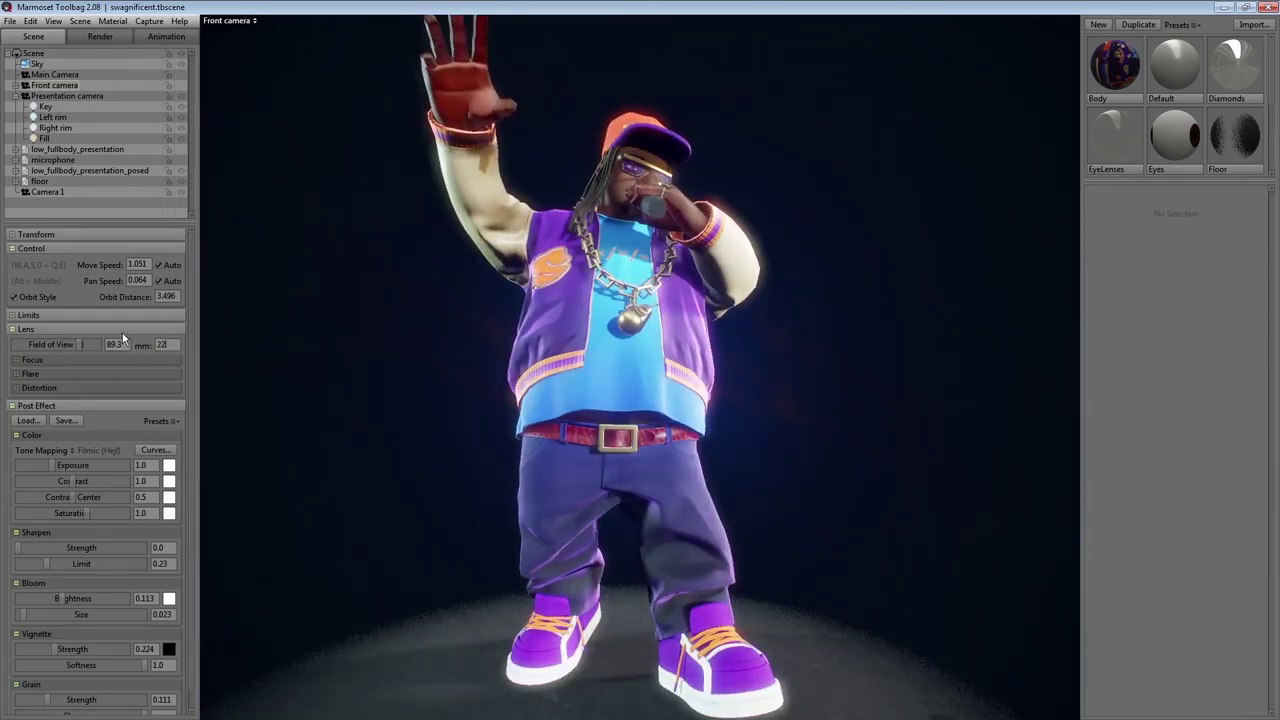
pyautogui.write('22')
pyautogui.press('Return')
# Turn on High-Res Shadows in the render settings.
pyautogui.scroll(-3, 786, 377)
pyautogui.click(100, 36)
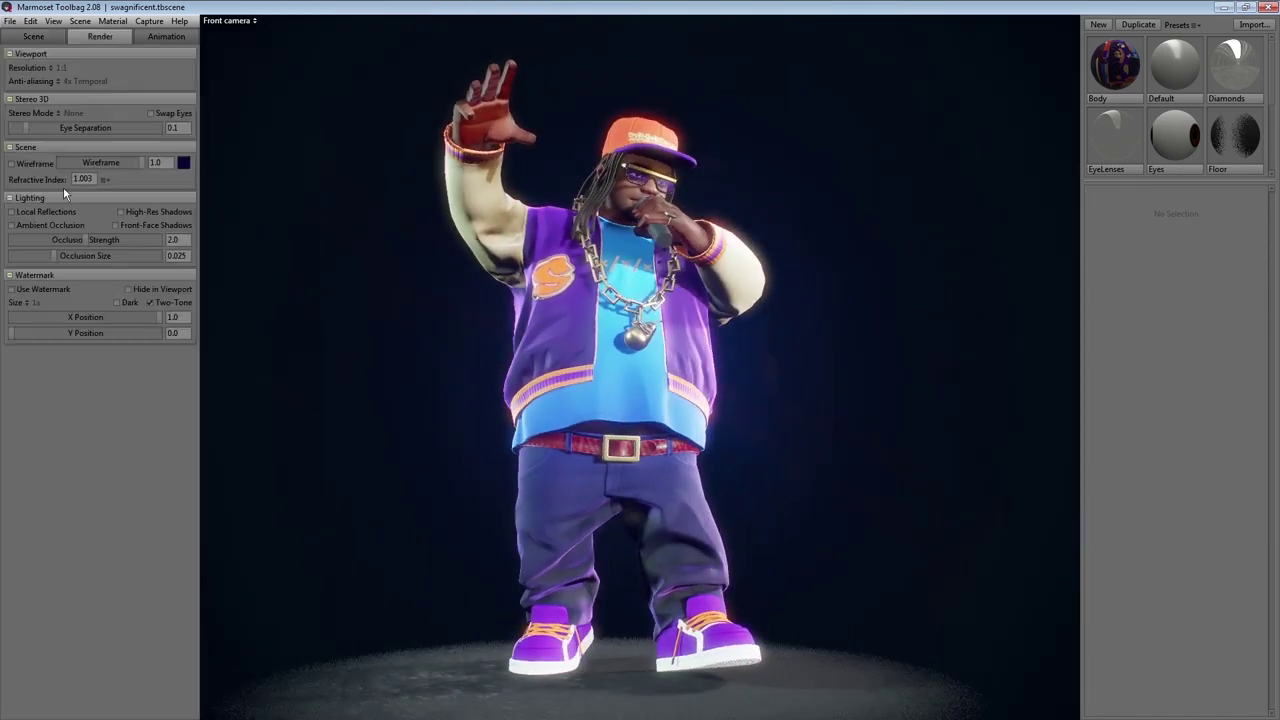
pyautogui.click(124, 212)
pyautogui.scroll(10, 934, 400)
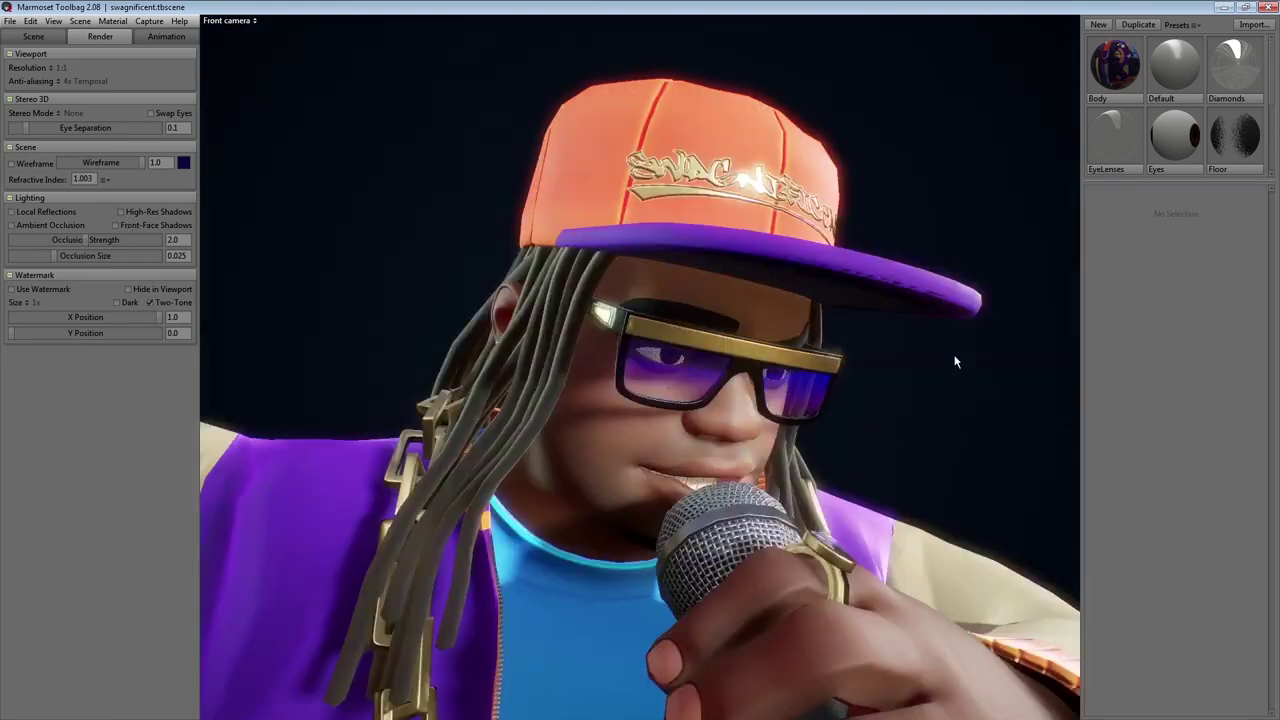
pyautogui.click(33, 36)
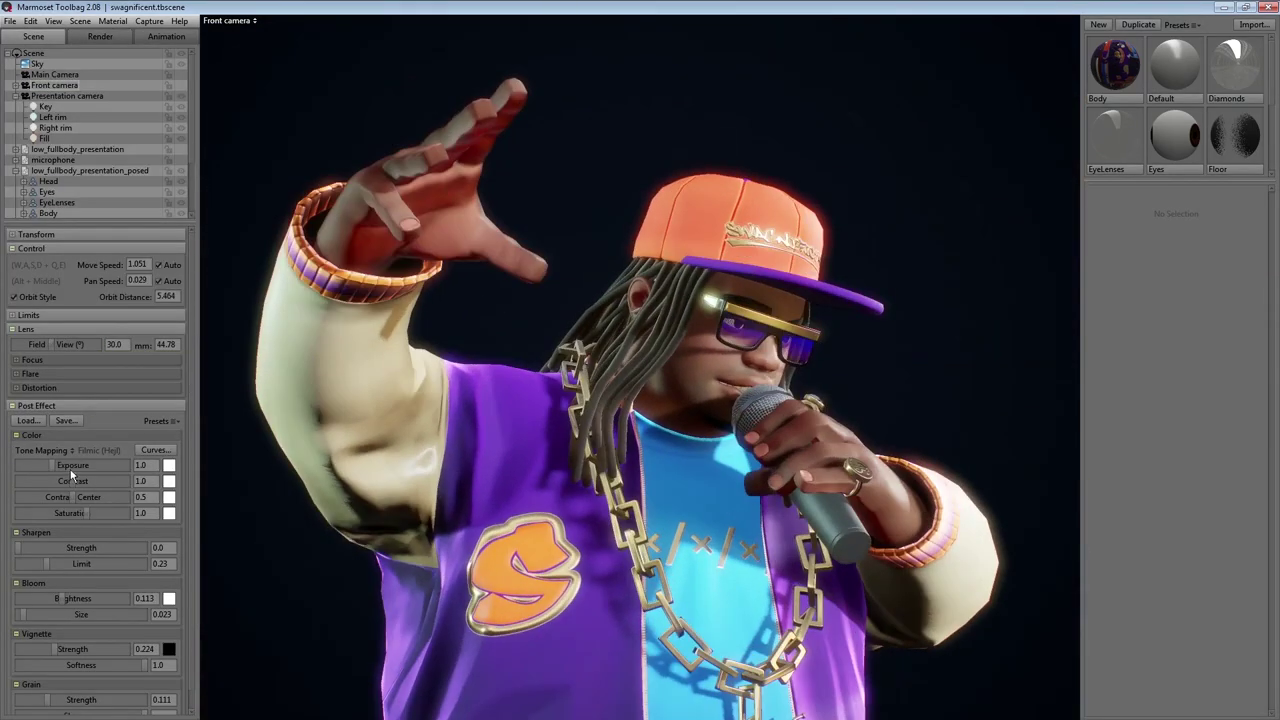
# Enable depth of field on the camera, enlarging the bokeh and adjusting focus distance.
pyautogui.click(16, 360)
pyautogui.click(18, 373)
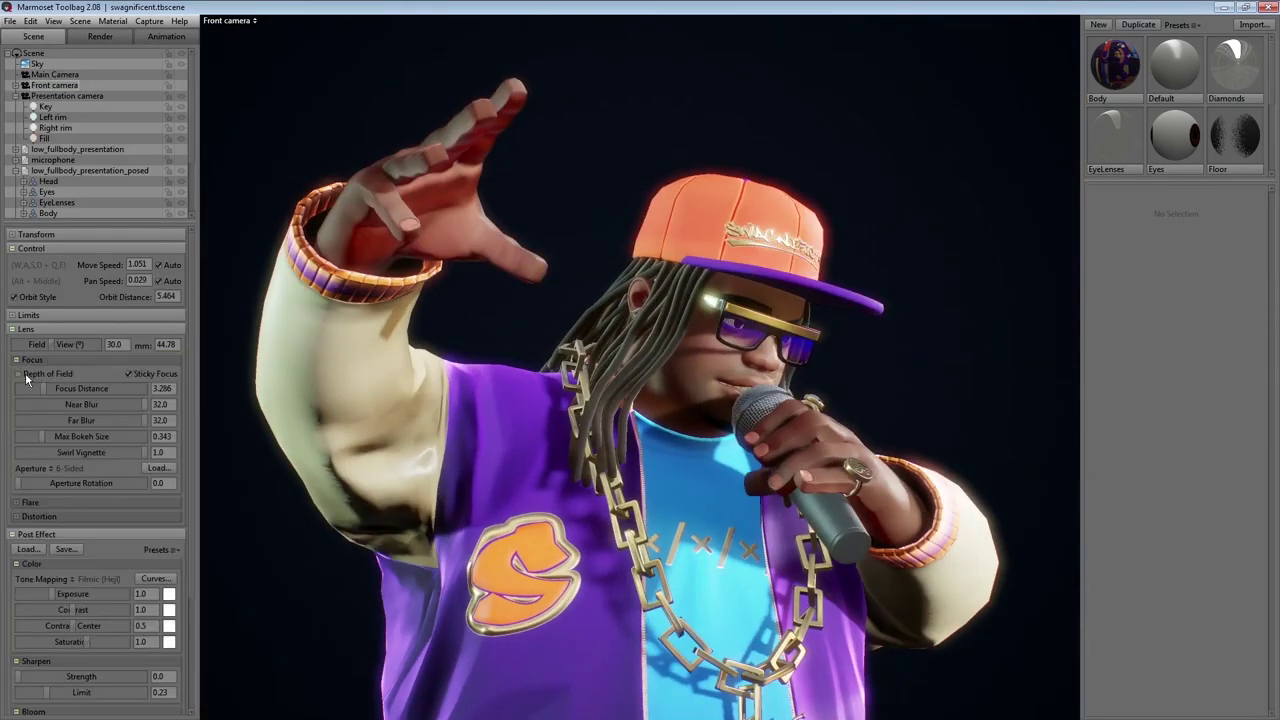
pyautogui.moveTo(50, 437); pyautogui.dragTo(71, 436)
pyautogui.moveTo(687, 347); pyautogui.dragTo(830, 380)
pyautogui.moveTo(87, 436); pyautogui.dragTo(158, 437)
# Try 3-sided, Circle (Aberration), Circle (Ringed) and Polycount aperture shapes.
pyautogui.click(78, 467)
pyautogui.click(94, 490)
pyautogui.click(46, 467)
pyautogui.click(77, 617)
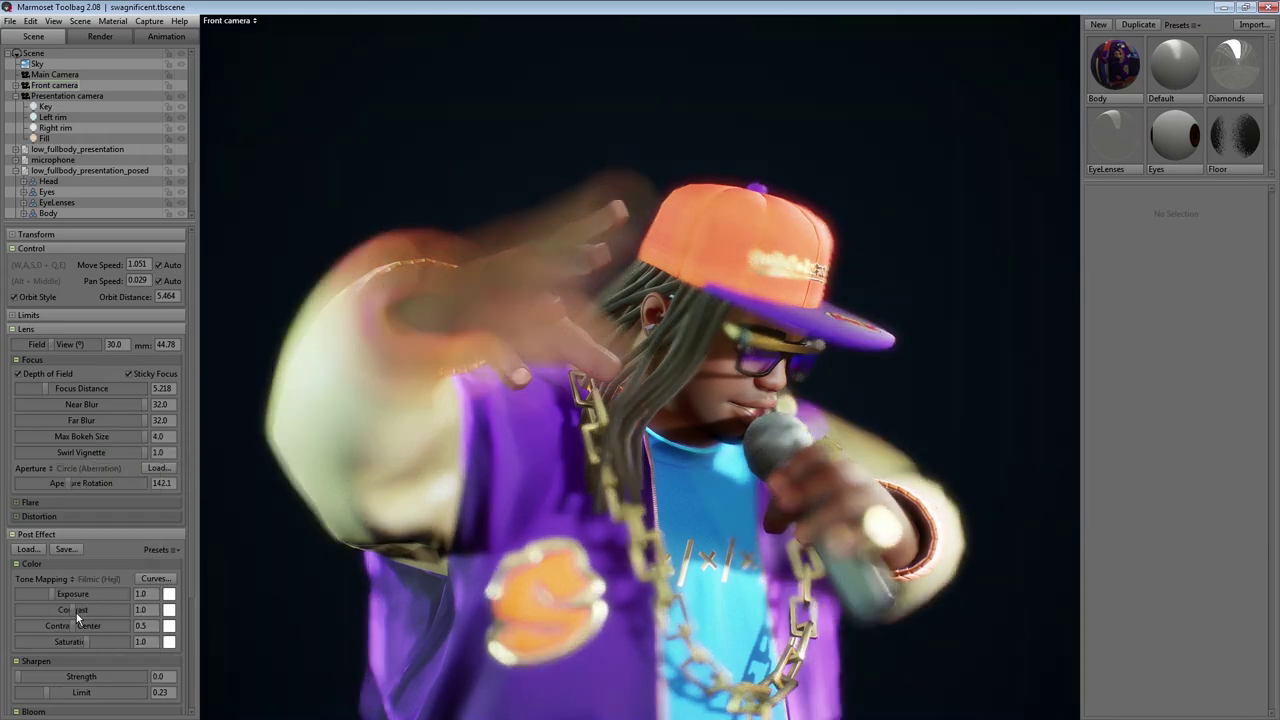
pyautogui.click(52, 469)
pyautogui.click(92, 625)
pyautogui.click(52, 469)
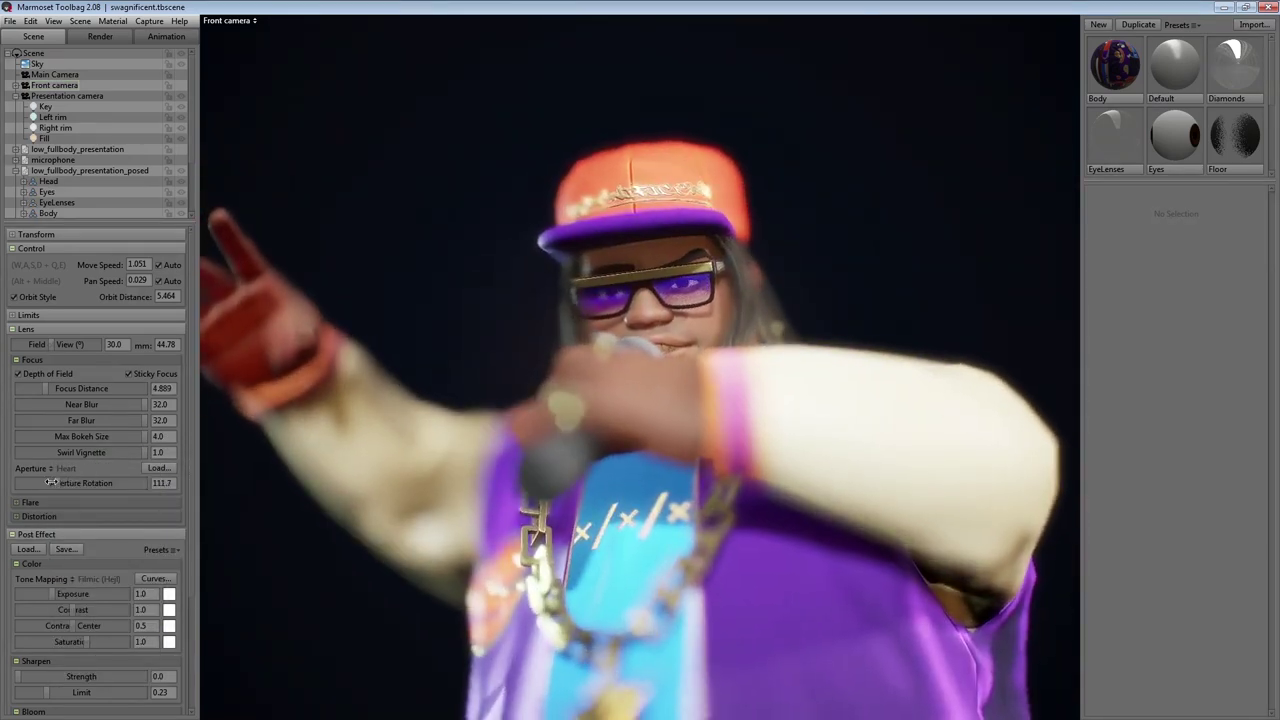
pyautogui.click(60, 468)
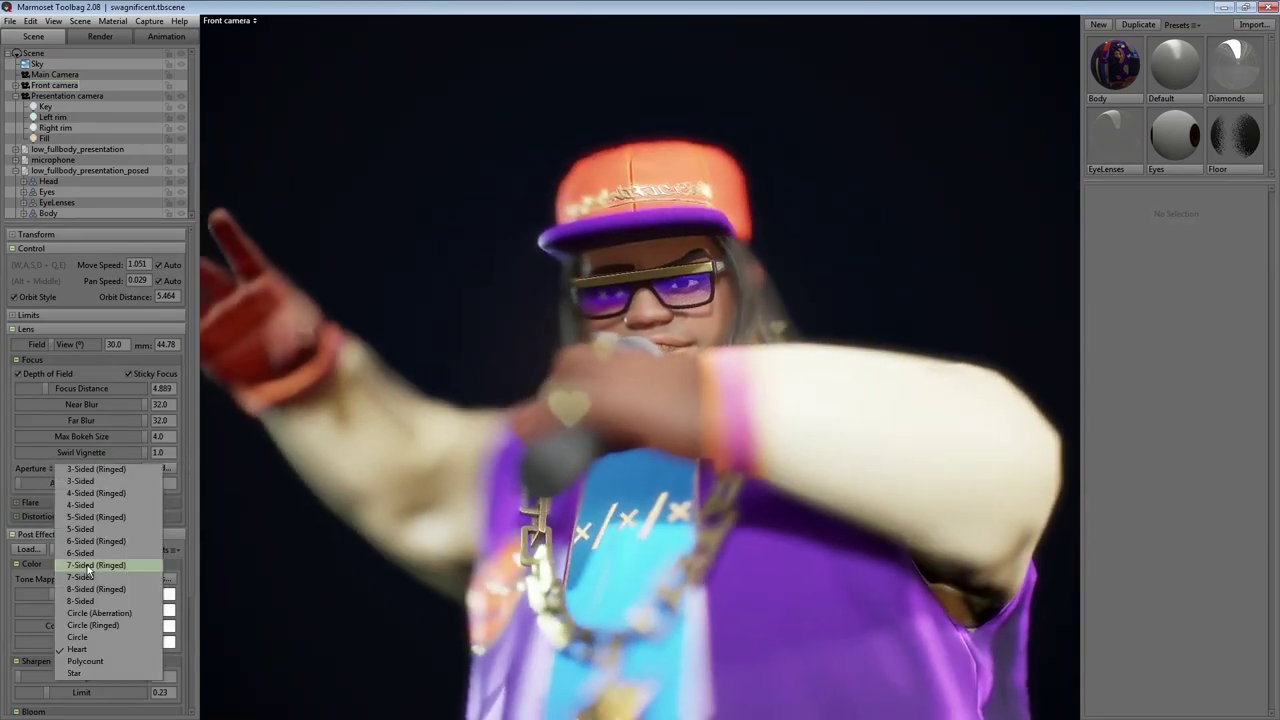
pyautogui.click(85, 661)
pyautogui.click(60, 468)
pyautogui.click(20, 483)
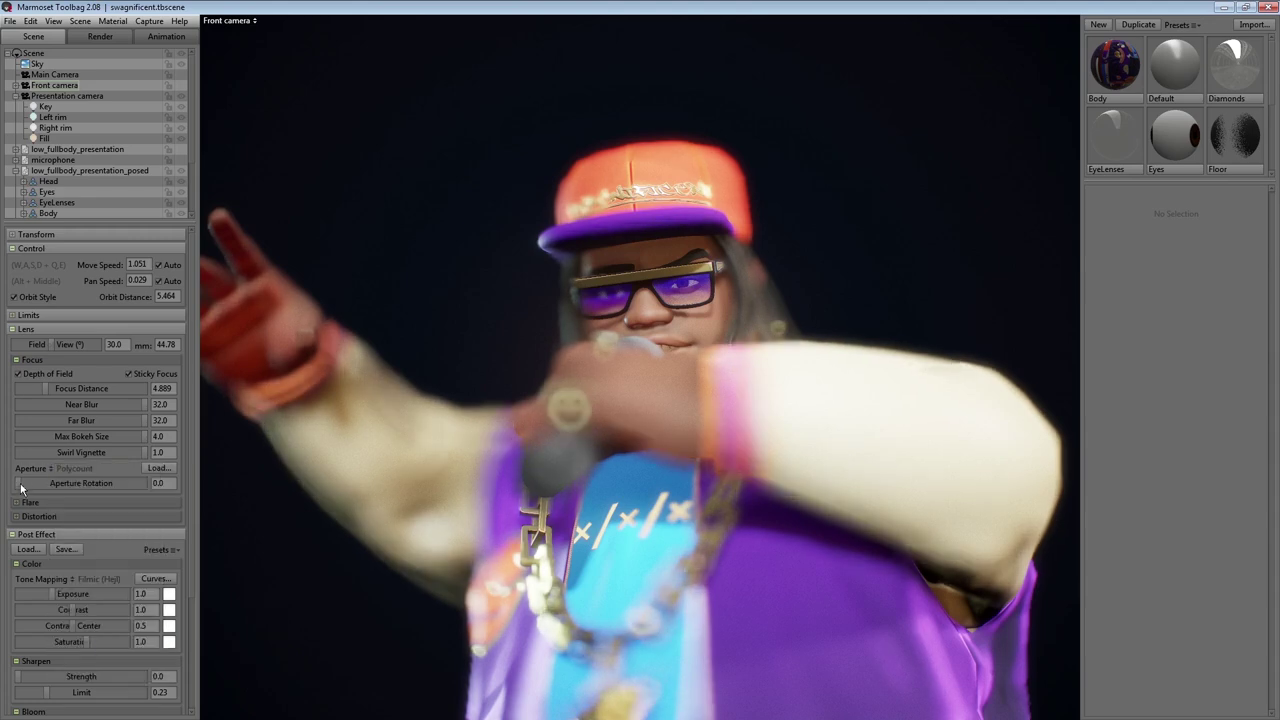
# Set aperture rotation to 0.0 and the aperture shape to Circle (Ringed).
pyautogui.moveTo(20, 483); pyautogui.dragTo(3, 485)
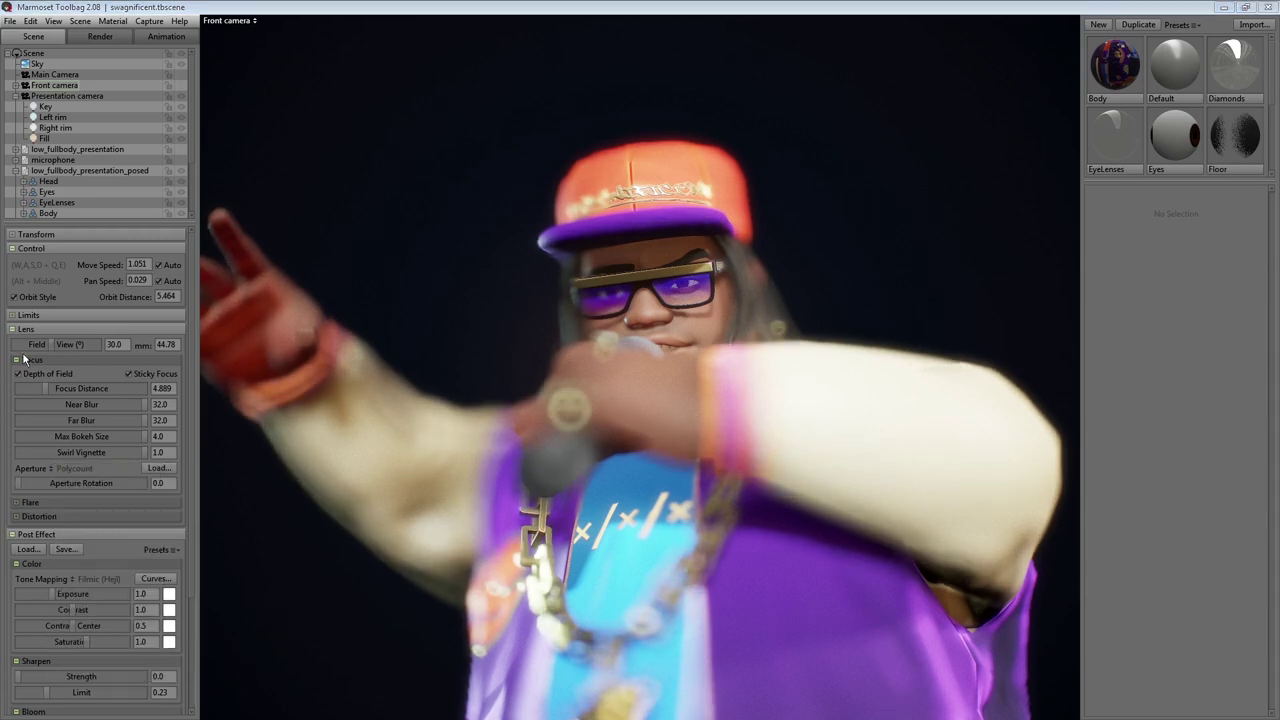
pyautogui.click(48, 470)
pyautogui.click(115, 597)
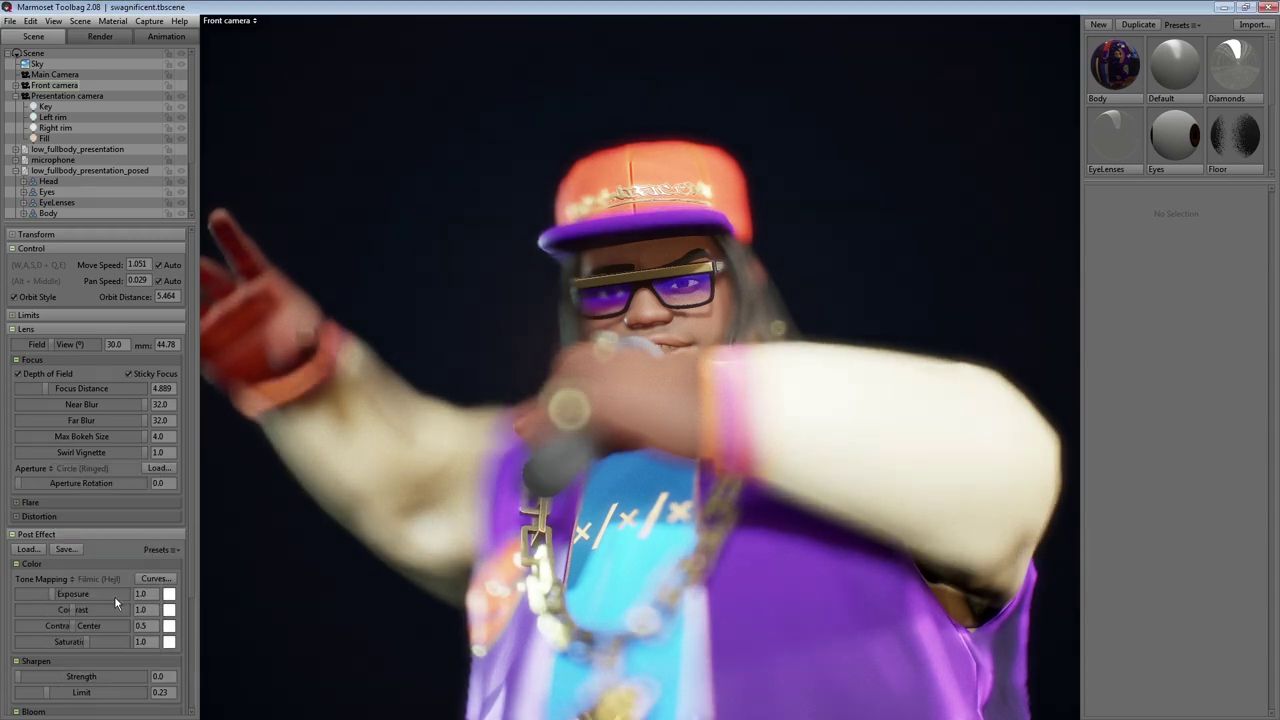
# Add chromatic aberration at strength 1.0 with red about -0.15 and blue 0.073.
pyautogui.click(16, 517)
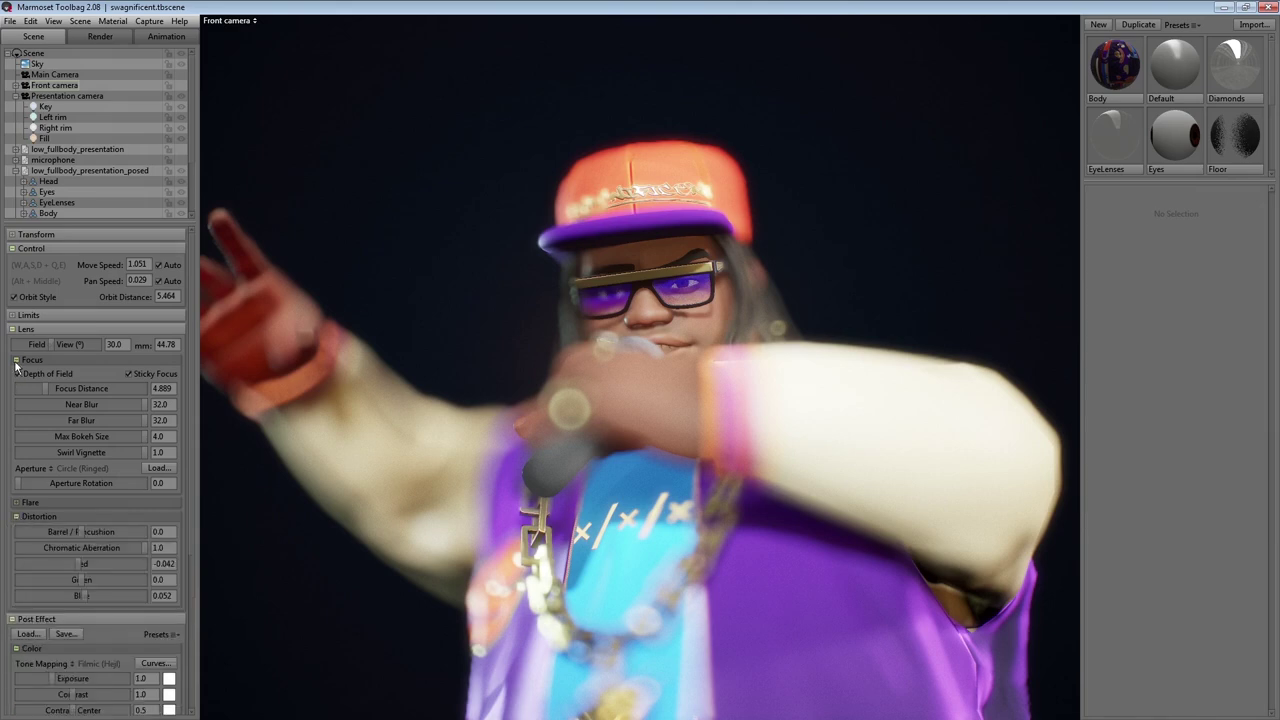
pyautogui.click(16, 360)
pyautogui.click(137, 420)
pyautogui.moveTo(137, 420); pyautogui.dragTo(160, 420)
pyautogui.moveTo(83, 435); pyautogui.dragTo(8, 444)
pyautogui.moveTo(93, 470); pyautogui.dragTo(165, 468)
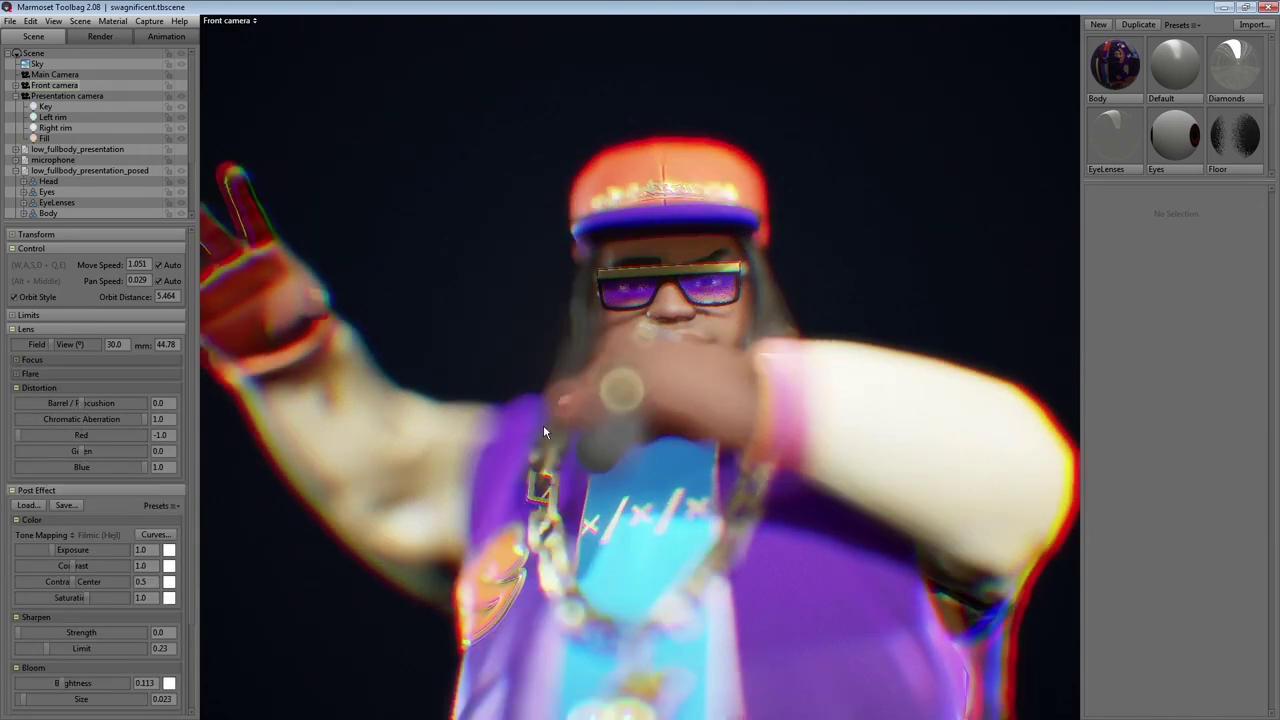
pyautogui.scroll(5, 565, 433)
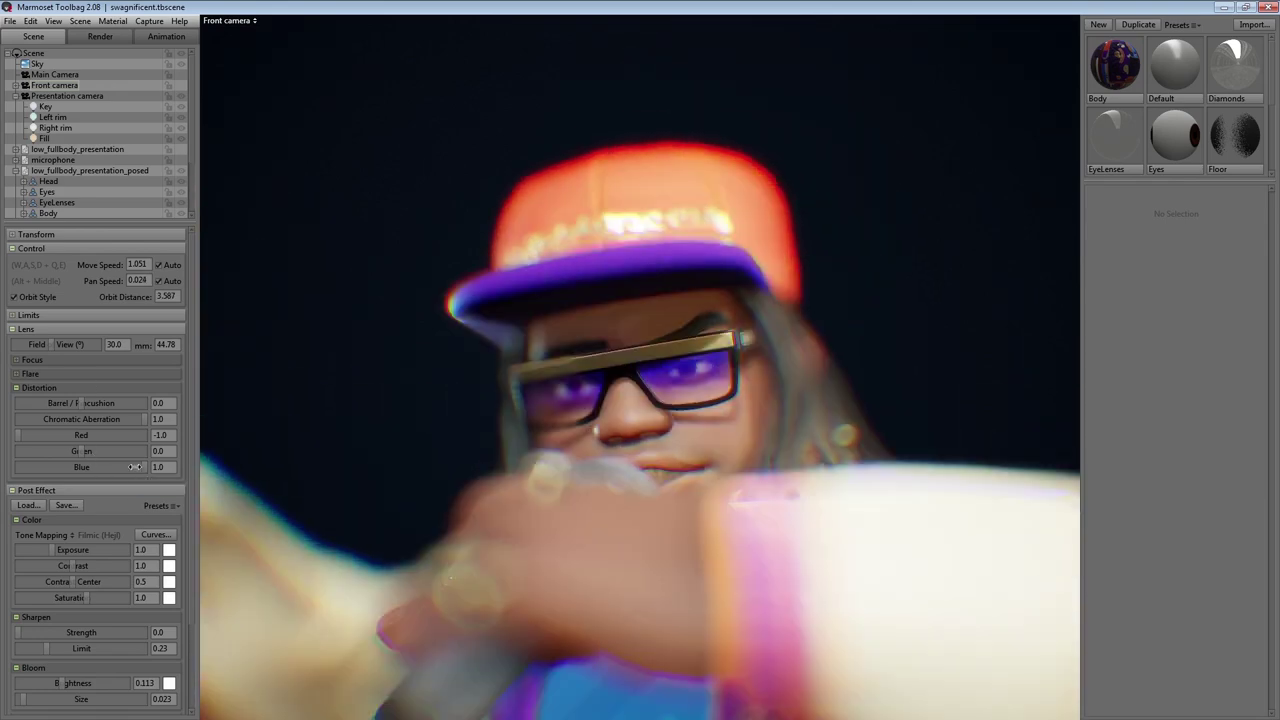
pyautogui.moveTo(135, 467); pyautogui.dragTo(86, 476)
pyautogui.moveTo(20, 438); pyautogui.dragTo(72, 443)
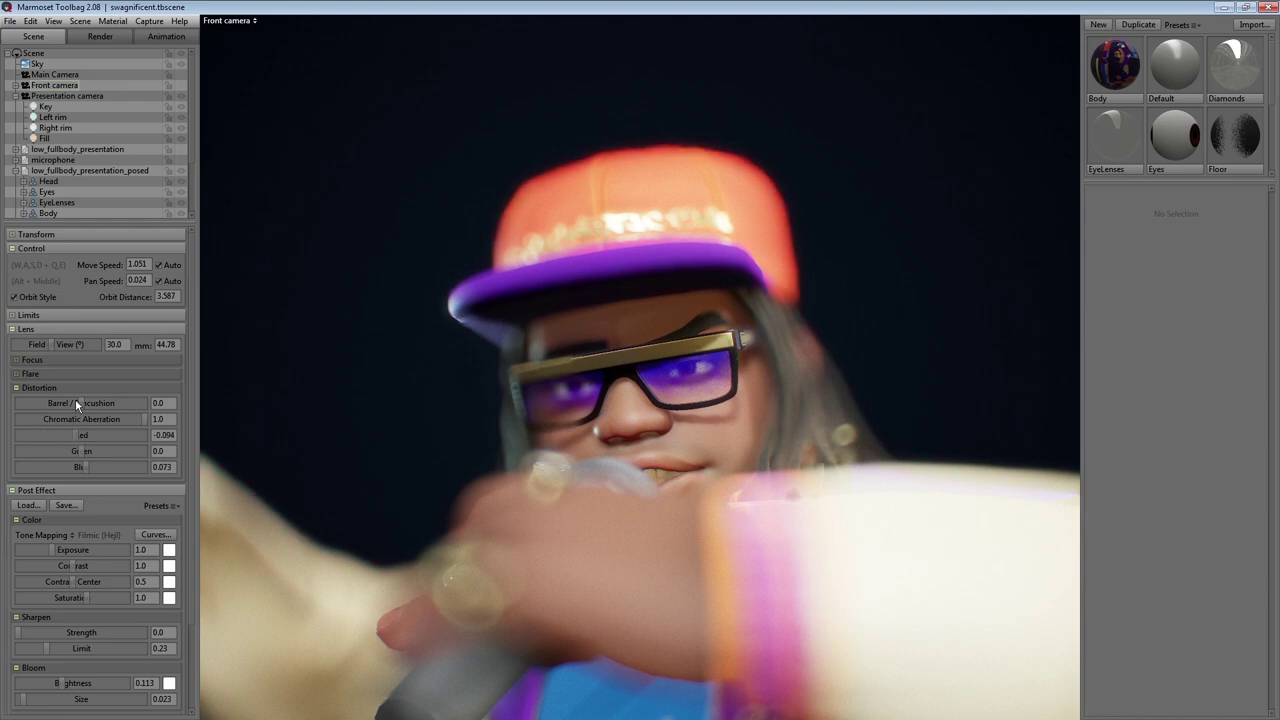
# Reduce the camera's Max Bokeh Size to 0.781.
pyautogui.click(16, 360)
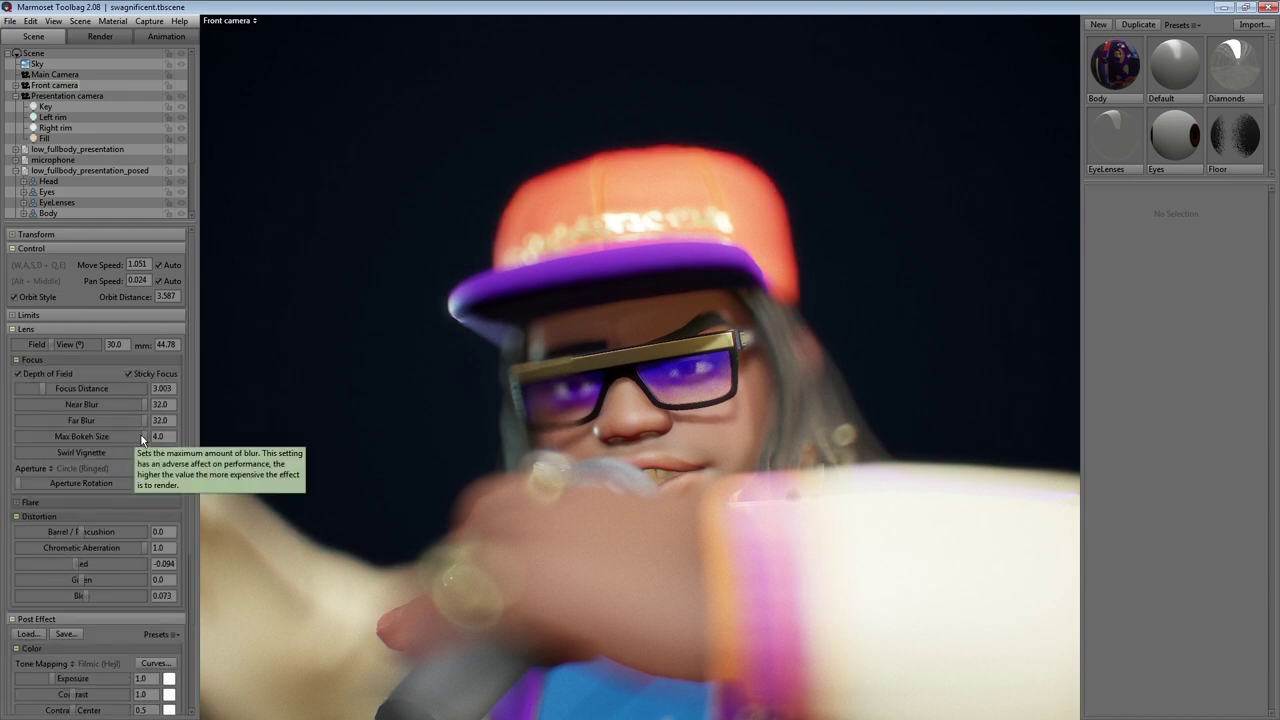
pyautogui.moveTo(128, 437); pyautogui.dragTo(62, 437)
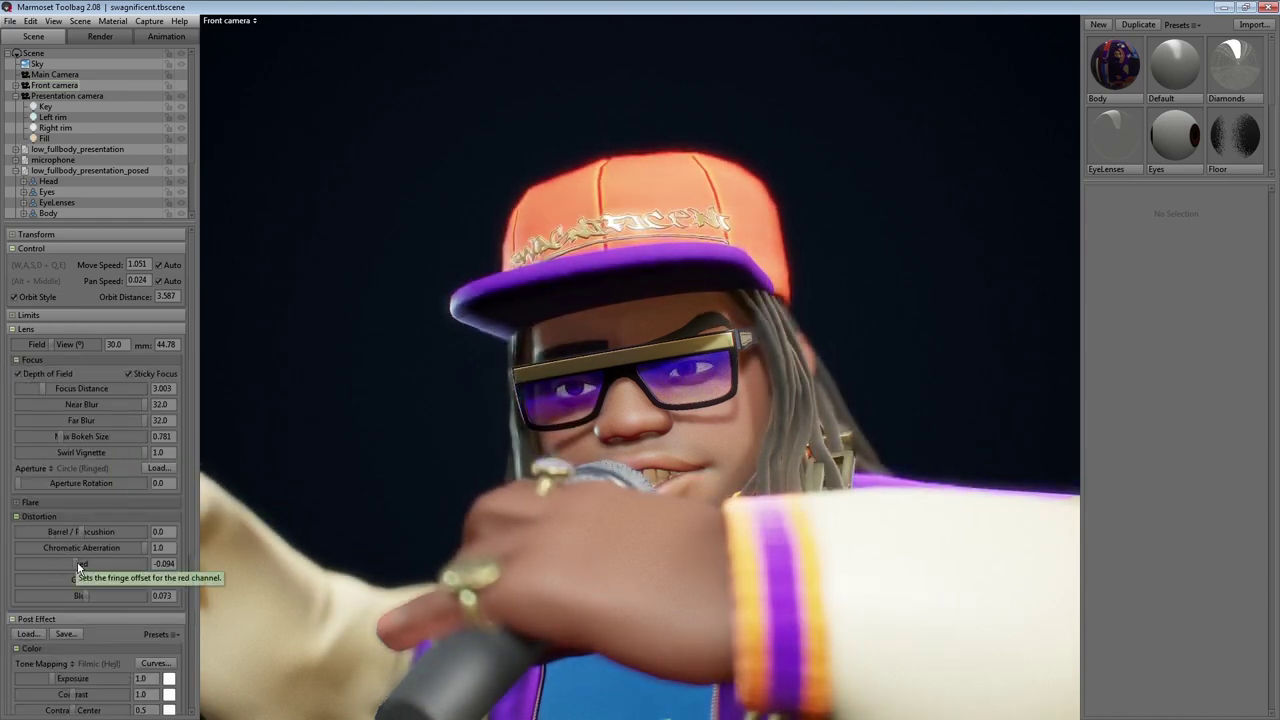
pyautogui.moveTo(72, 563)
pyautogui.mouseDown()
pyautogui.moveTo(45, 557)
pyautogui.moveTo(78, 561)
pyautogui.mouseUp()
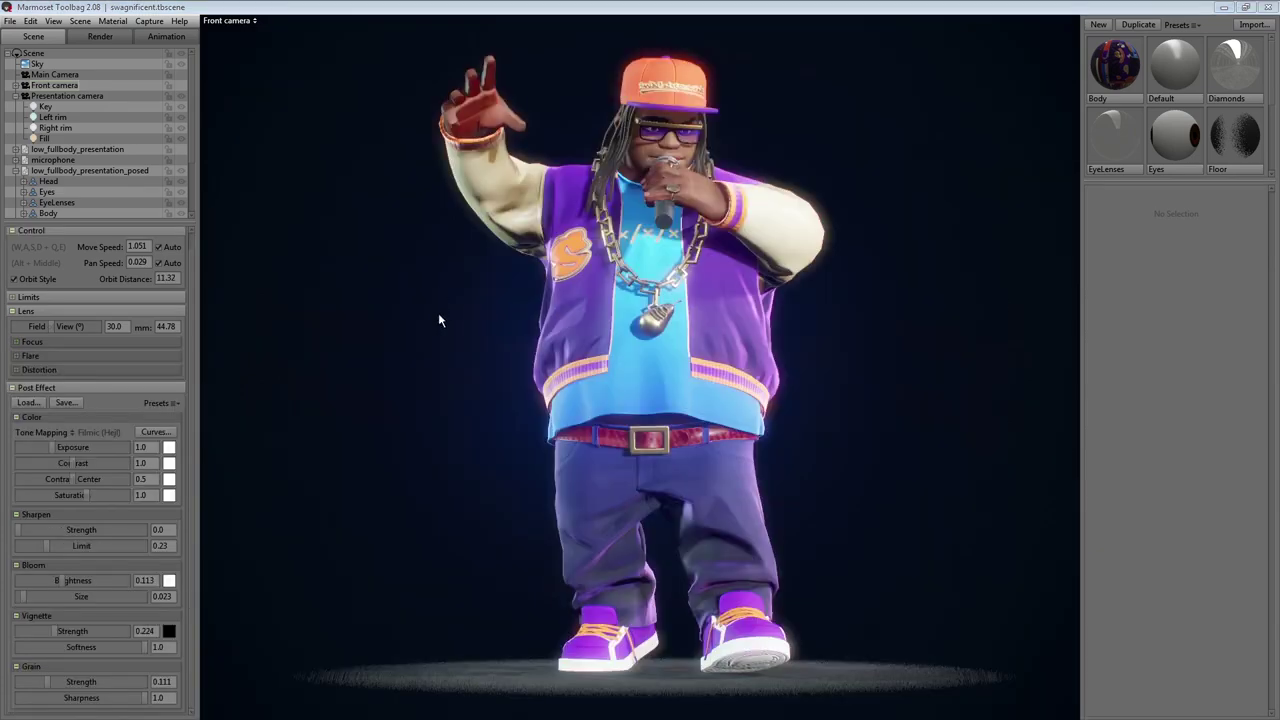
pyautogui.click(429, 351)
pyautogui.moveTo(429, 351); pyautogui.dragTo(327, 392)
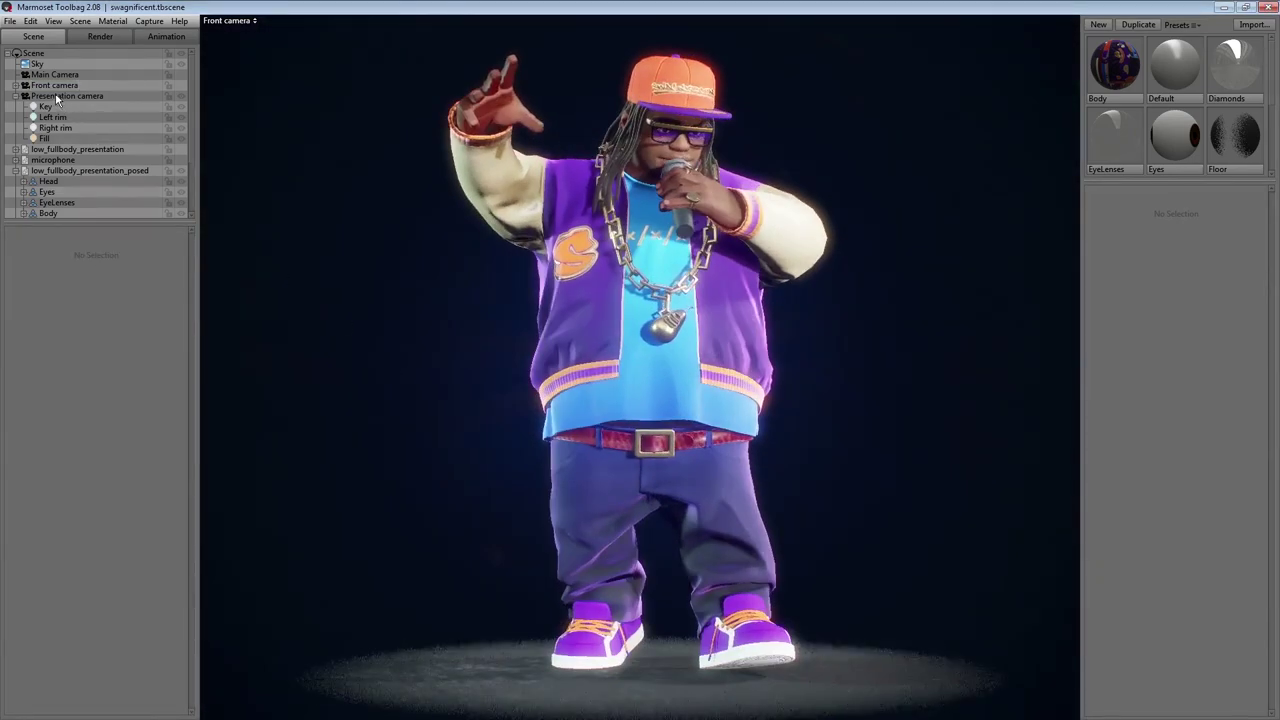
# Compare Linear, Reinhard and Filmic (Hejl) tone mapping on the Front camera, settling on Linear.
pyautogui.click(54, 85)
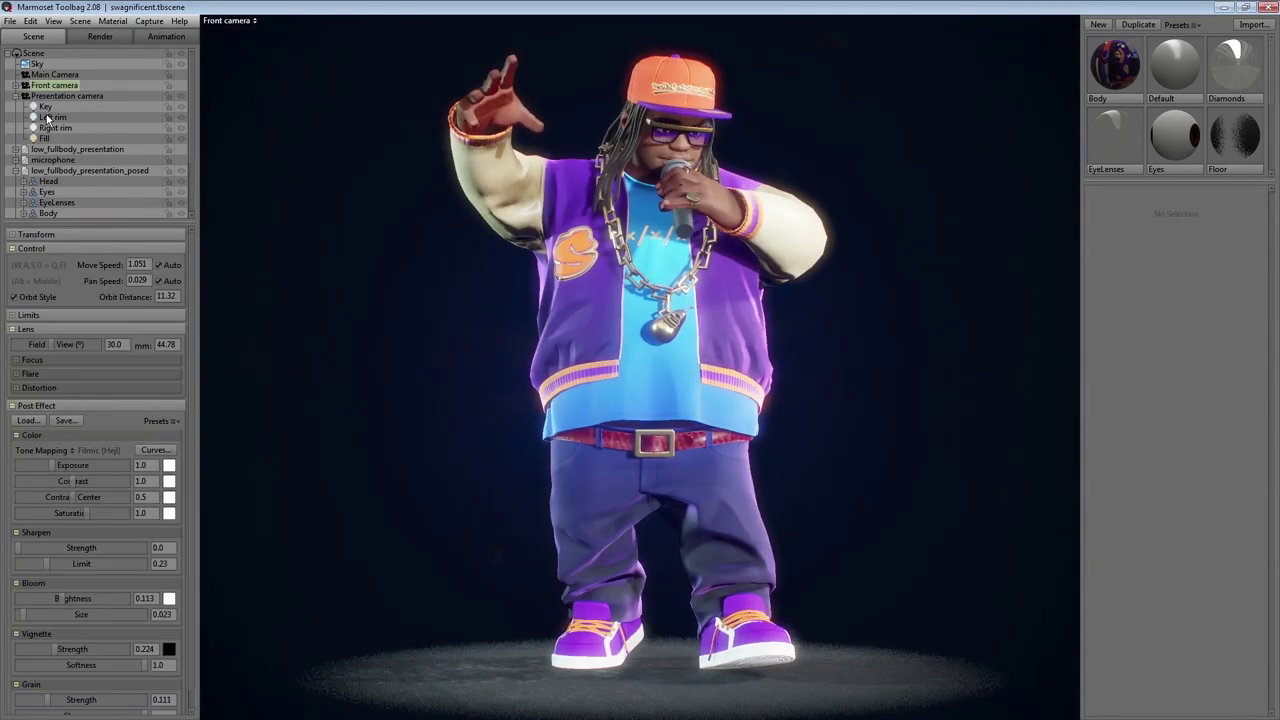
pyautogui.click(68, 447)
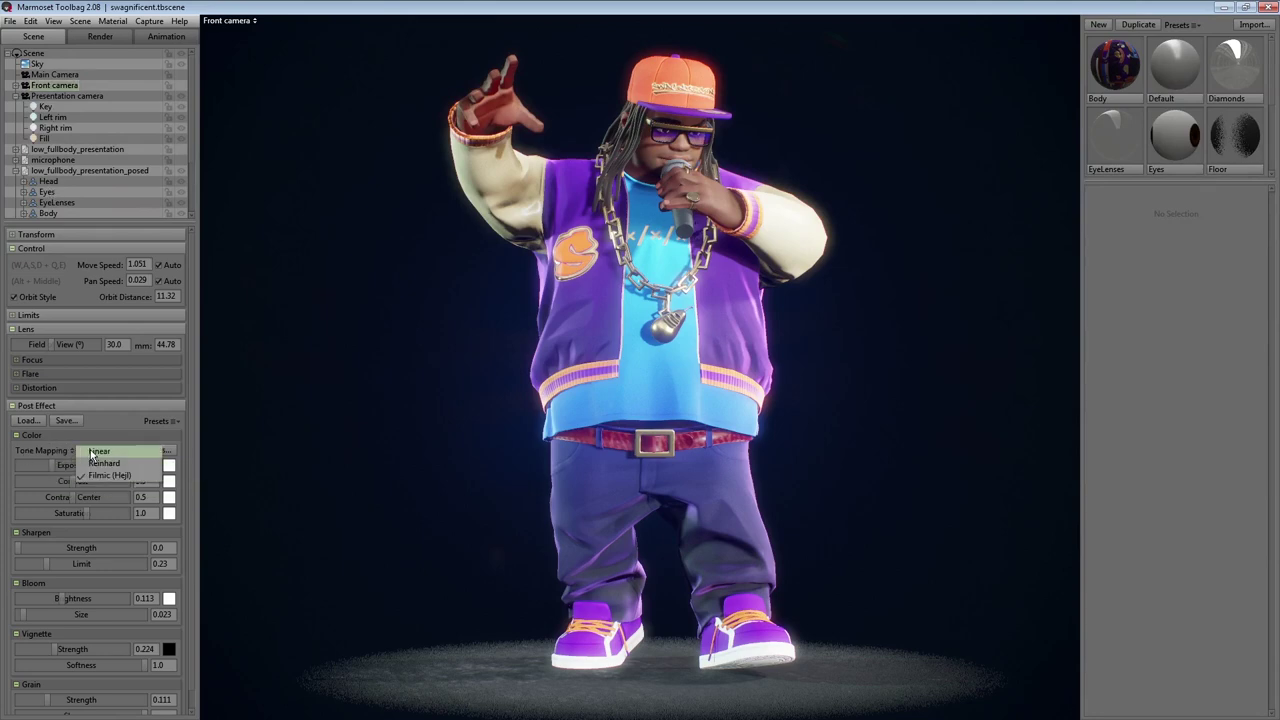
pyautogui.click(90, 453)
pyautogui.click(68, 449)
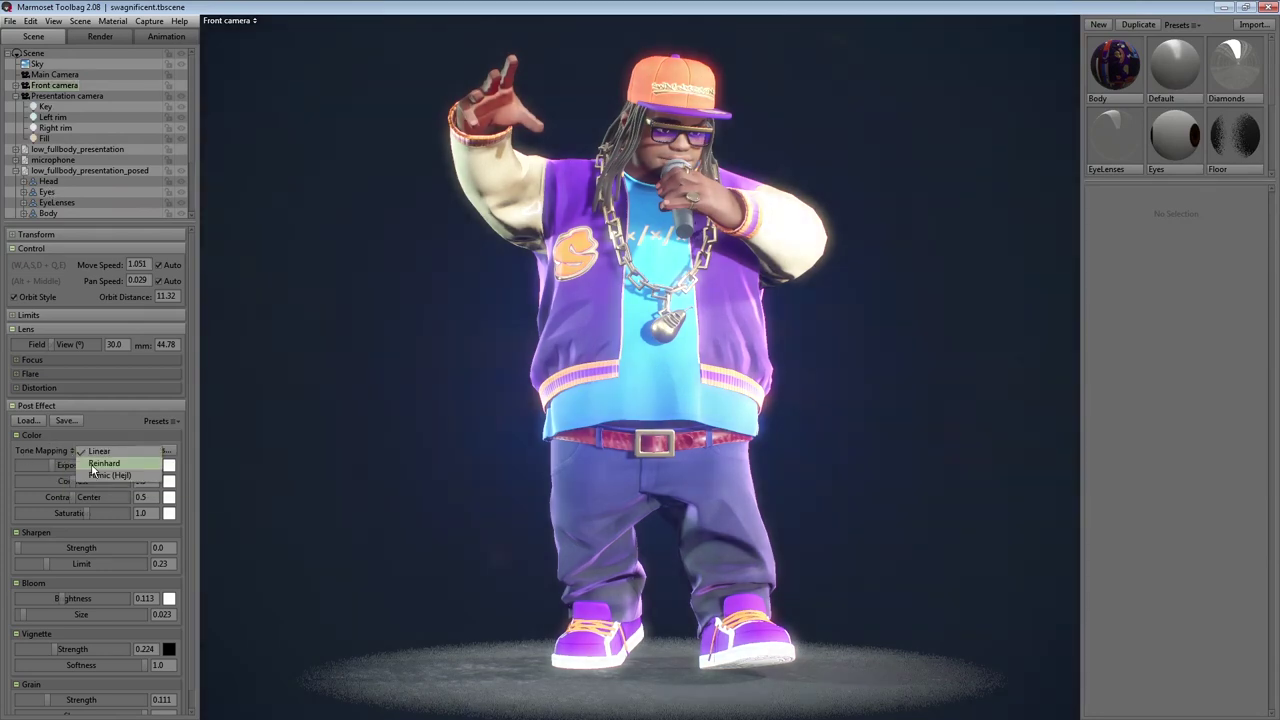
pyautogui.click(95, 472)
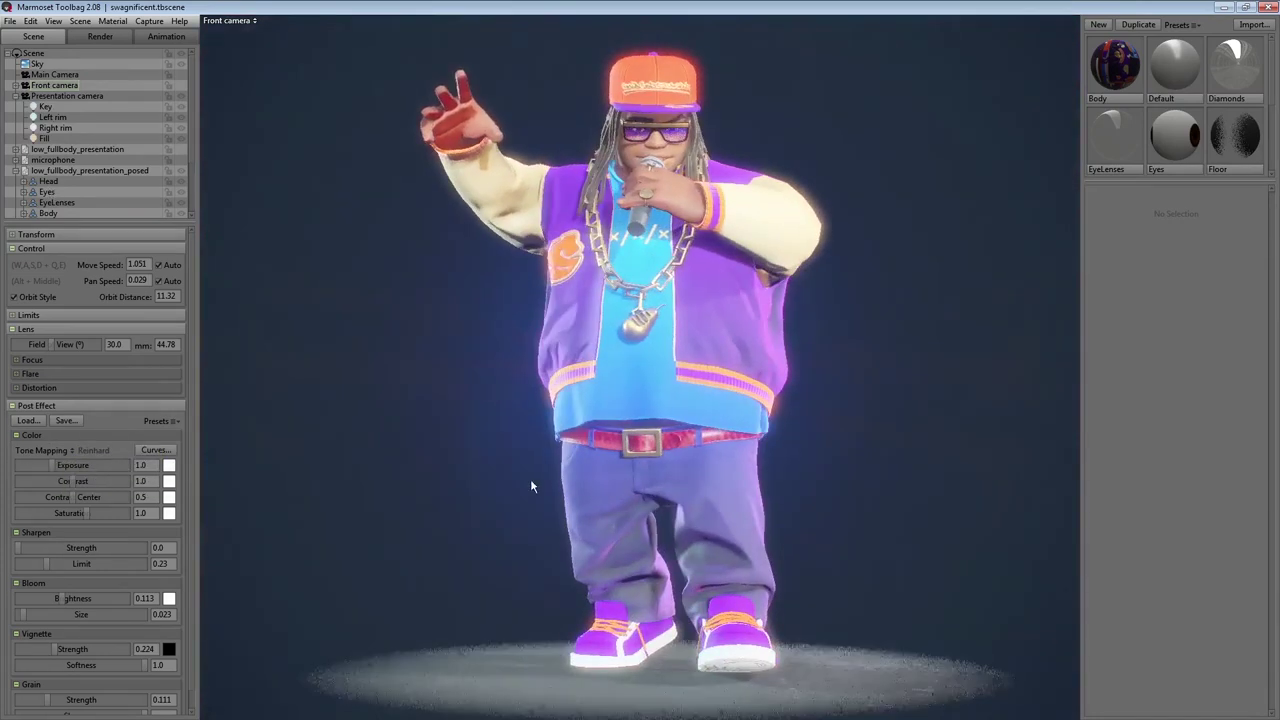
pyautogui.click(75, 447)
pyautogui.click(96, 477)
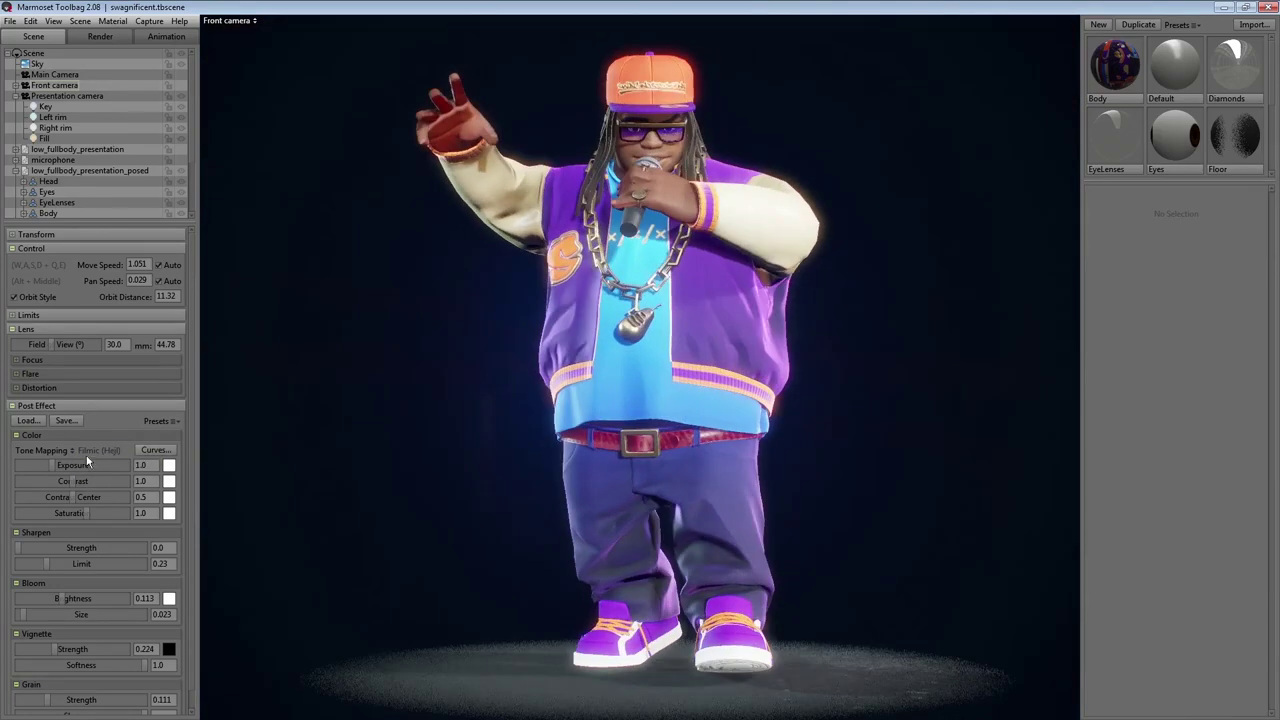
pyautogui.click(81, 450)
pyautogui.click(93, 451)
# Raise the RGB curve's upper and lower points in the Curve Editor to brighten the render.
pyautogui.click(155, 450)
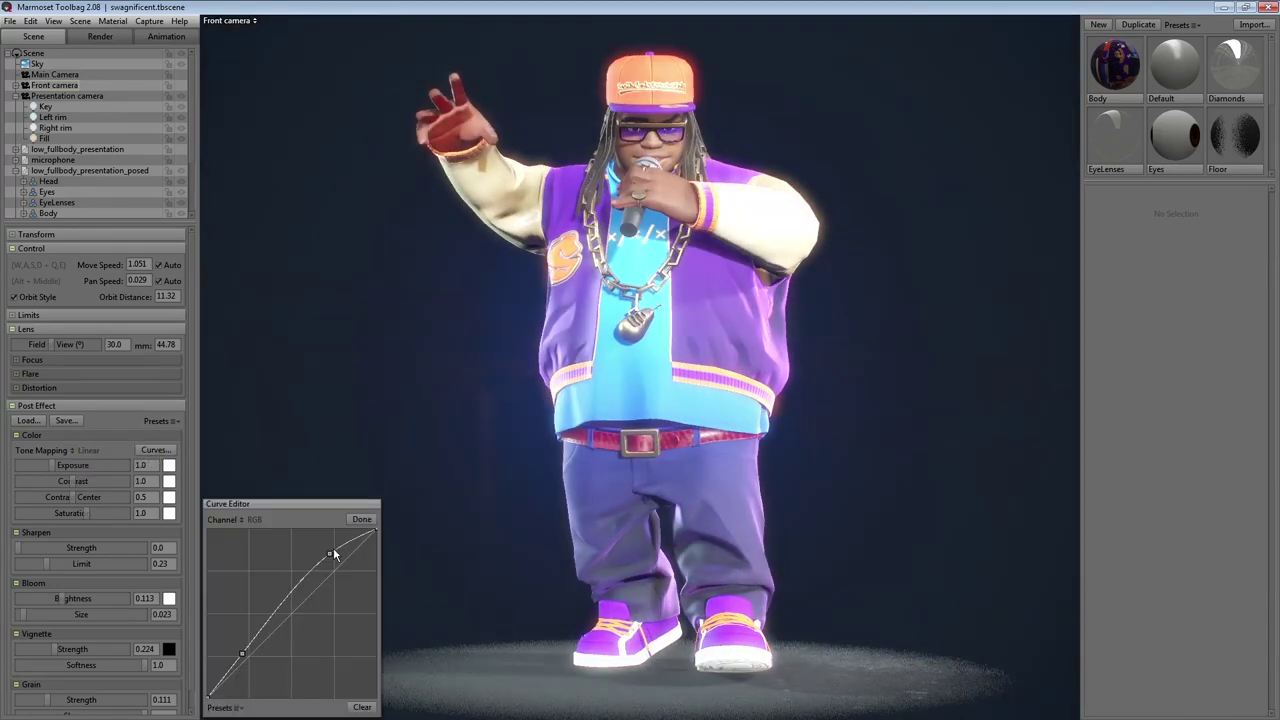
pyautogui.moveTo(337, 558)
pyautogui.mouseDown()
pyautogui.moveTo(320, 535)
pyautogui.moveTo(329, 562)
pyautogui.moveTo(320, 550)
pyautogui.mouseUp()
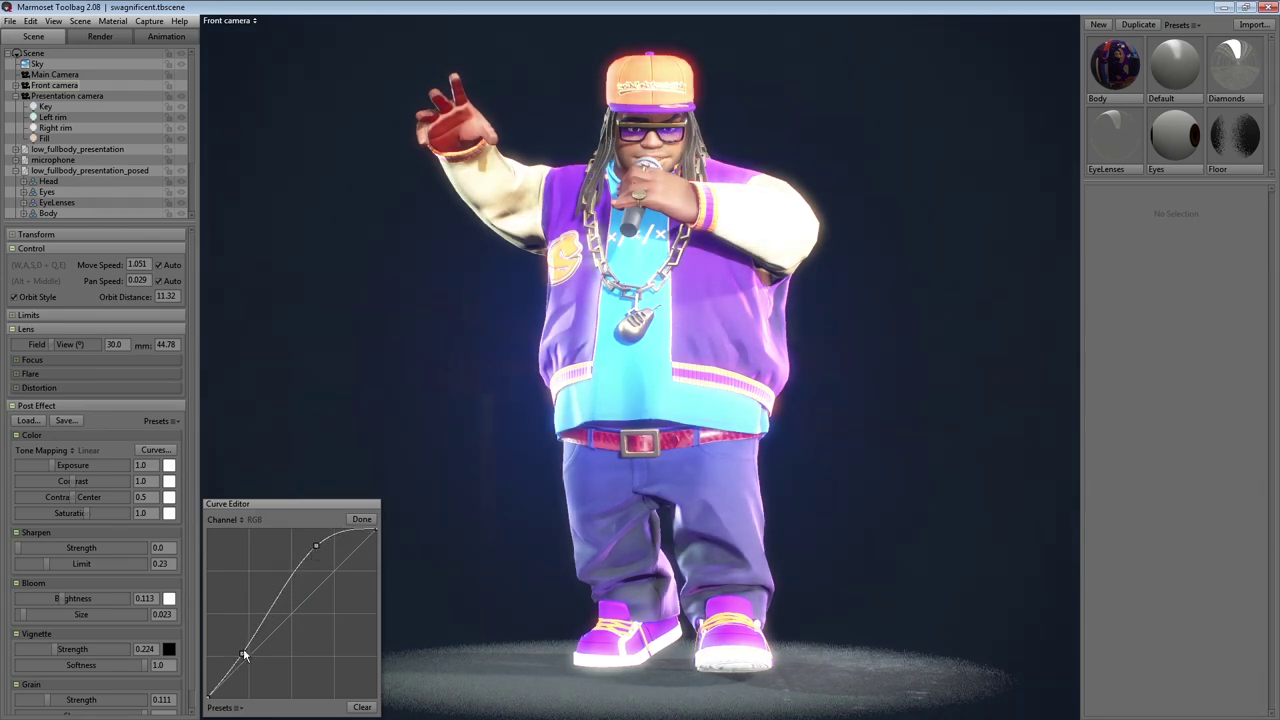
pyautogui.moveTo(241, 657)
pyautogui.mouseDown()
pyautogui.moveTo(234, 634)
pyautogui.moveTo(246, 663)
pyautogui.moveTo(239, 647)
pyautogui.mouseUp()
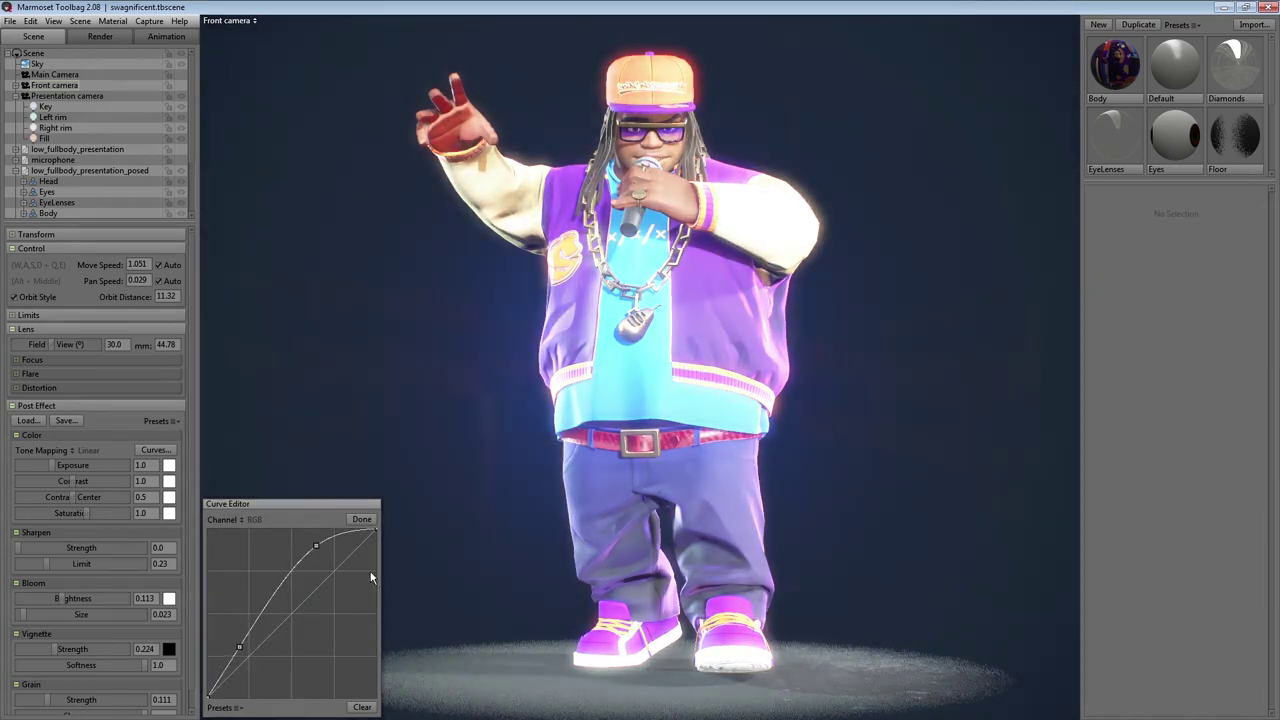
pyautogui.click(362, 519)
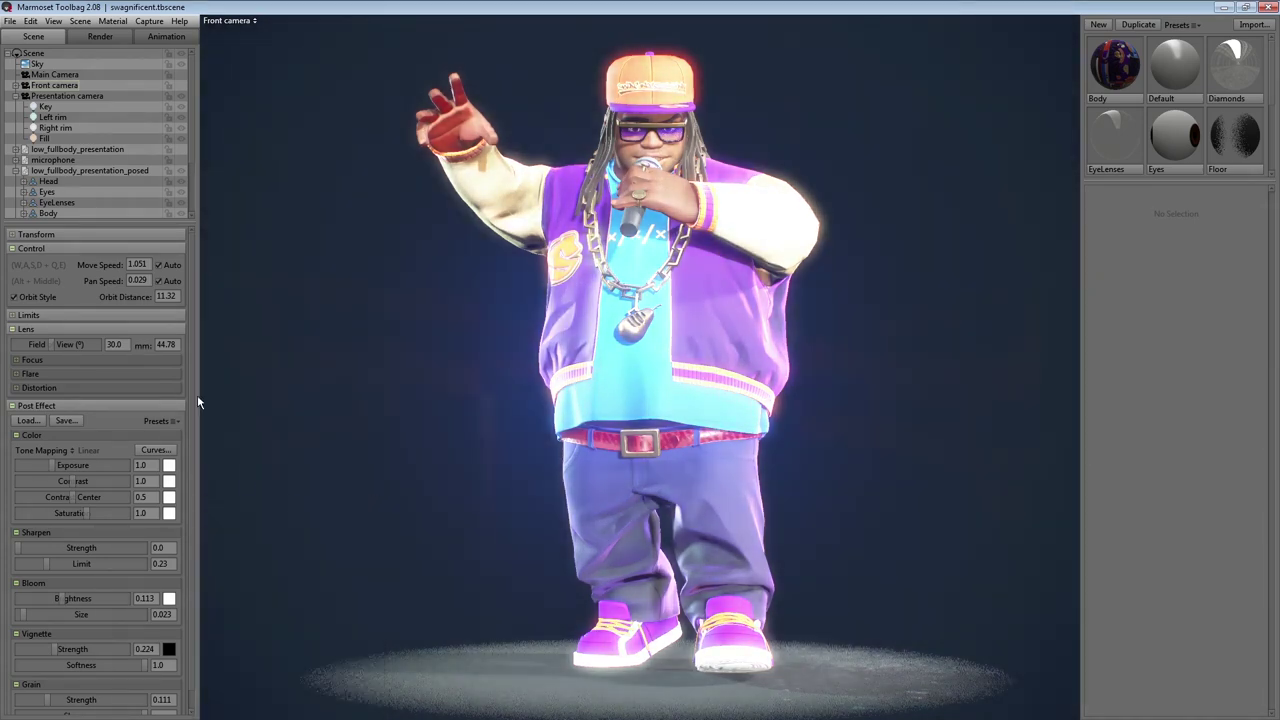
# Try Reinhard tone mapping and readjust the RGB curve's two points.
pyautogui.click(72, 450)
pyautogui.click(130, 463)
pyautogui.click(155, 450)
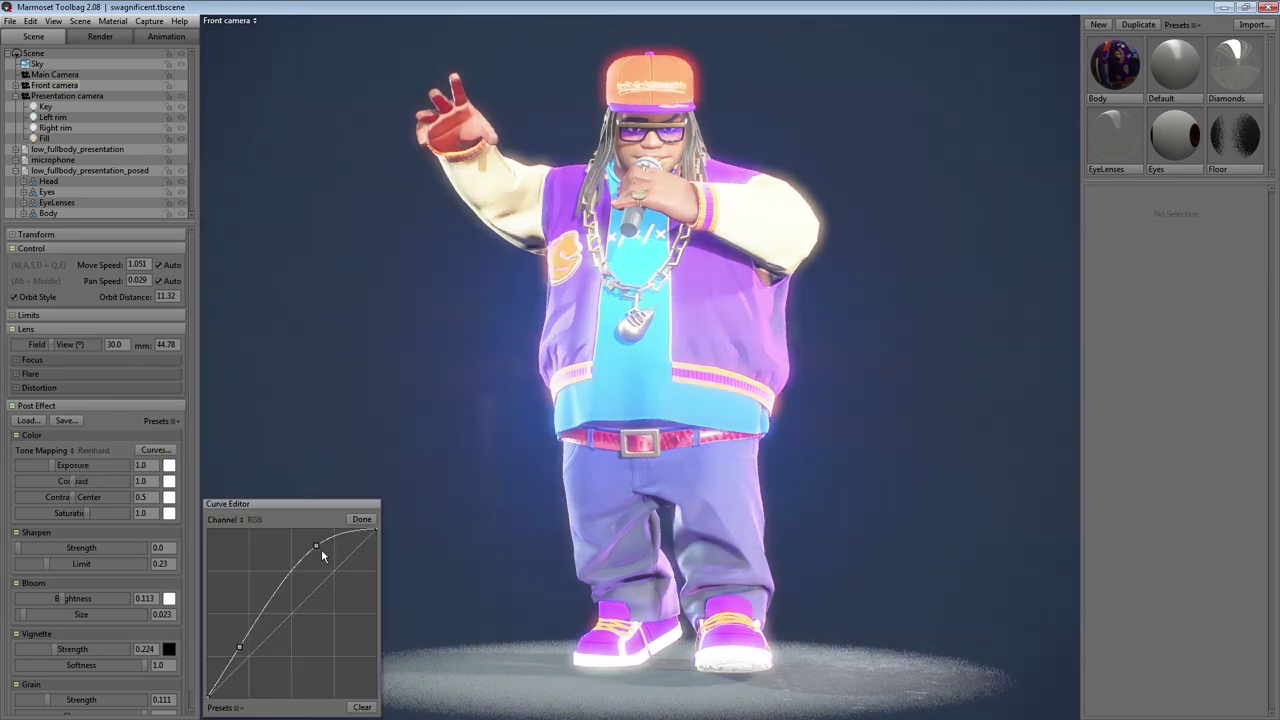
pyautogui.moveTo(321, 550)
pyautogui.mouseDown()
pyautogui.moveTo(325, 569)
pyautogui.moveTo(312, 552)
pyautogui.mouseUp()
pyautogui.moveTo(245, 650); pyautogui.dragTo(243, 647)
pyautogui.moveTo(323, 551)
pyautogui.mouseDown()
pyautogui.moveTo(329, 580)
pyautogui.moveTo(317, 549)
pyautogui.mouseUp()
pyautogui.click(361, 520)
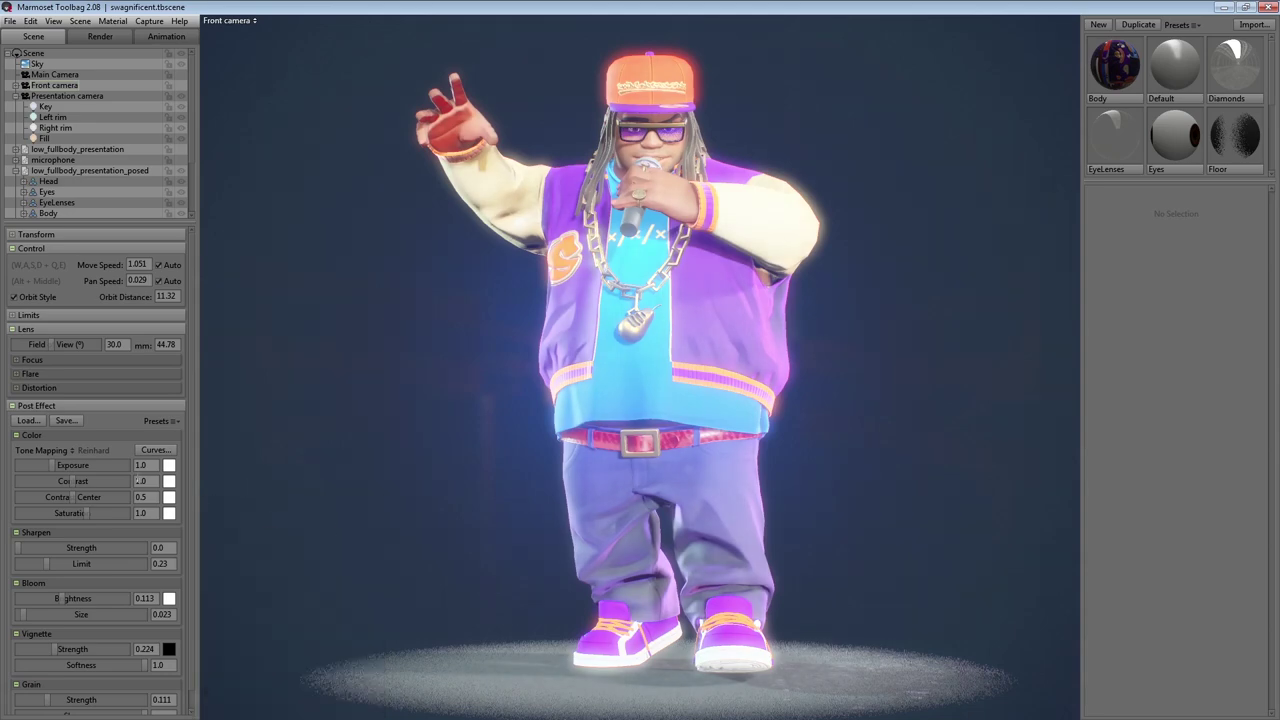
# Set tone mapping to Filmic (Hejl) and reshape the RGB curve to brighten the midtones.
pyautogui.click(76, 451)
pyautogui.click(110, 476)
pyautogui.click(155, 450)
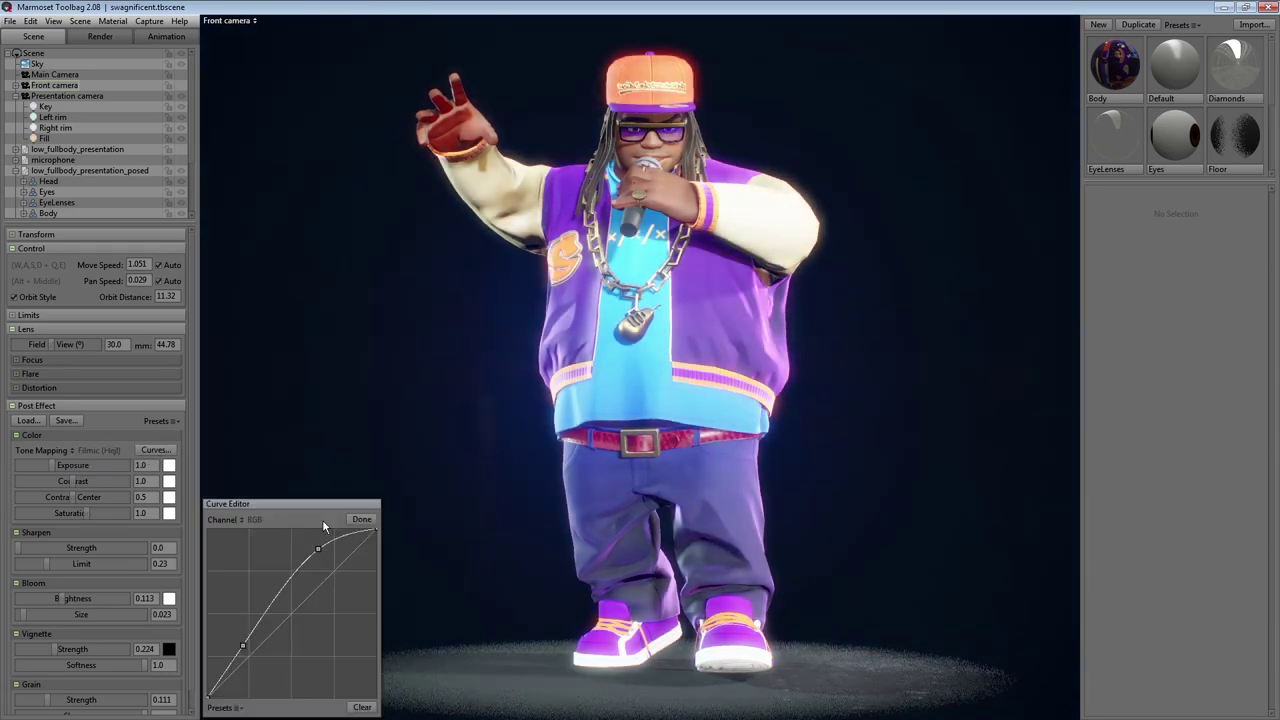
pyautogui.moveTo(316, 547); pyautogui.dragTo(307, 538)
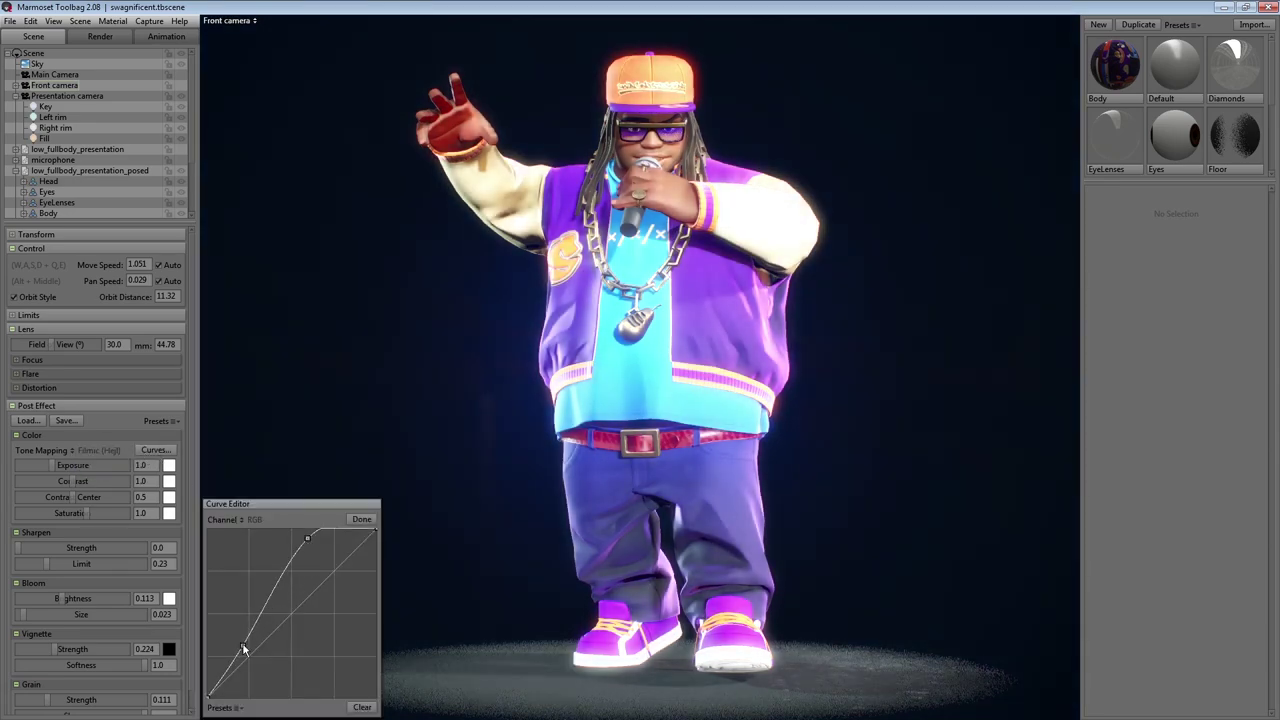
pyautogui.moveTo(243, 650); pyautogui.dragTo(243, 641)
pyautogui.moveTo(308, 538); pyautogui.dragTo(311, 553)
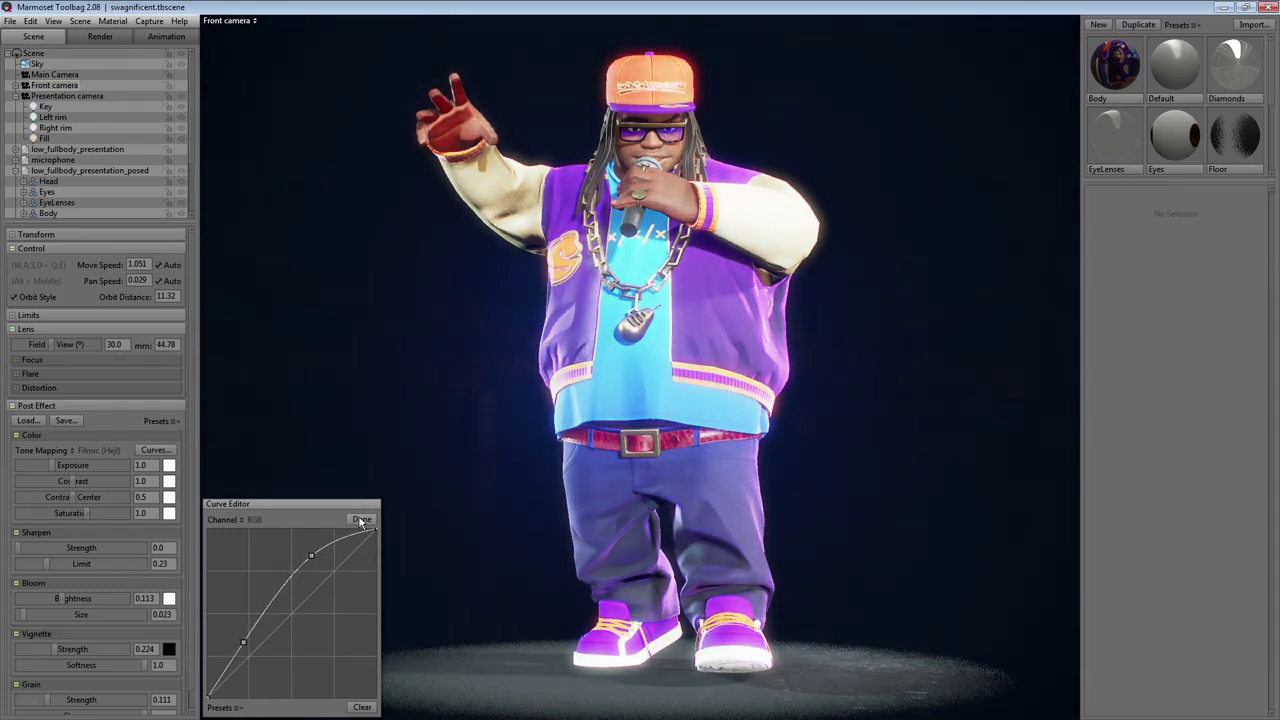